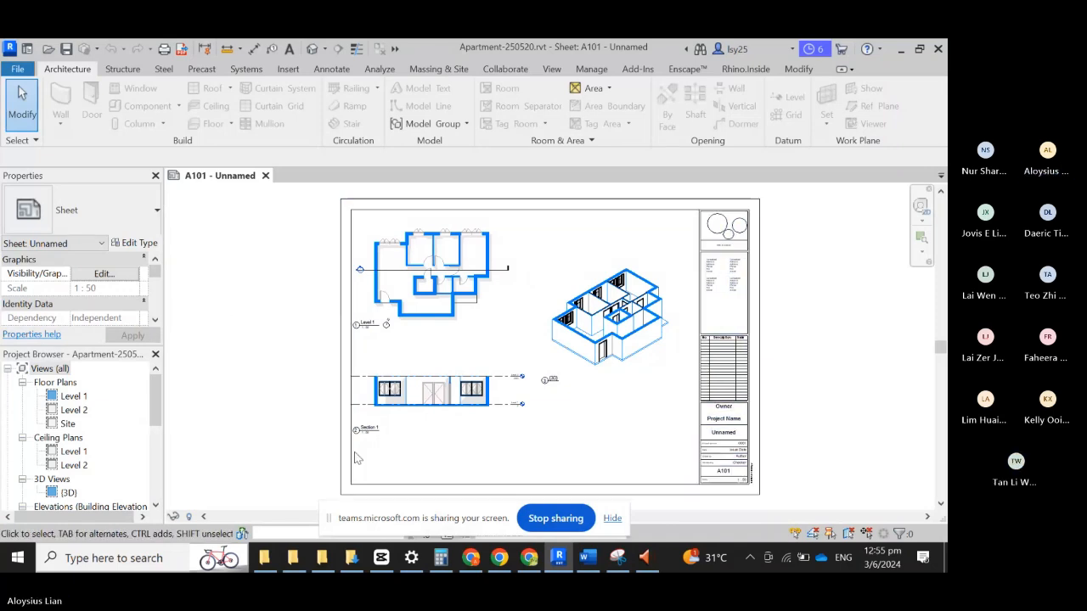
# Step: On the Level 1 floor plan, place M_Fixed 0406 x 0610mm windows in the far-left wall, the small right room's outer wall and the lower-right wall
pyautogui.doubleClick(75, 397)
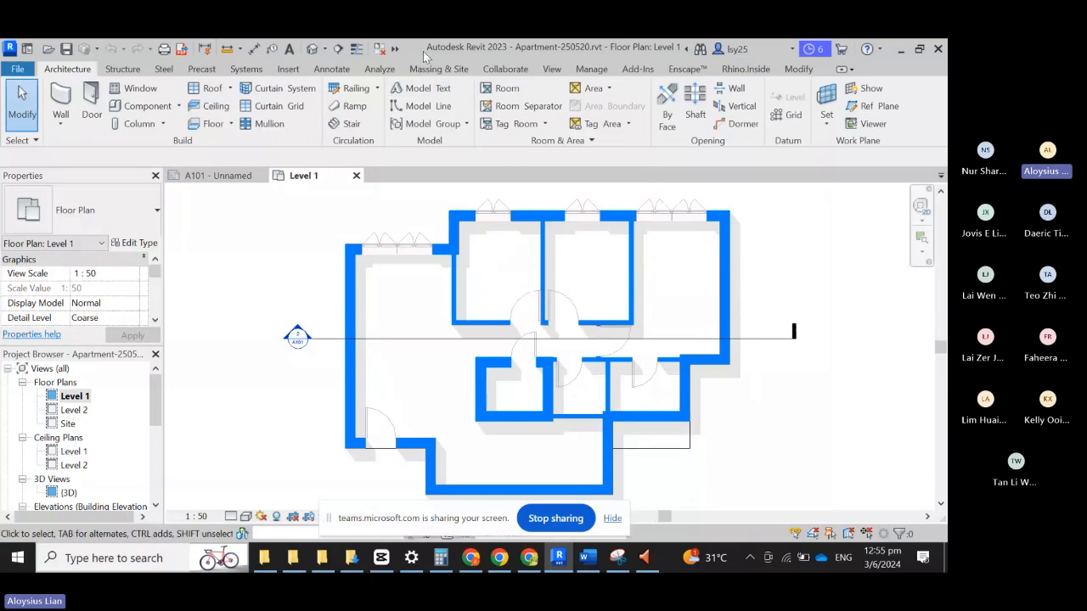
pyautogui.click(134, 89)
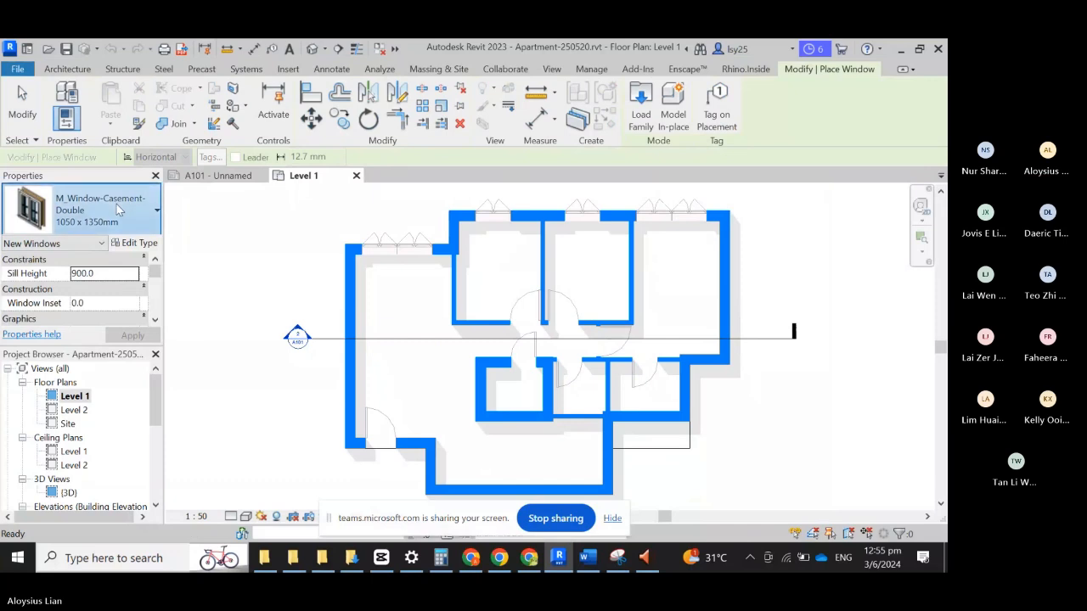
pyautogui.click(119, 210)
pyautogui.scroll(2, 85, 374)
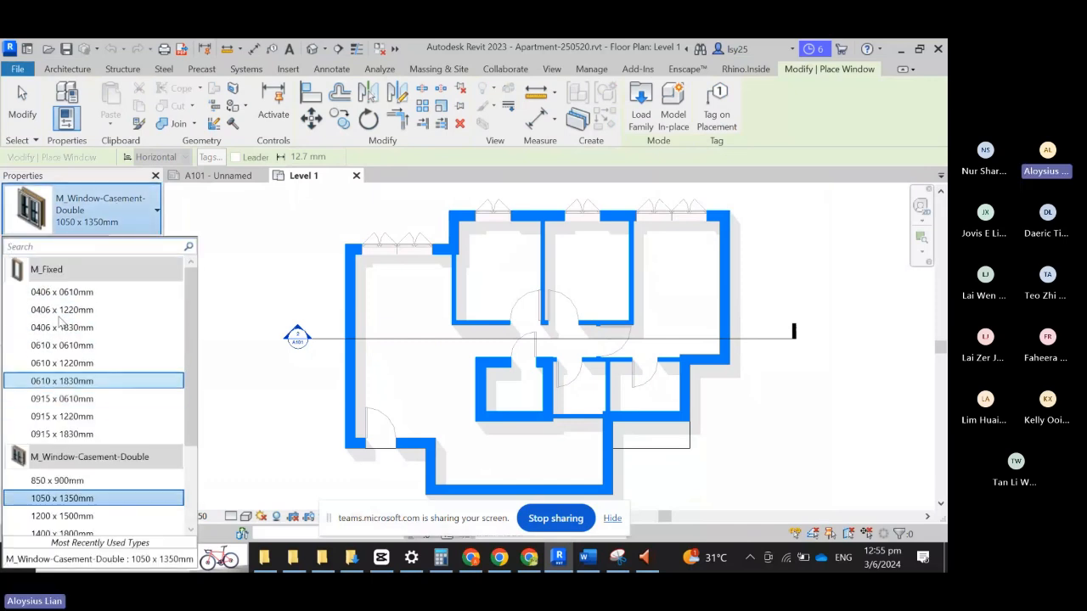
pyautogui.click(76, 292)
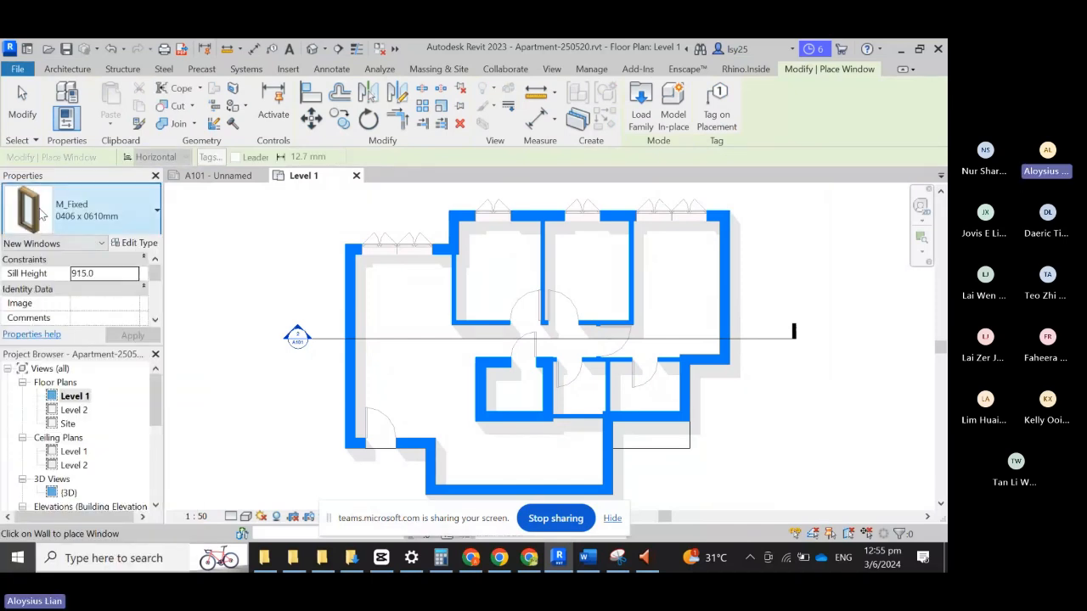
pyautogui.click(348, 273)
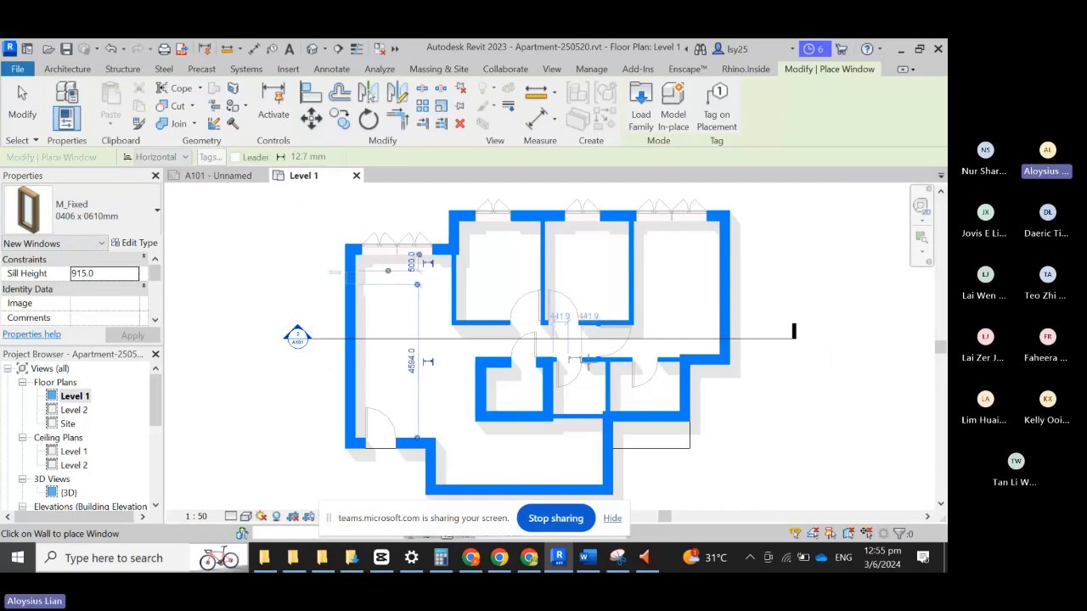
pyautogui.click(689, 400)
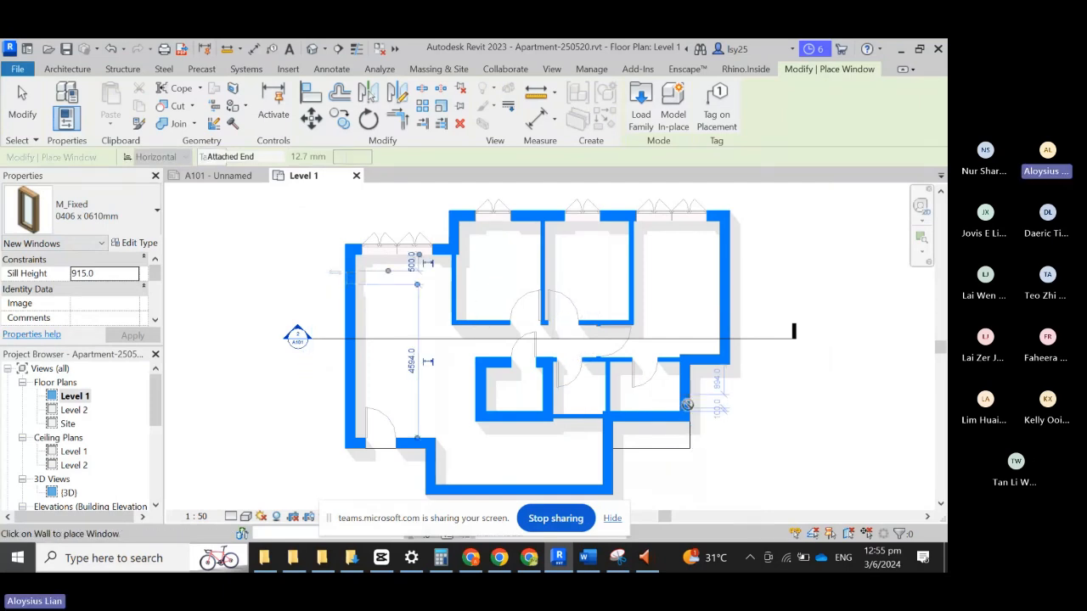
pyautogui.click(614, 472)
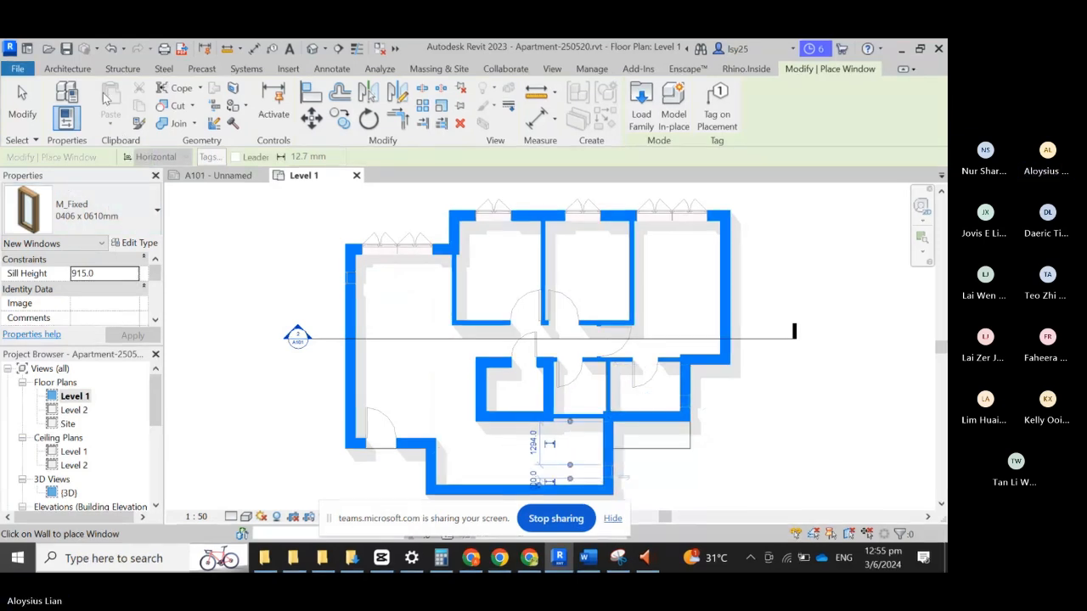
# Step: Place M_Single-Flush 0762 x 2032mm doors in the wall between the middle and right upper rooms and in the small central room's lower wall
pyautogui.click(75, 71)
pyautogui.click(91, 106)
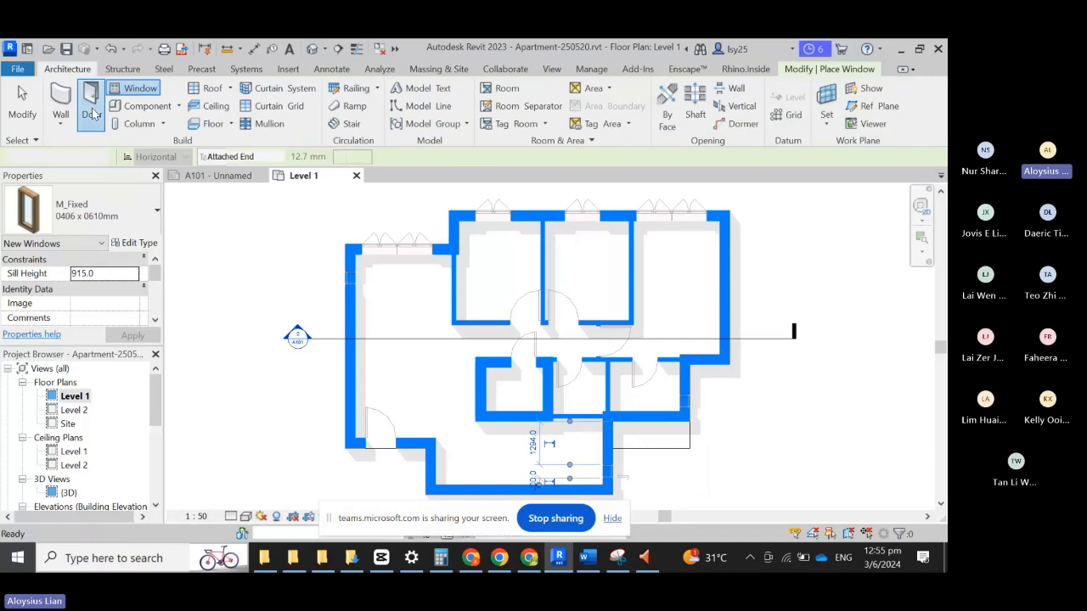
pyautogui.click(125, 222)
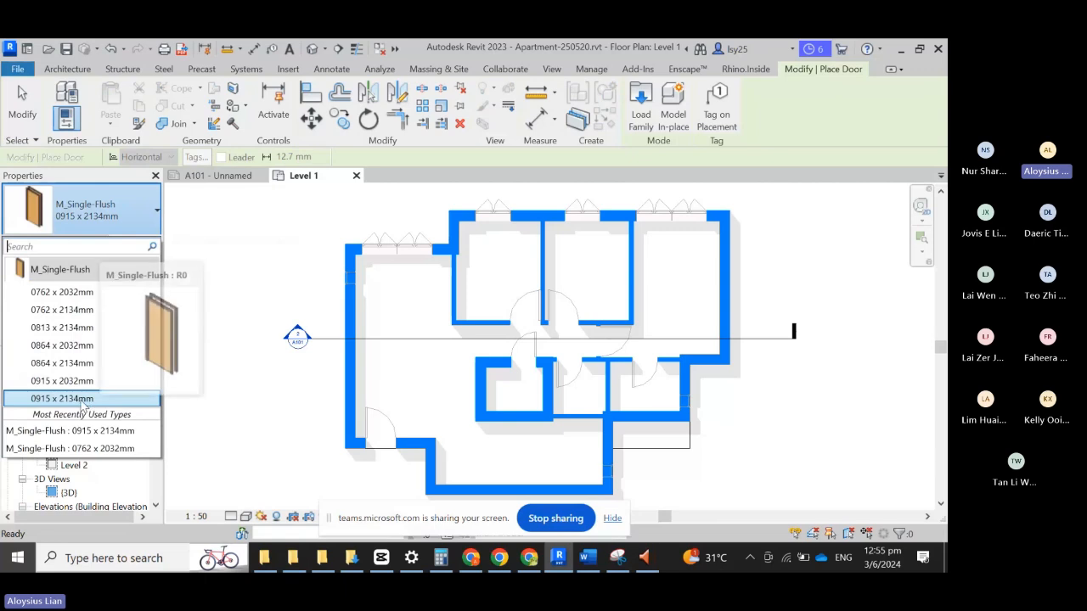
pyautogui.click(77, 292)
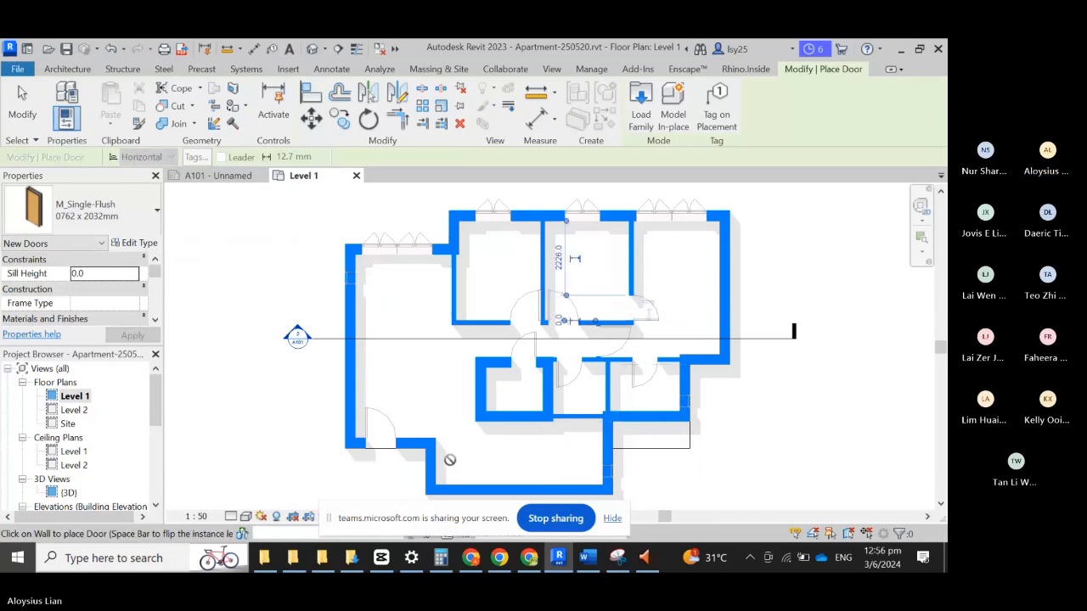
pyautogui.click(565, 422)
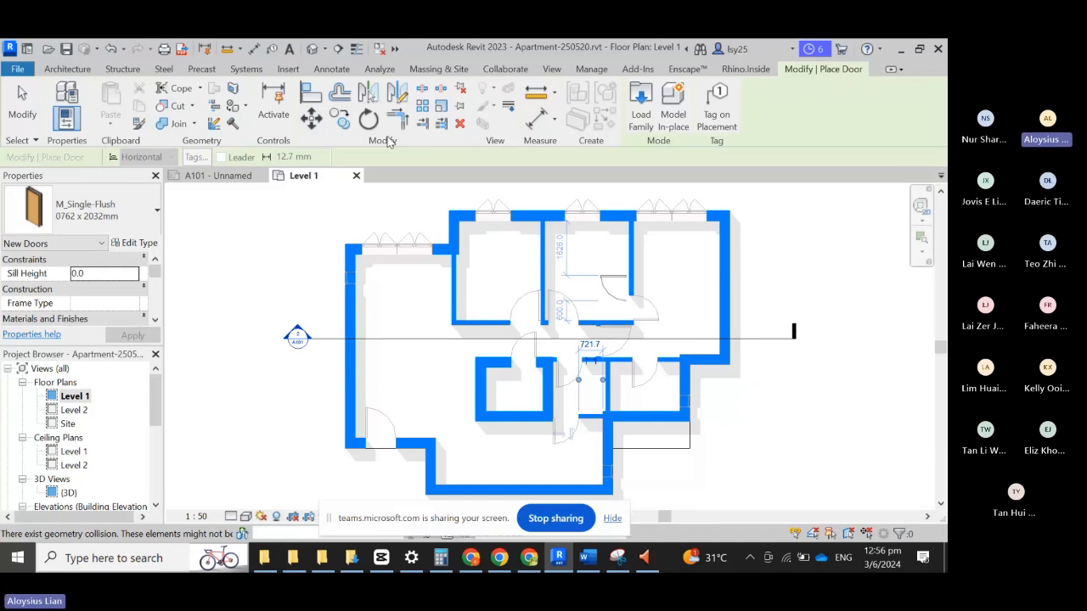
pyautogui.press('Escape')
pyautogui.press('Escape')
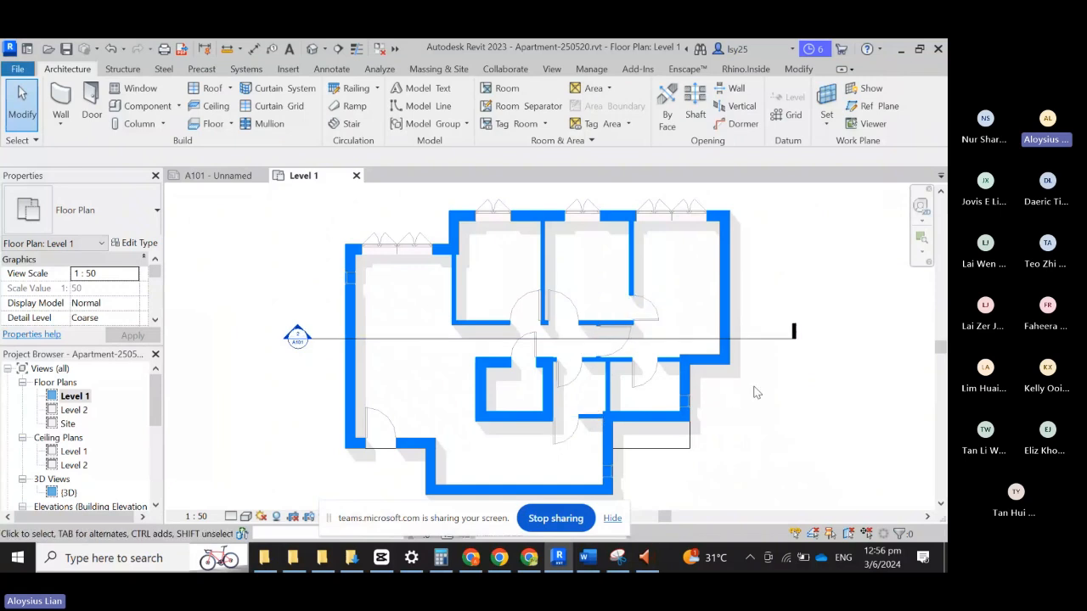
# Step: Examine the instance properties of the casement windows along the upper walls one by one, especially their Mark values
pyautogui.click(390, 244)
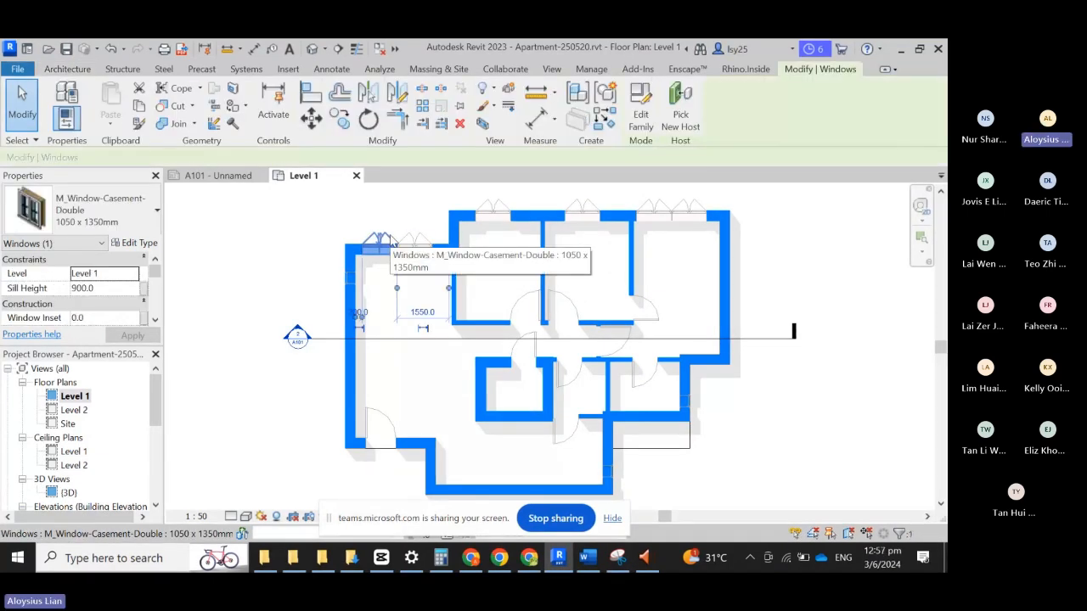
pyautogui.scroll(-5, 81, 305)
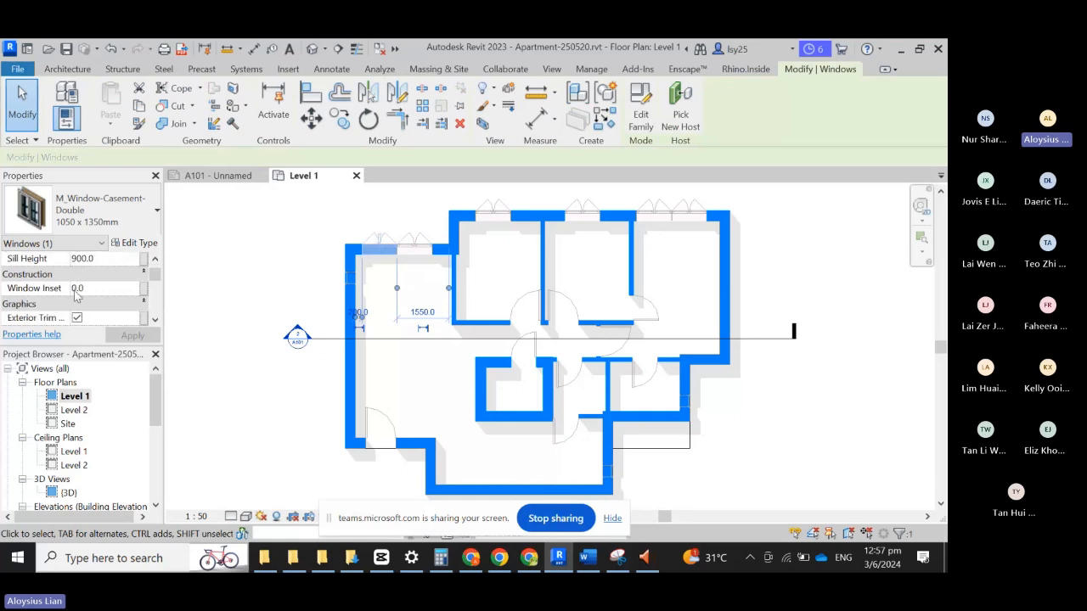
pyautogui.scroll(-3, 80, 311)
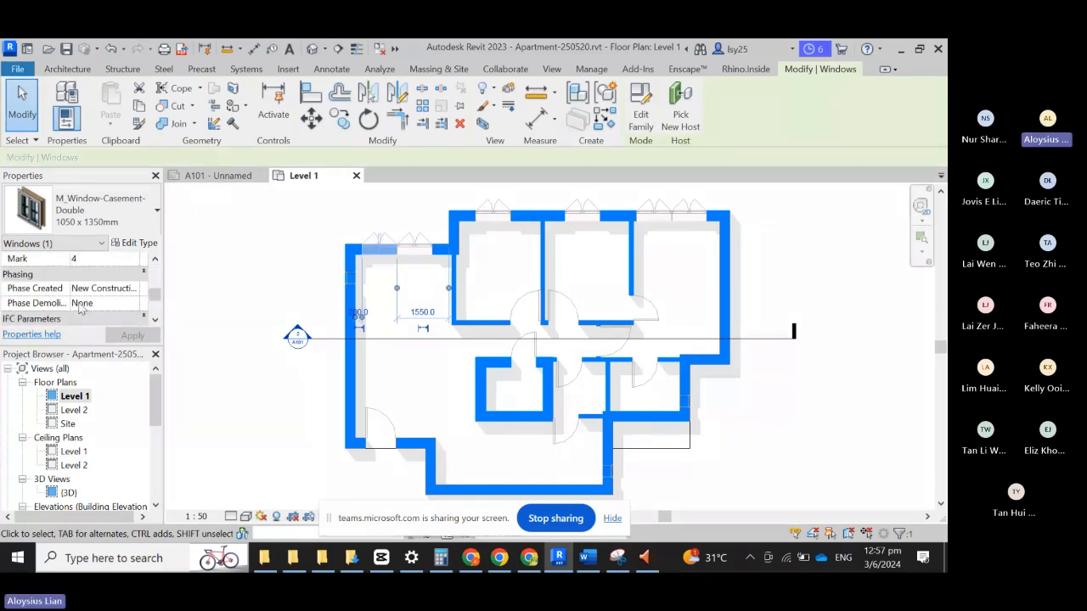
pyautogui.scroll(-3, 81, 310)
pyautogui.scroll(6, 80, 311)
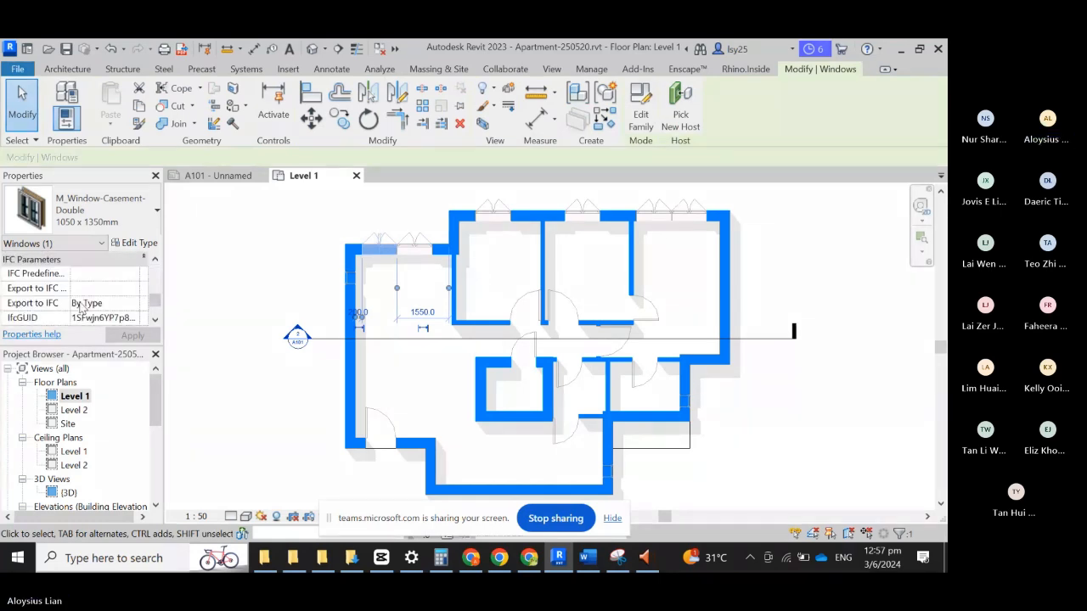
pyautogui.scroll(-2, 58, 318)
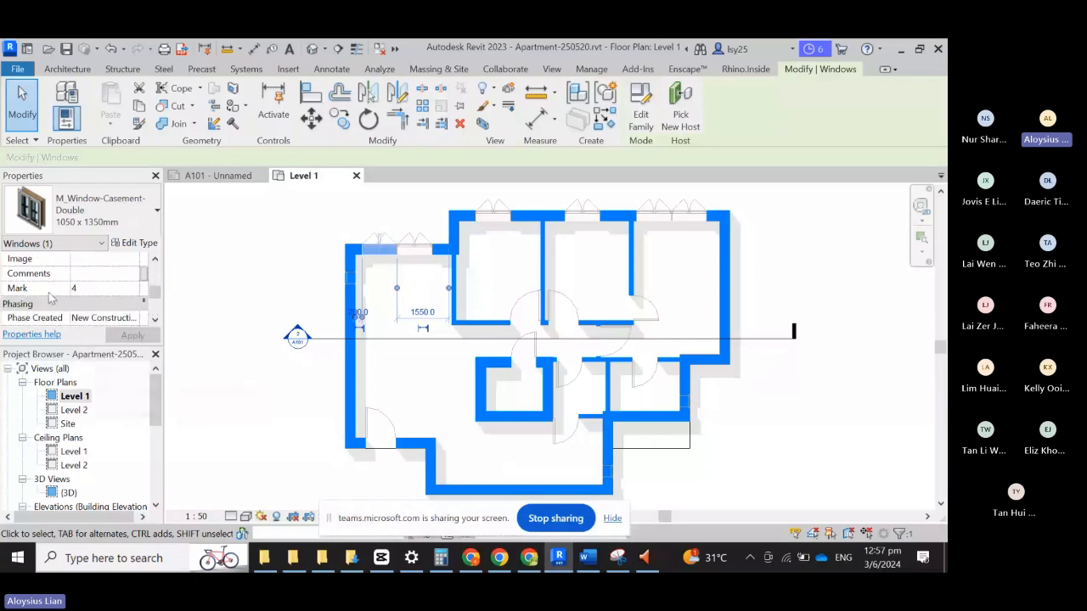
pyautogui.scroll(2, 51, 293)
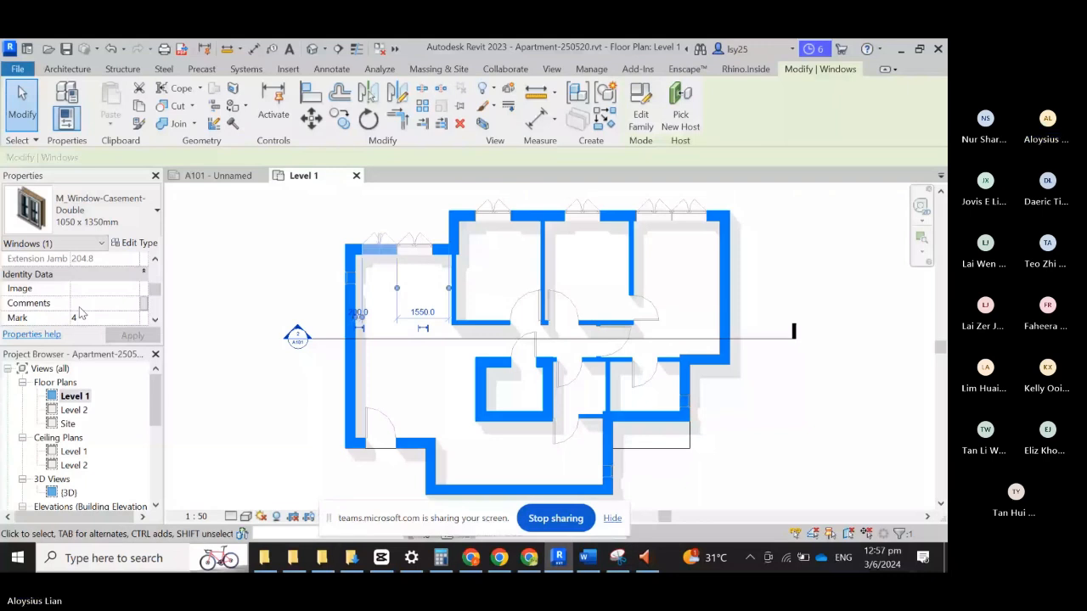
pyautogui.click(420, 247)
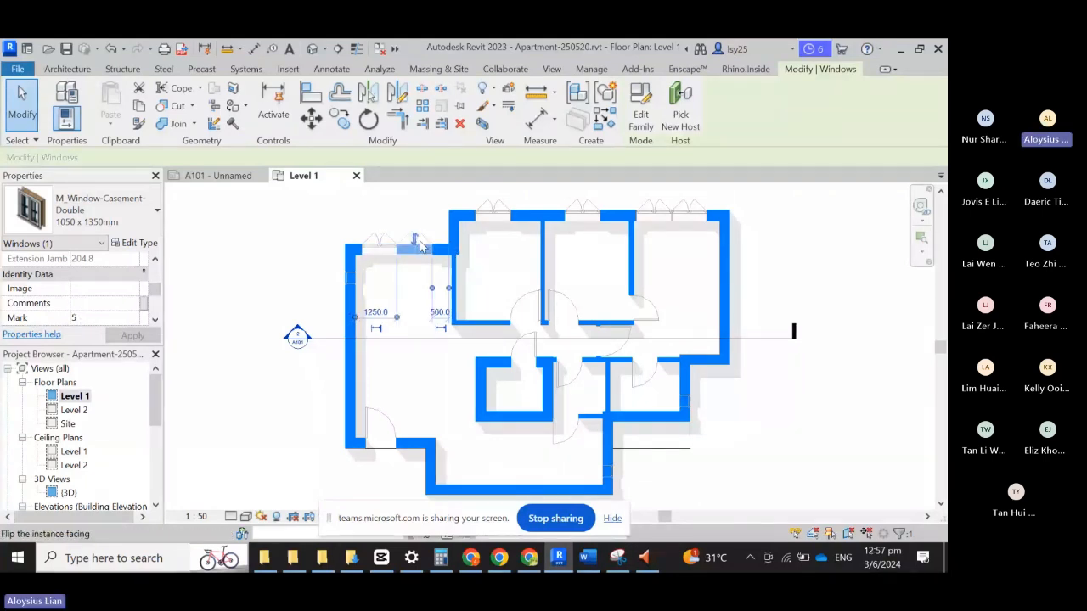
pyautogui.click(499, 202)
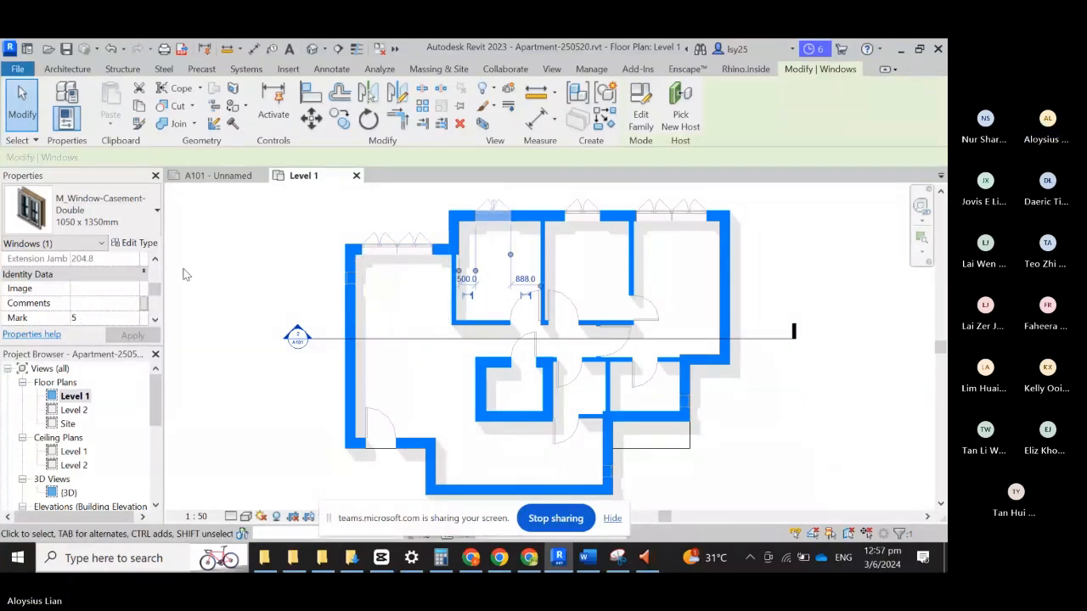
pyautogui.click(586, 208)
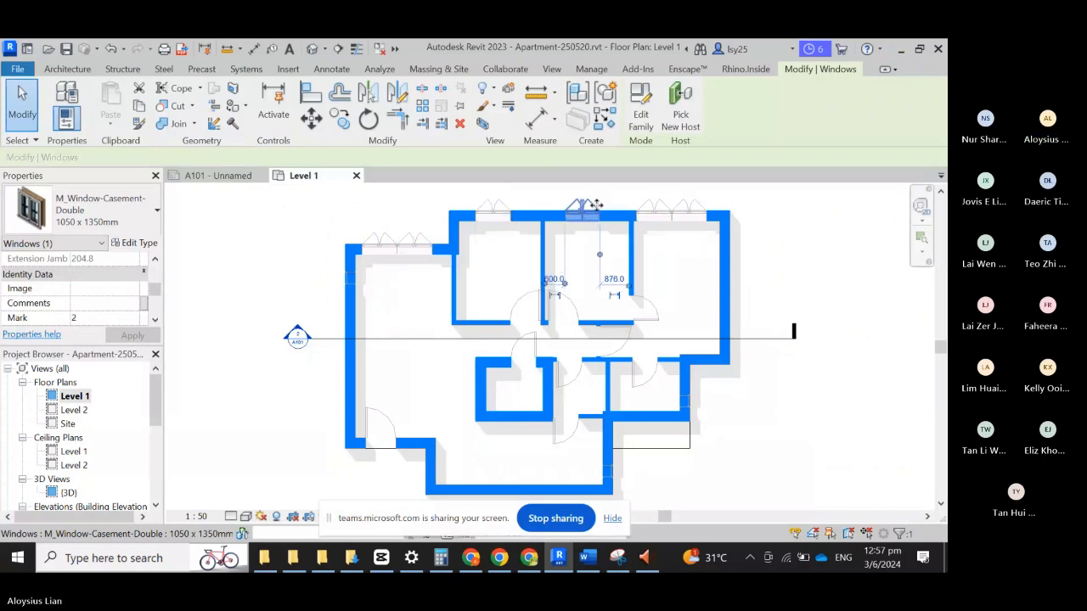
pyautogui.click(654, 212)
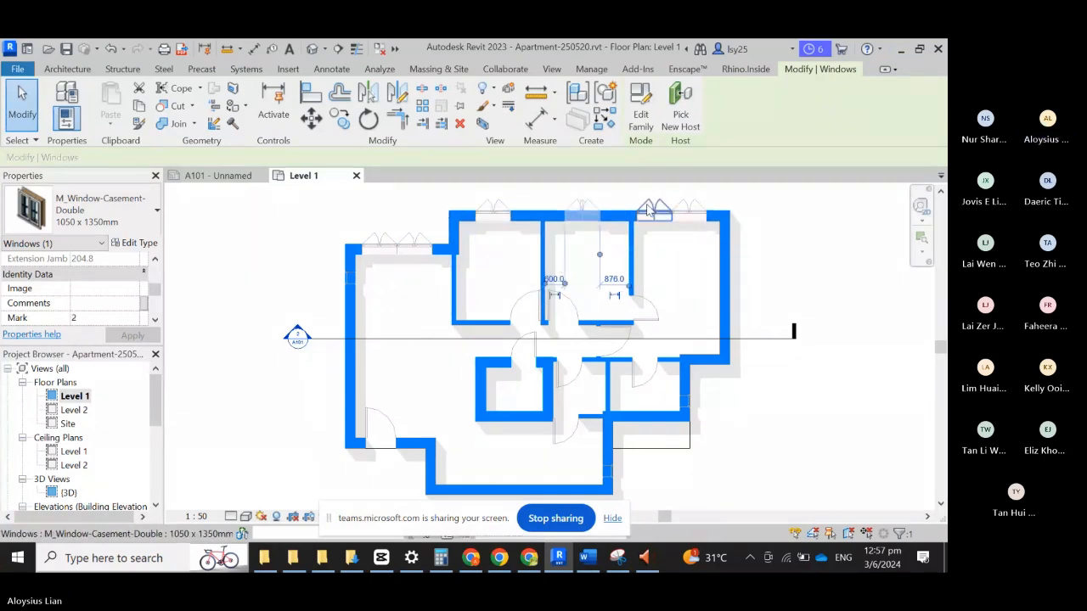
pyautogui.click(690, 212)
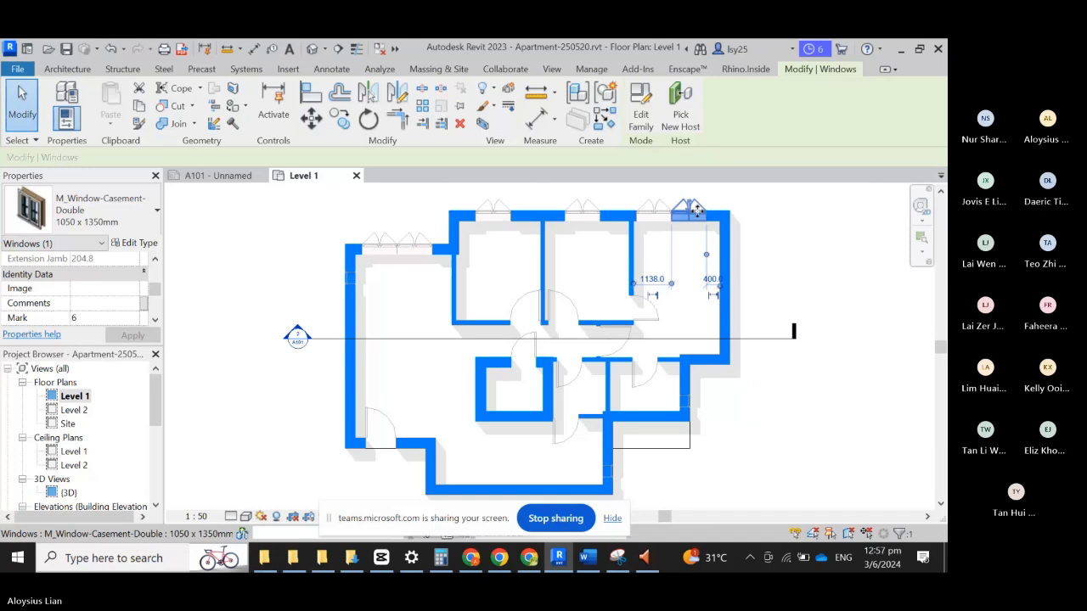
# Step: Set the Mark of all six casement windows along the upper walls to W1, accepting duplicate values
pyautogui.click(378, 241)
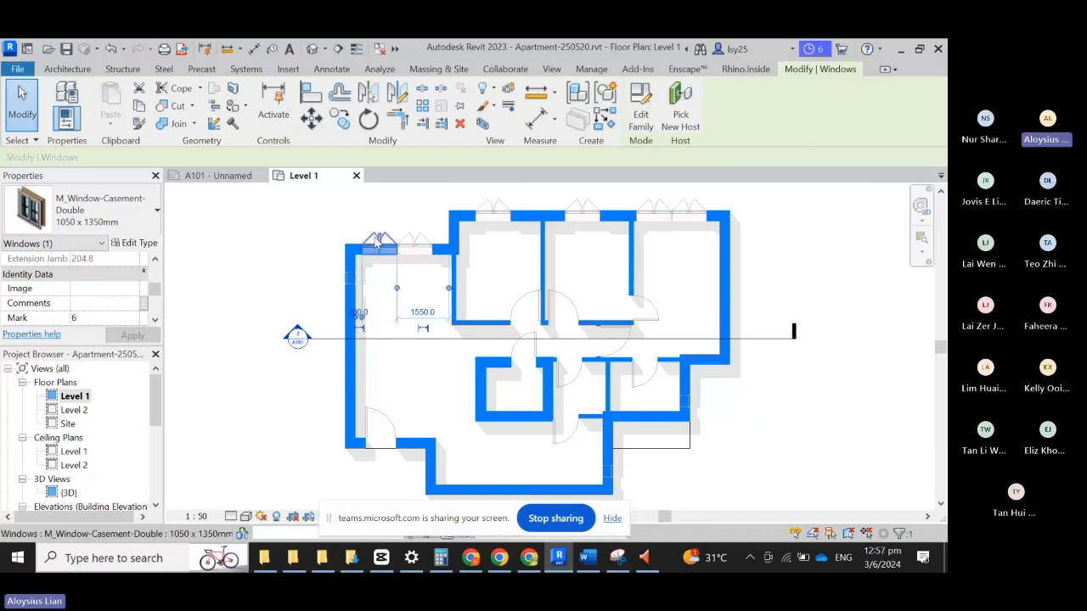
pyautogui.keyDown('ctrl'); pyautogui.click(492, 210); pyautogui.keyUp('ctrl')
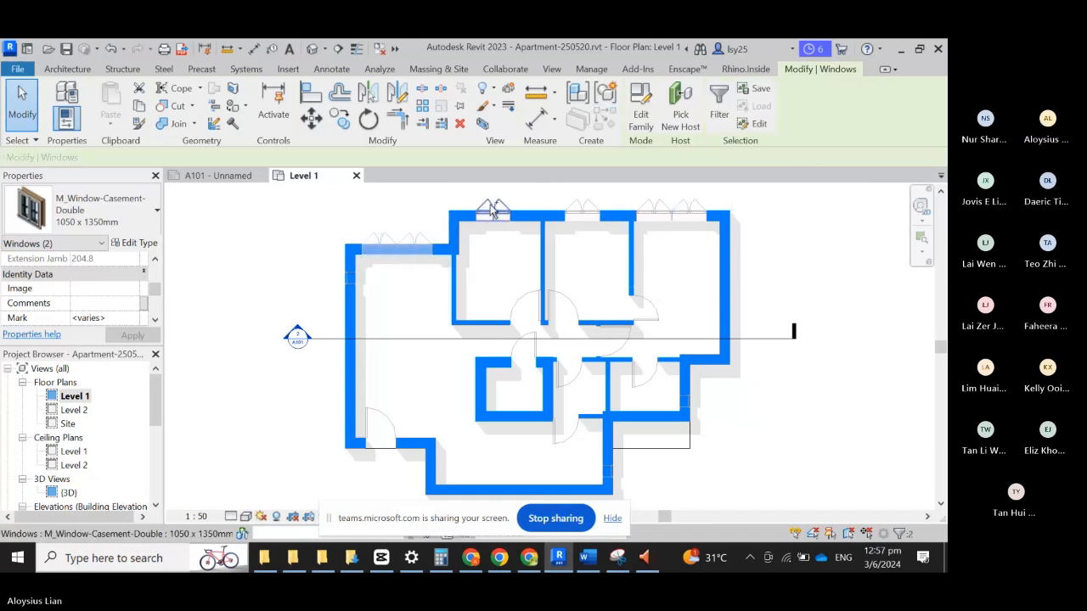
pyautogui.keyDown('ctrl'); pyautogui.click(583, 209); pyautogui.keyUp('ctrl')
pyautogui.keyDown('ctrl'); pyautogui.click(656, 208); pyautogui.keyUp('ctrl')
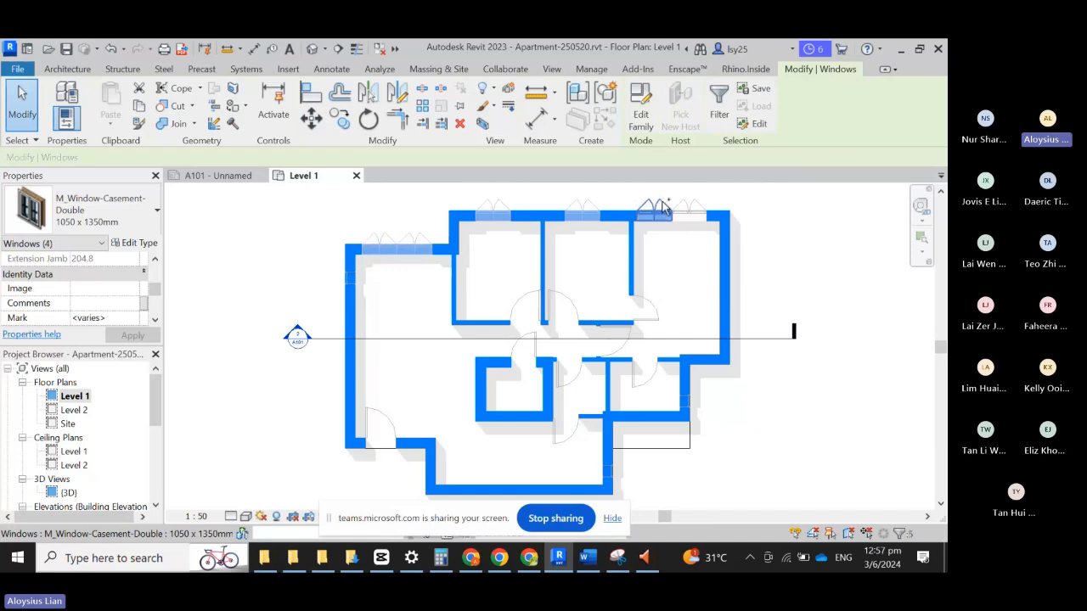
pyautogui.keyDown('ctrl'); pyautogui.click(705, 217); pyautogui.keyUp('ctrl')
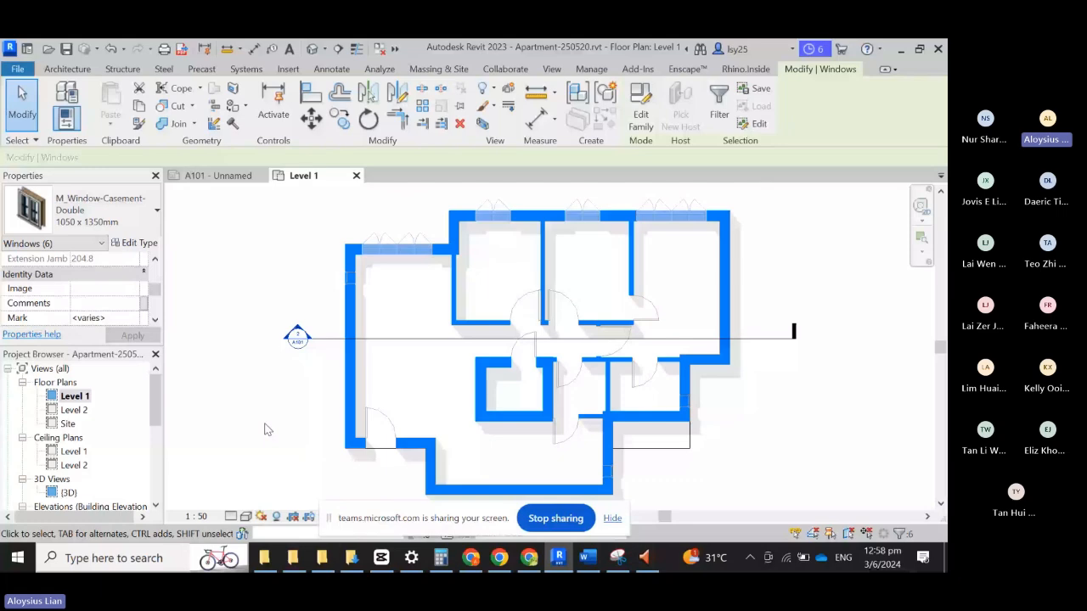
pyautogui.click(107, 318)
pyautogui.write('W1')
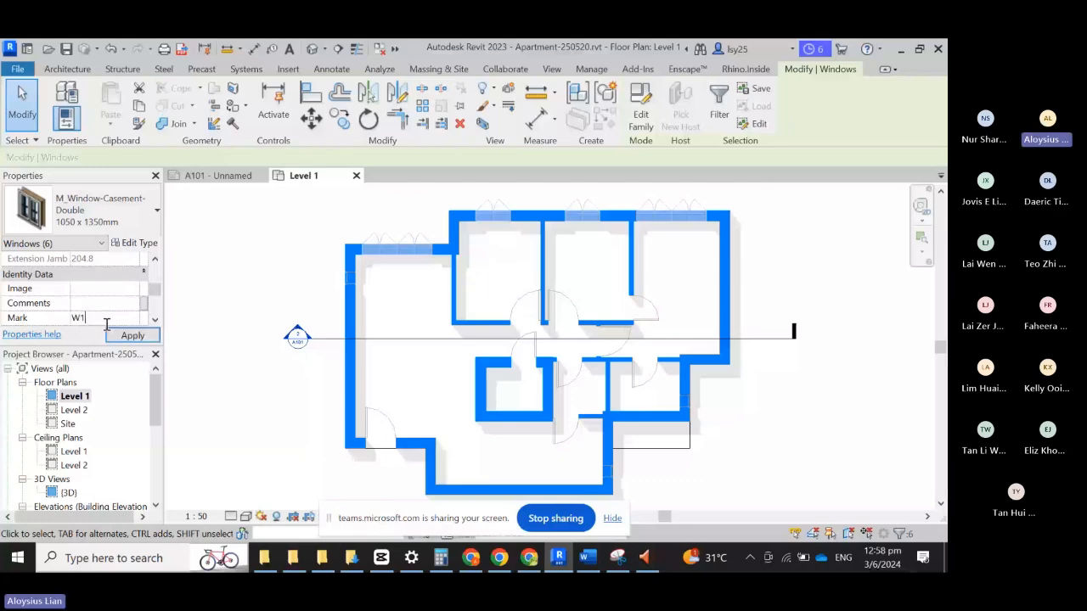
pyautogui.press('Return')
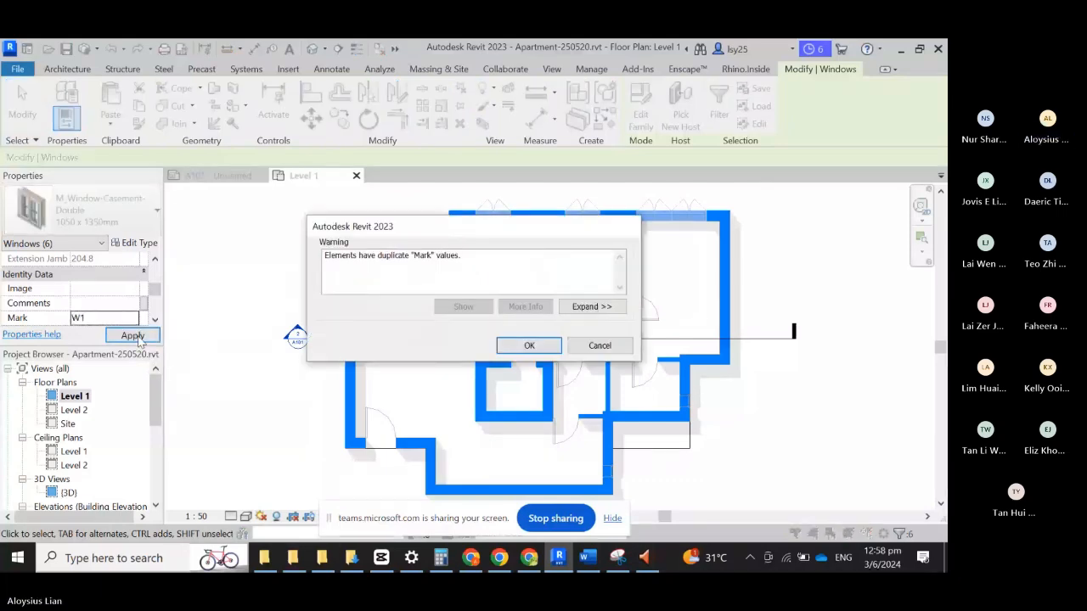
pyautogui.press('Return')
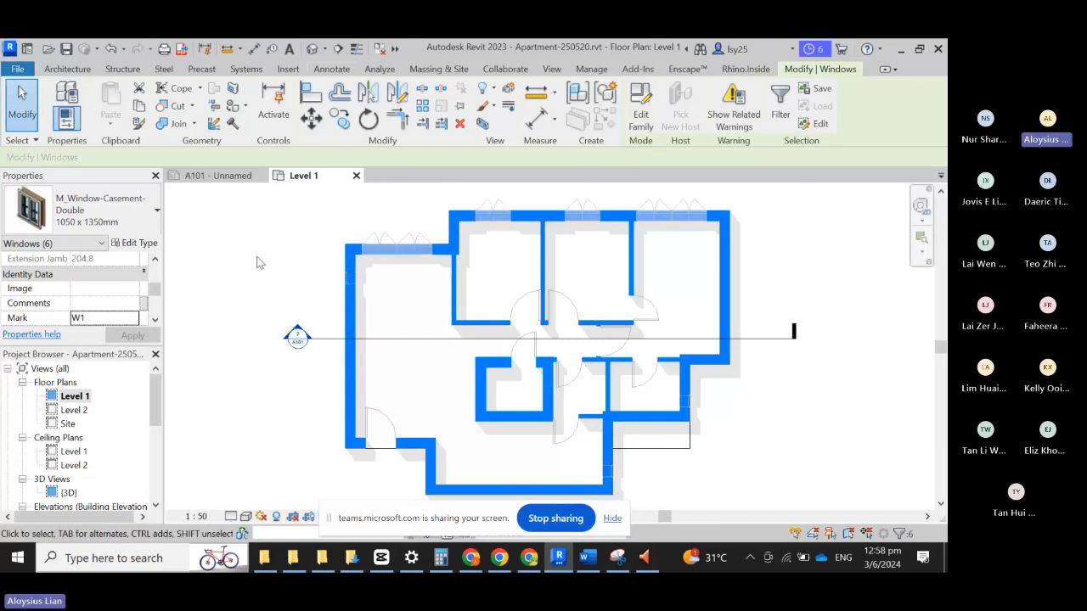
# Step: Set the Mark of the M_Fixed 0406 x 0610mm windows in the far-left wall and small right room's outer wall to W2, accepting duplicates
pyautogui.click(358, 286)
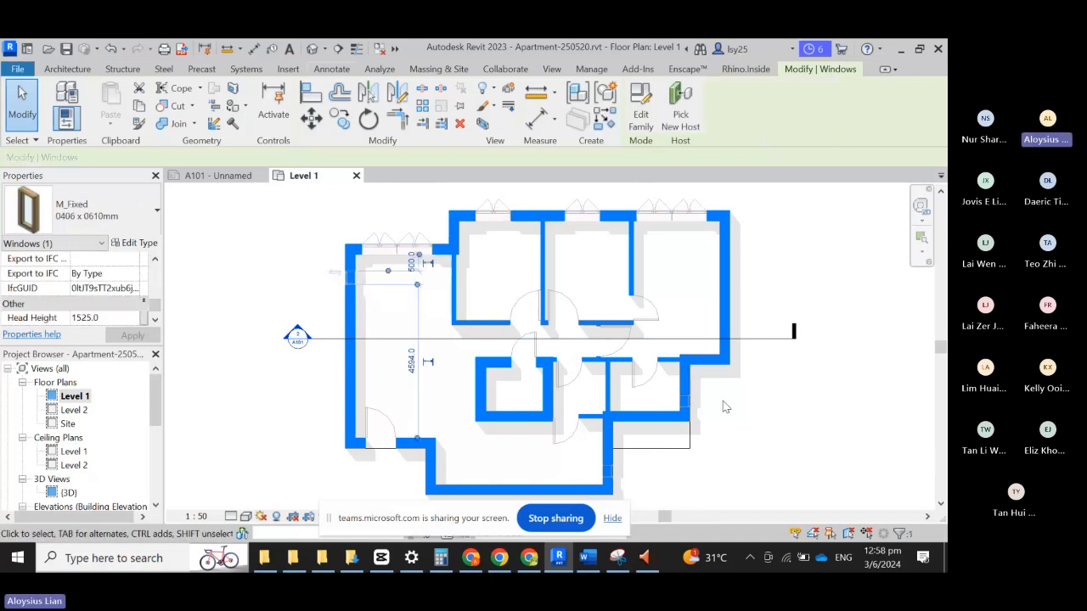
pyautogui.keyDown('ctrl'); pyautogui.moveTo(861, 434); pyautogui.dragTo(688, 398); pyautogui.keyUp('ctrl')
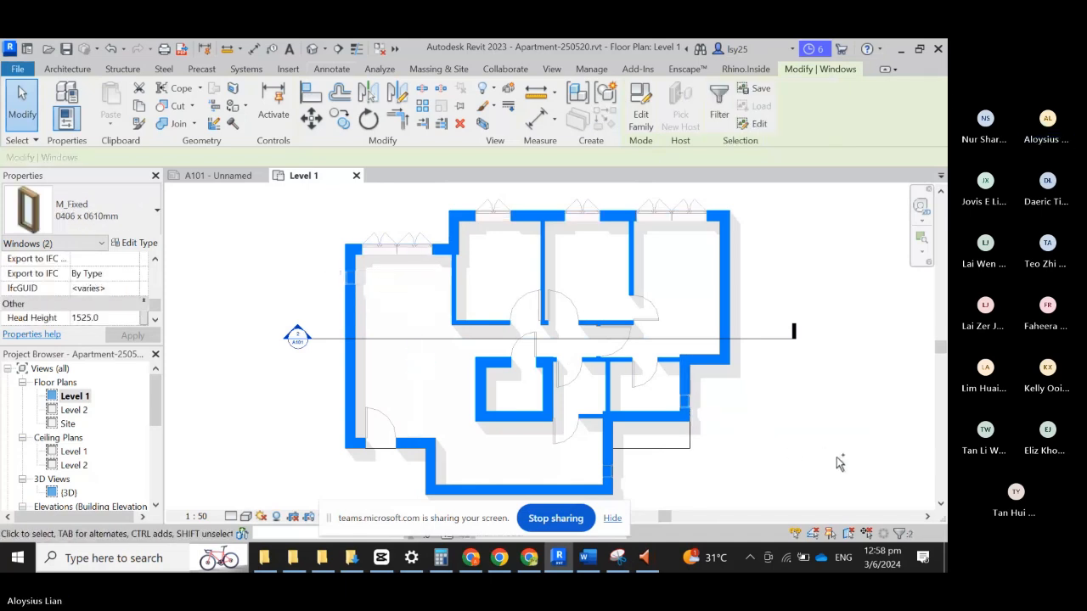
pyautogui.scroll(3, 81, 280)
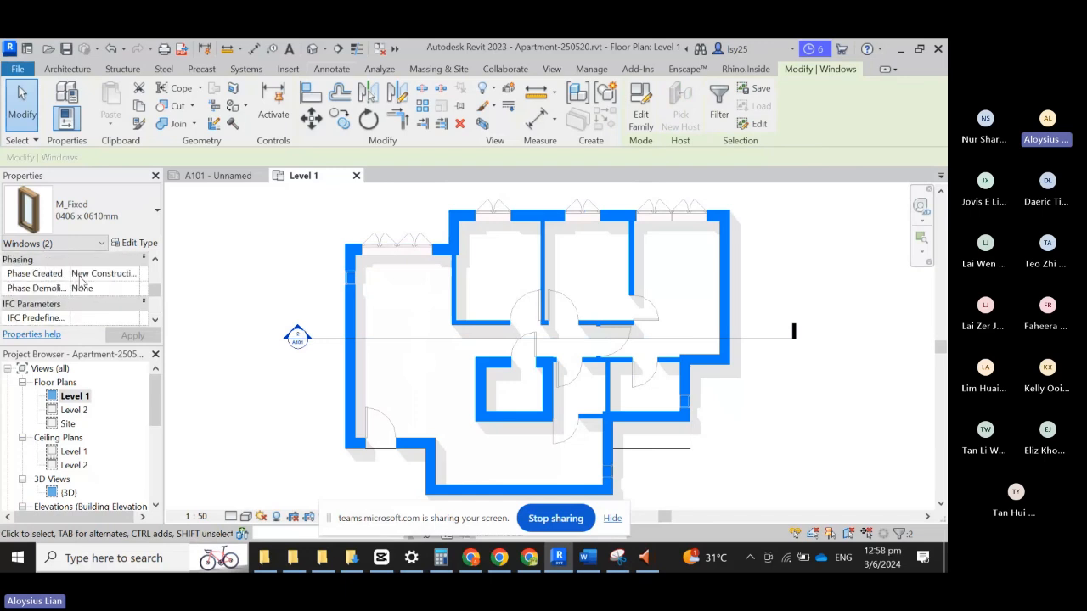
pyautogui.scroll(-2, 79, 280)
pyautogui.scroll(4, 76, 289)
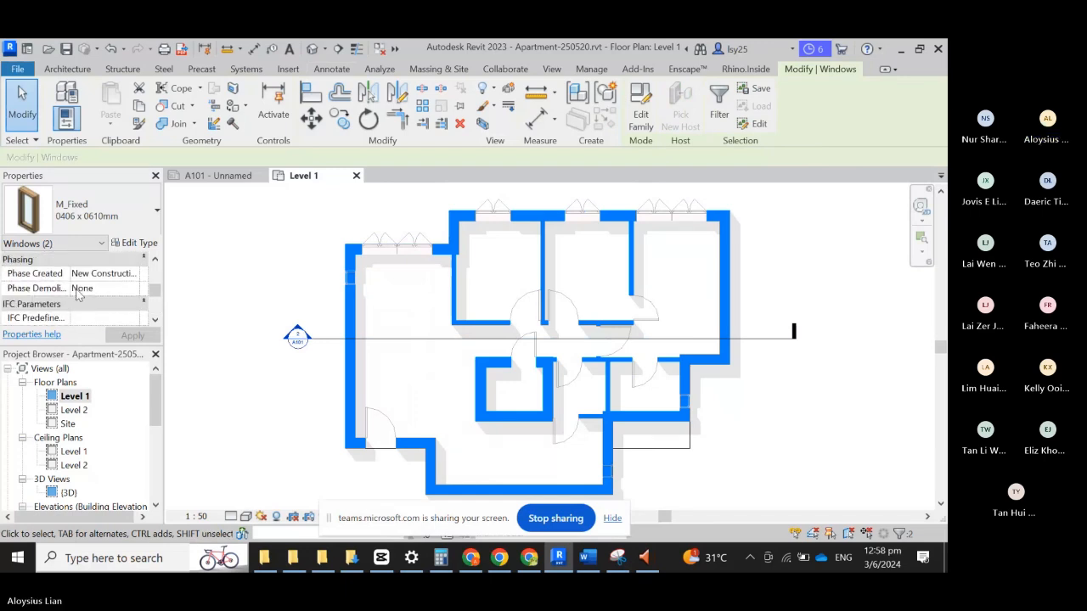
pyautogui.click(98, 319)
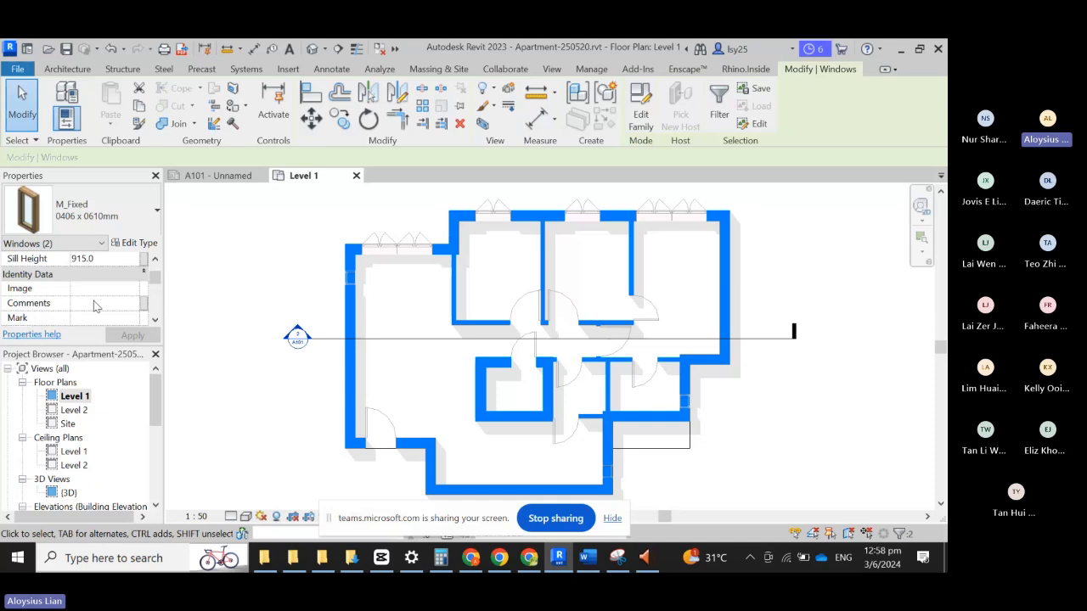
pyautogui.write('W2')
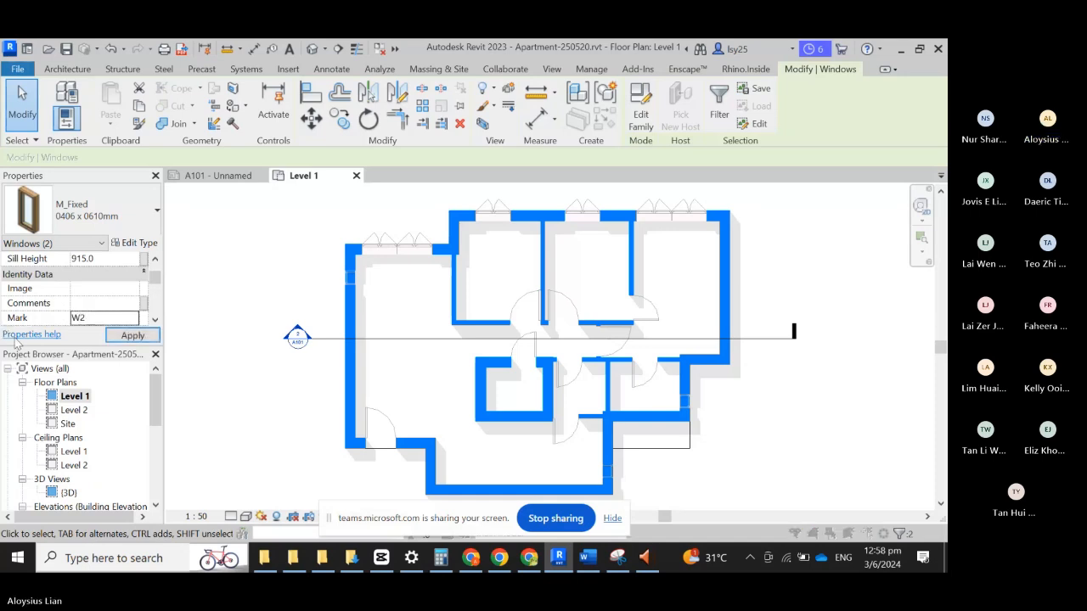
pyautogui.click(139, 336)
pyautogui.click(556, 348)
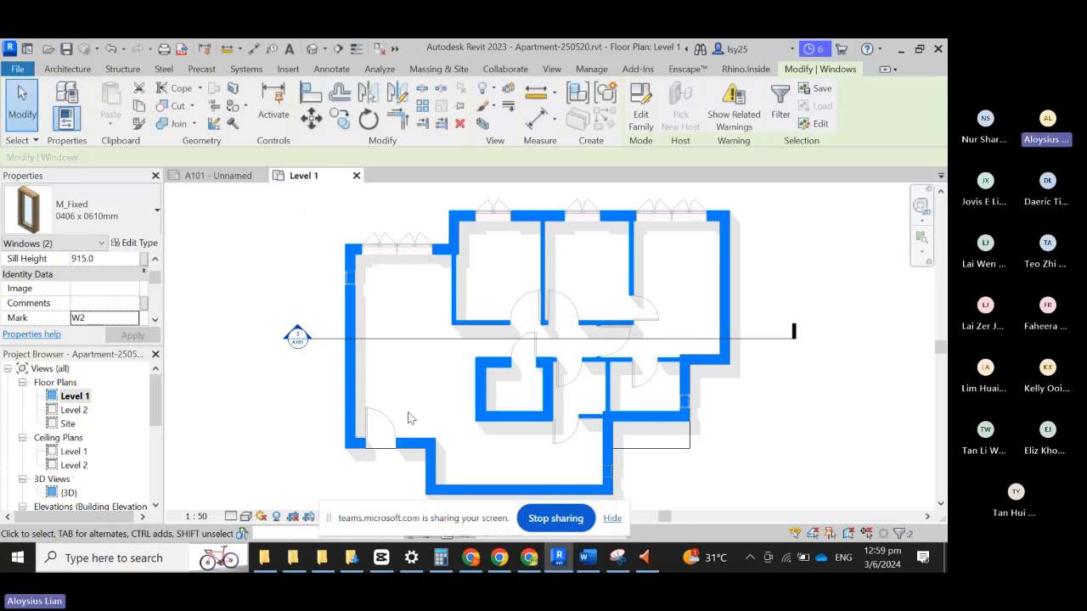
pyautogui.click(289, 429)
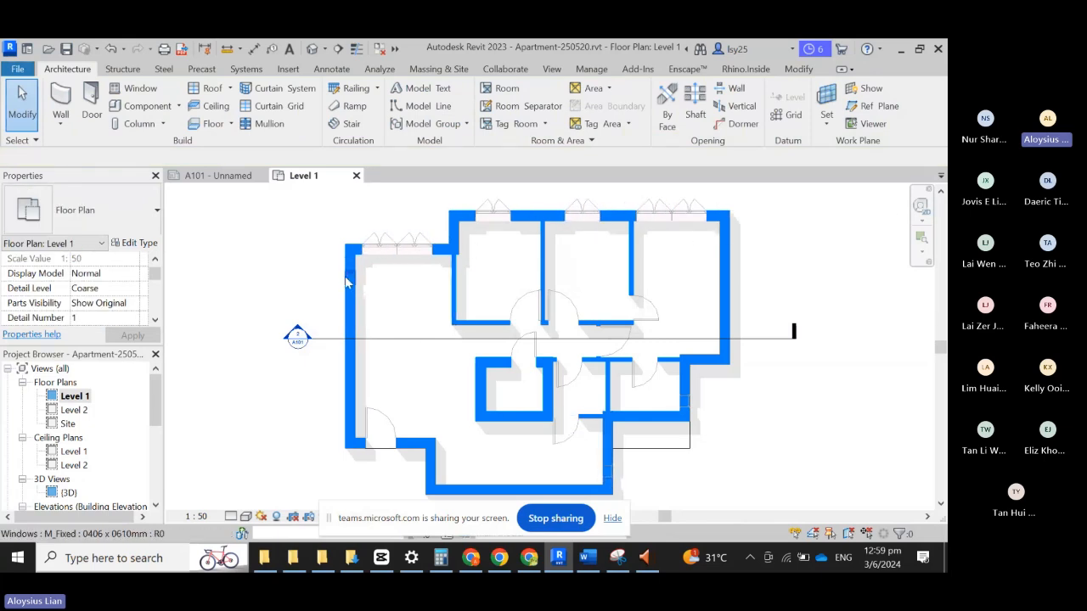
pyautogui.moveTo(650, 558)
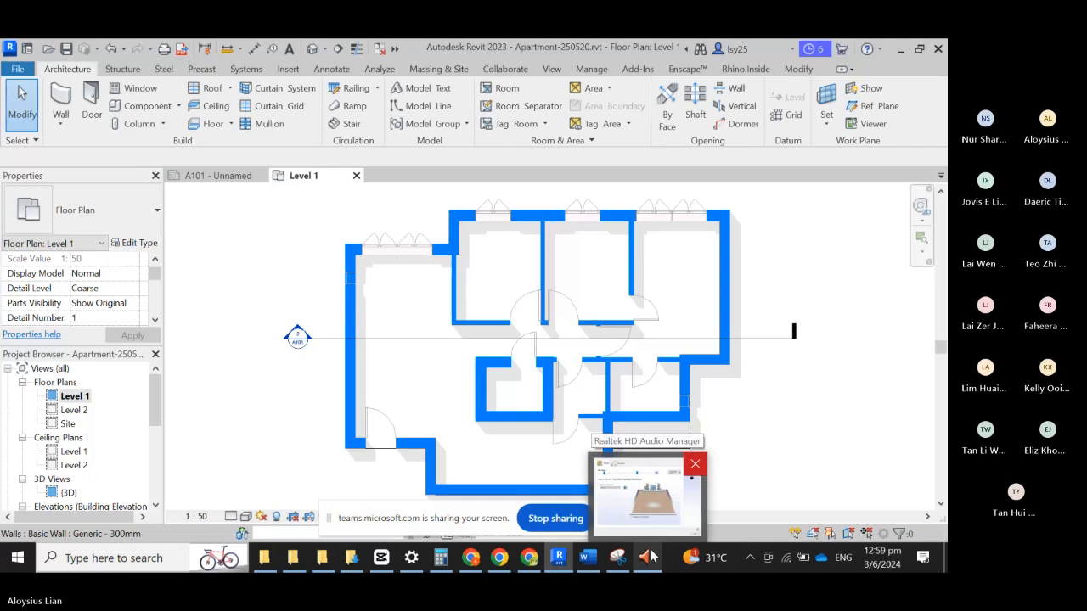
pyautogui.click(695, 466)
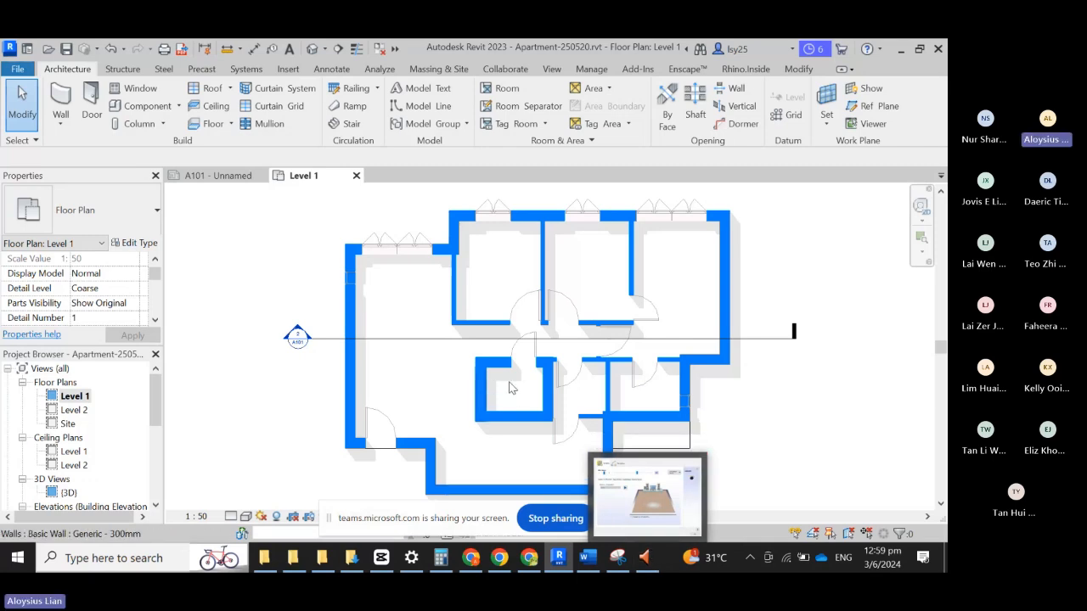
pyautogui.click(393, 422)
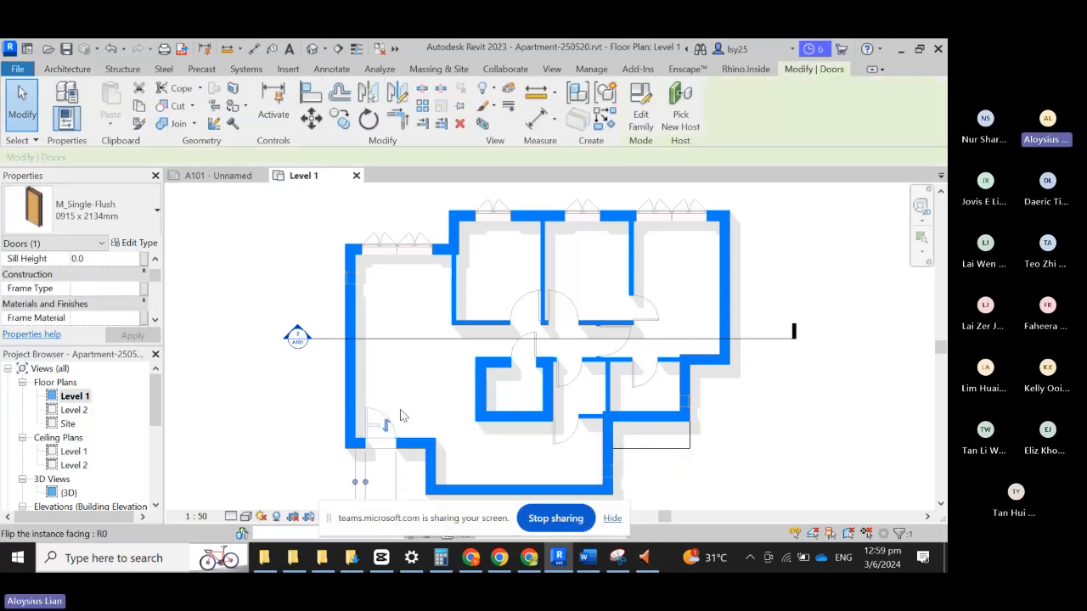
pyautogui.keyDown('ctrl'); pyautogui.click(528, 323); pyautogui.keyUp('ctrl')
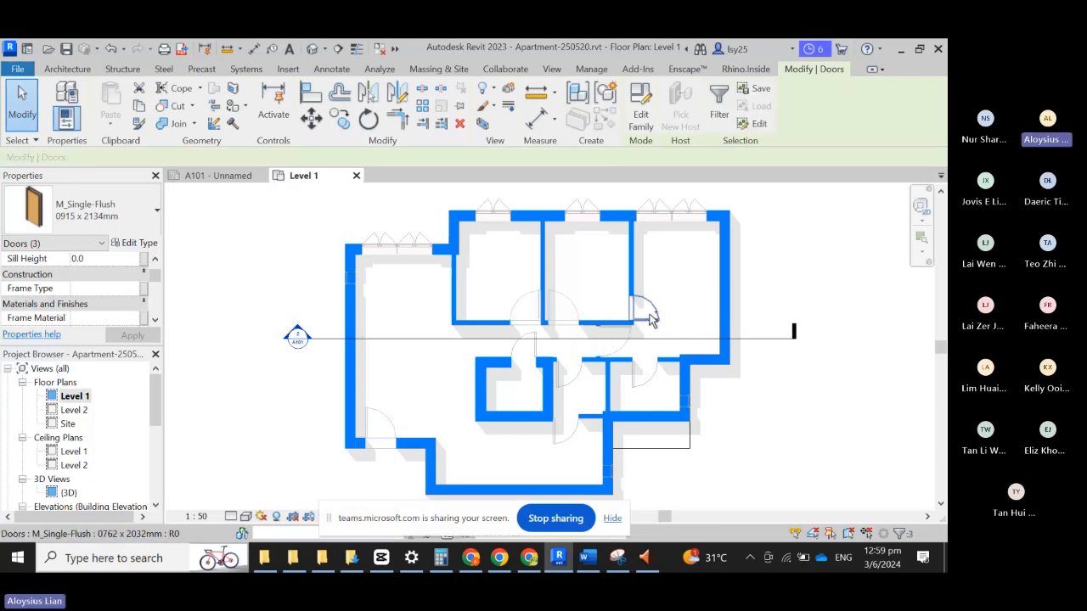
pyautogui.keyDown('ctrl'); pyautogui.click(653, 387); pyautogui.keyUp('ctrl')
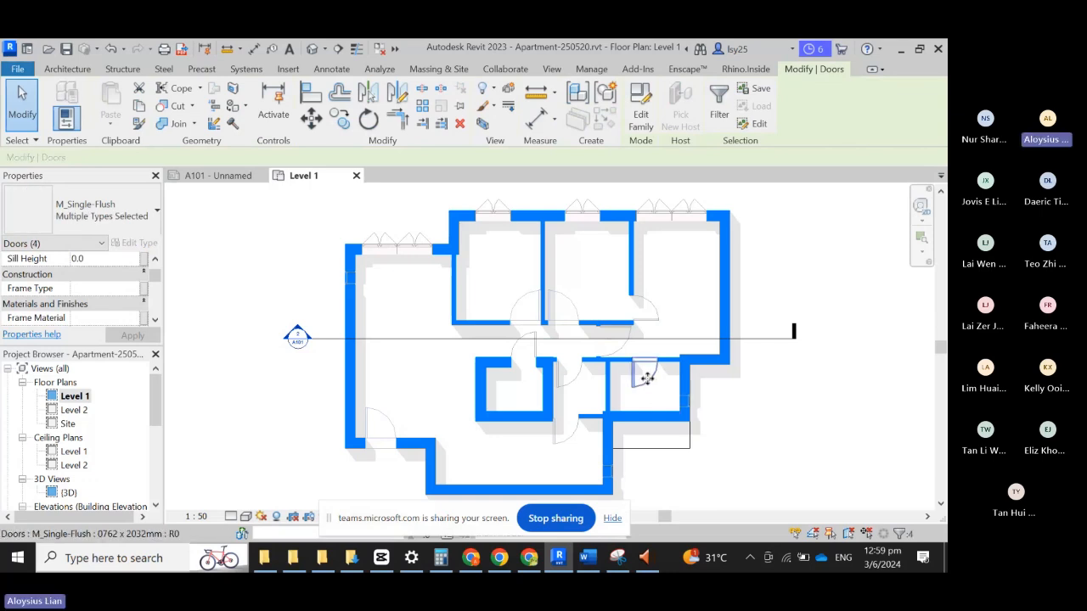
pyautogui.moveTo(649, 363); pyautogui.dragTo(574, 314)
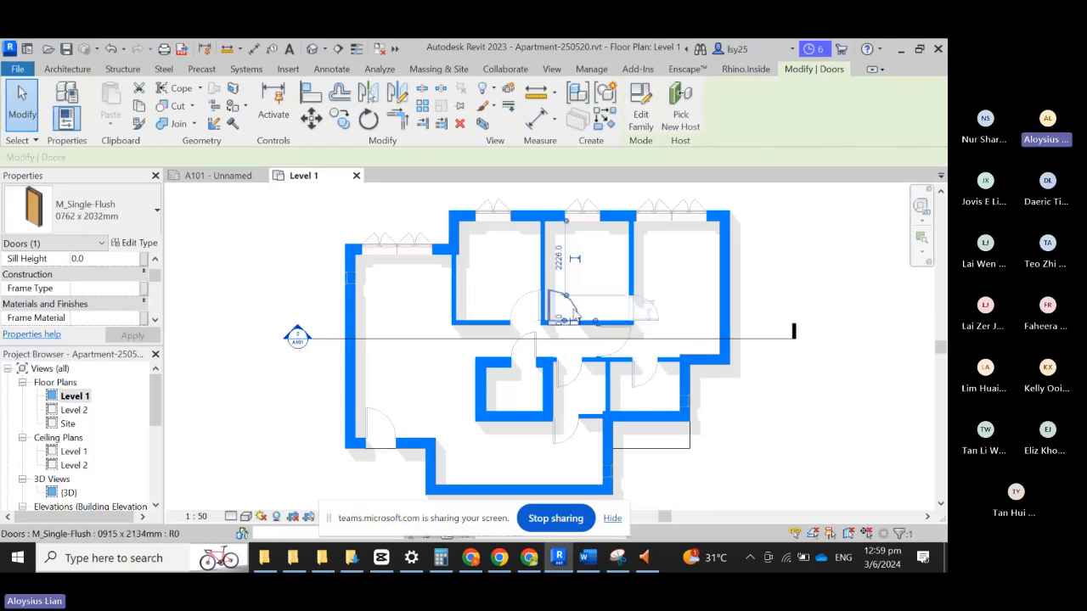
# Step: Set the Mark of the M_Single-Flush 0915 x 2134mm doors at the entrance and the left and middle upper rooms to D1, accepting duplicates
pyautogui.click(574, 315)
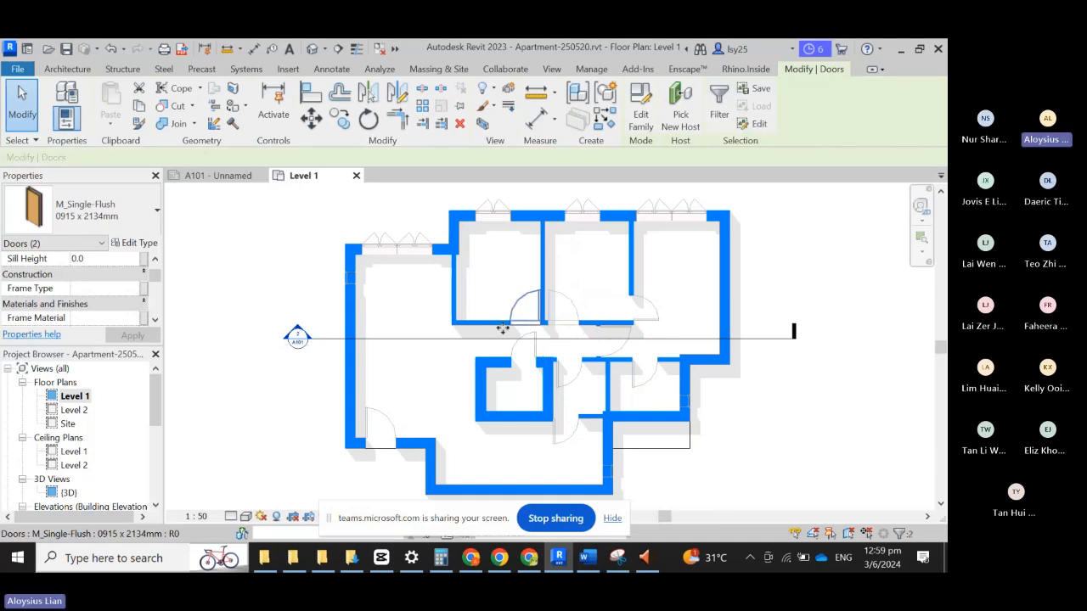
pyautogui.keyDown('ctrl'); pyautogui.click(395, 446); pyautogui.keyUp('ctrl')
pyautogui.keyDown('ctrl'); pyautogui.click(395, 439); pyautogui.keyUp('ctrl')
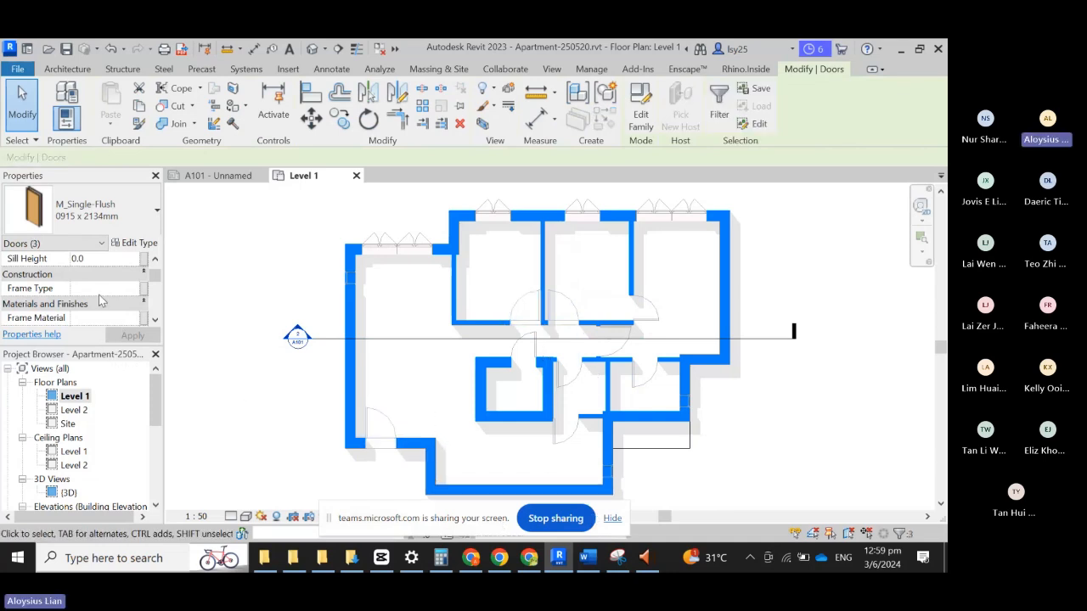
pyautogui.scroll(-5, 100, 305)
pyautogui.scroll(3, 99, 302)
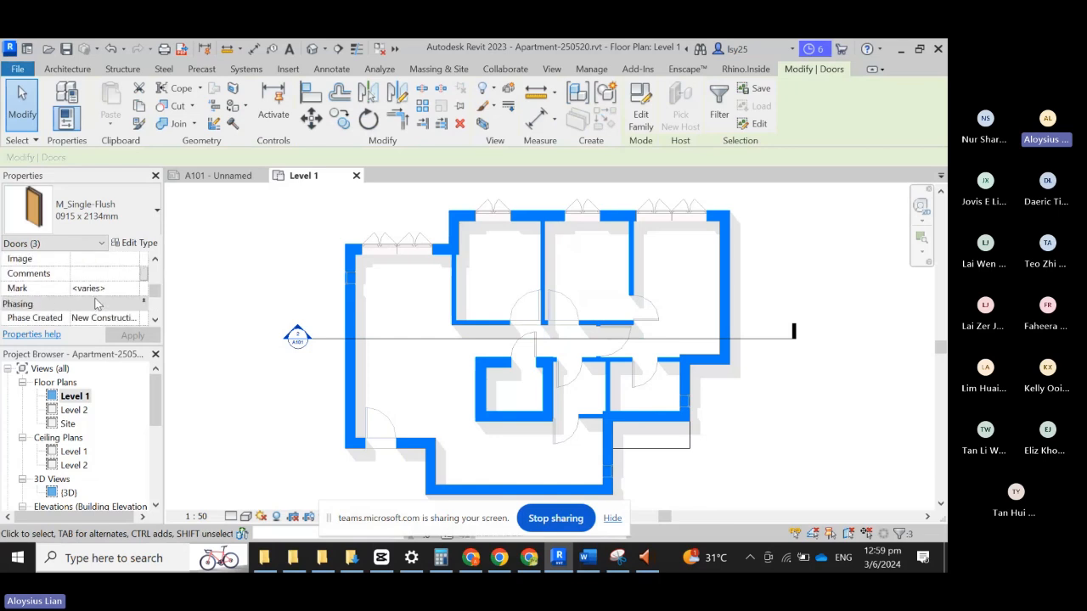
pyautogui.scroll(-1, 94, 306)
pyautogui.click(104, 288)
pyautogui.write('D1')
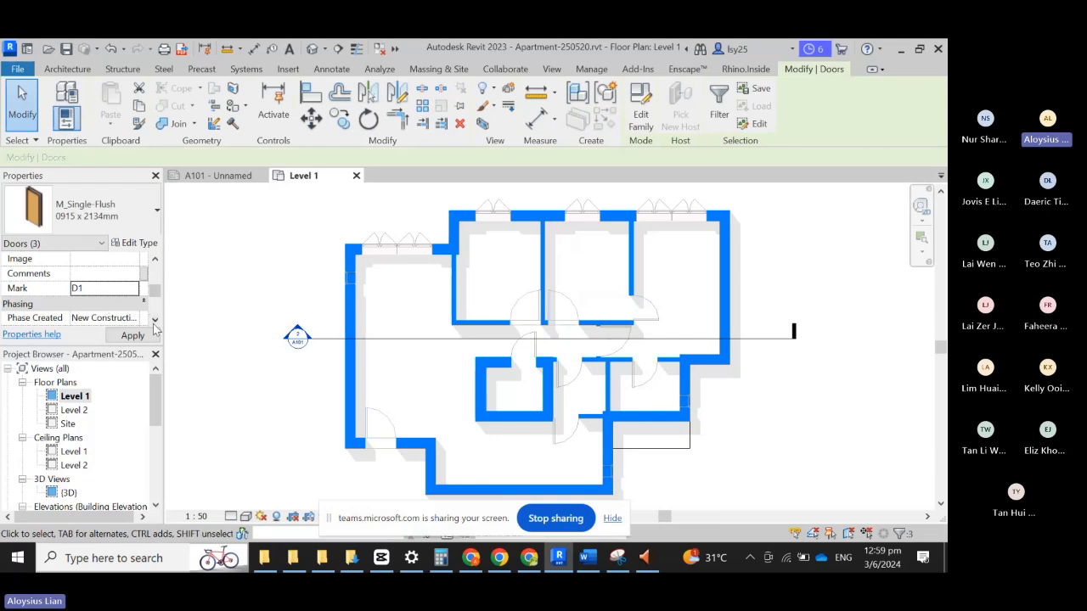
pyautogui.click(132, 335)
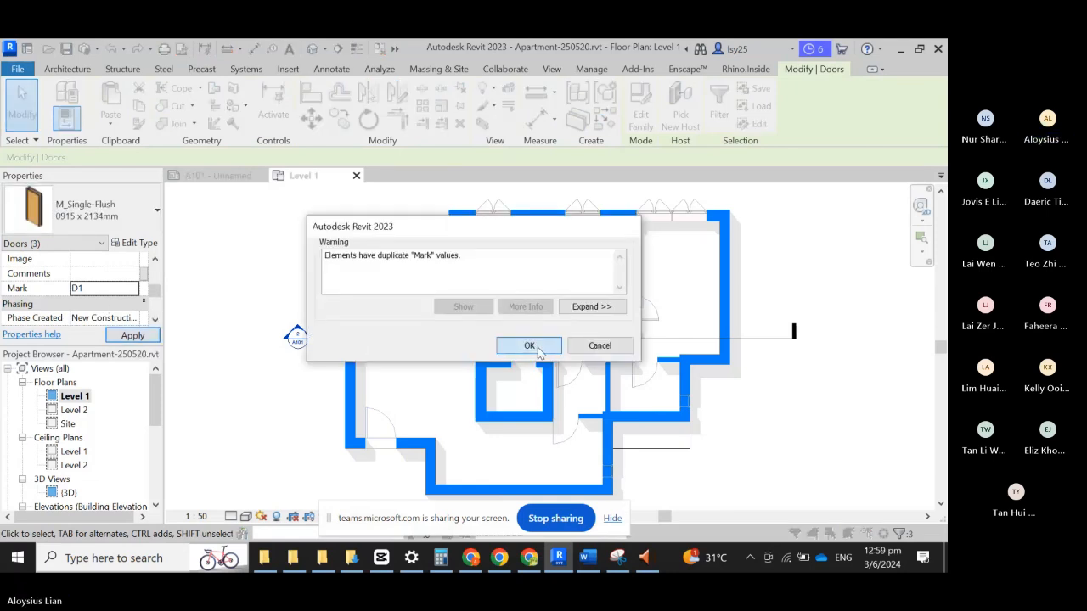
pyautogui.click(529, 345)
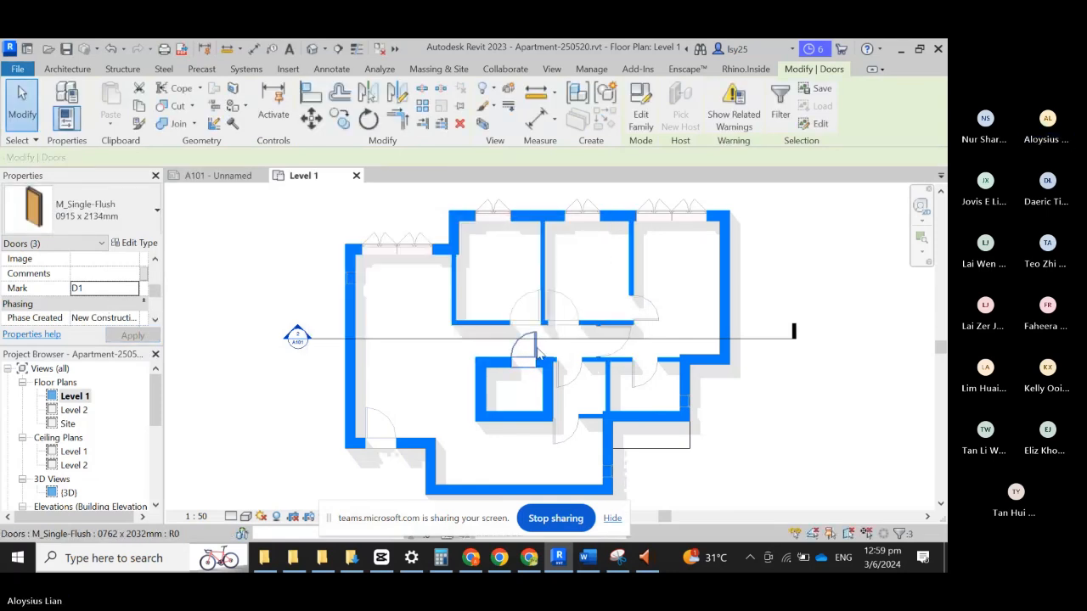
# Step: Set the Mark of all five M_Single-Flush 0762 x 2032mm doors to D2, accepting duplicate values
pyautogui.click(576, 378)
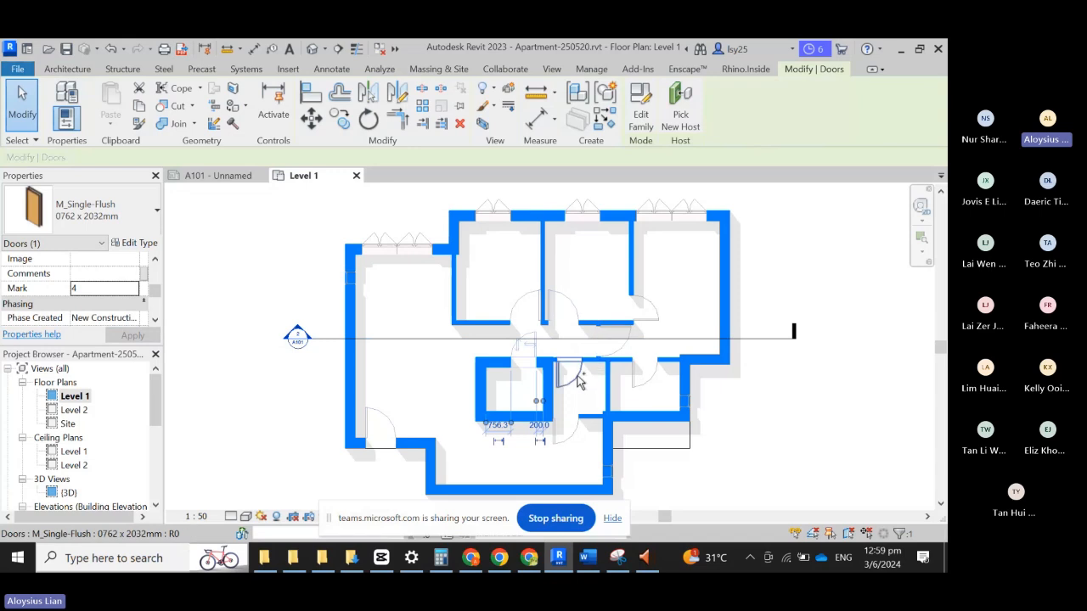
pyautogui.keyDown('ctrl'); pyautogui.click(578, 377); pyautogui.keyUp('ctrl')
pyautogui.keyDown('ctrl'); pyautogui.click(565, 439); pyautogui.keyUp('ctrl')
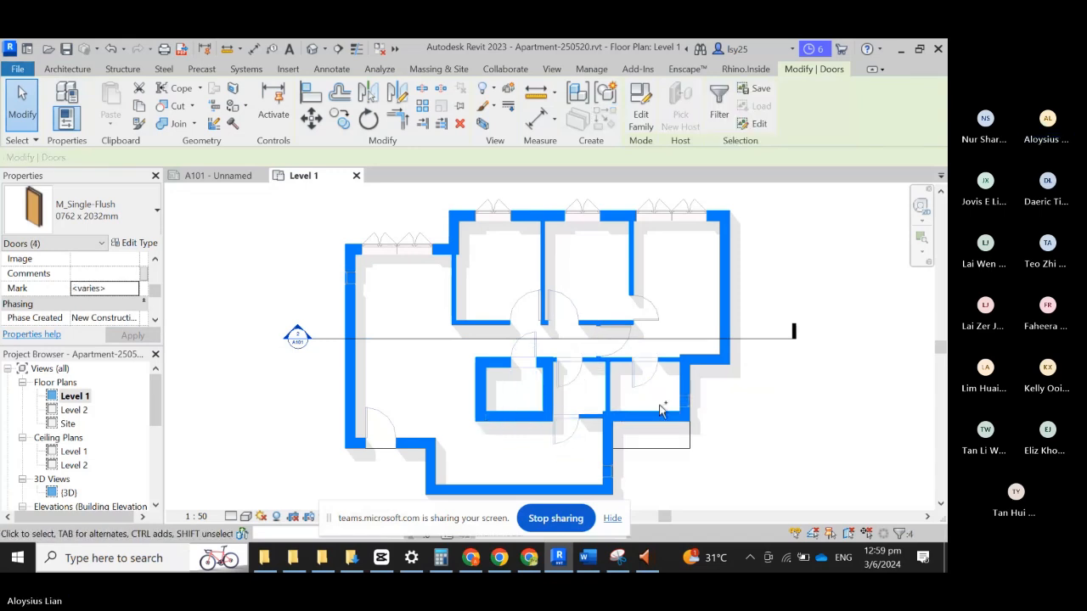
pyautogui.keyDown('ctrl'); pyautogui.click(645, 318); pyautogui.keyUp('ctrl')
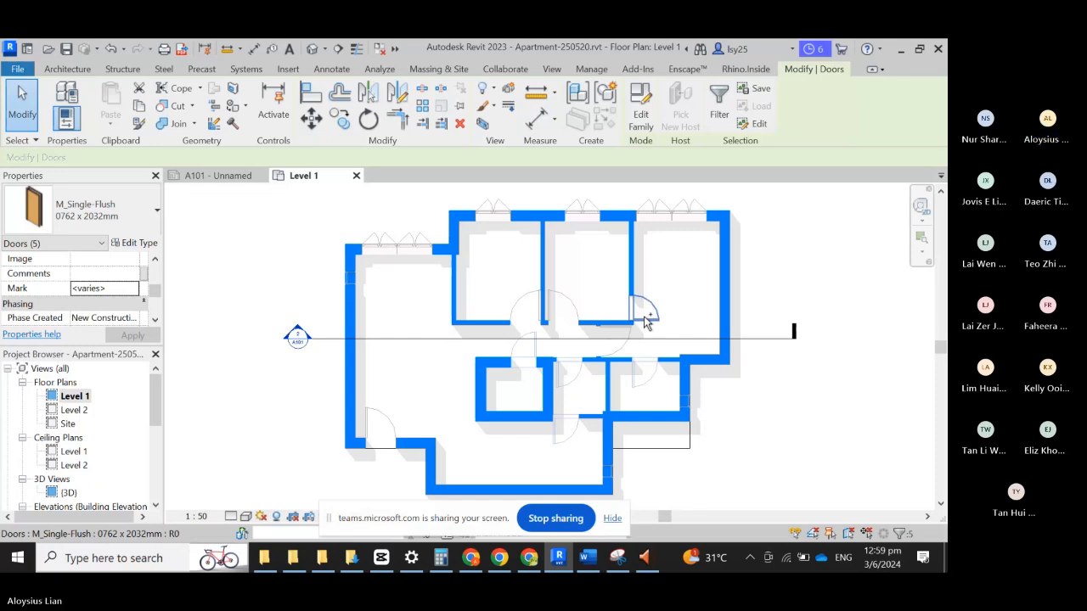
pyautogui.click(106, 289)
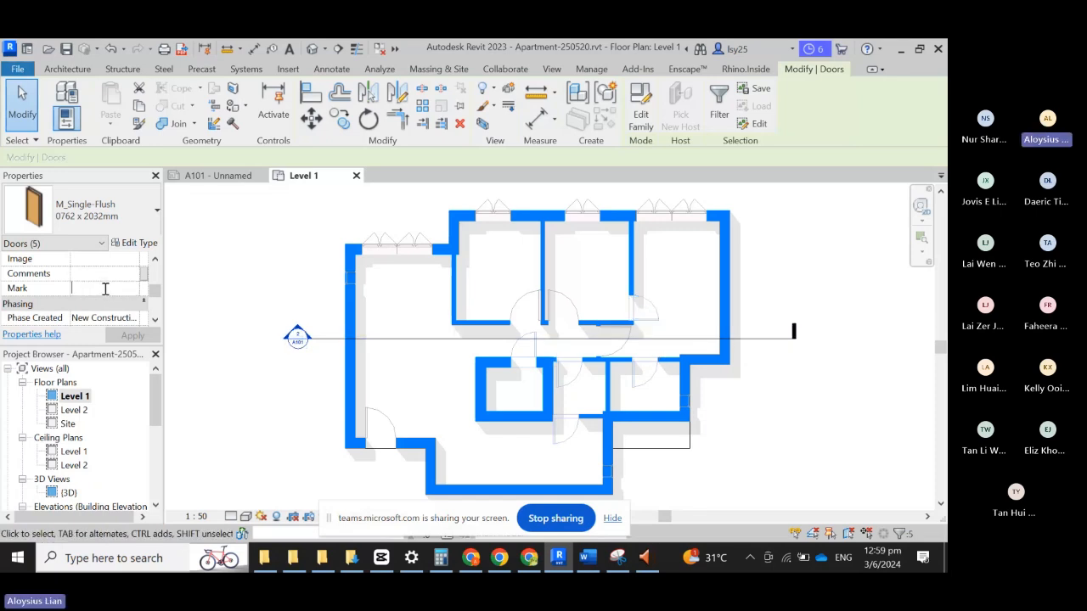
pyautogui.write('D2')
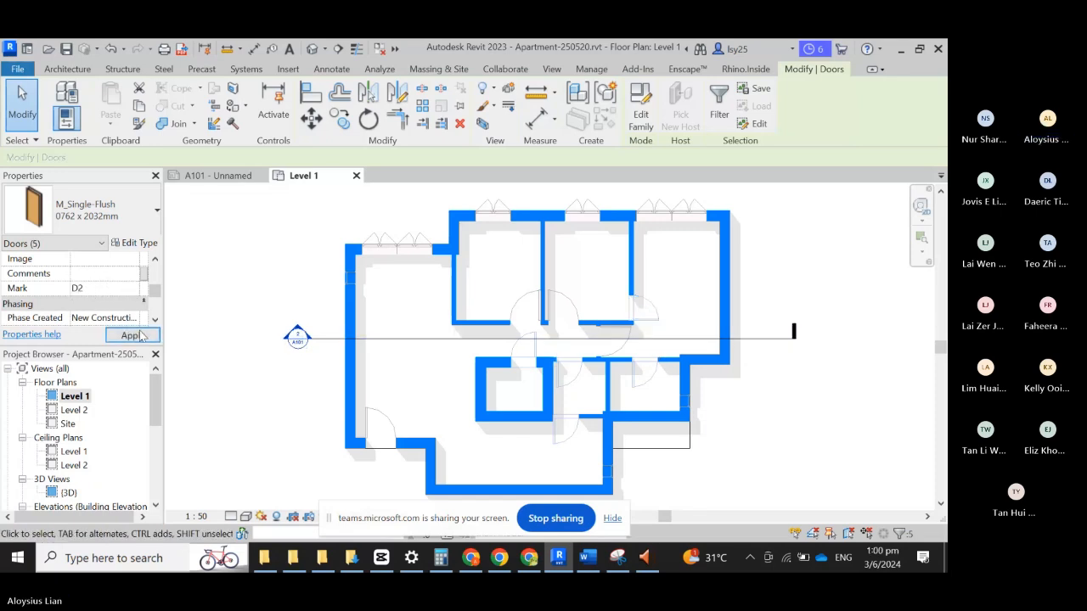
pyautogui.click(141, 337)
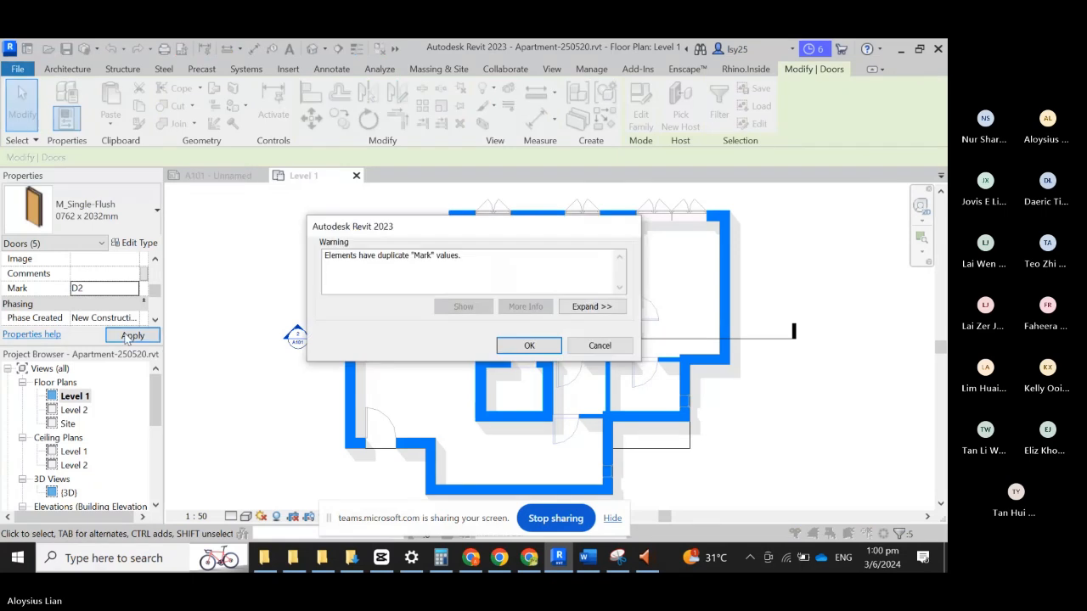
pyautogui.click(529, 346)
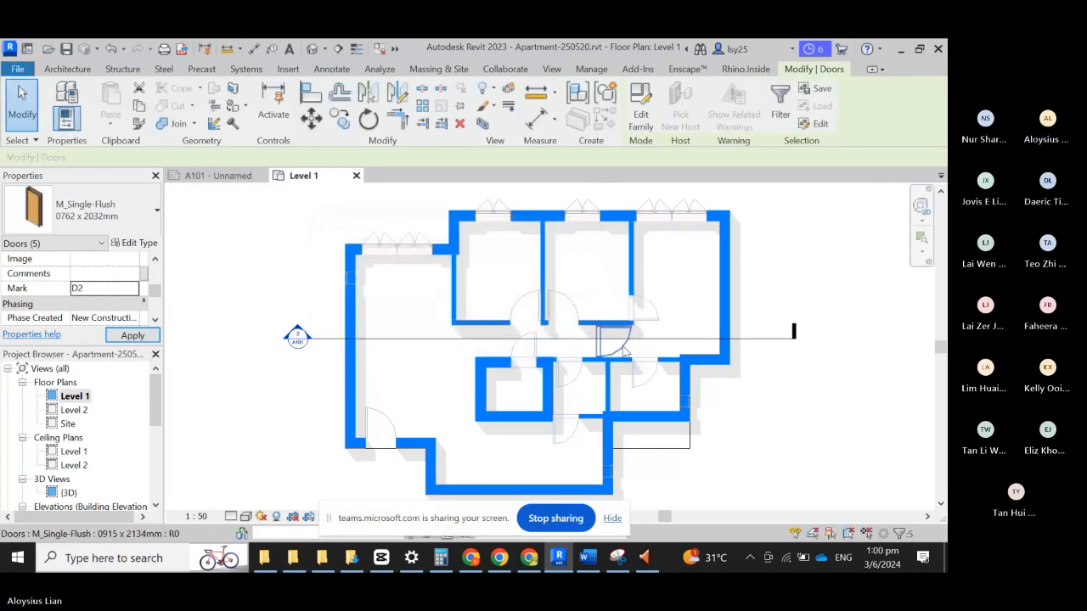
# Step: Set the Mark of the remaining M_Single-Flush 0915 x 2134mm door in the corridor below the middle upper room to D1
pyautogui.click(573, 312)
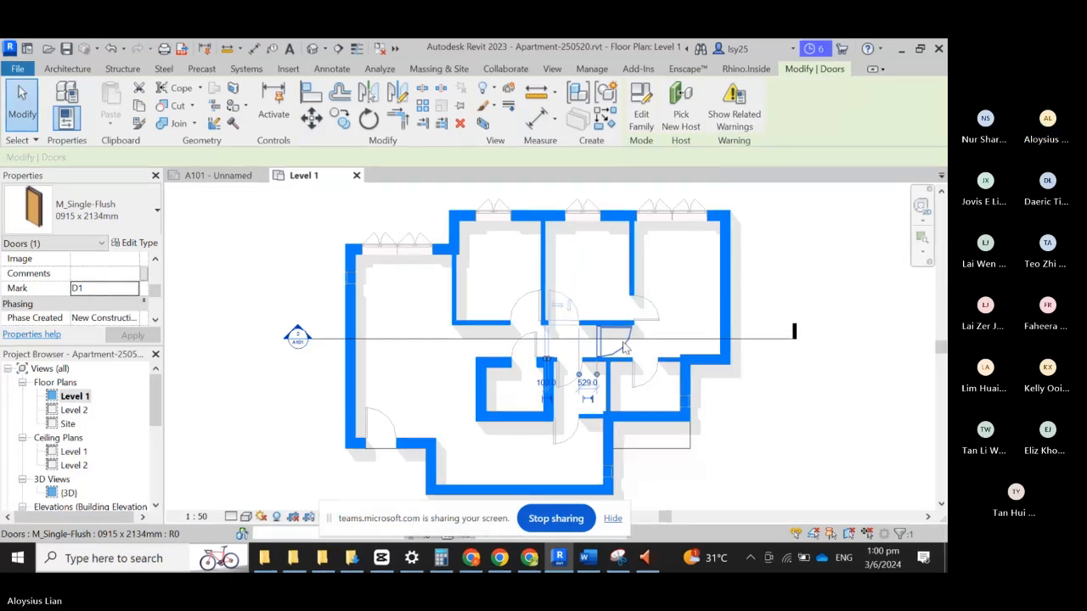
pyautogui.click(99, 296)
pyautogui.write('D1')
pyautogui.click(127, 335)
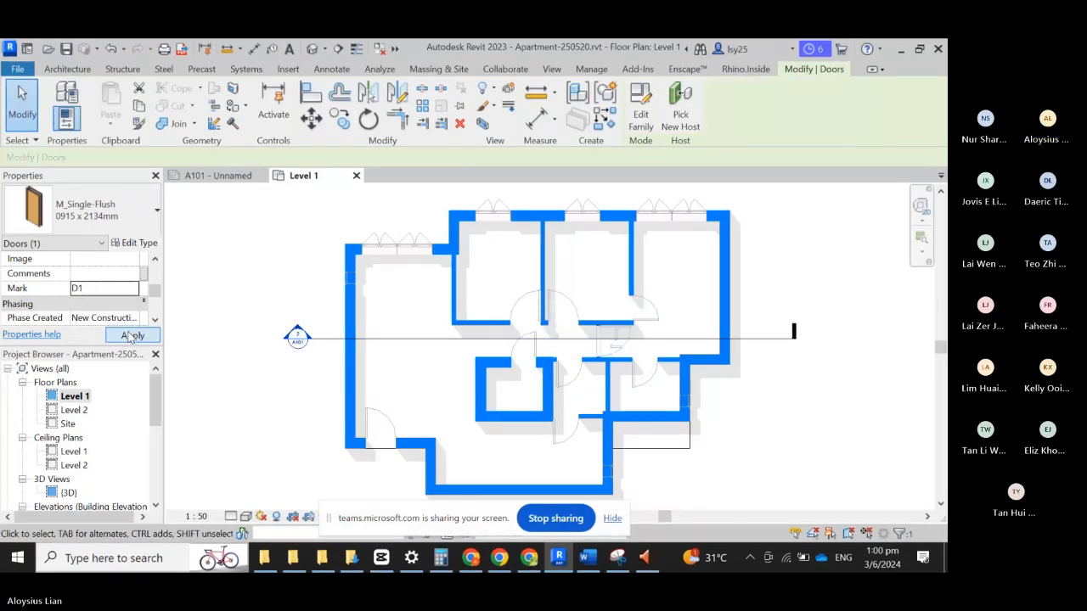
pyautogui.click(529, 345)
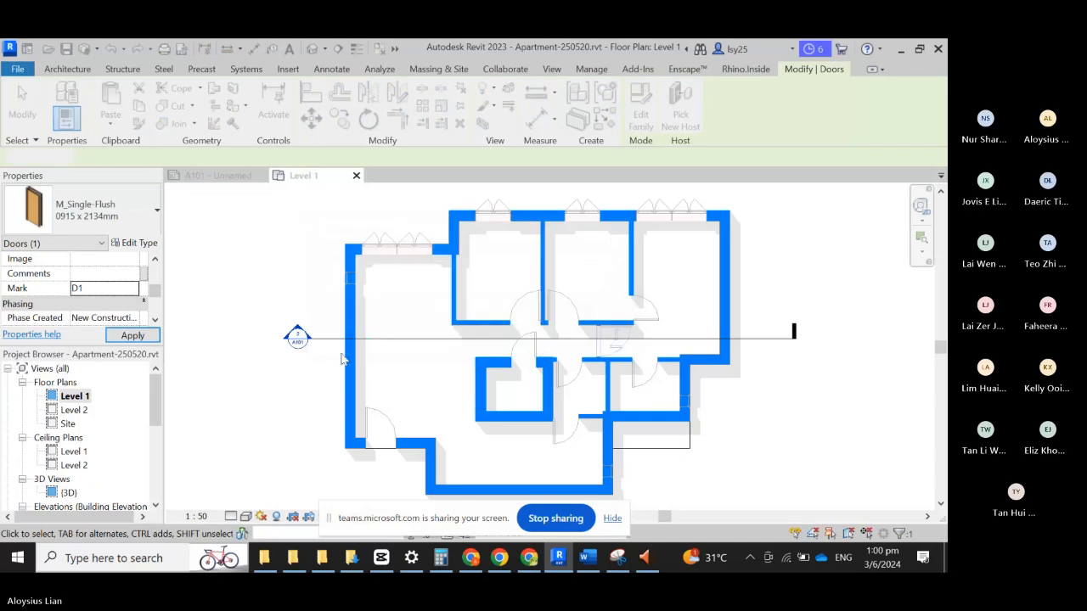
pyautogui.click(244, 392)
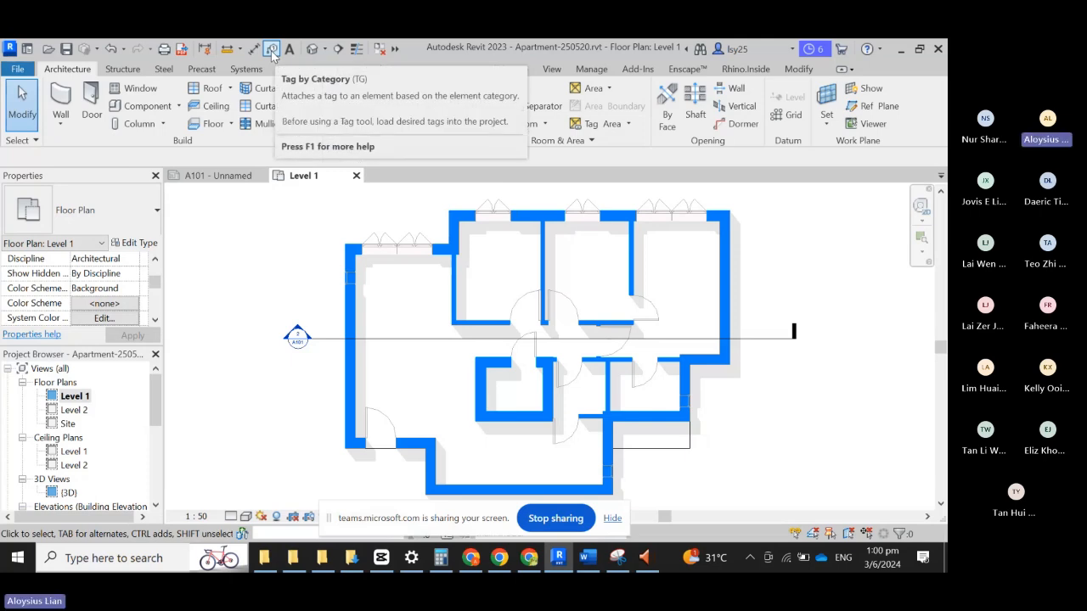
# Step: In Windows Settings, open the Ease of Access mouse pointer options, enlarge the pointer and choose the custom lime pointer color
pyautogui.click(110, 558)
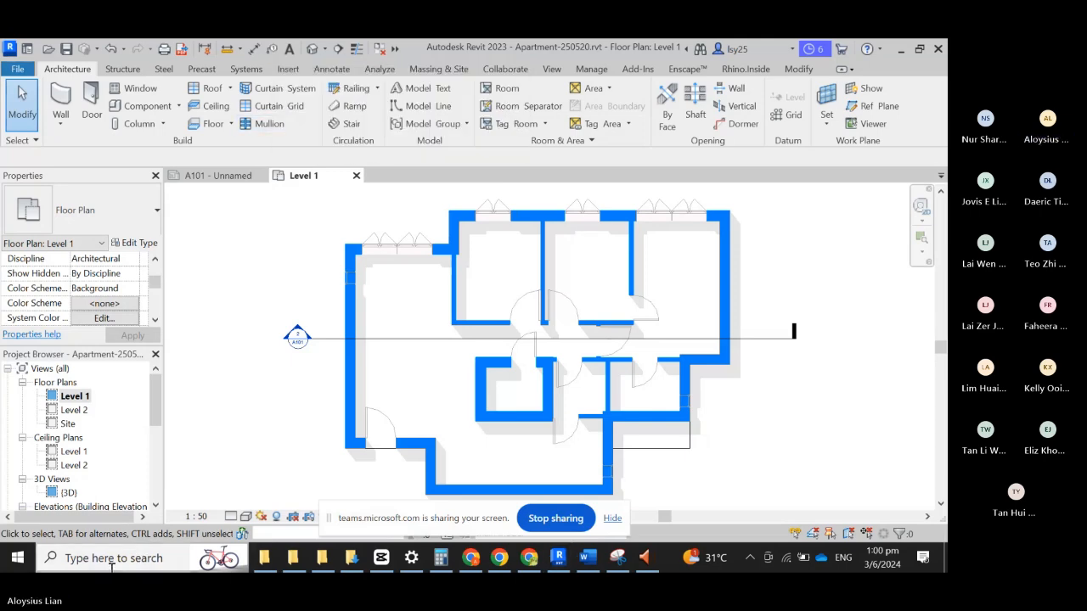
pyautogui.write('curso')
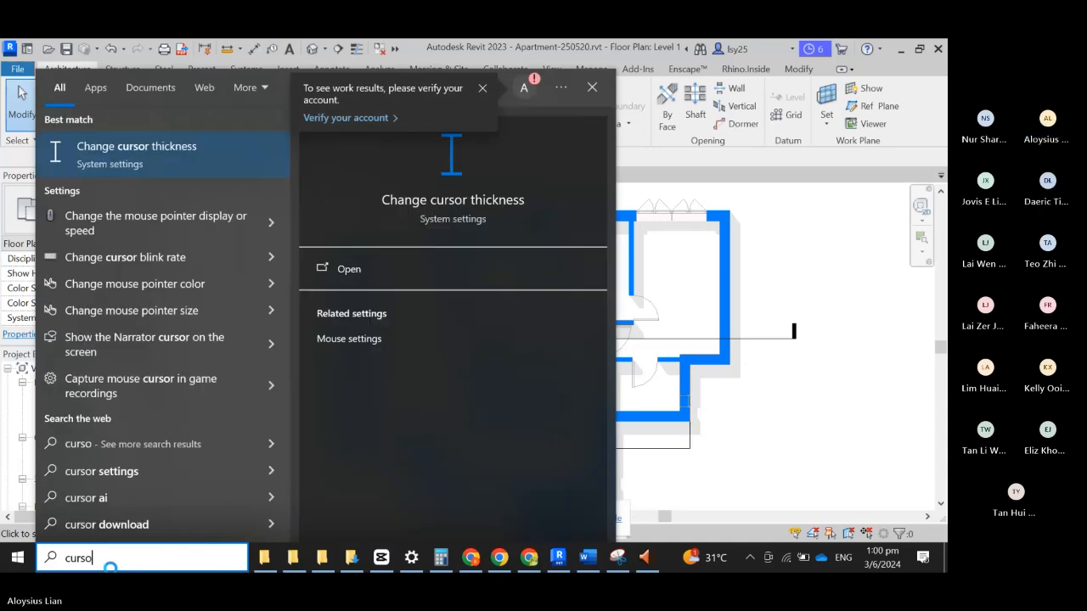
pyautogui.click(160, 149)
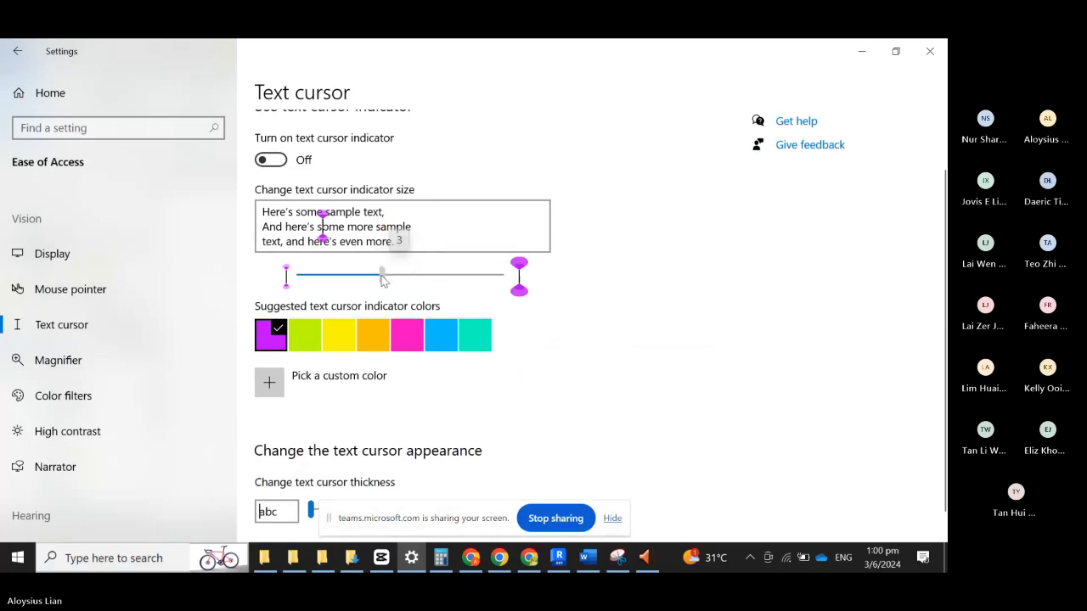
pyautogui.scroll(-1, 364, 424)
pyautogui.scroll(3, 284, 377)
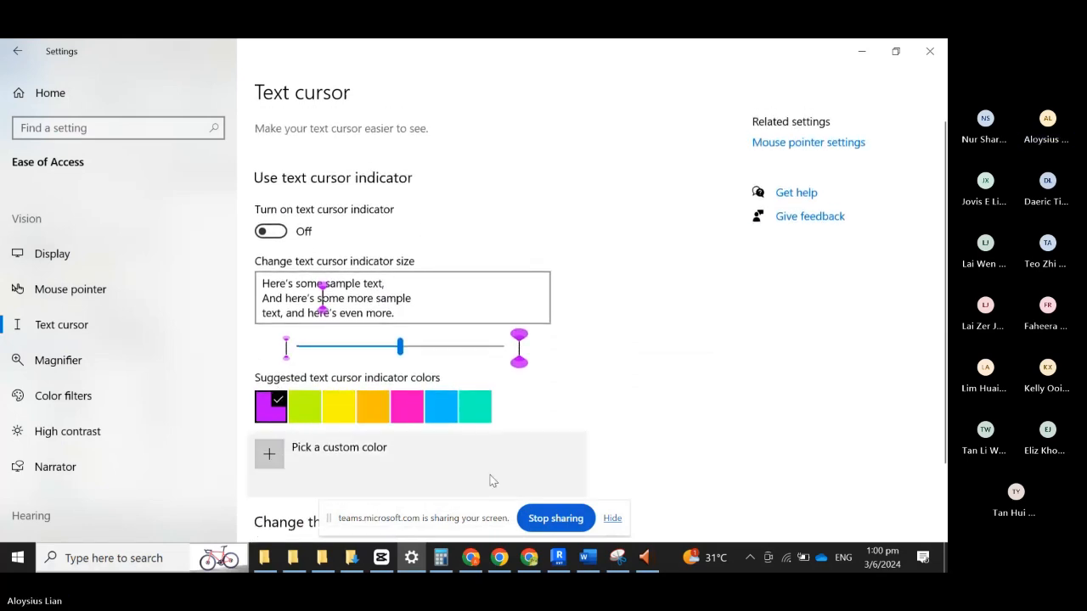
pyautogui.click(102, 291)
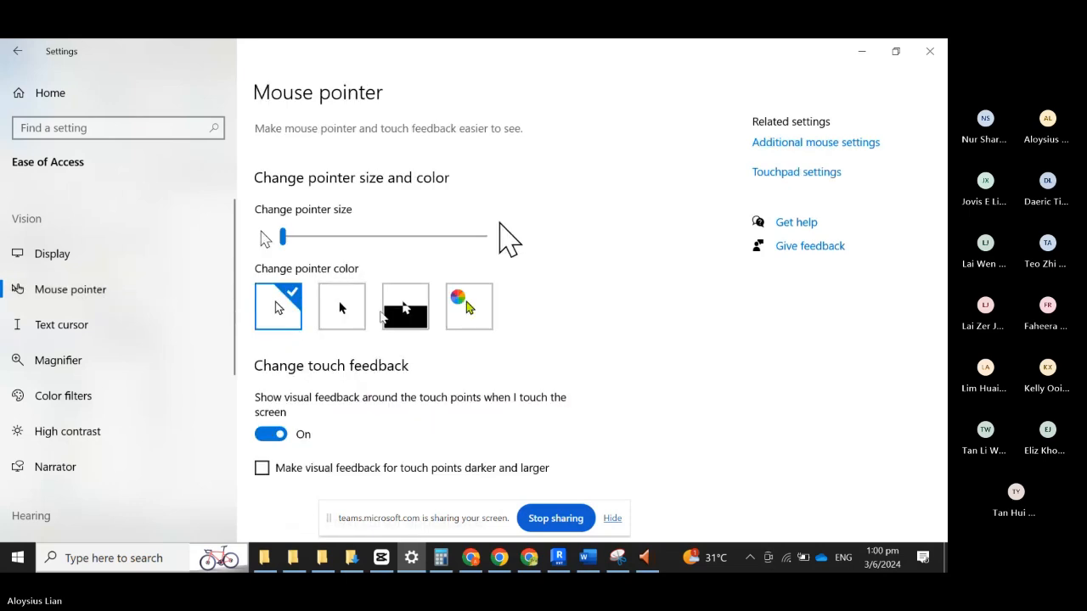
pyautogui.click(331, 238)
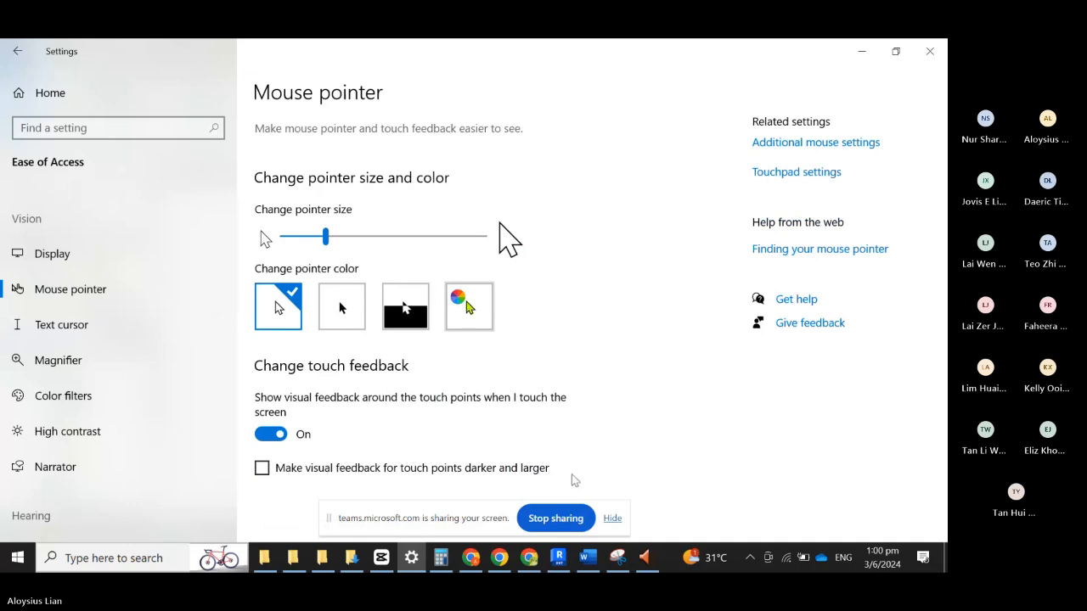
pyautogui.click(468, 306)
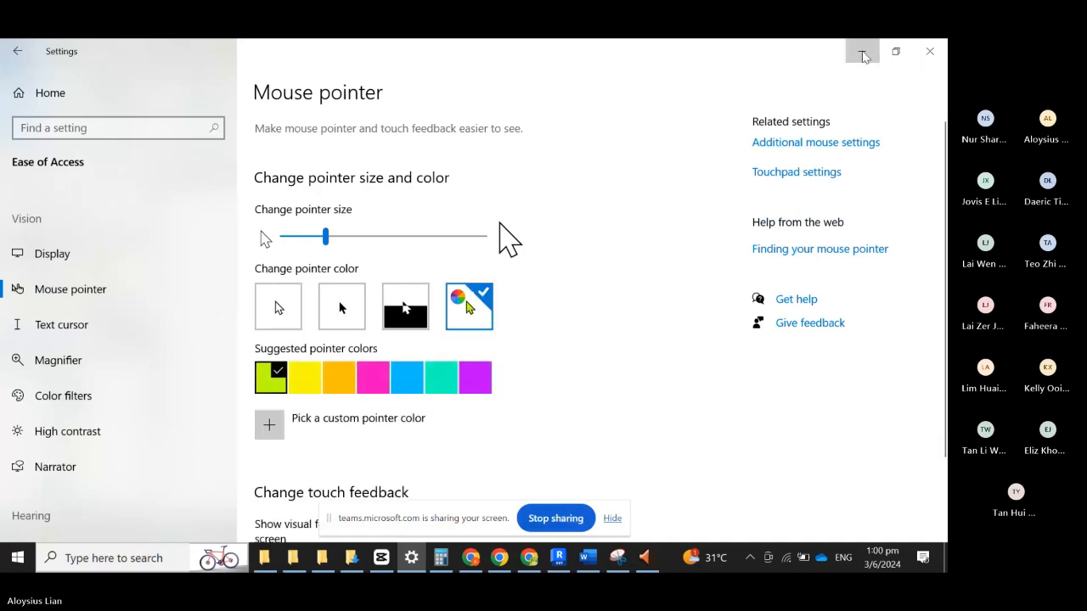
pyautogui.click(862, 52)
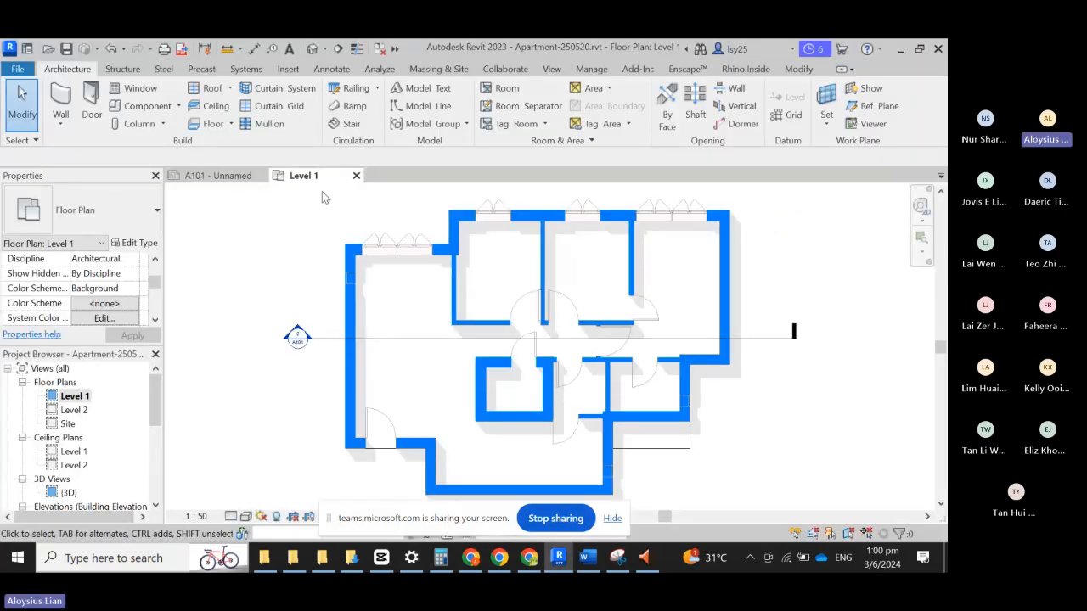
# Step: In Revit, tag all six M_Window-Casement-Double windows on Level 1 by category, without leaders
pyautogui.click(272, 49)
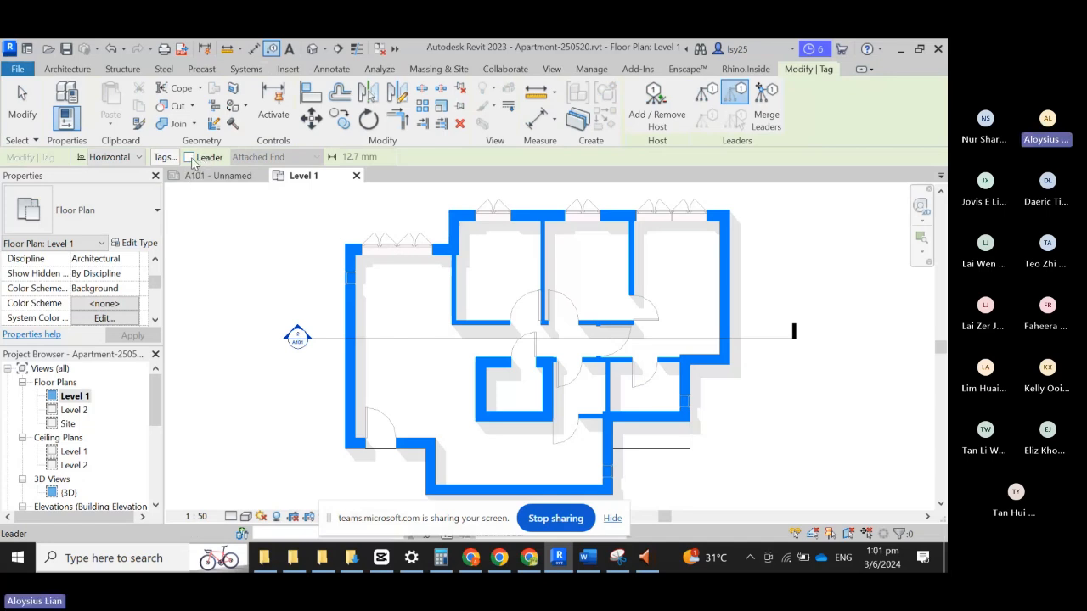
pyautogui.click(384, 247)
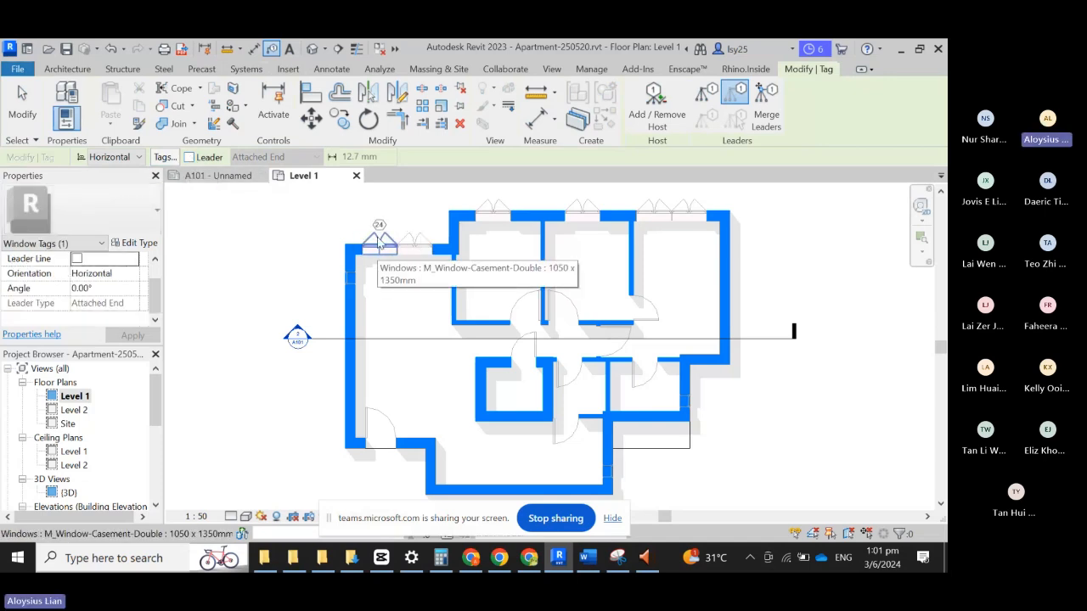
pyautogui.click(412, 246)
pyautogui.click(414, 244)
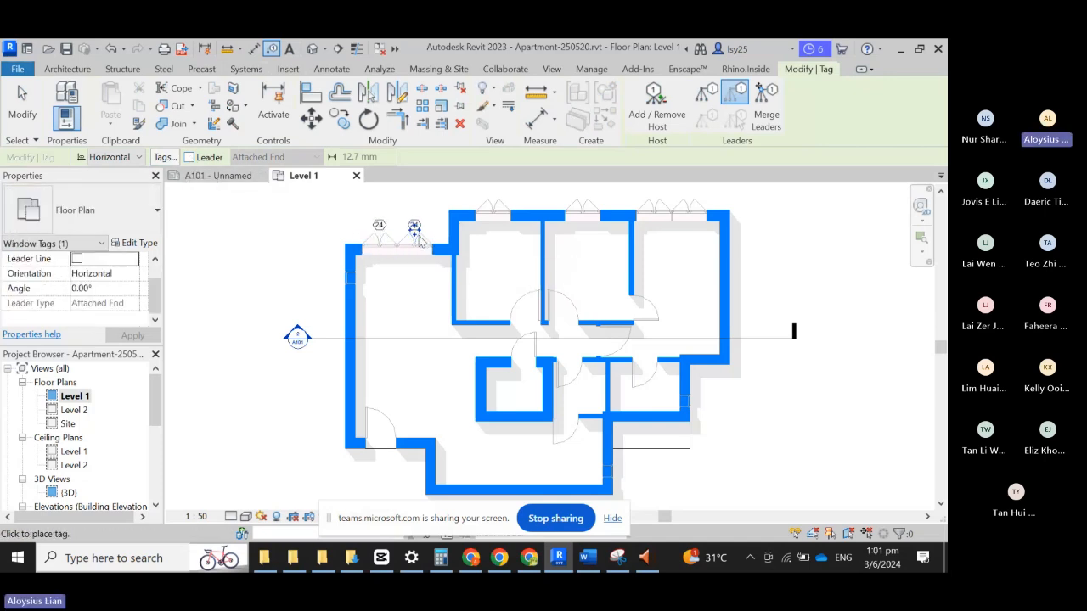
pyautogui.click(494, 206)
pyautogui.click(588, 208)
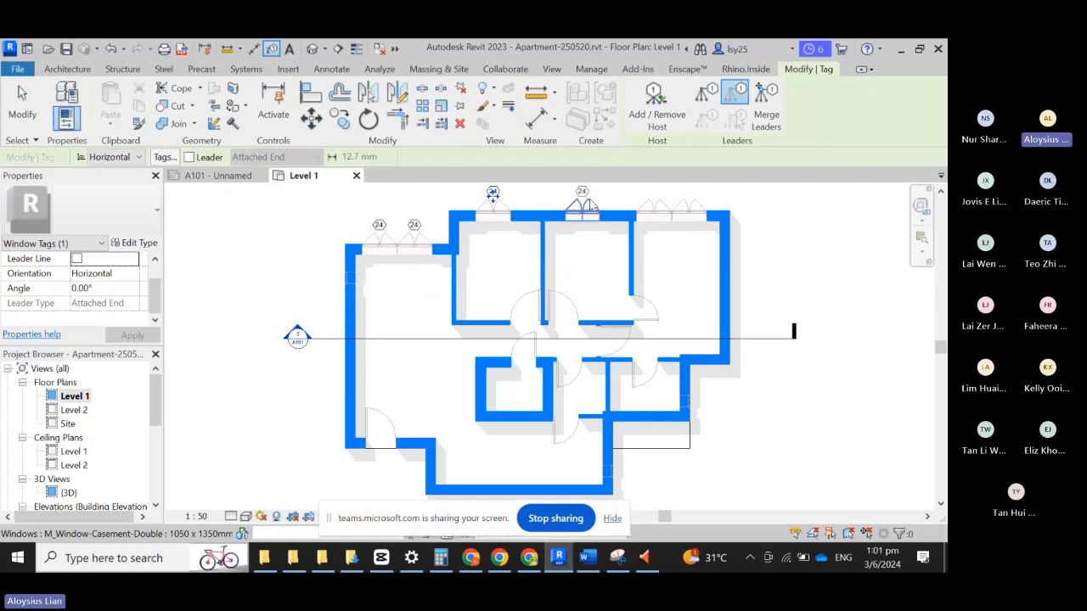
pyautogui.click(654, 210)
pyautogui.click(688, 208)
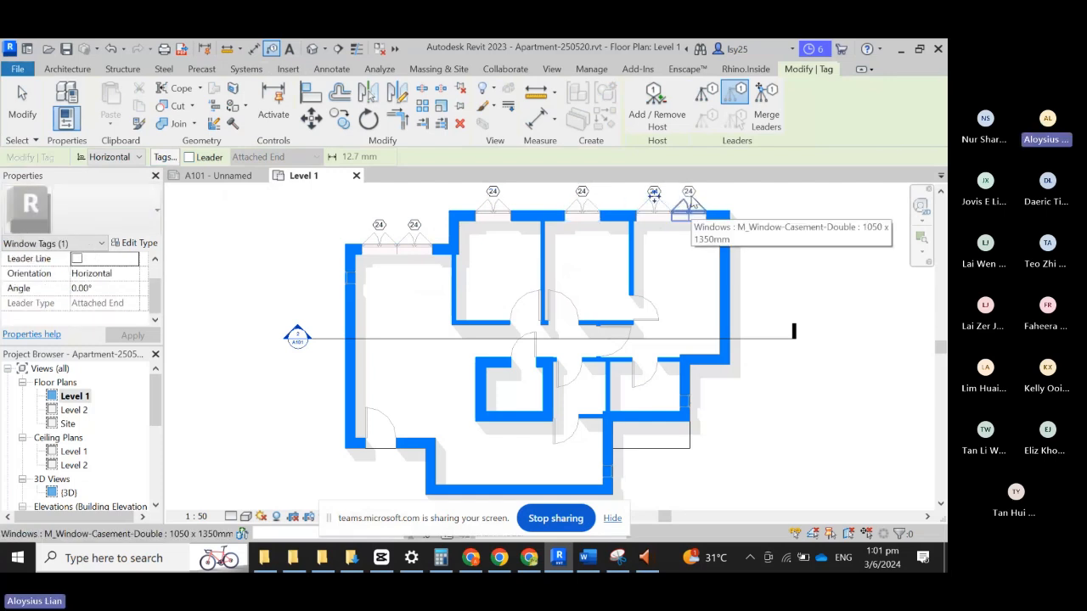
# Step: Tag the fixed windows in the far-left wall and the lower-right outer wall by category, and end the tagging
pyautogui.click(347, 280)
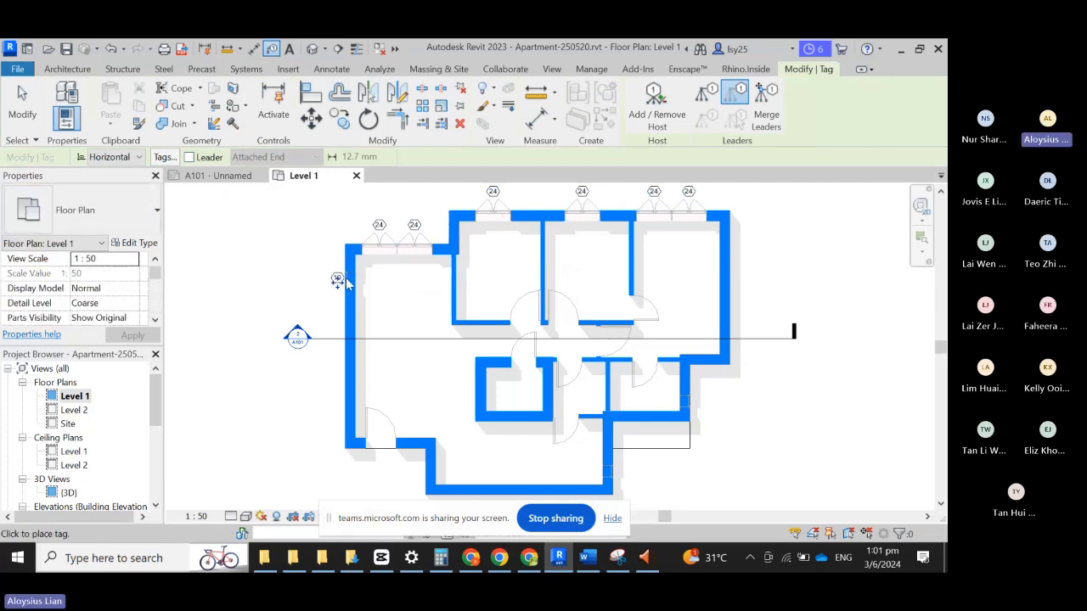
pyautogui.click(621, 475)
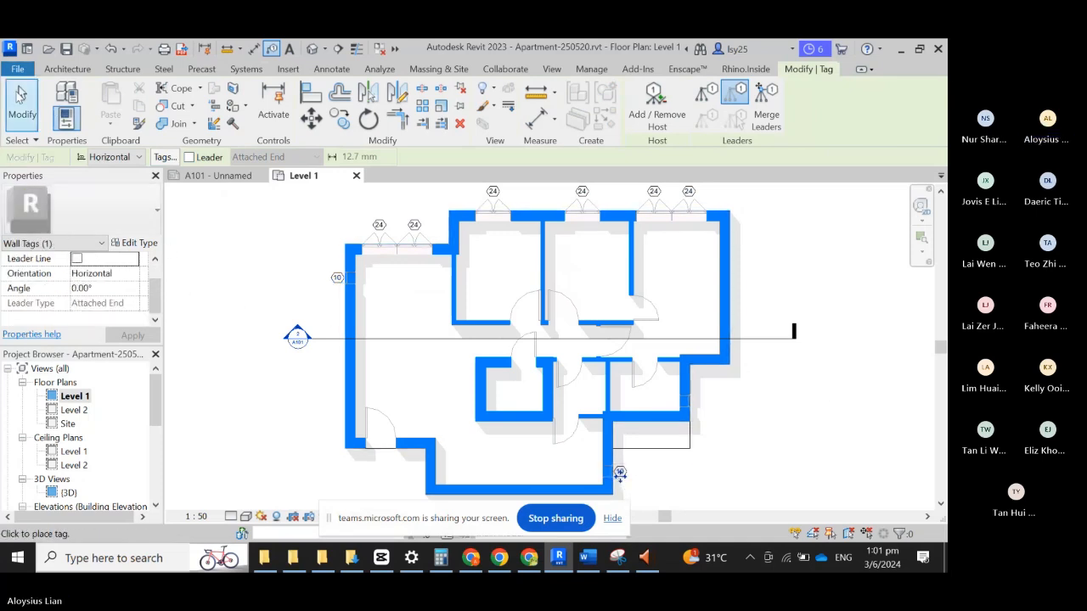
pyautogui.click(21, 95)
# Step: Open the M_Window Tag family for editing from the tag on the left room's first casement window
pyautogui.click(379, 226)
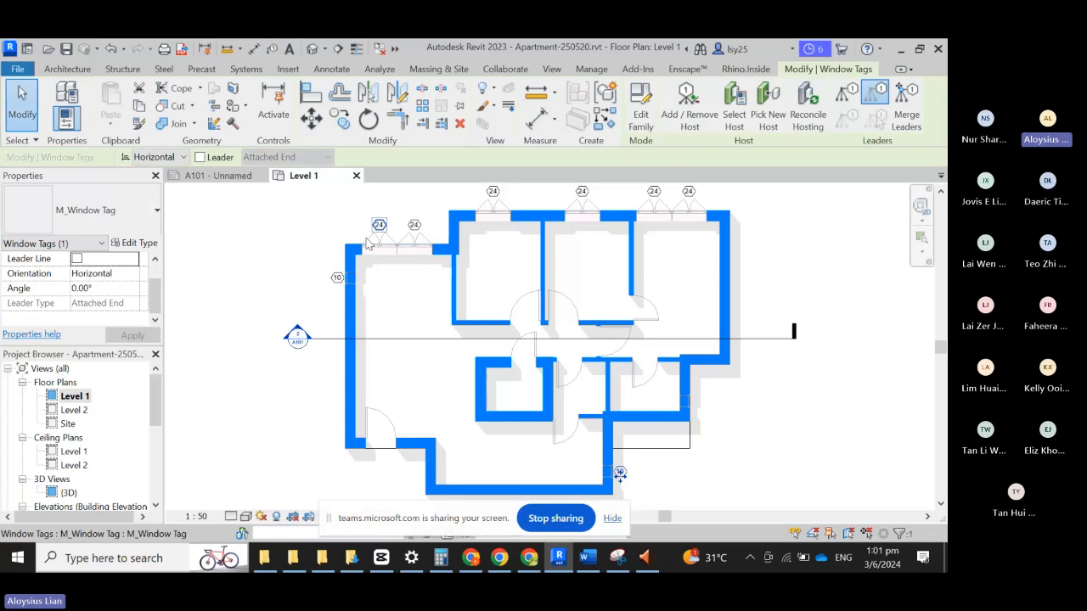
pyautogui.click(336, 282)
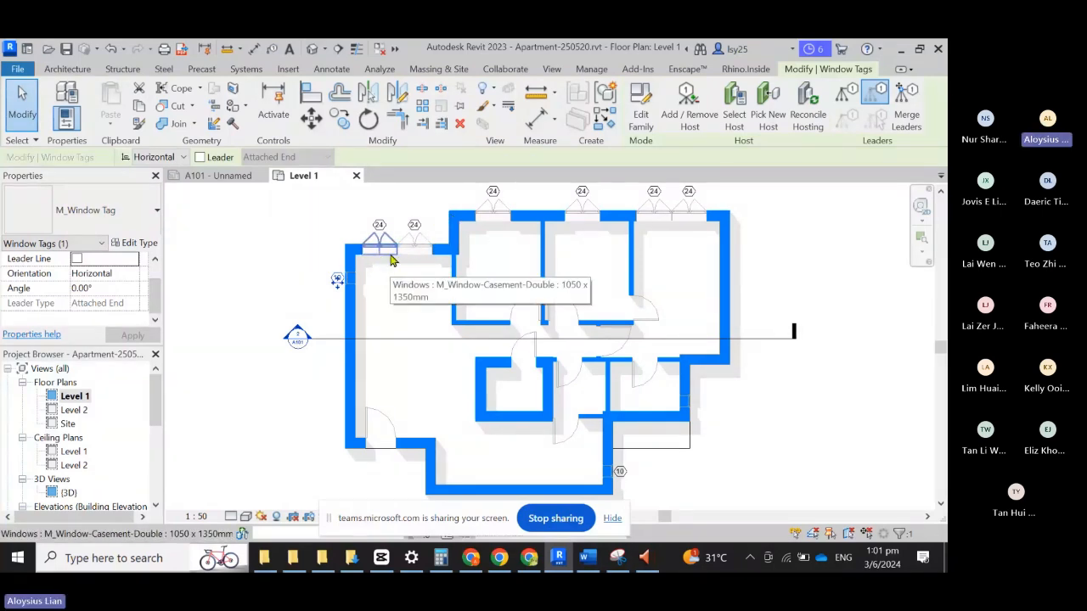
pyautogui.scroll(3, 390, 261)
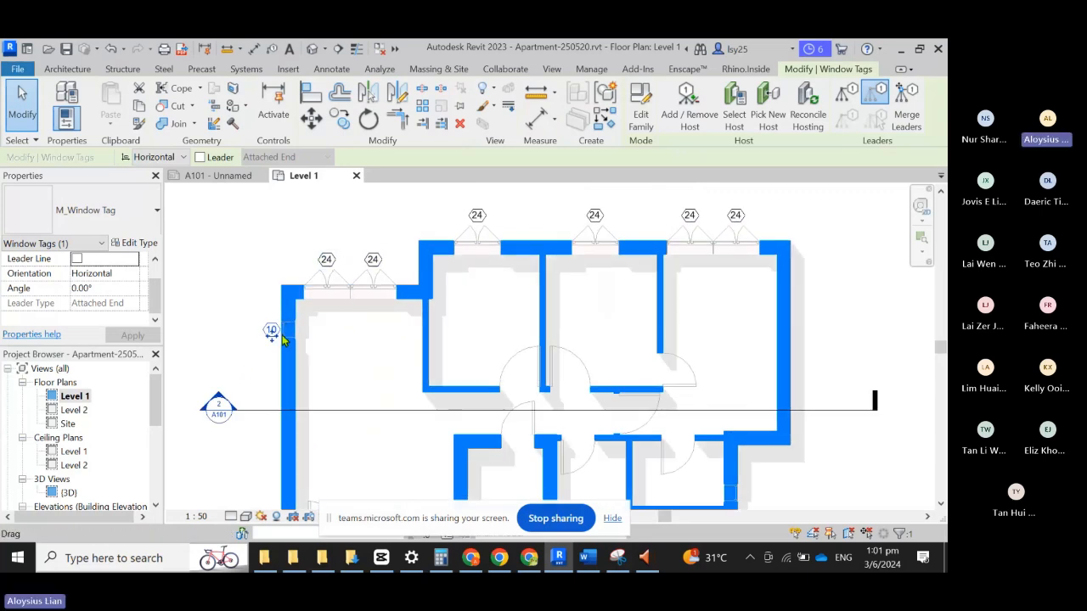
pyautogui.click(332, 261)
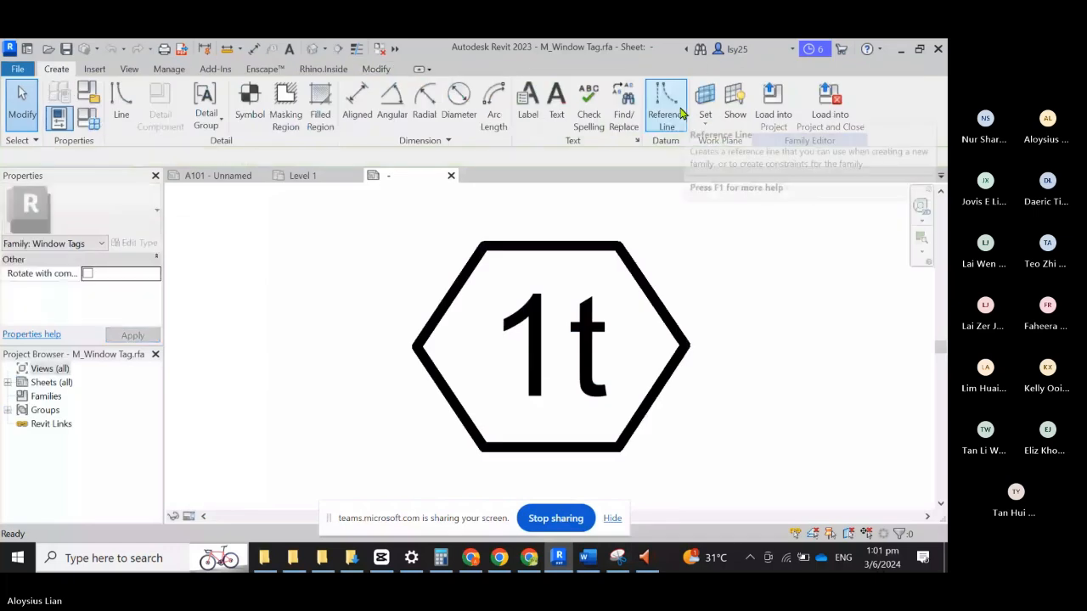
# Step: Replace the Type Mark parameter with Mark in the window tag's label
pyautogui.click(590, 344)
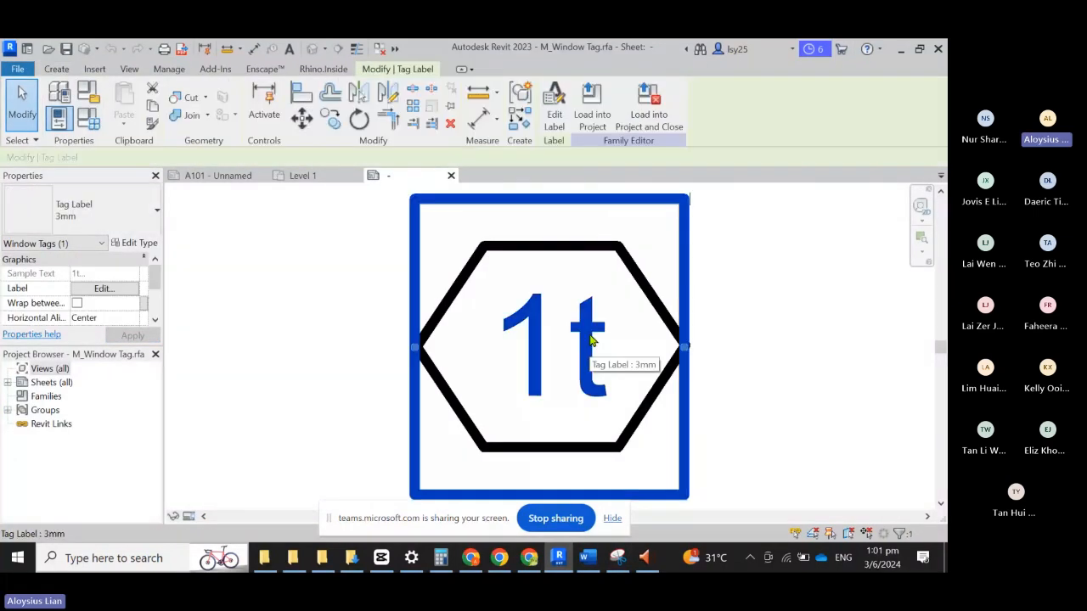
pyautogui.click(552, 102)
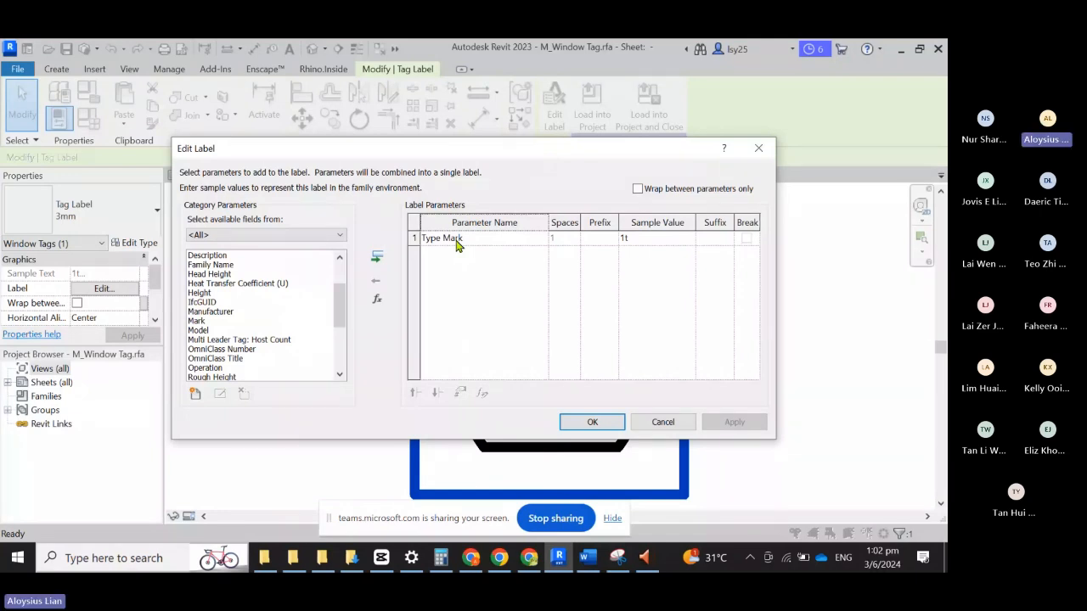
pyautogui.click(376, 280)
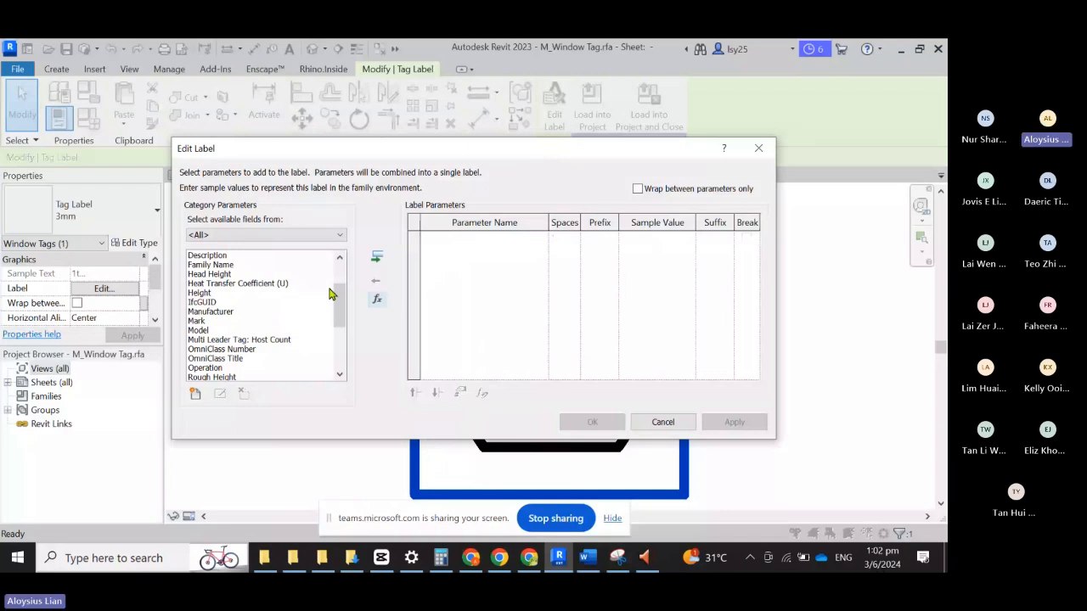
pyautogui.click(204, 322)
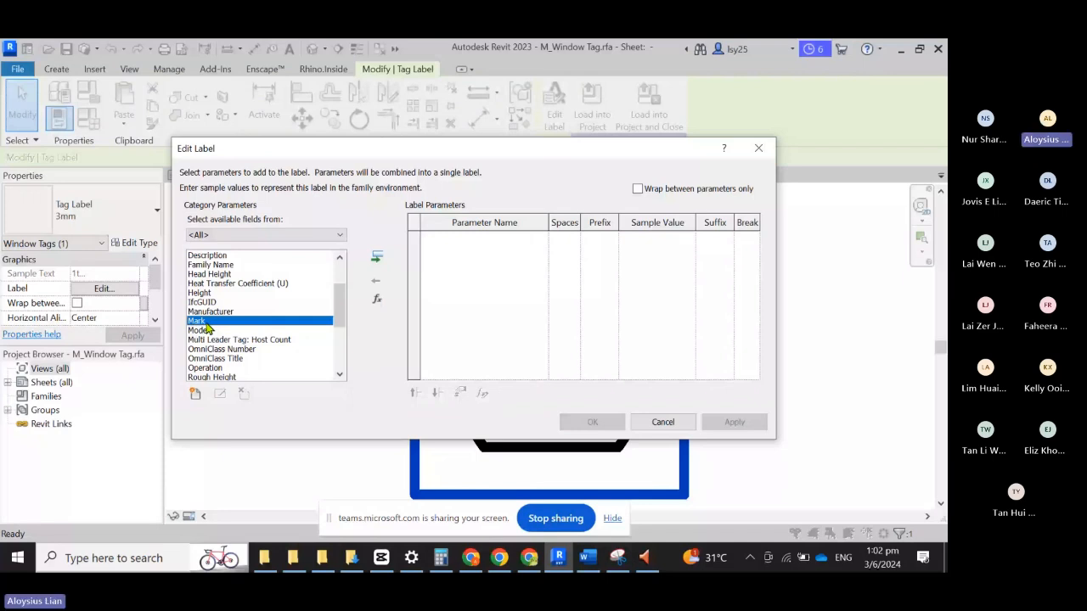
pyautogui.click(377, 256)
pyautogui.click(593, 423)
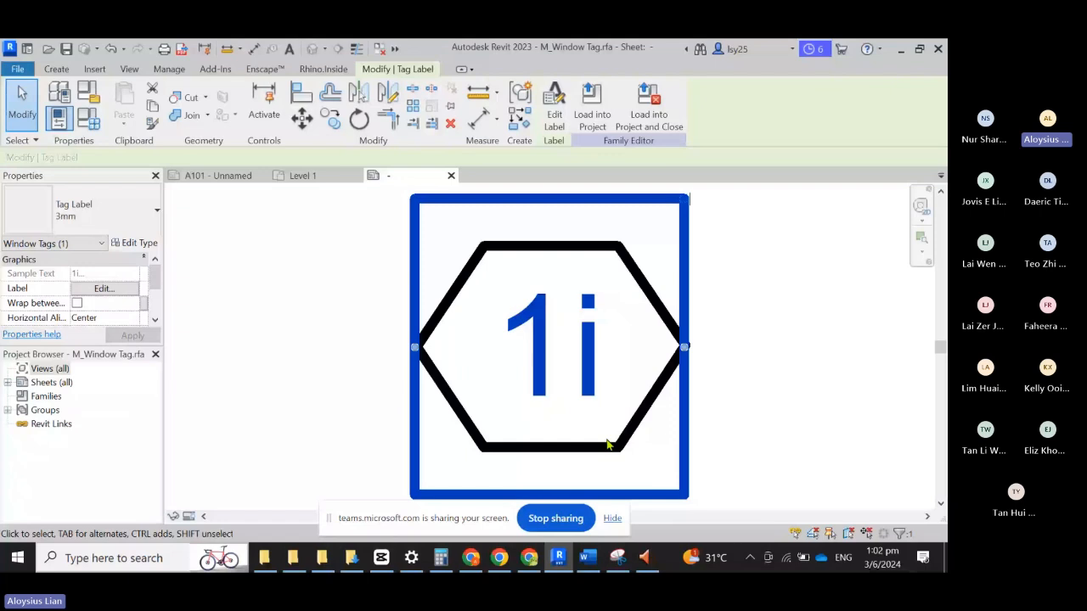
# Step: Load the edited tag family into the project and close it, saving it as M_Window Tag.rfa in Documents
pyautogui.click(659, 116)
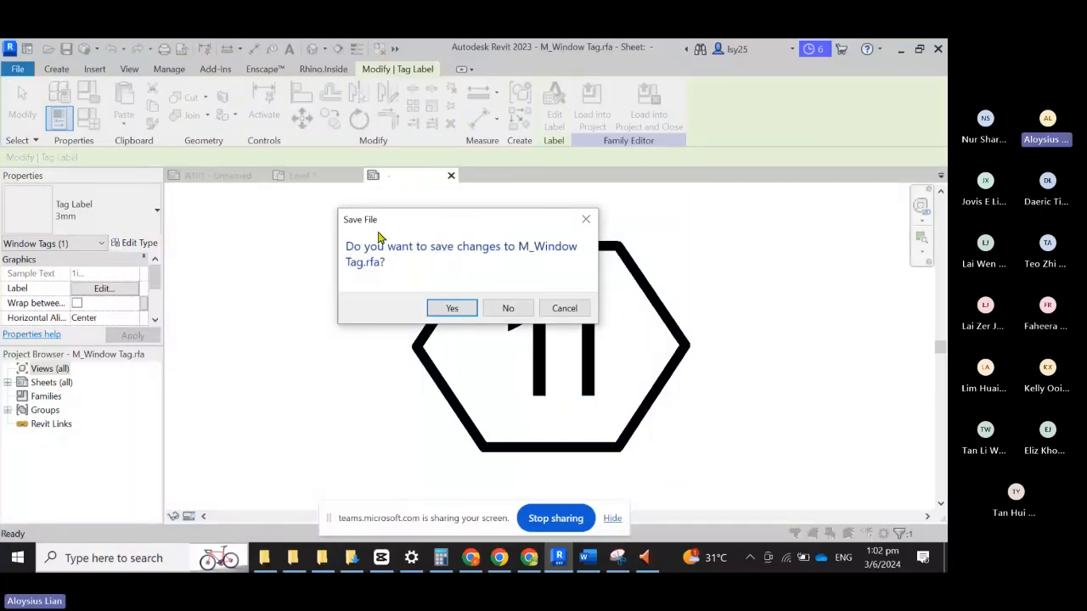
pyautogui.click(449, 309)
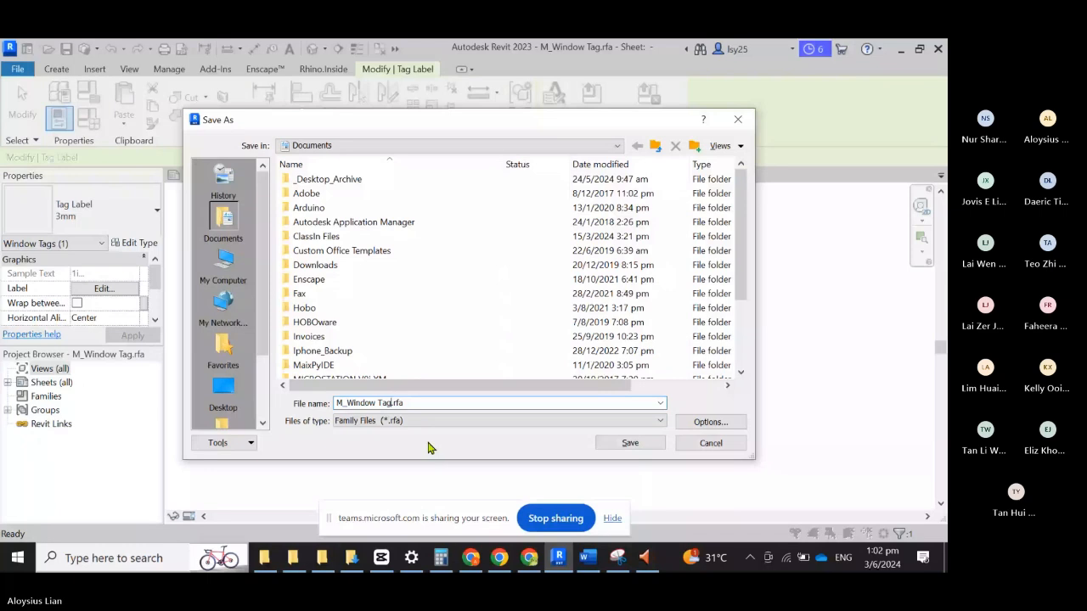
pyautogui.click(625, 443)
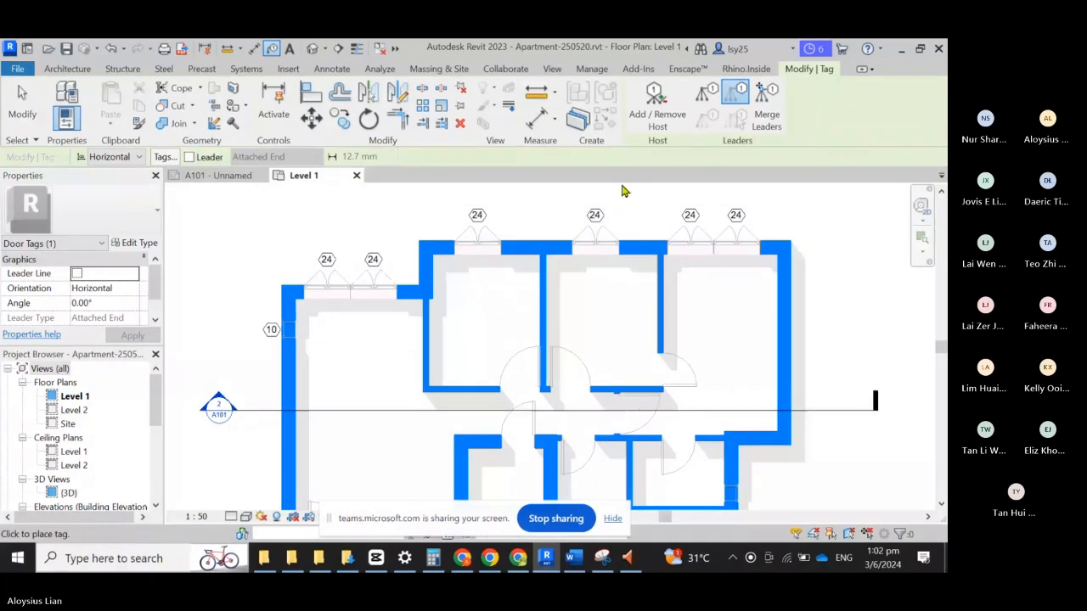
pyautogui.click(331, 274)
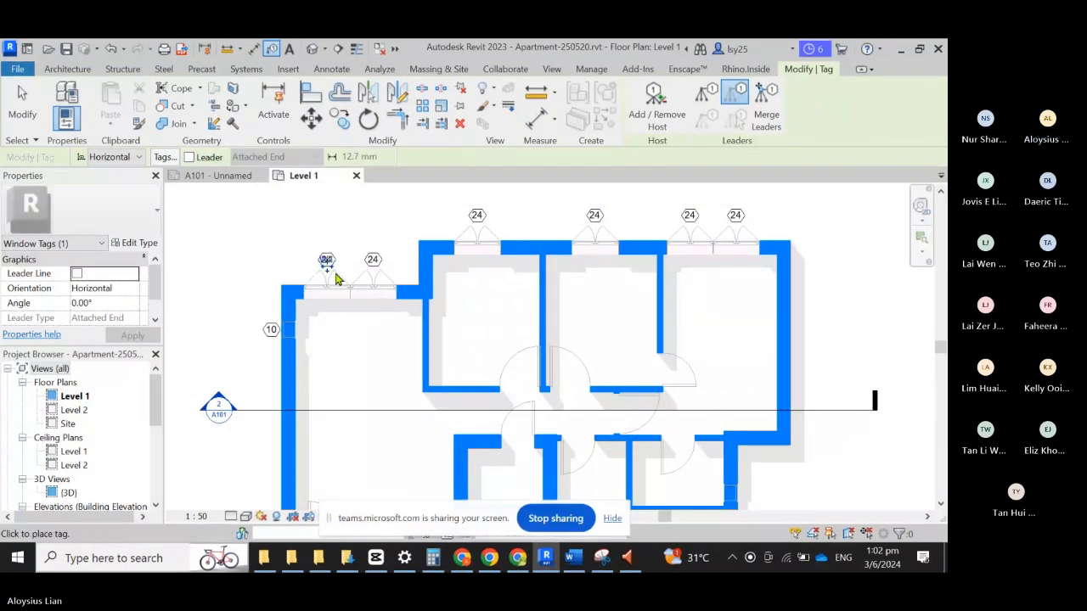
pyautogui.press('Escape')
pyautogui.press('Escape')
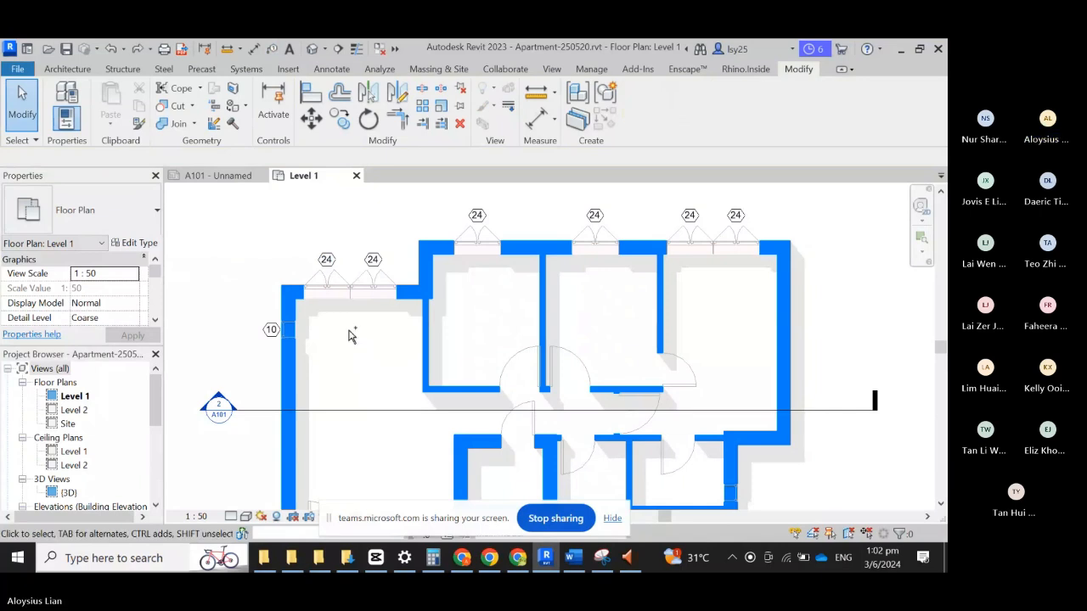
# Step: Reopen the M_Window Tag family for editing from the left room's first window tag
pyautogui.doubleClick(327, 261)
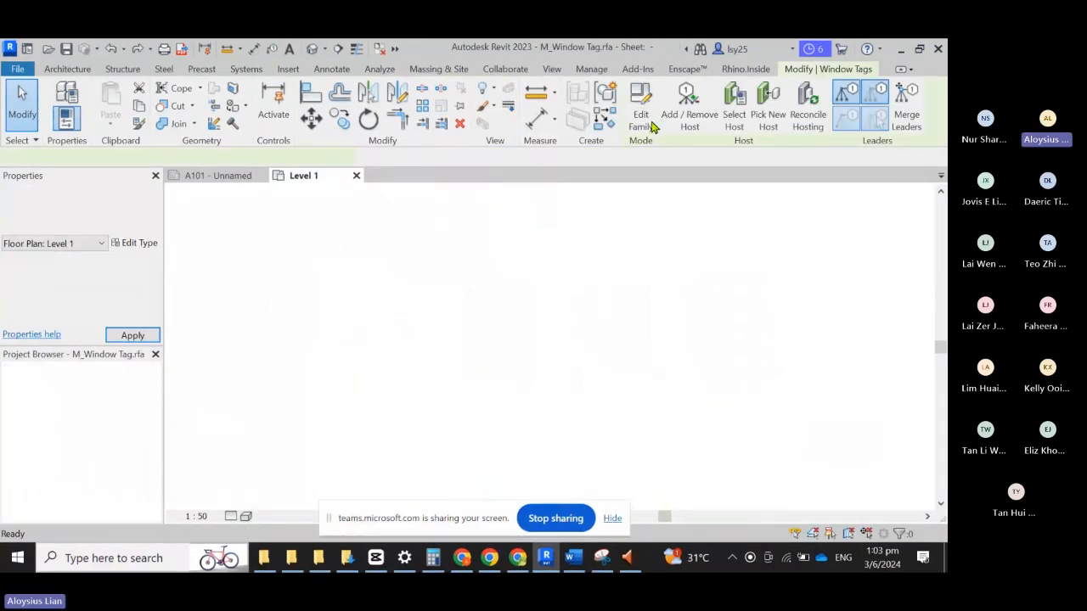
pyautogui.click(601, 320)
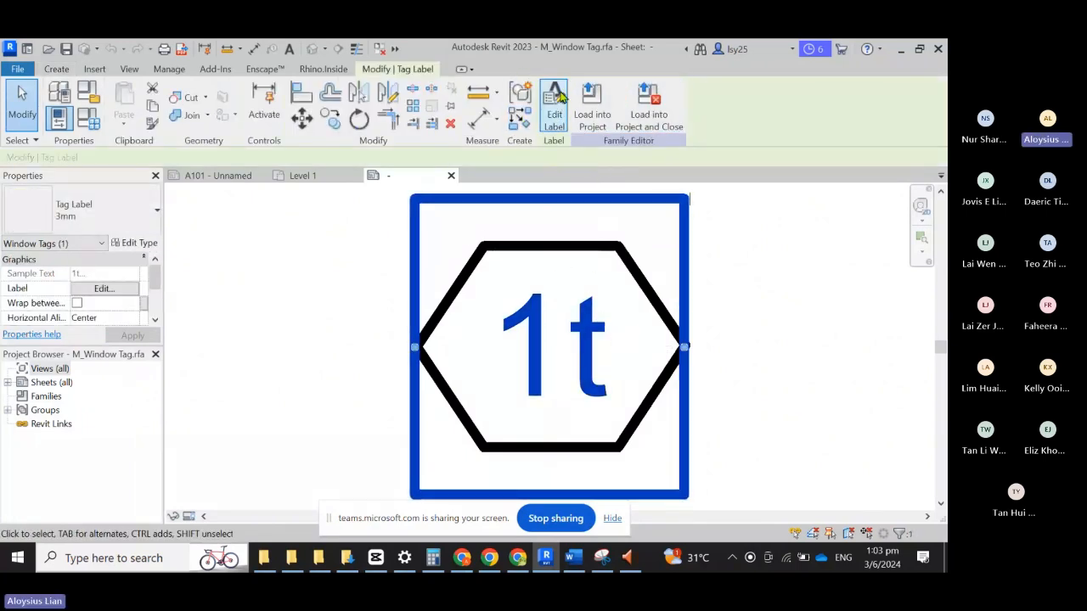
pyautogui.click(128, 224)
pyautogui.click(293, 276)
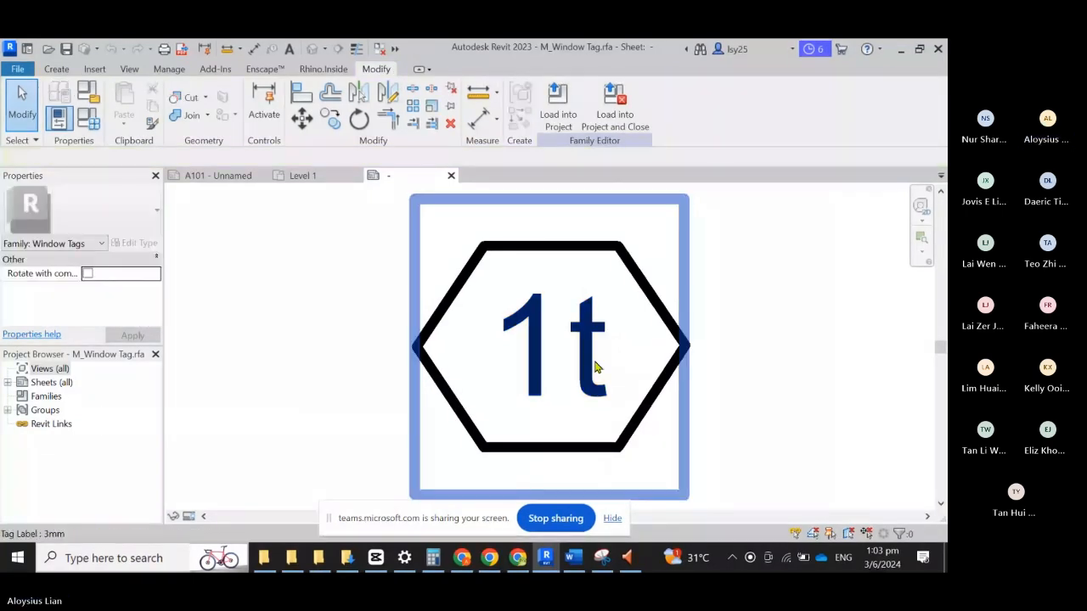
# Step: Replace the Type Mark parameter with Mark in the window tag family's label
pyautogui.click(591, 344)
pyautogui.click(555, 108)
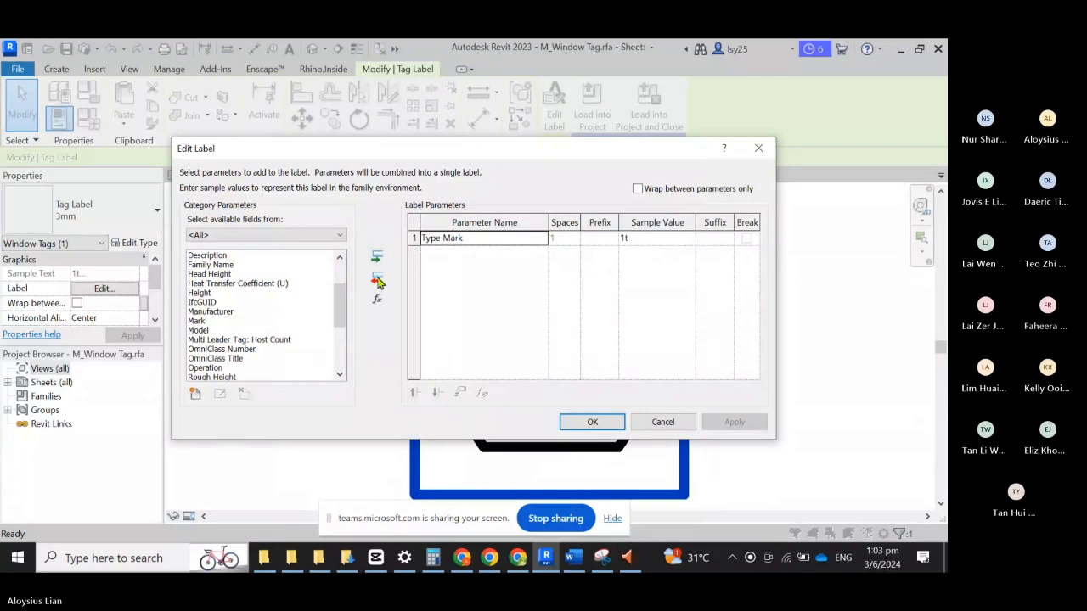
pyautogui.click(378, 282)
pyautogui.click(378, 259)
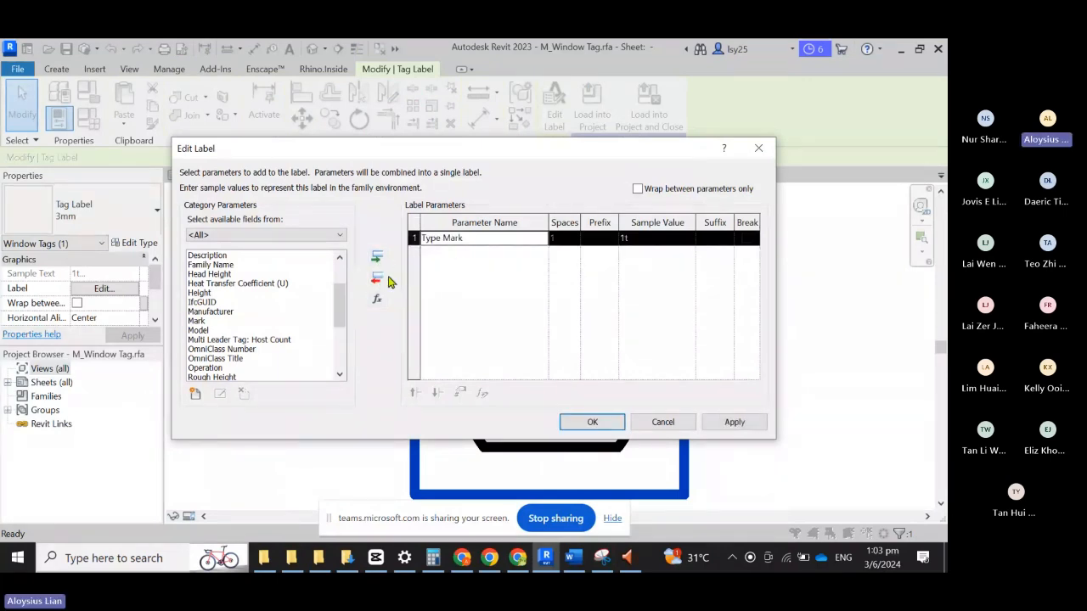
pyautogui.click(376, 283)
pyautogui.scroll(-4, 255, 344)
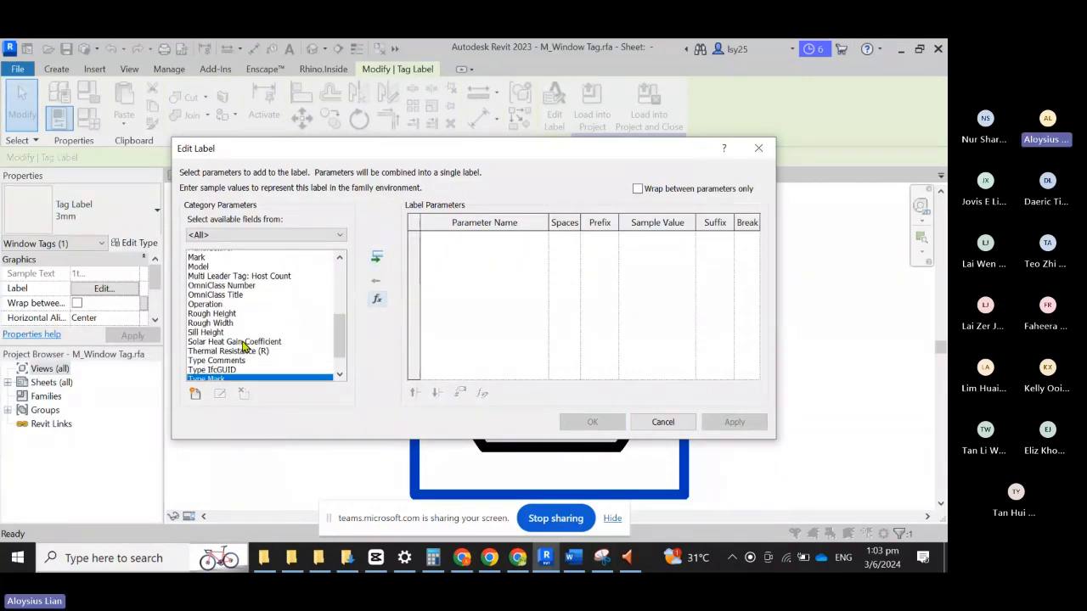
pyautogui.scroll(2, 225, 366)
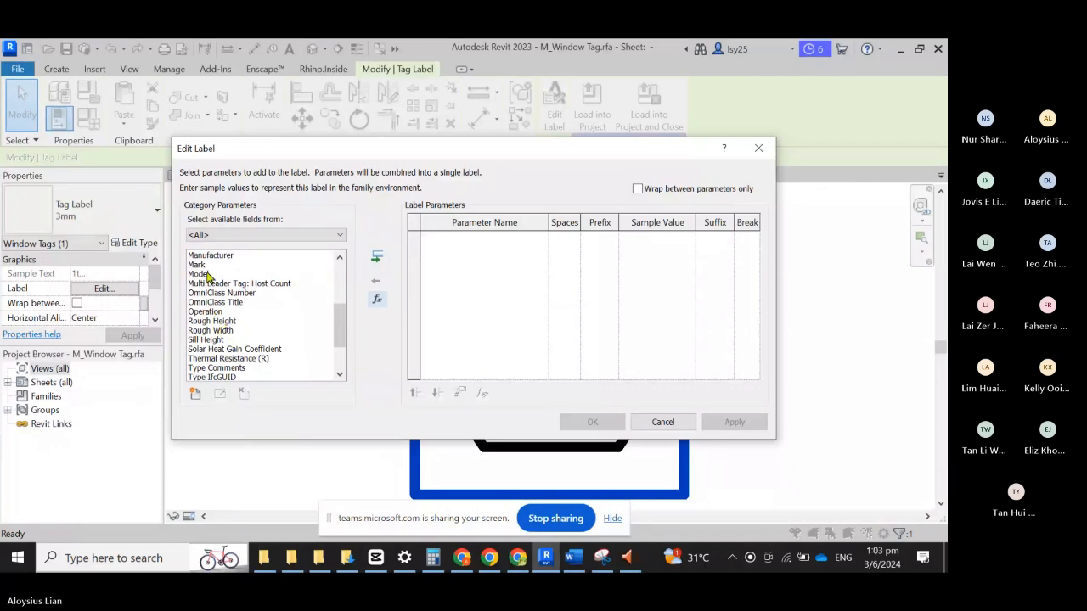
pyautogui.click(312, 266)
pyautogui.click(376, 257)
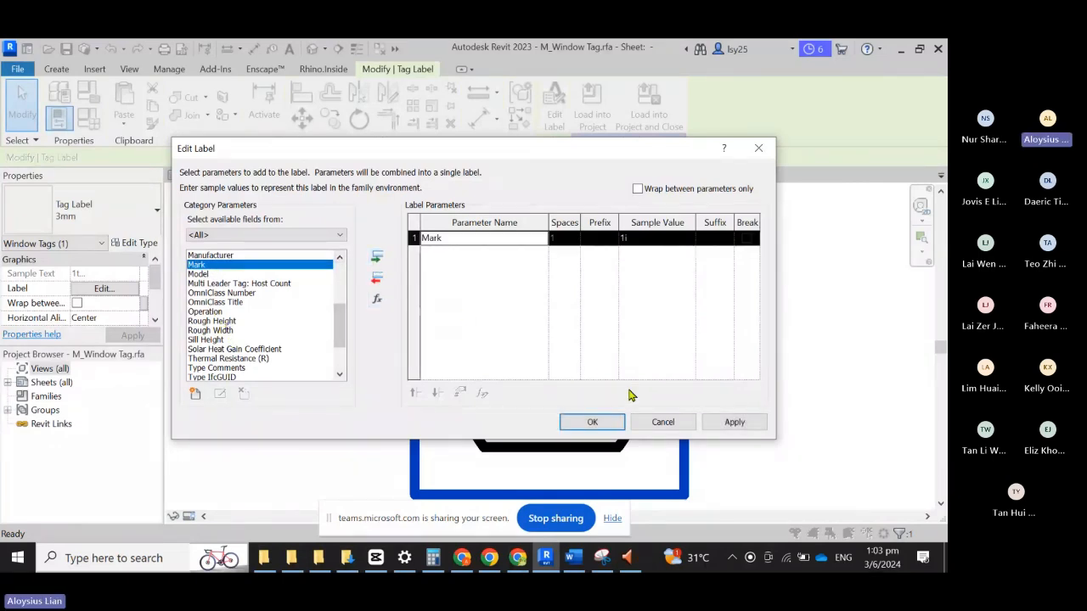
pyautogui.click(595, 422)
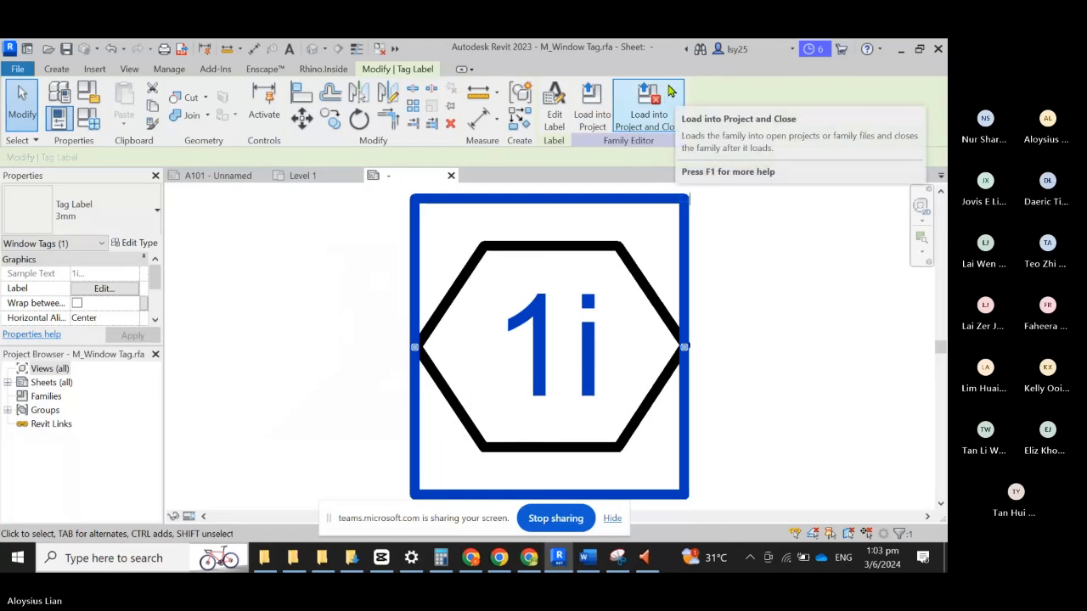
# Step: Save the tag family as M_Window Tag.rfa in Documents and load it into the project, overwriting the existing version and its parameter values
pyautogui.click(671, 91)
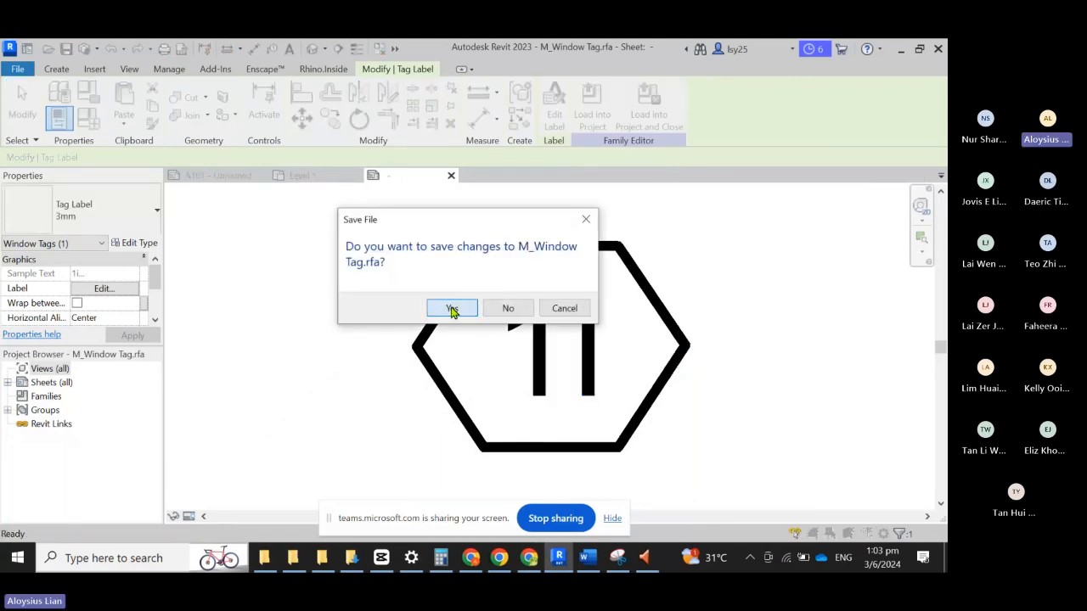
pyautogui.click(452, 310)
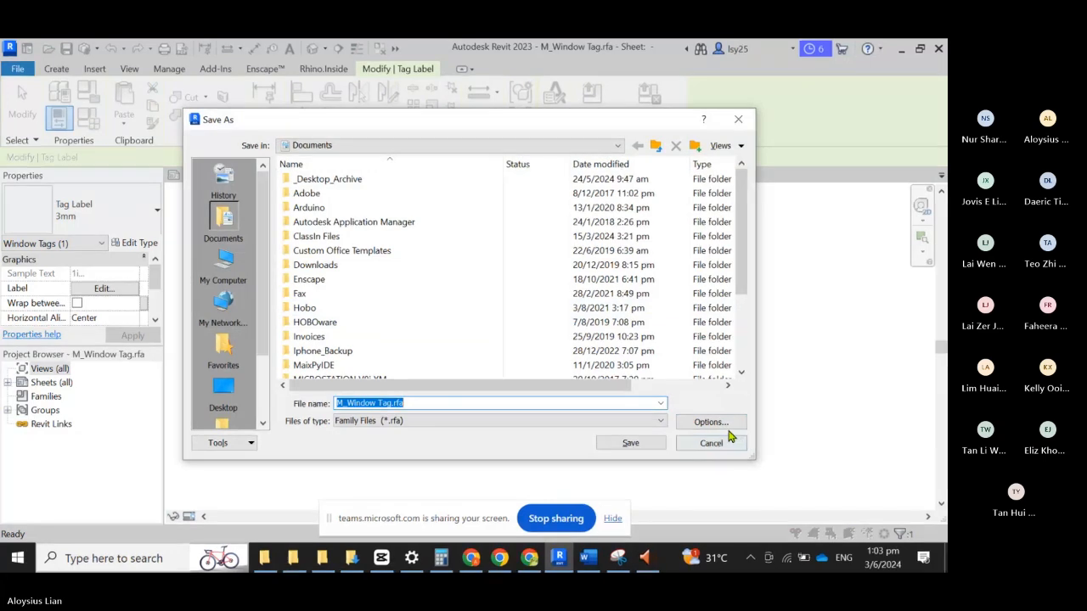
pyautogui.click(723, 422)
pyautogui.click(490, 395)
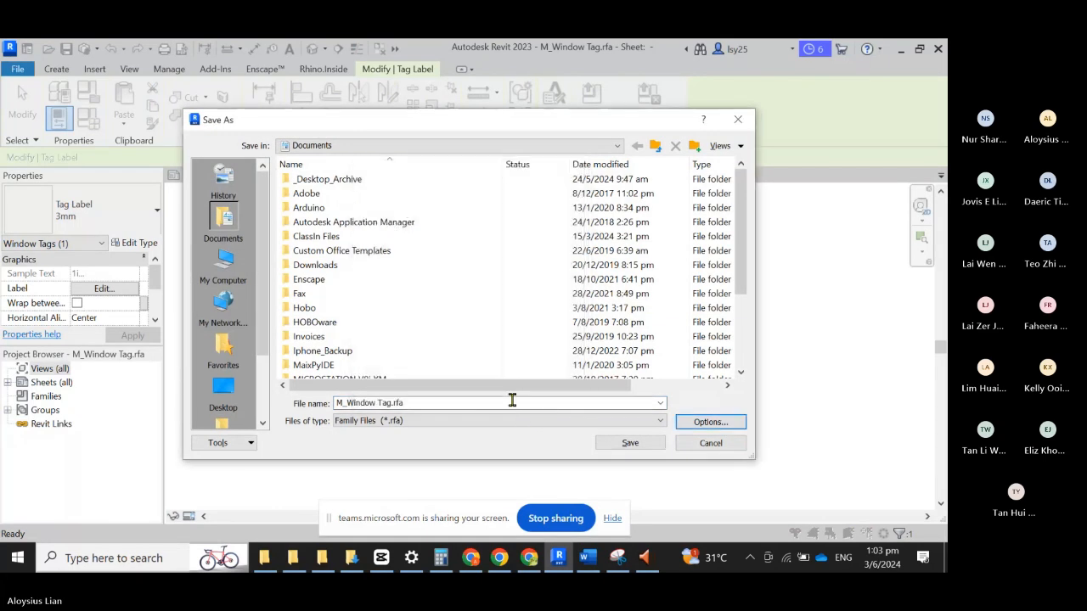
pyautogui.click(631, 444)
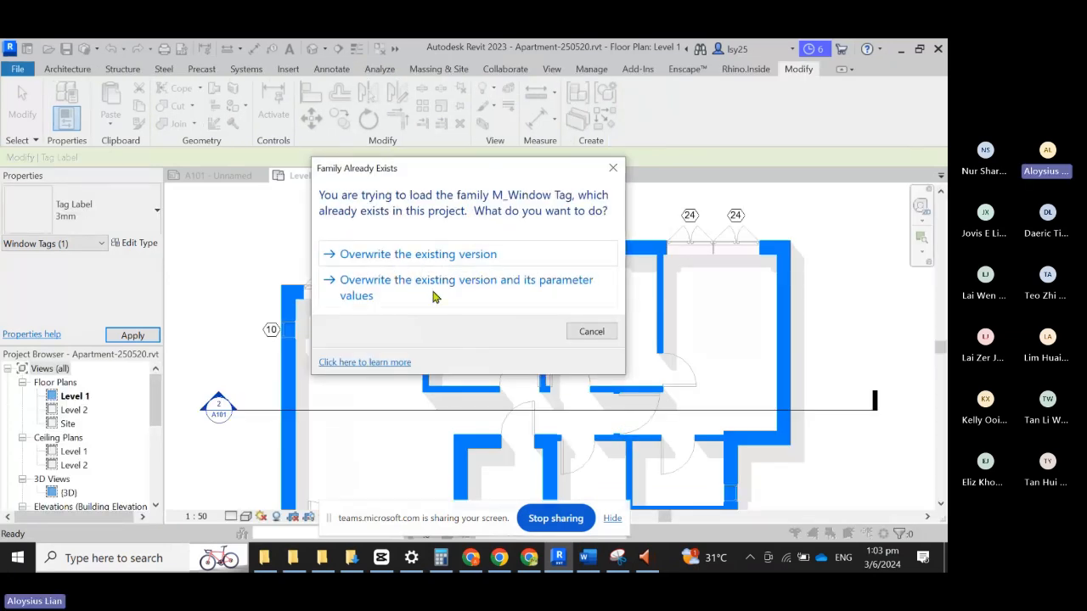
pyautogui.click(429, 292)
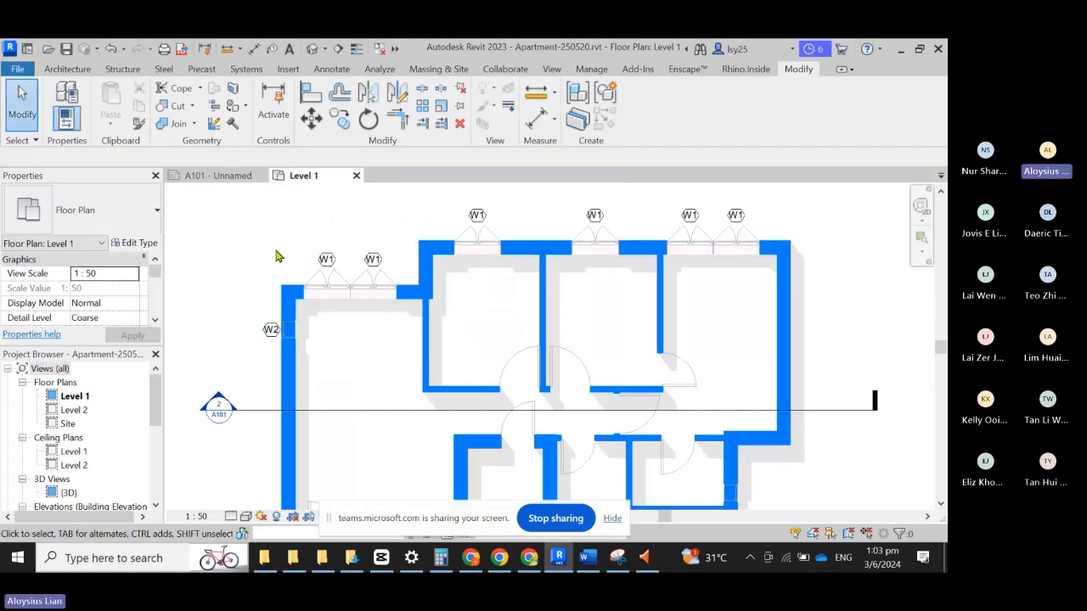
# Step: Set the Mark of the fixed window in the lower-right exterior wall, tagged 9, to W2 and accept the duplicate value
pyautogui.scroll(-4, 276, 257)
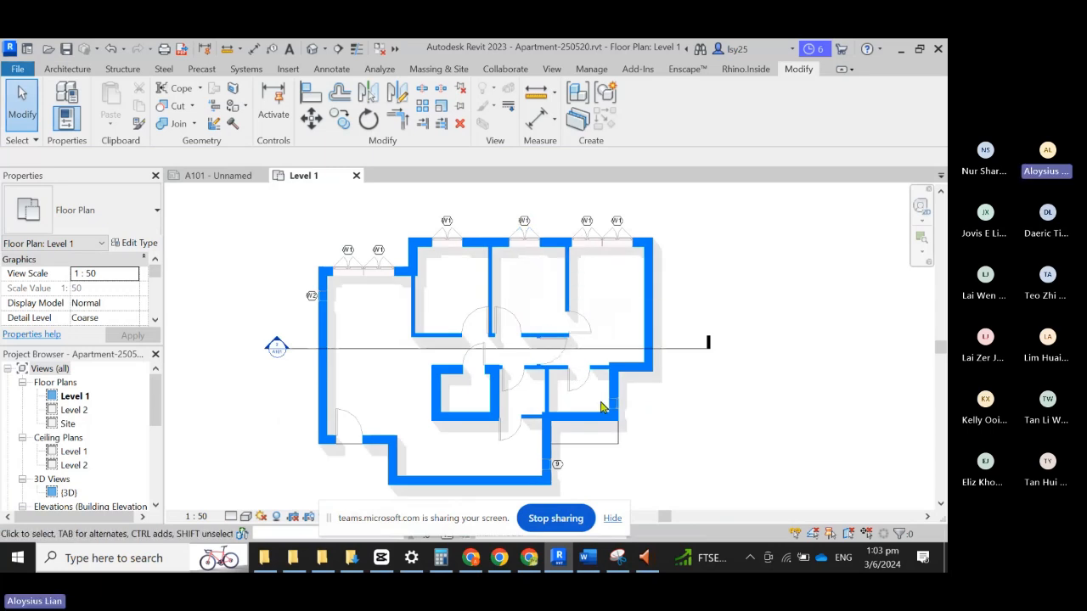
pyautogui.scroll(3, 562, 459)
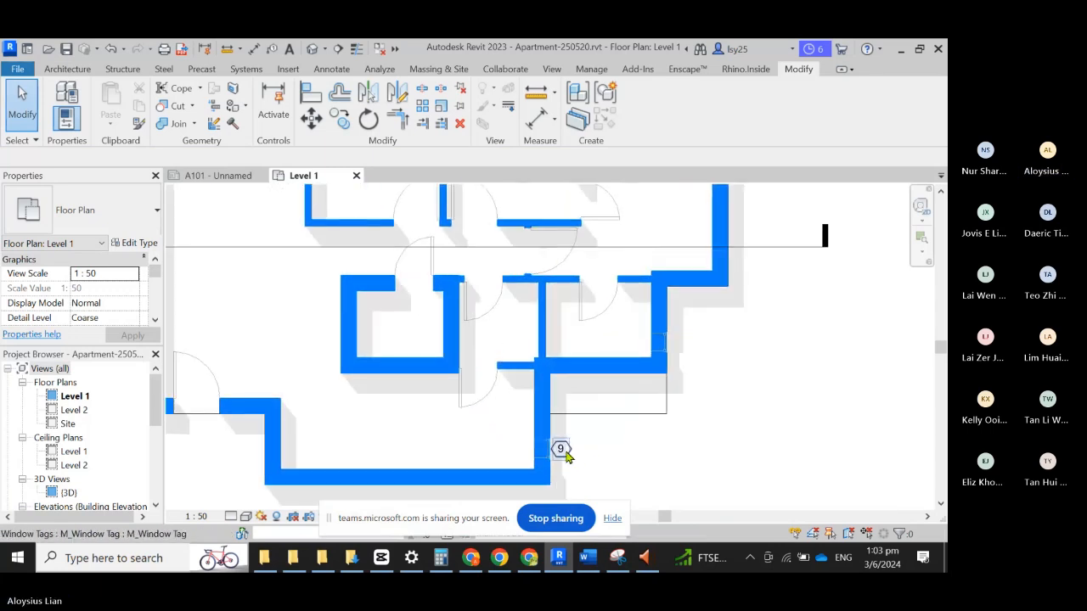
pyautogui.click(562, 452)
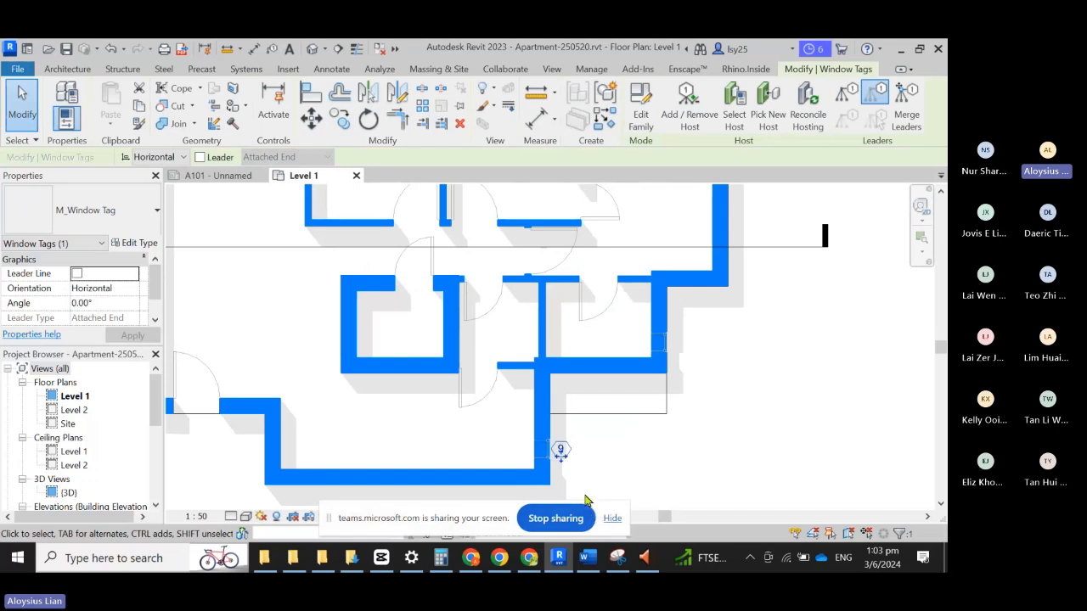
pyautogui.scroll(-2, 611, 459)
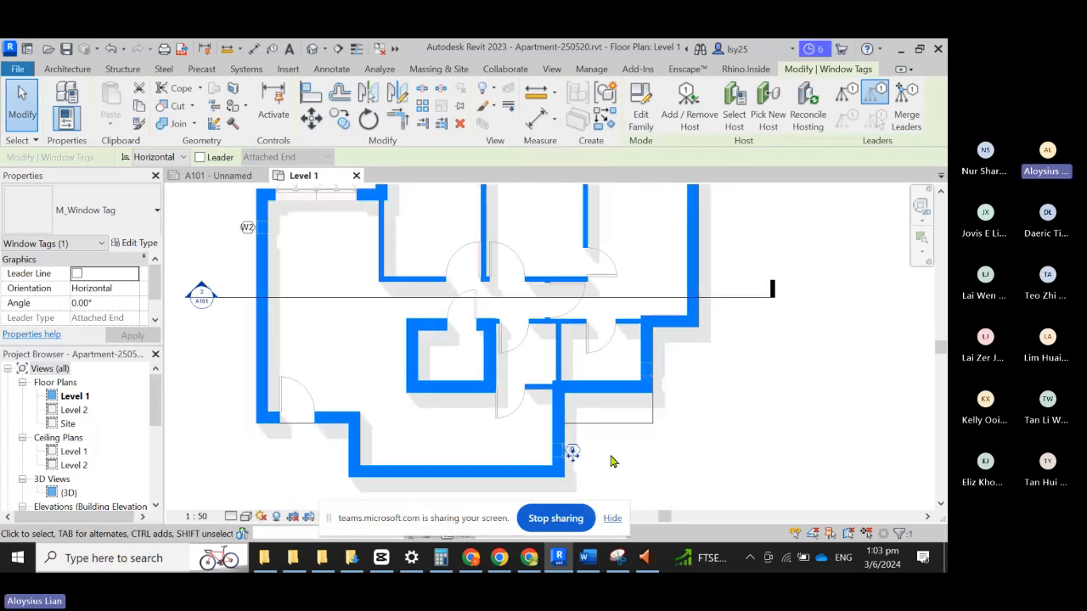
pyautogui.scroll(1, 638, 482)
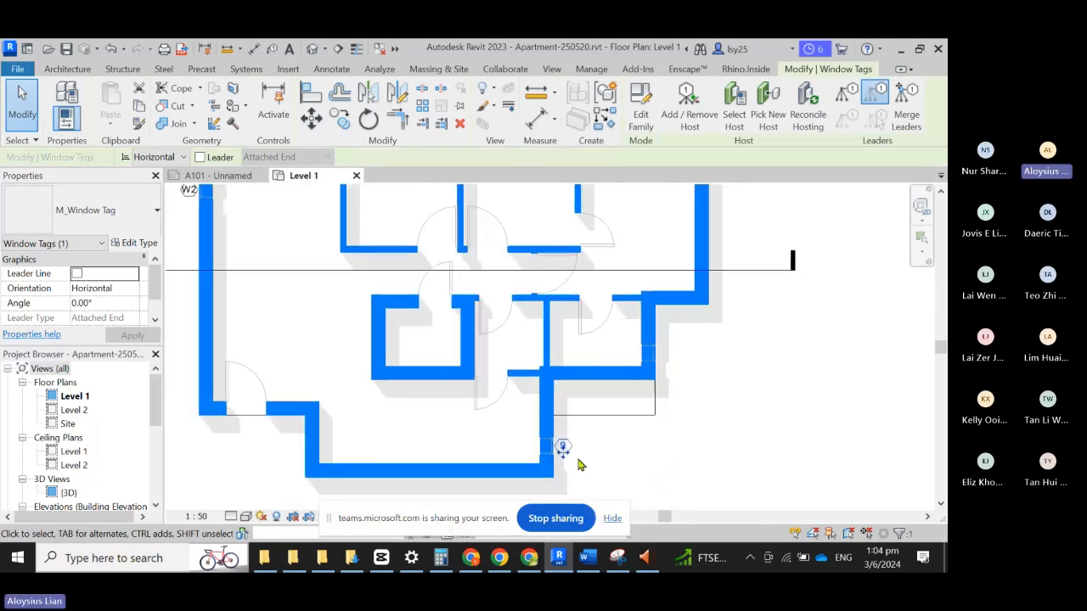
pyautogui.scroll(-1, 597, 473)
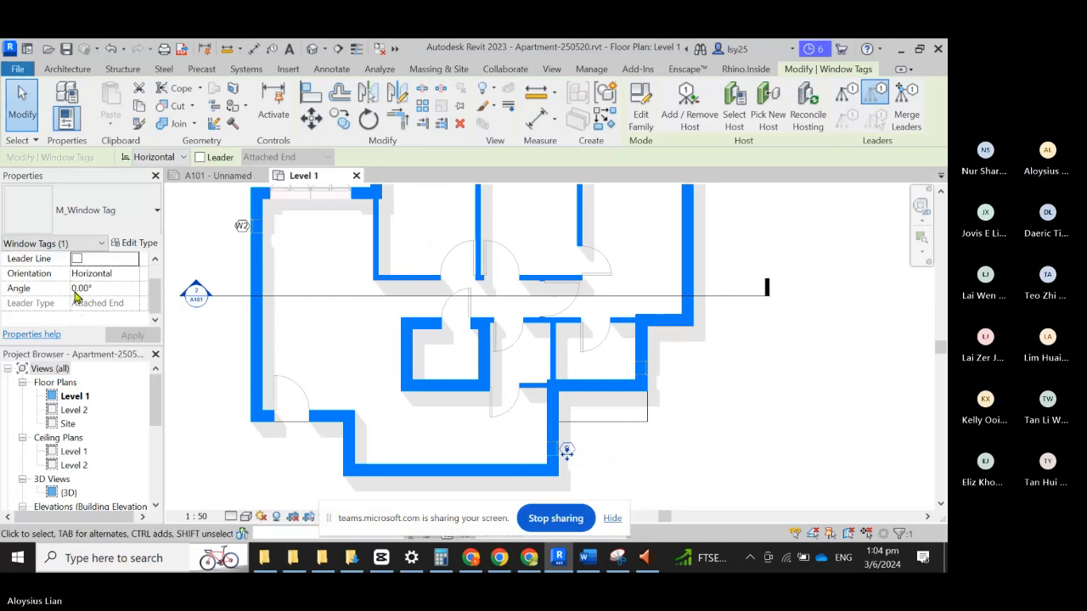
pyautogui.click(662, 454)
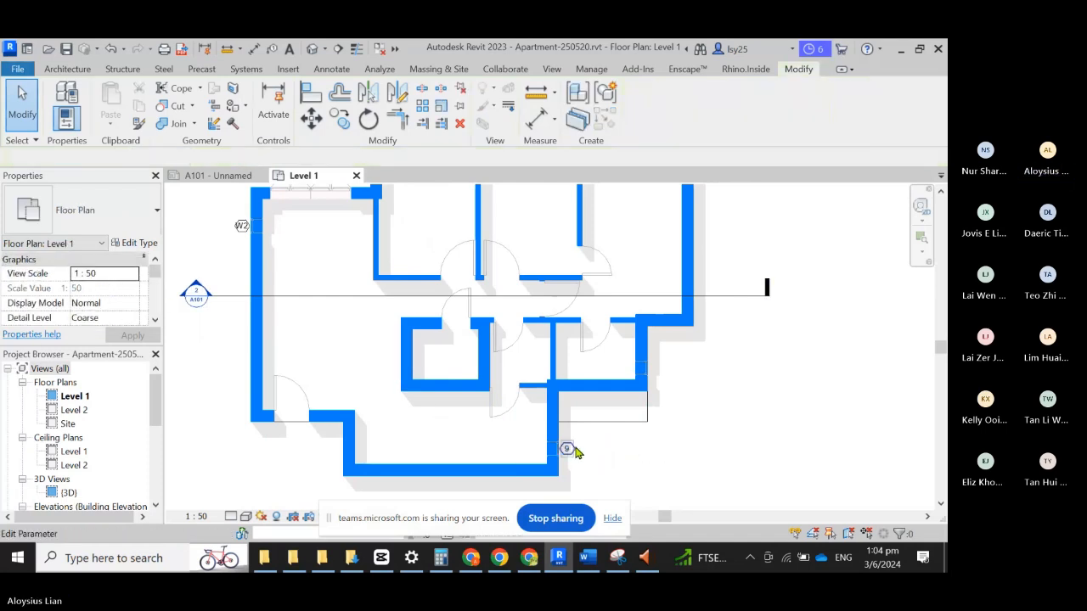
pyautogui.click(563, 452)
pyautogui.click(553, 451)
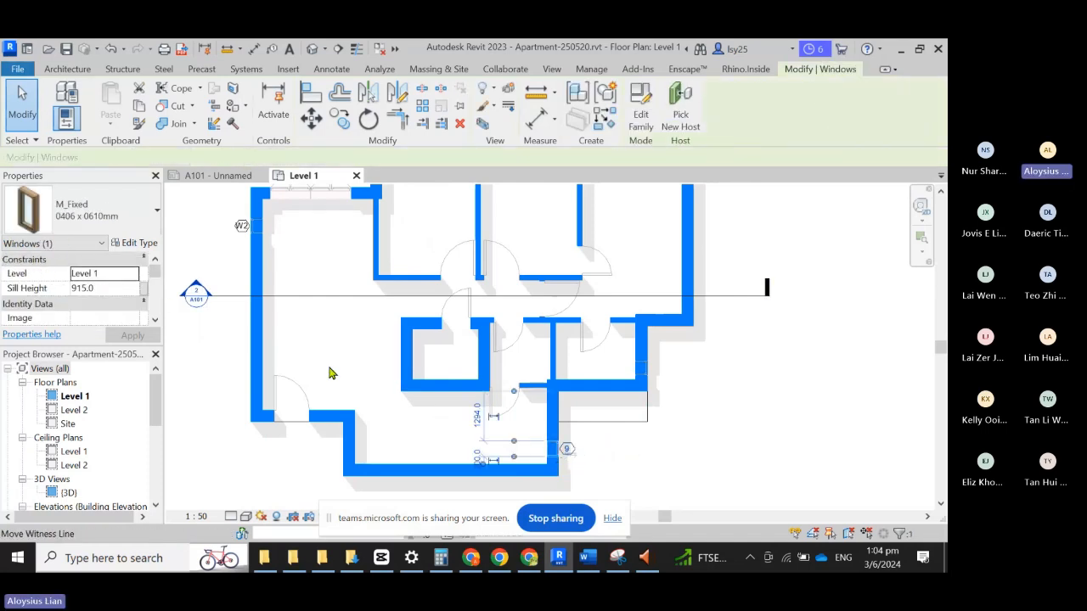
pyautogui.scroll(-2, 68, 308)
pyautogui.scroll(-1, 70, 304)
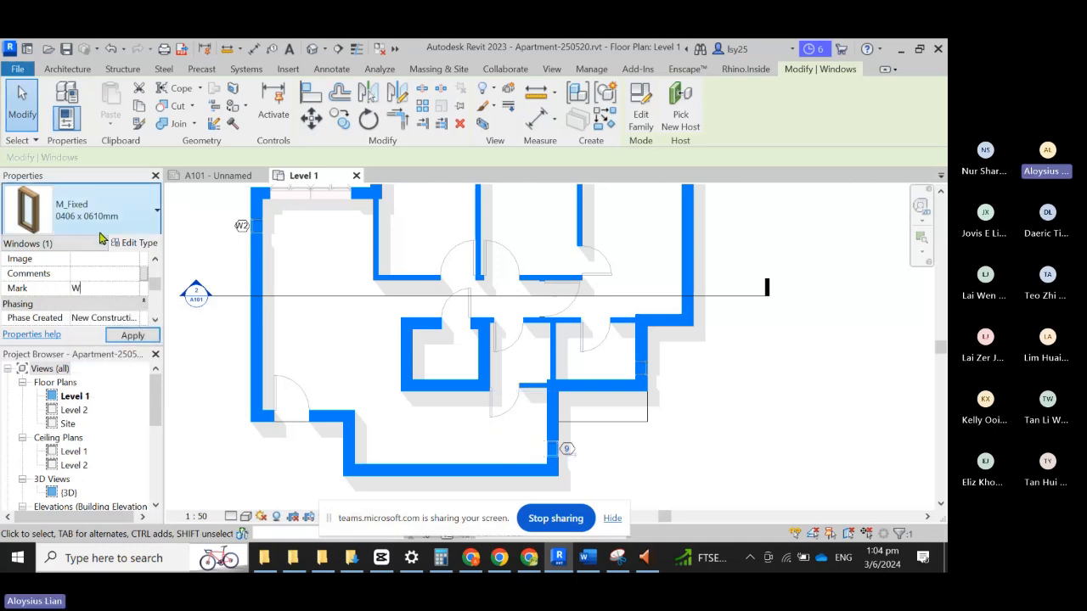
pyautogui.click(129, 336)
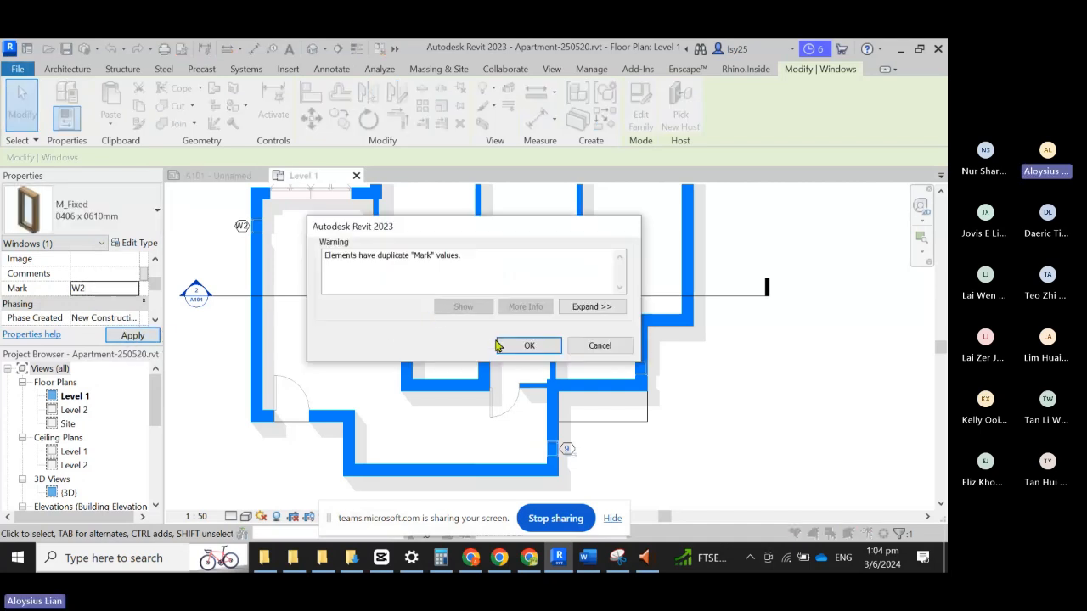
pyautogui.click(530, 347)
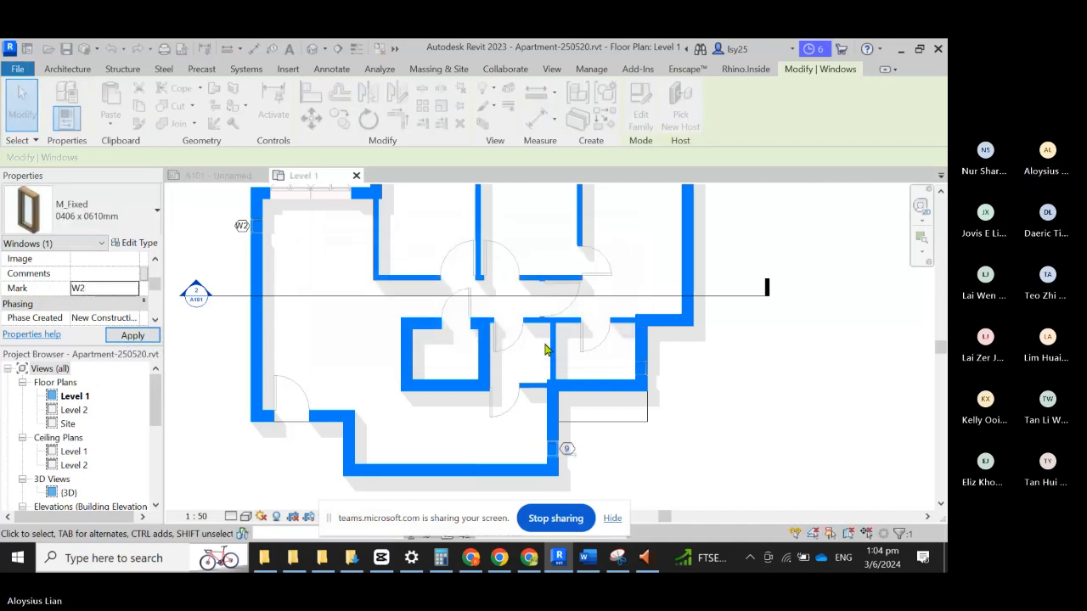
pyautogui.click(774, 429)
pyautogui.scroll(-2, 772, 478)
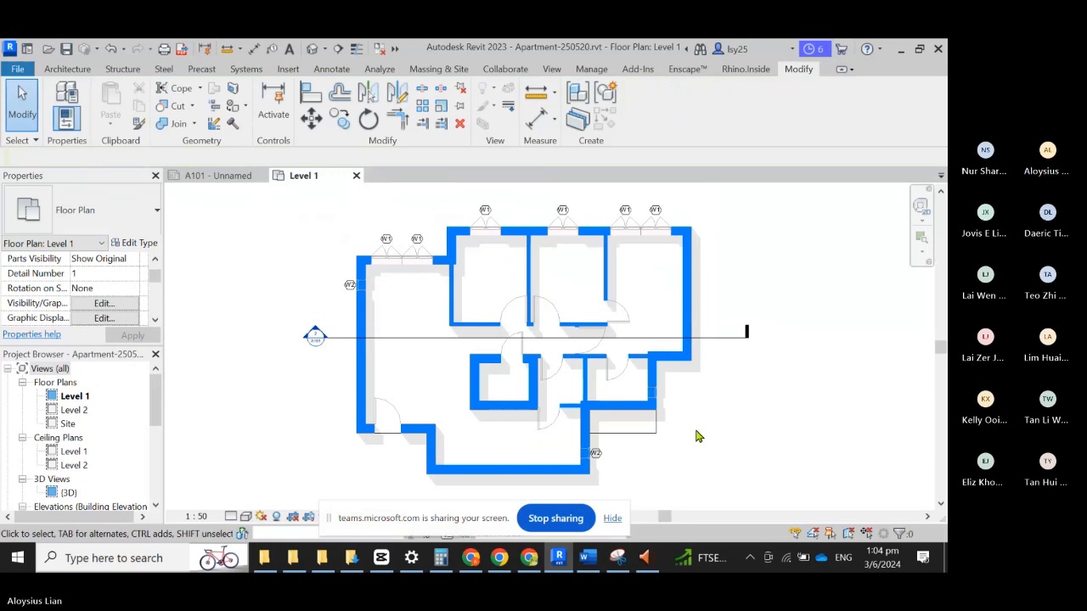
# Step: Open the tag family from the left room's first W1 tag and square off the upper-right corner of its hexagon outline
pyautogui.scroll(3, 388, 253)
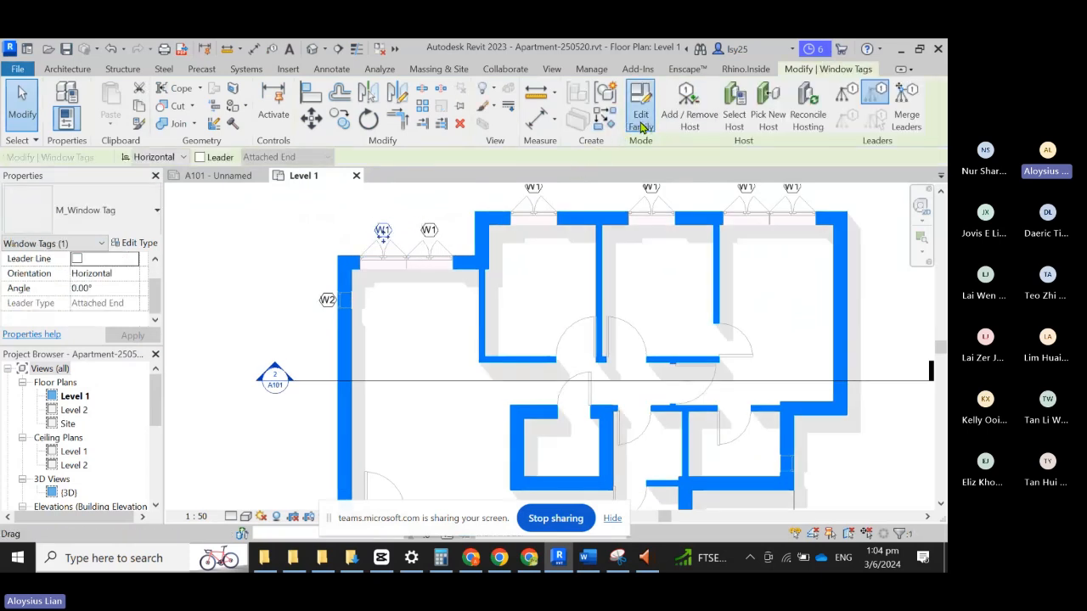
pyautogui.click(641, 123)
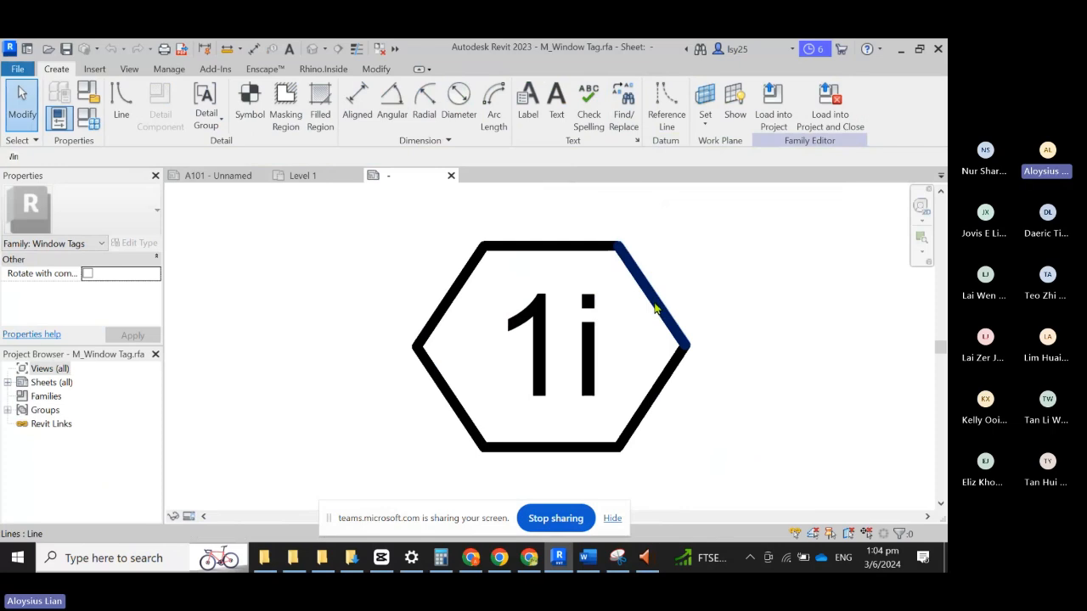
pyautogui.click(655, 306)
pyautogui.moveTo(621, 249); pyautogui.dragTo(685, 245)
pyautogui.click(620, 249)
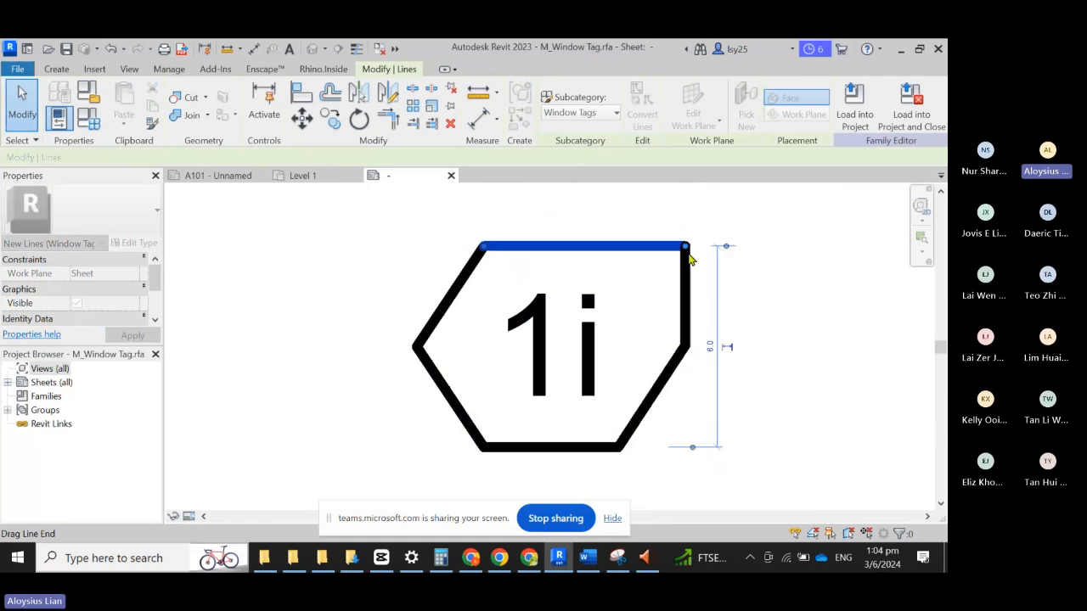
pyautogui.click(801, 301)
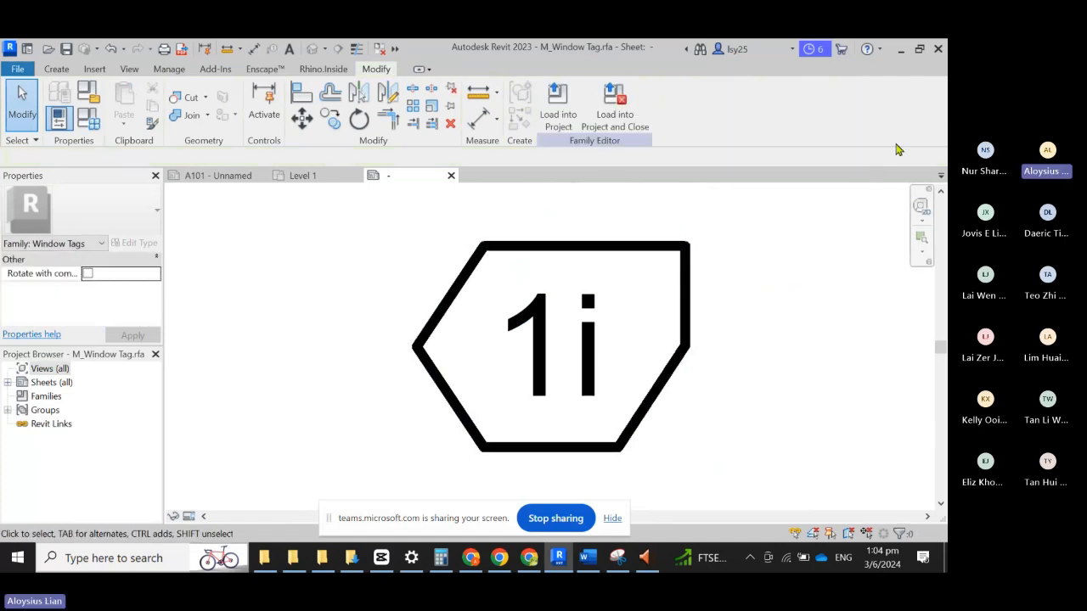
# Step: Save and close the reshaped window tag family, loading it into the project by overwriting the existing version and its parameter values
pyautogui.click(626, 126)
pyautogui.click(450, 310)
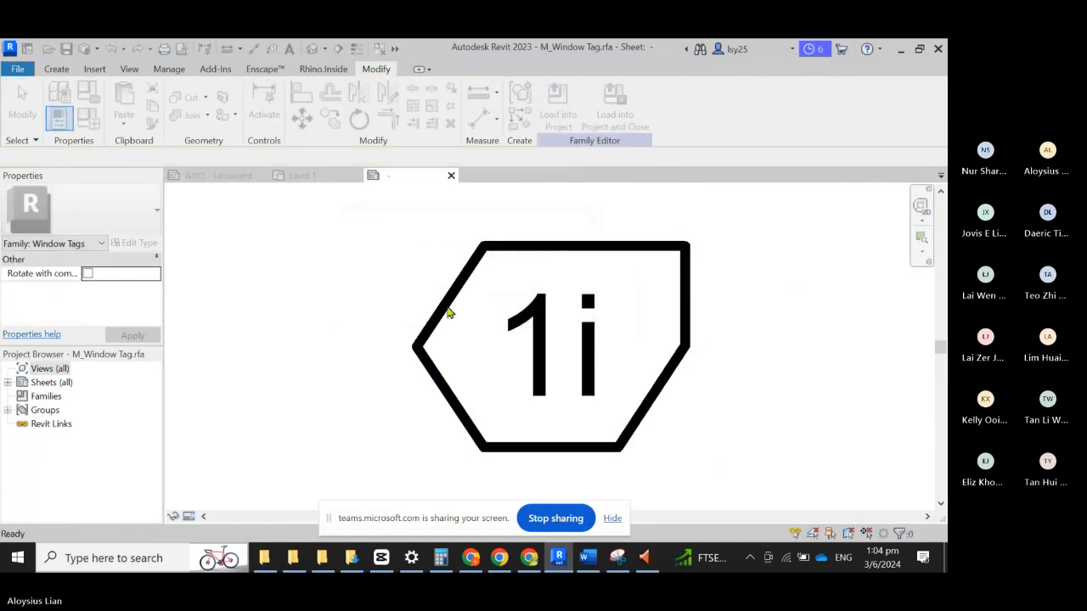
pyautogui.click(452, 310)
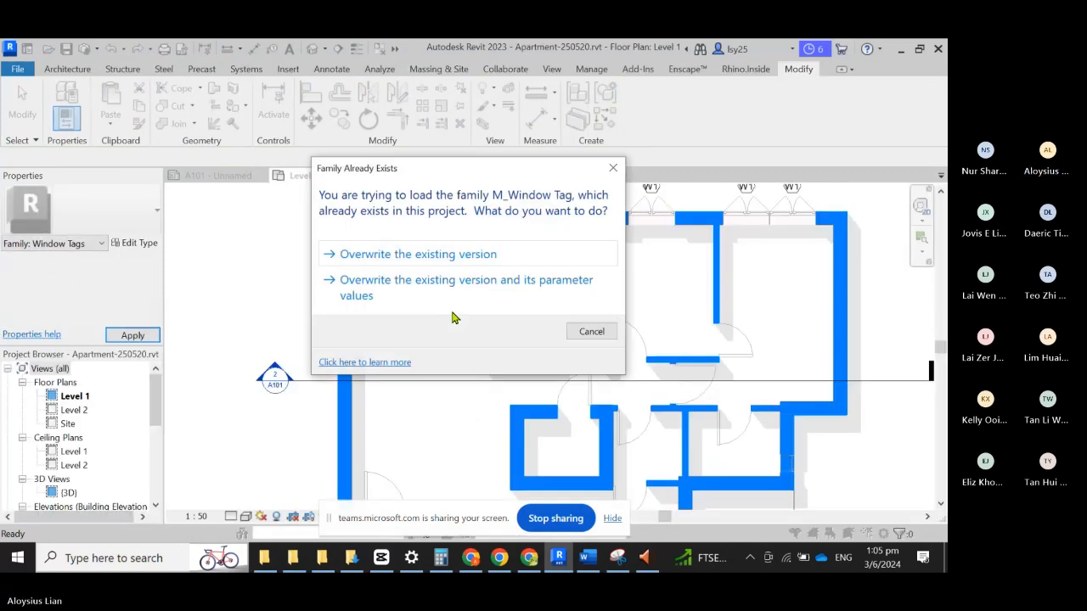
pyautogui.click(458, 292)
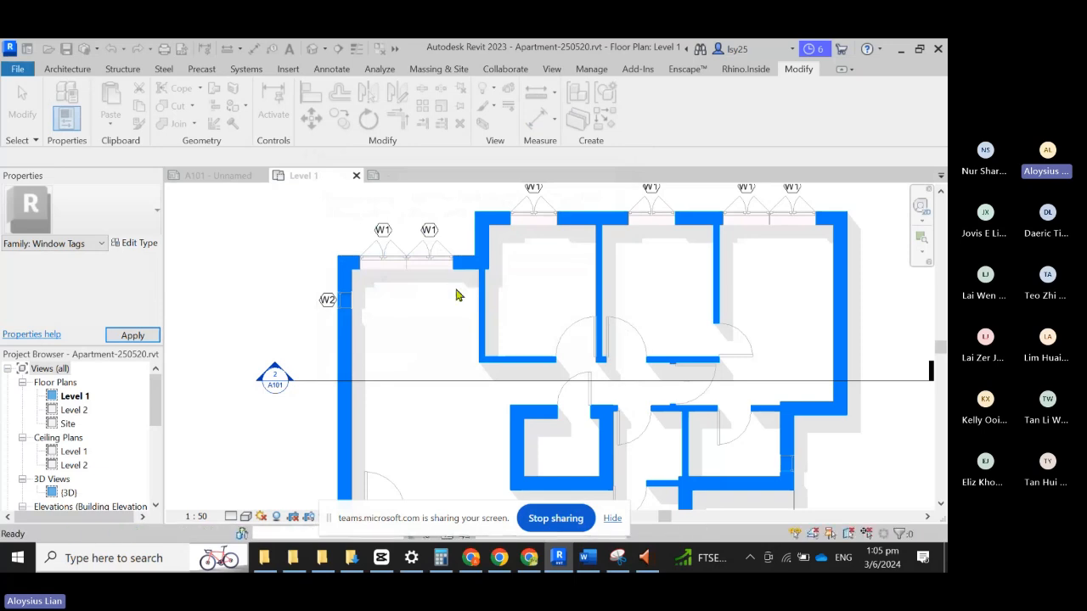
pyautogui.scroll(5, 400, 216)
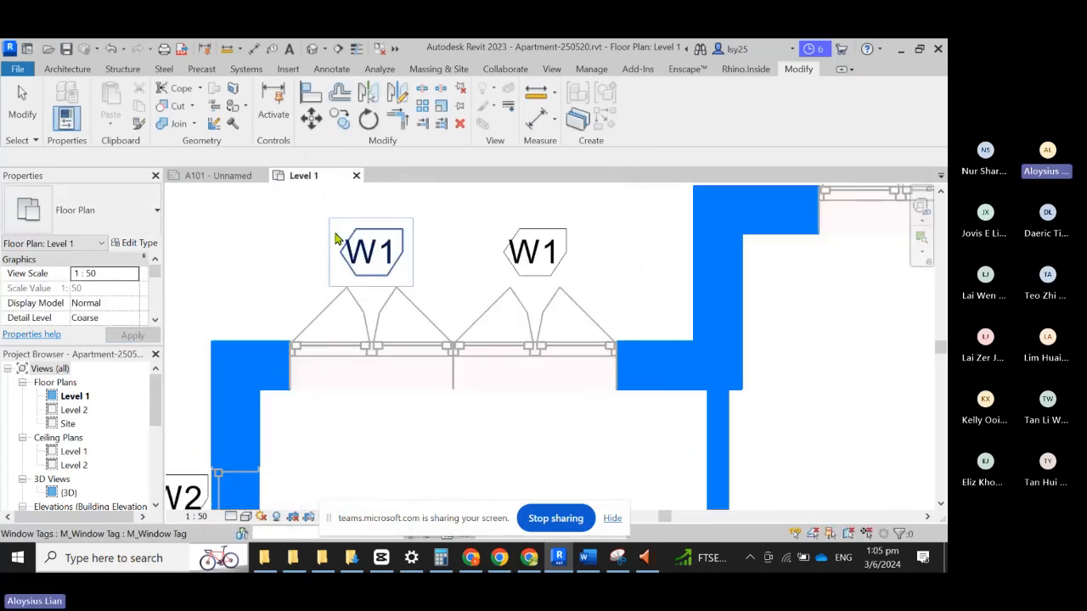
pyautogui.scroll(-3, 368, 242)
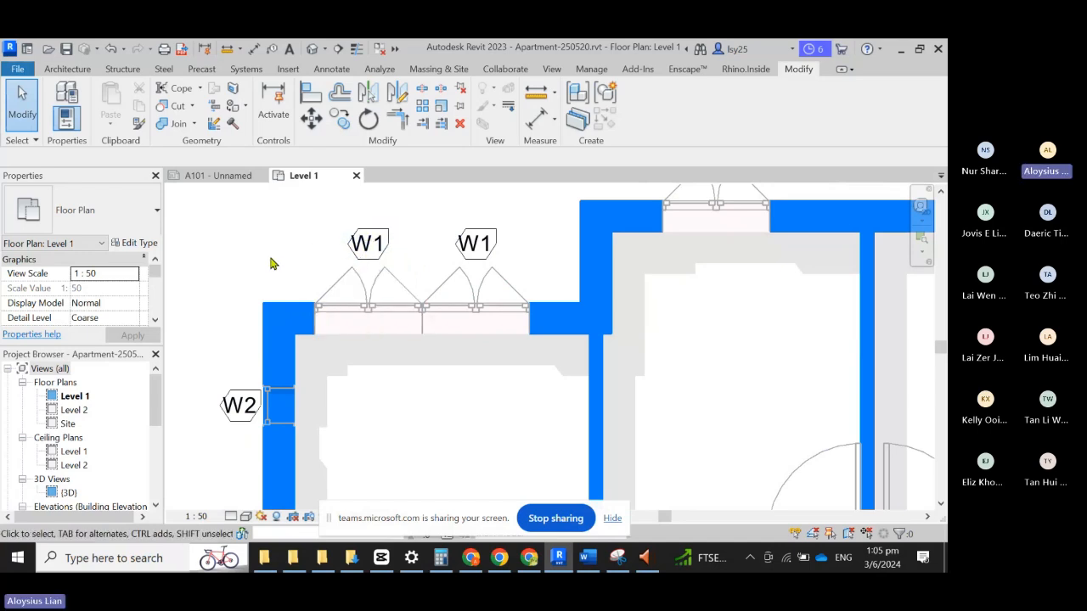
pyautogui.scroll(-4, 416, 240)
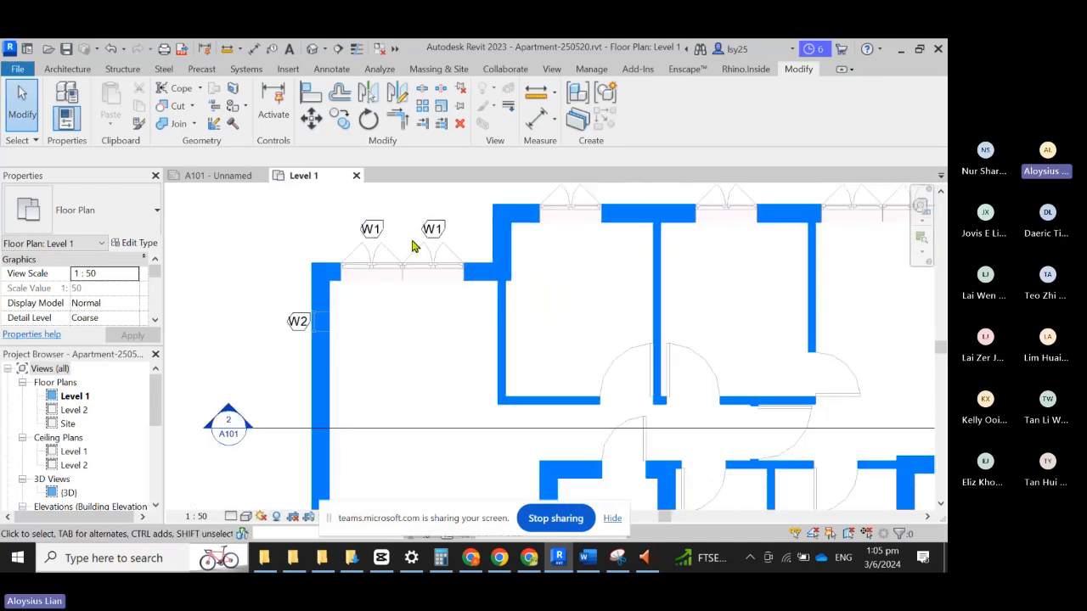
pyautogui.scroll(-5, 544, 314)
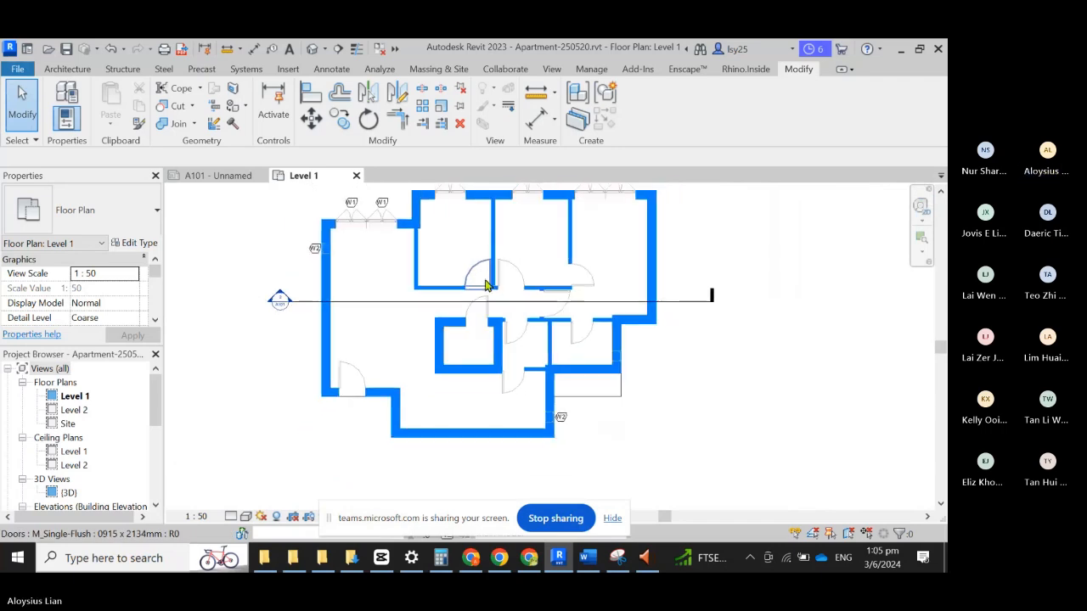
pyautogui.moveTo(509, 300); pyautogui.dragTo(515, 334, button='middle')
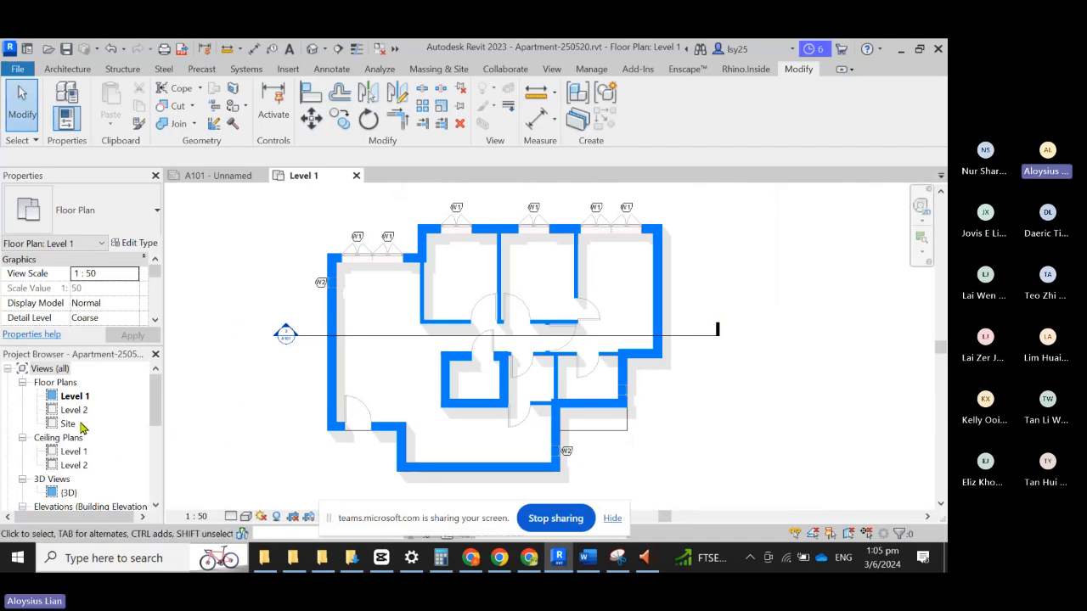
# Step: Create a new sheet with the ABC-A1 metric titleblock
pyautogui.scroll(-5, 83, 429)
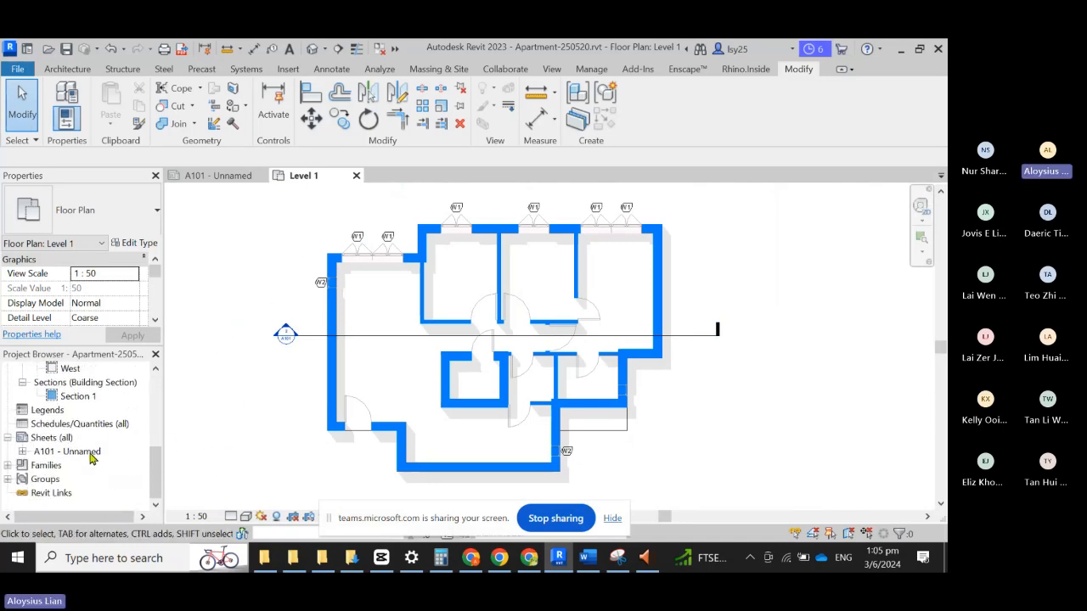
pyautogui.click(53, 438)
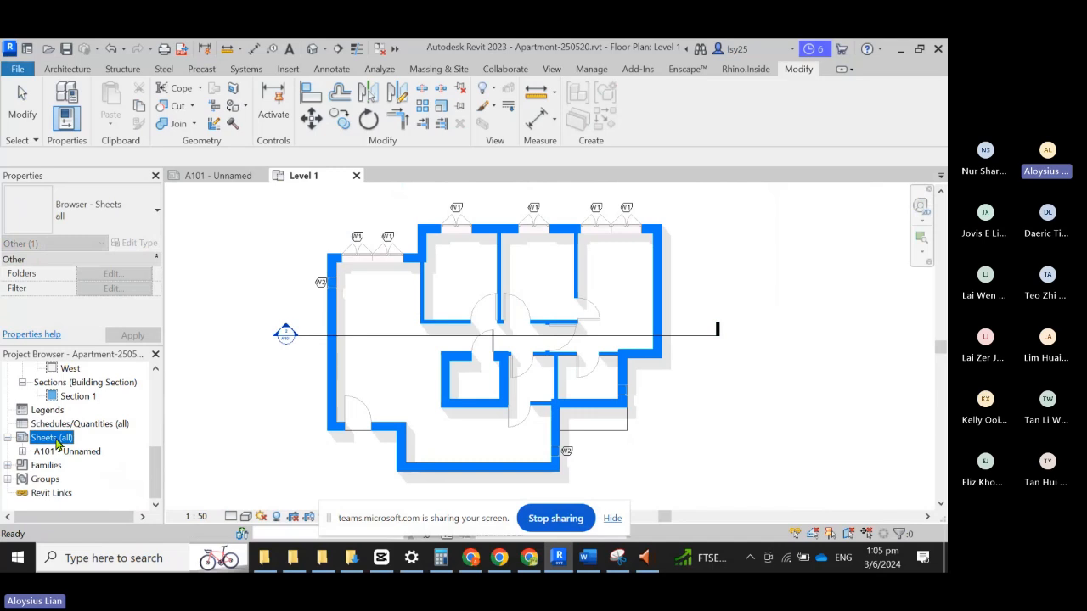
pyautogui.rightClick(57, 443)
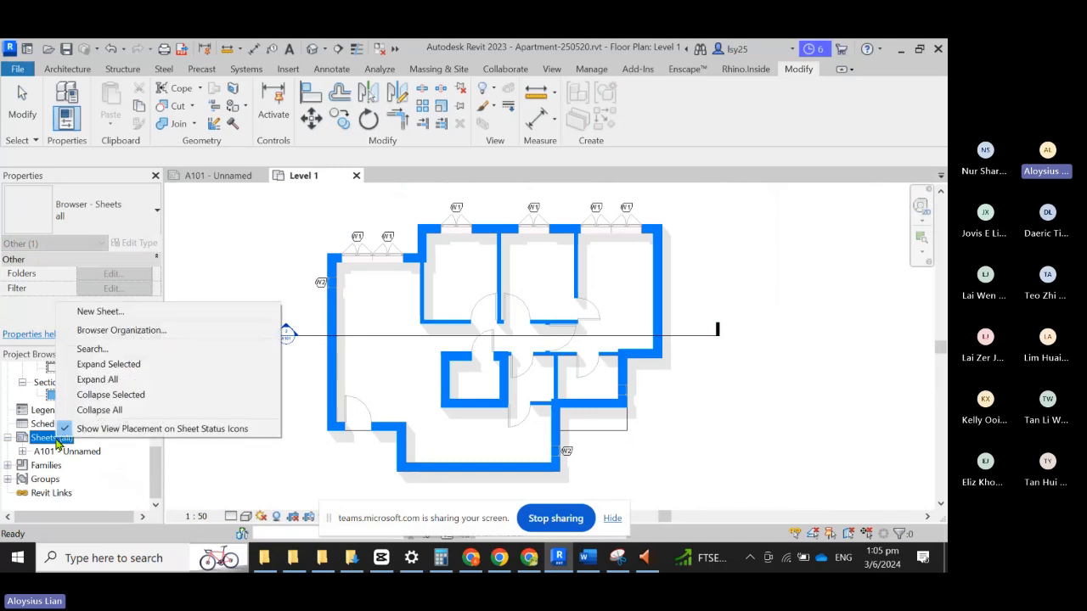
pyautogui.click(135, 312)
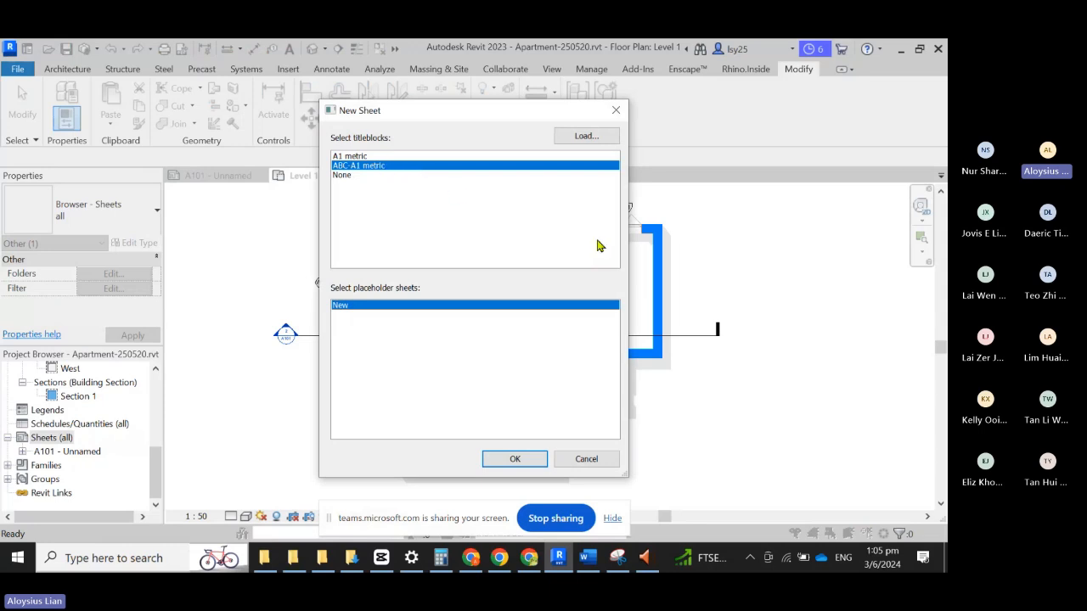
pyautogui.click(504, 459)
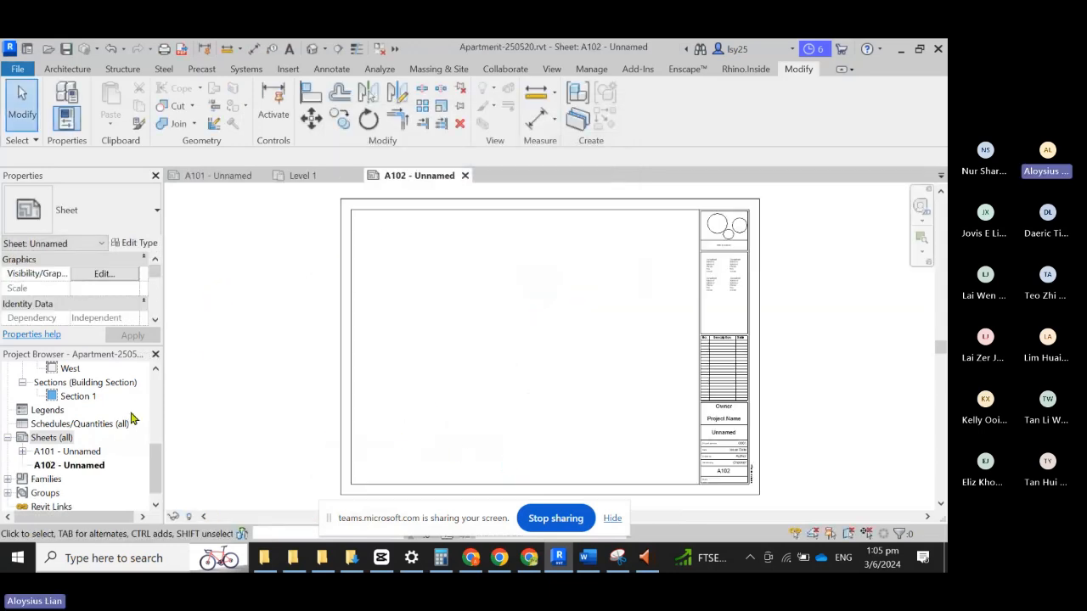
# Step: Try to place the Level 1 floor plan on sheet A102
pyautogui.scroll(5, 117, 432)
pyautogui.click(66, 398)
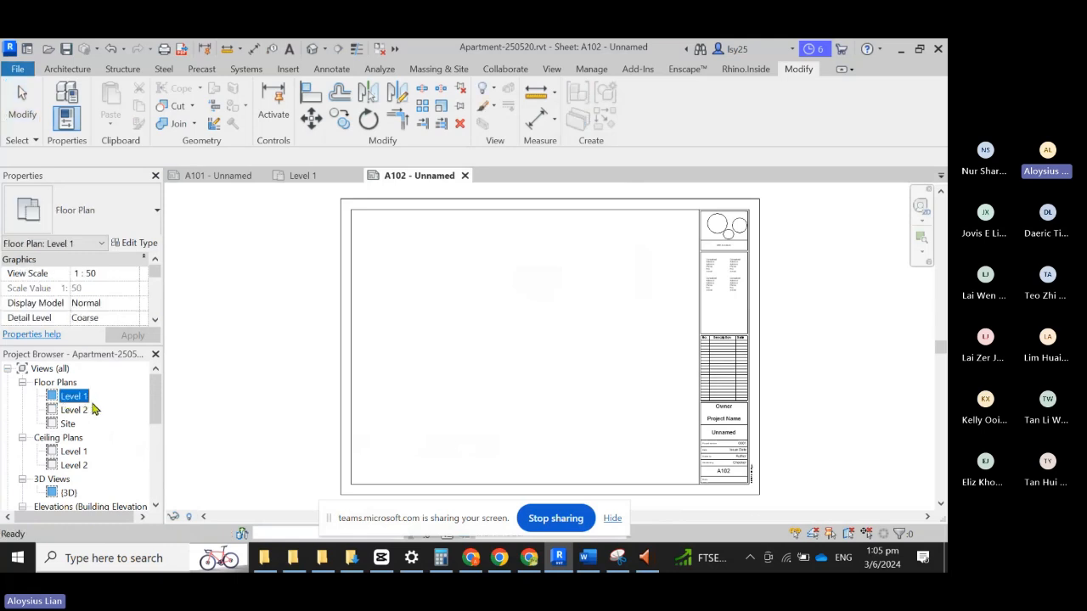
pyautogui.moveTo(422, 322); pyautogui.dragTo(415, 266)
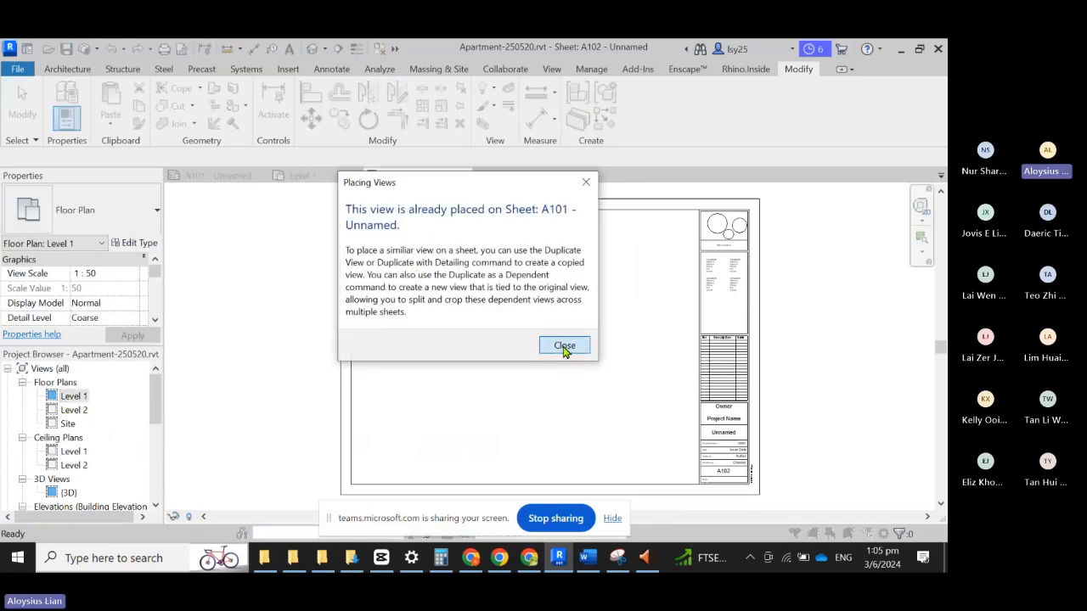
pyautogui.click(562, 344)
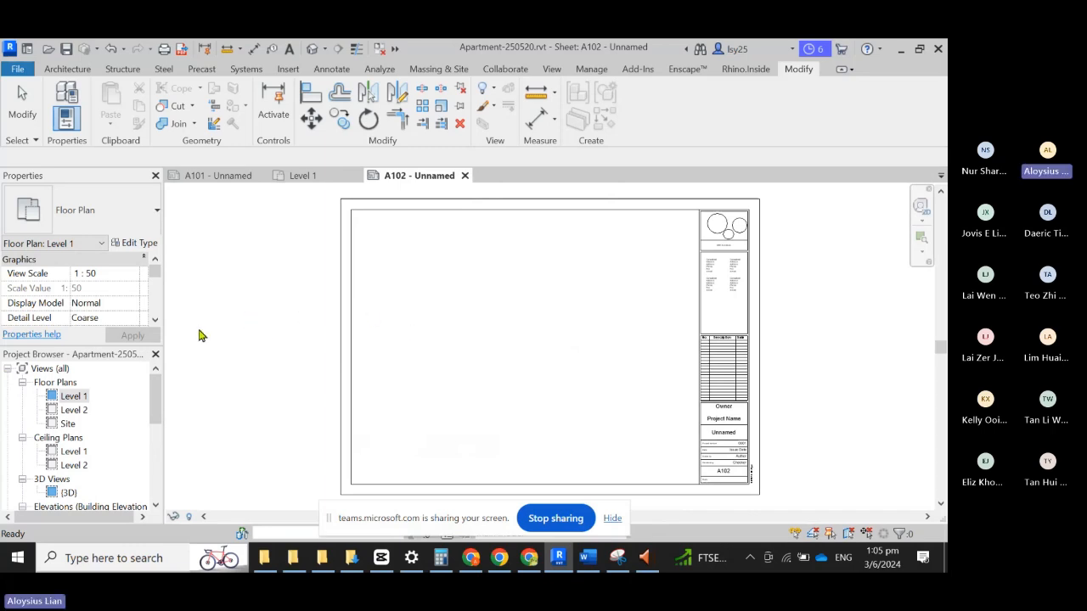
pyautogui.click(482, 388)
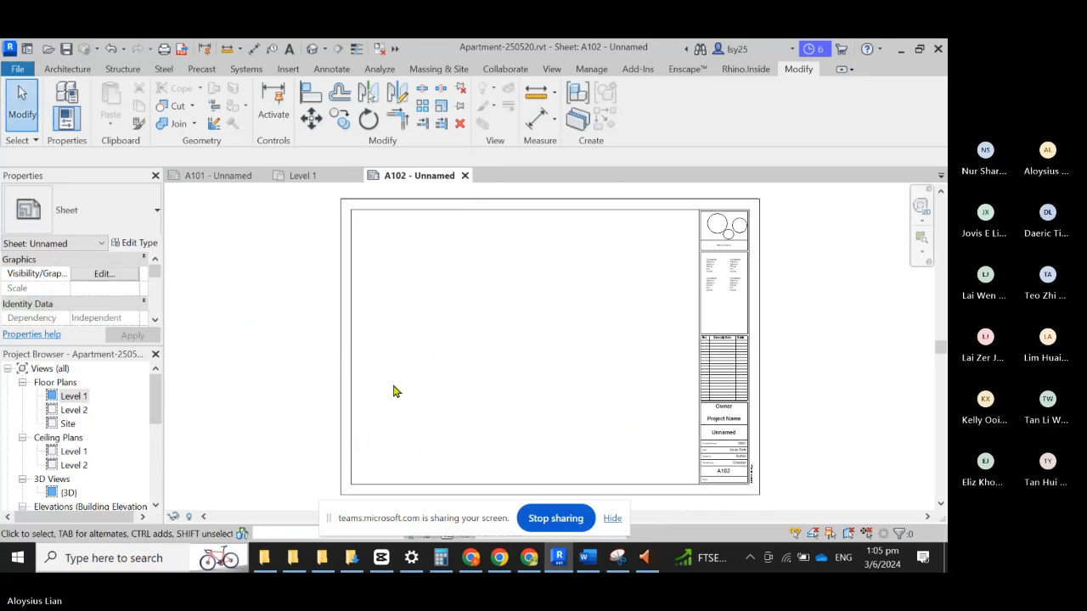
# Step: Duplicate the Level 1 floor plan as an independent view without detailing
pyautogui.click(59, 382)
pyautogui.click(73, 397)
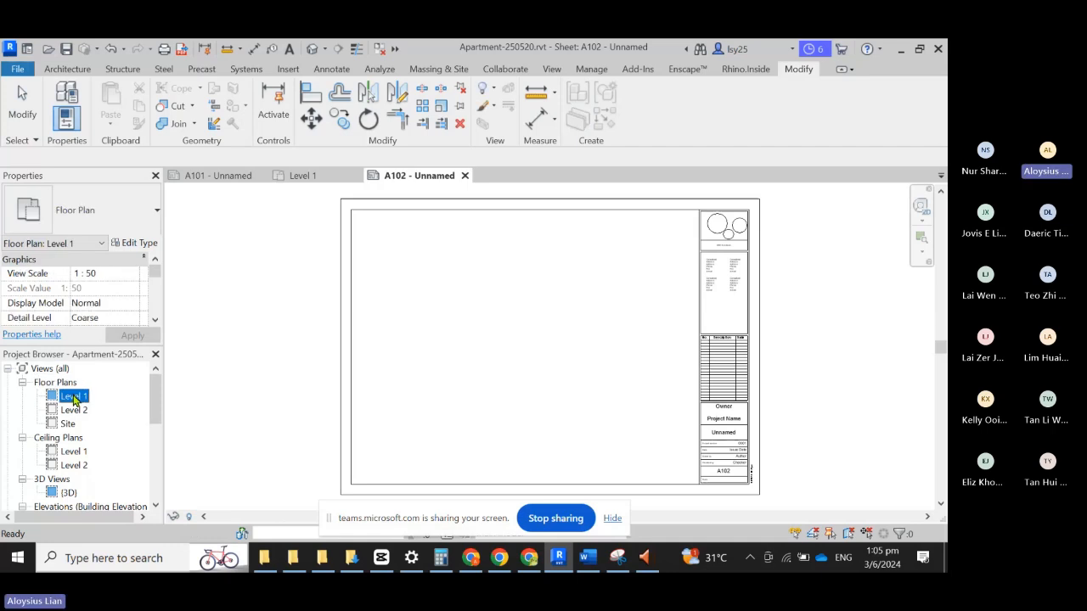
pyautogui.rightClick(73, 396)
pyautogui.moveTo(186, 173)
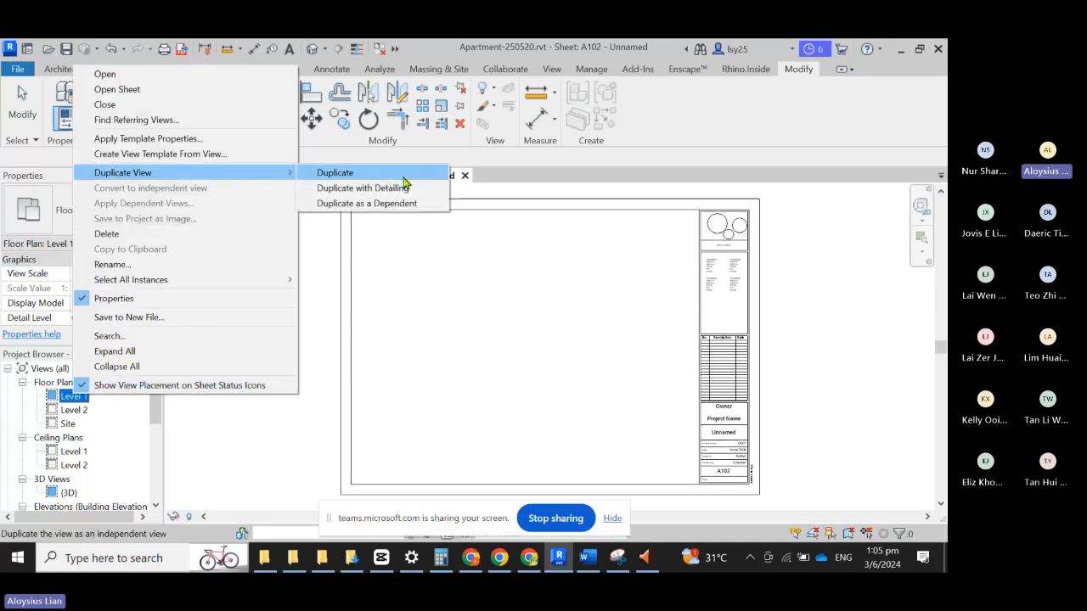
pyautogui.click(344, 175)
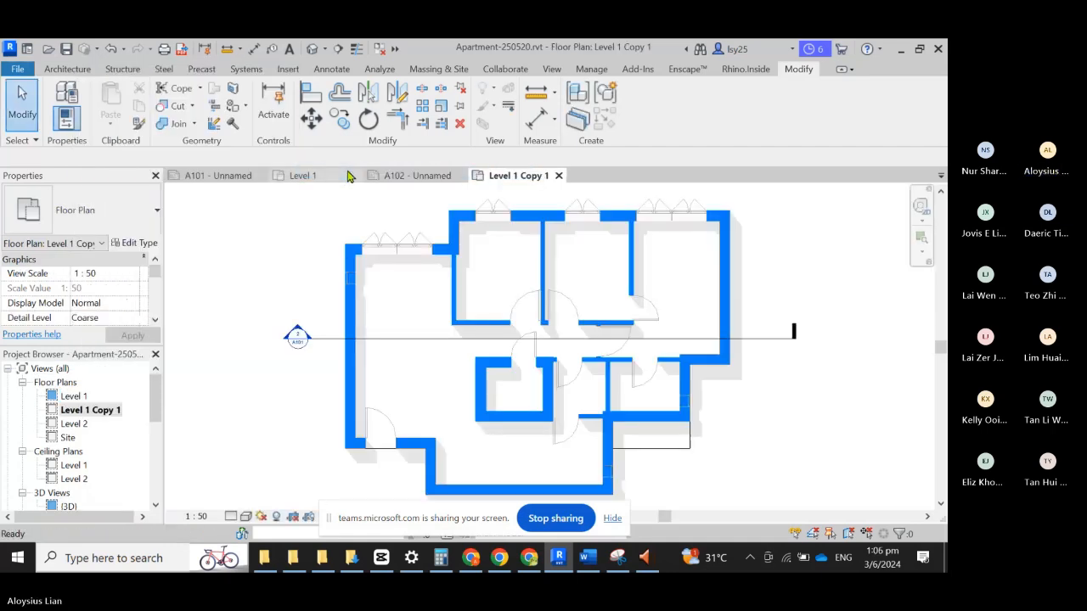
# Step: Rename the duplicated Level 1 floor plan view as "window plan"
pyautogui.click(88, 415)
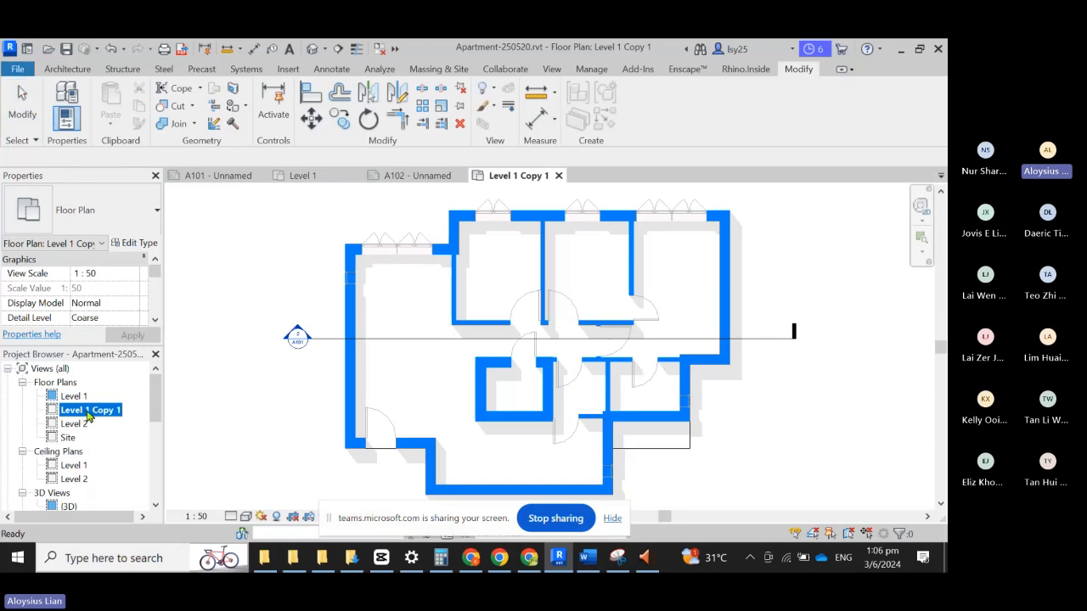
pyautogui.doubleClick(94, 414)
pyautogui.click(72, 398)
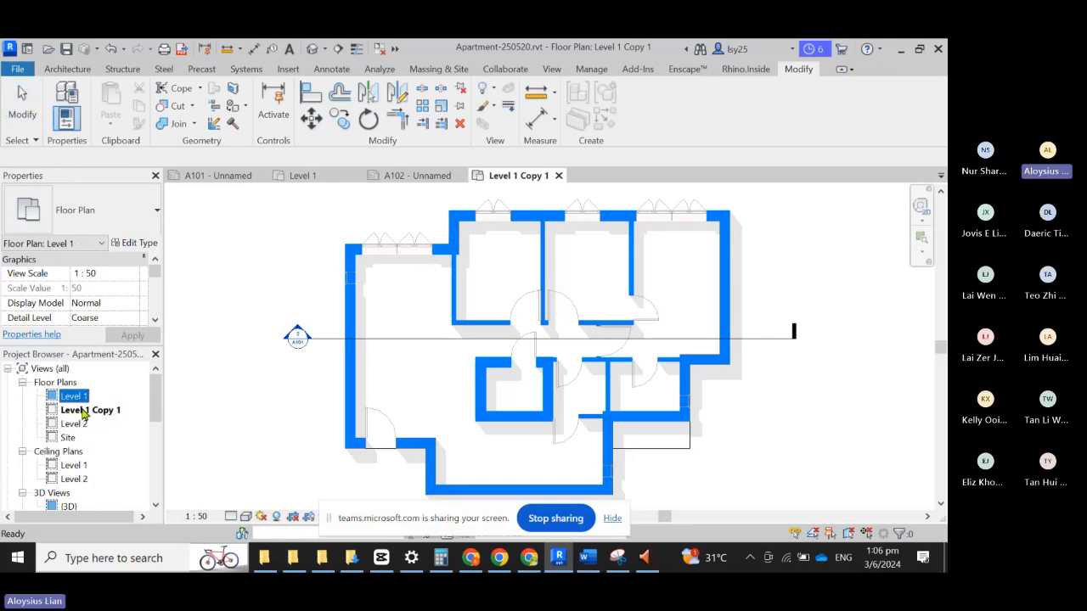
pyautogui.click(80, 414)
pyautogui.rightClick(83, 414)
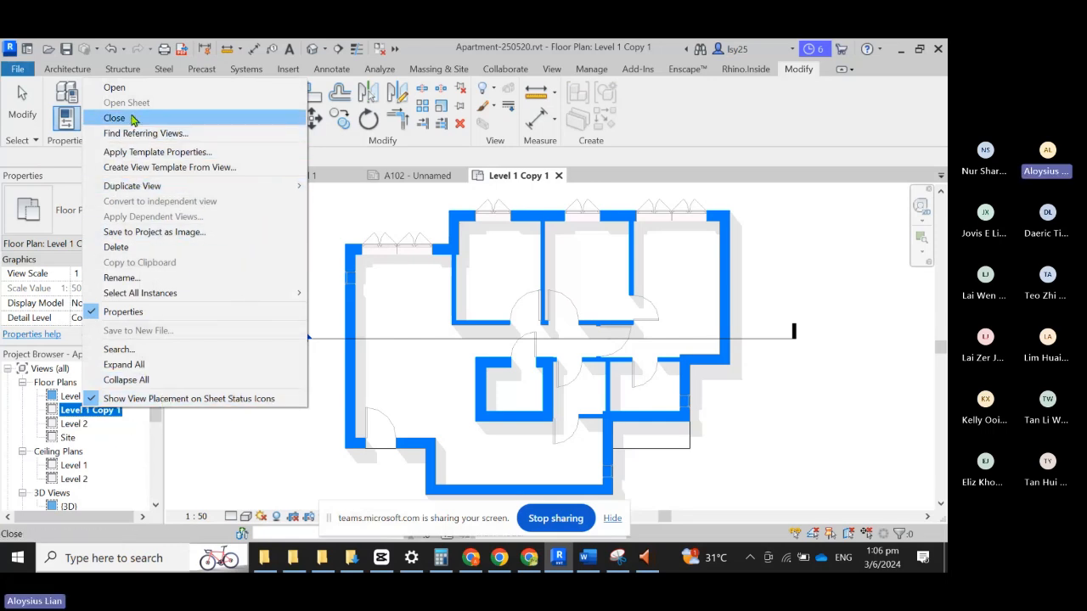
pyautogui.click(153, 280)
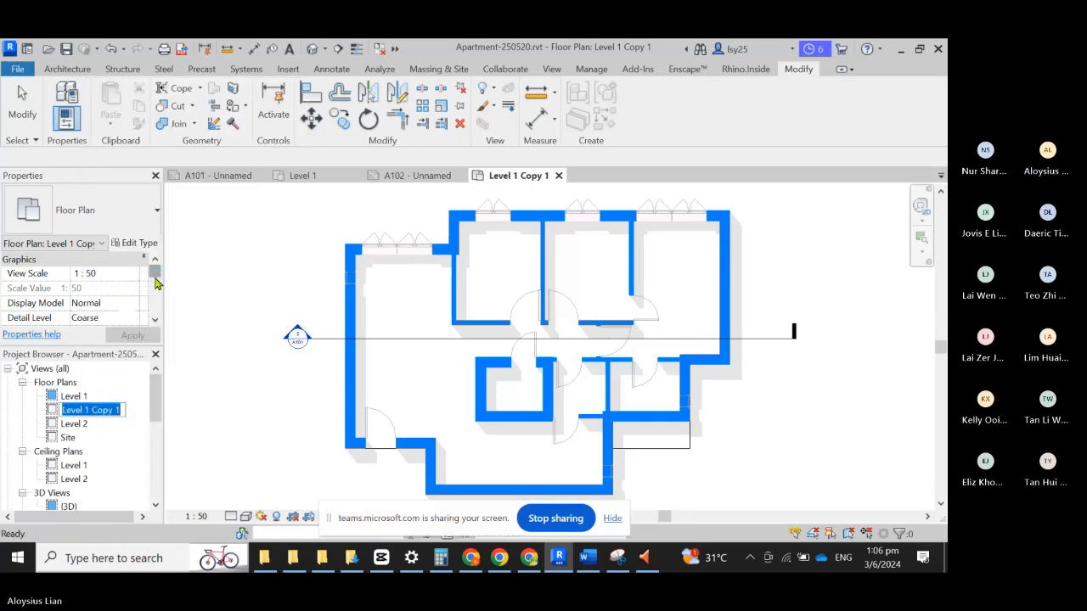
pyautogui.write('d')
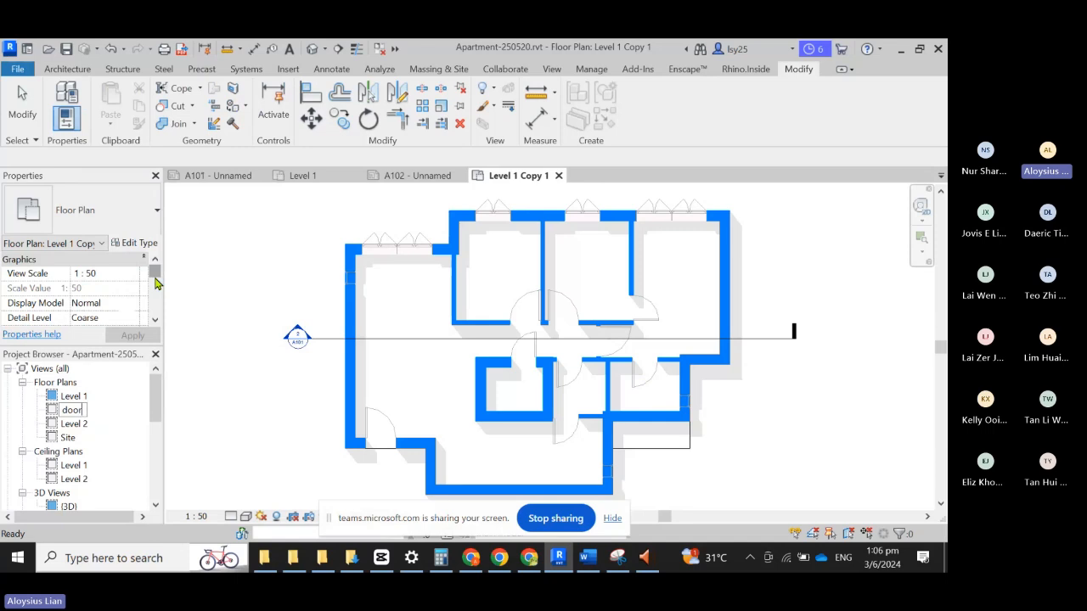
pyautogui.write('oor plan')
pyautogui.press('BackSpace')
pyautogui.write('windo')
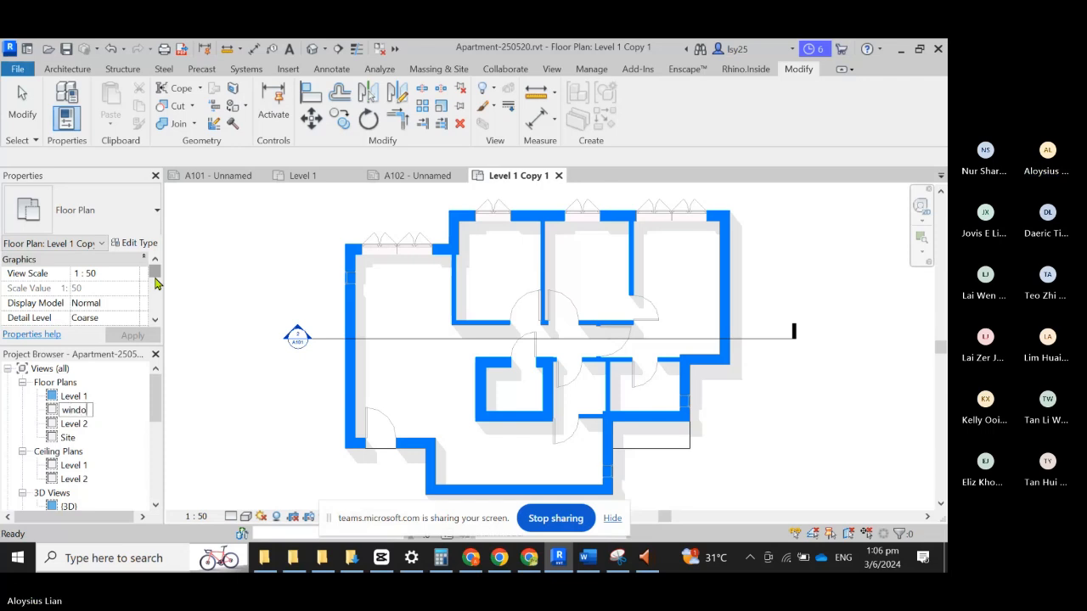
pyautogui.write('w plan')
pyautogui.press('Return')
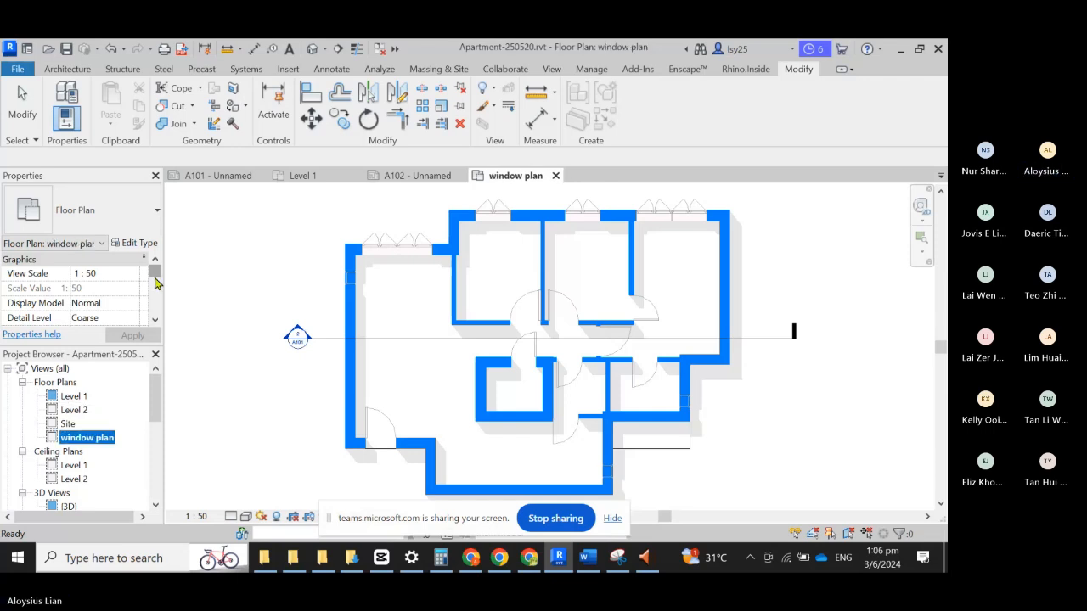
pyautogui.click(241, 410)
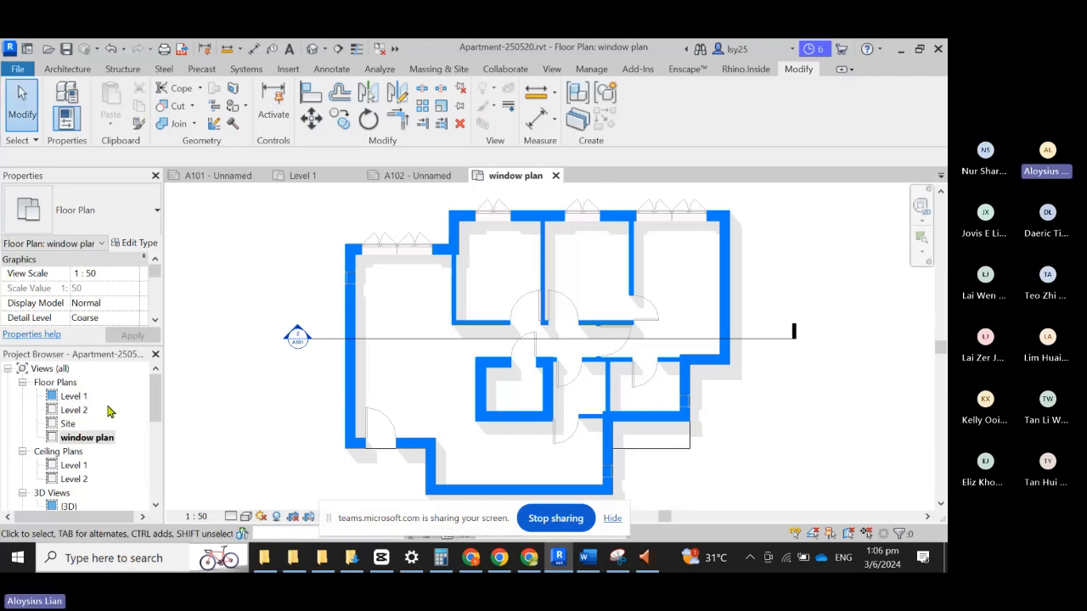
# Step: Place the window plan view in the upper-left area of sheet A102
pyautogui.scroll(-3, 123, 416)
pyautogui.scroll(-3, 100, 458)
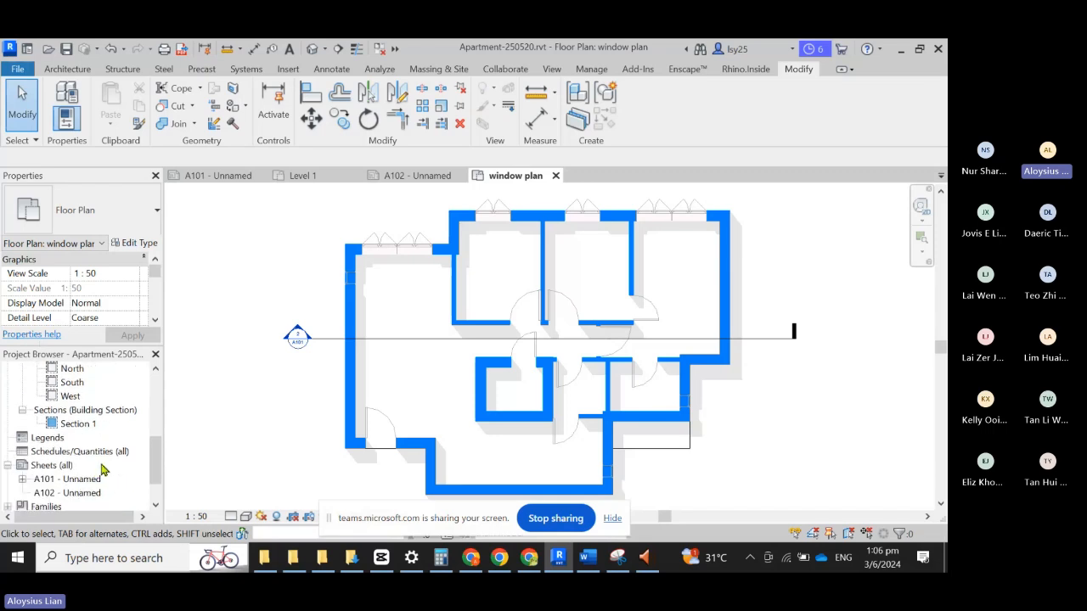
pyautogui.scroll(2, 267, 407)
pyautogui.click(417, 175)
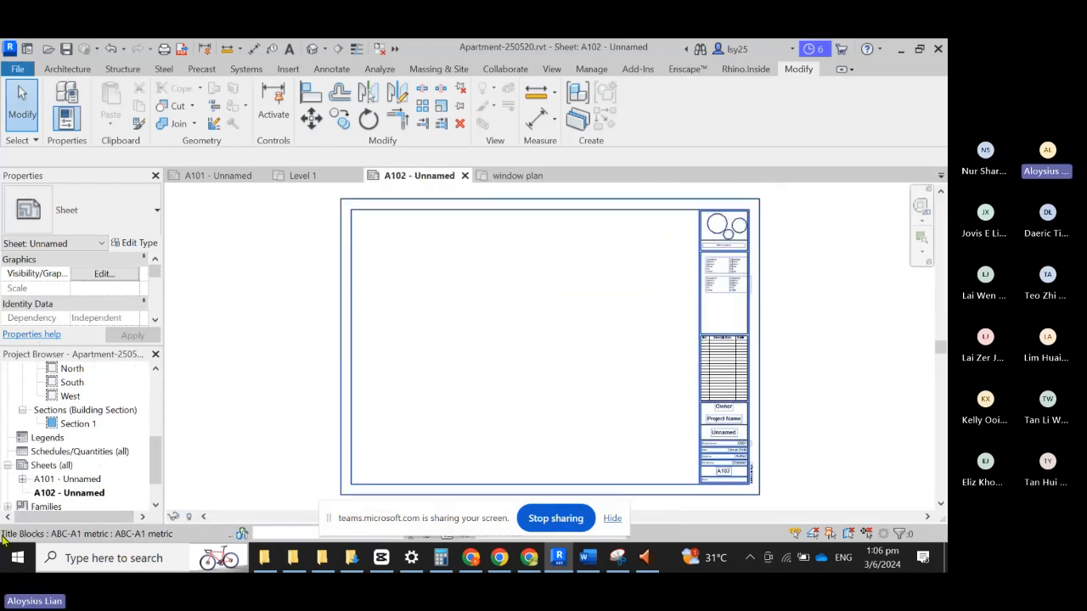
pyautogui.scroll(2, 98, 441)
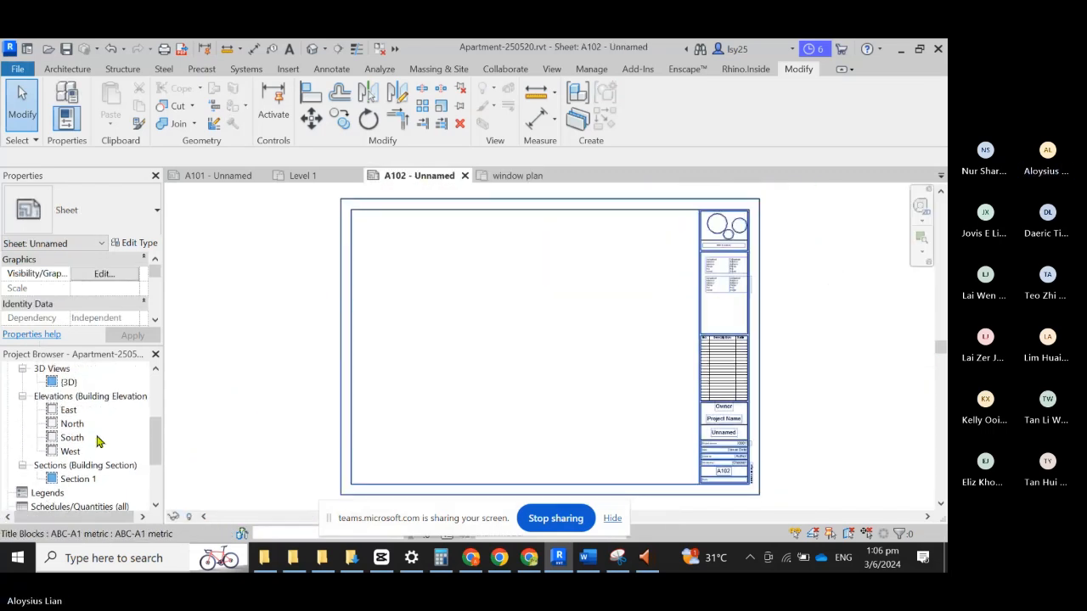
pyautogui.scroll(3, 97, 441)
pyautogui.moveTo(85, 437); pyautogui.dragTo(456, 332)
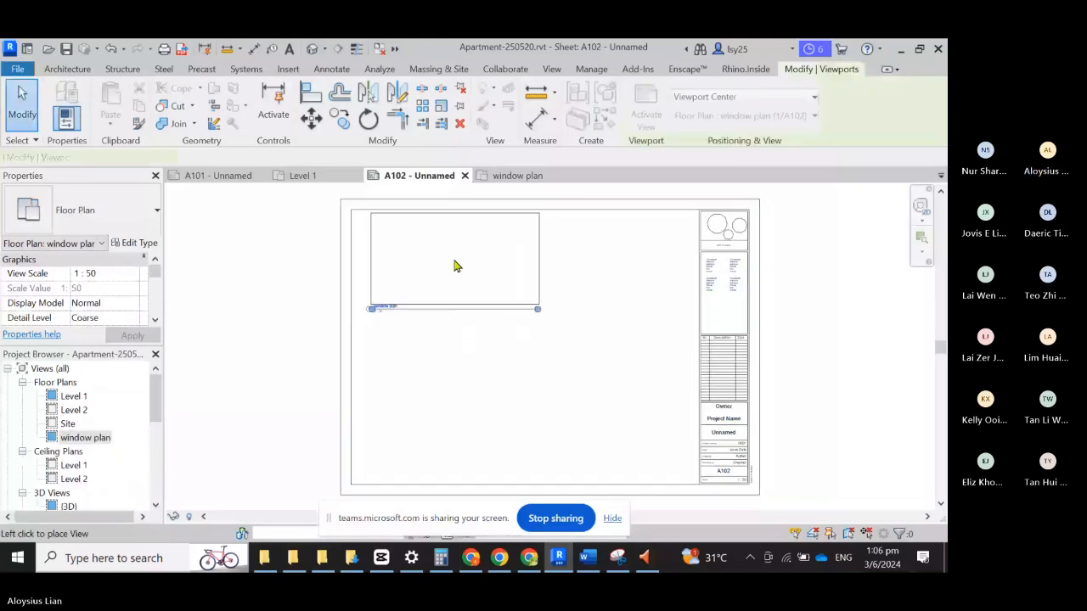
pyautogui.click(456, 266)
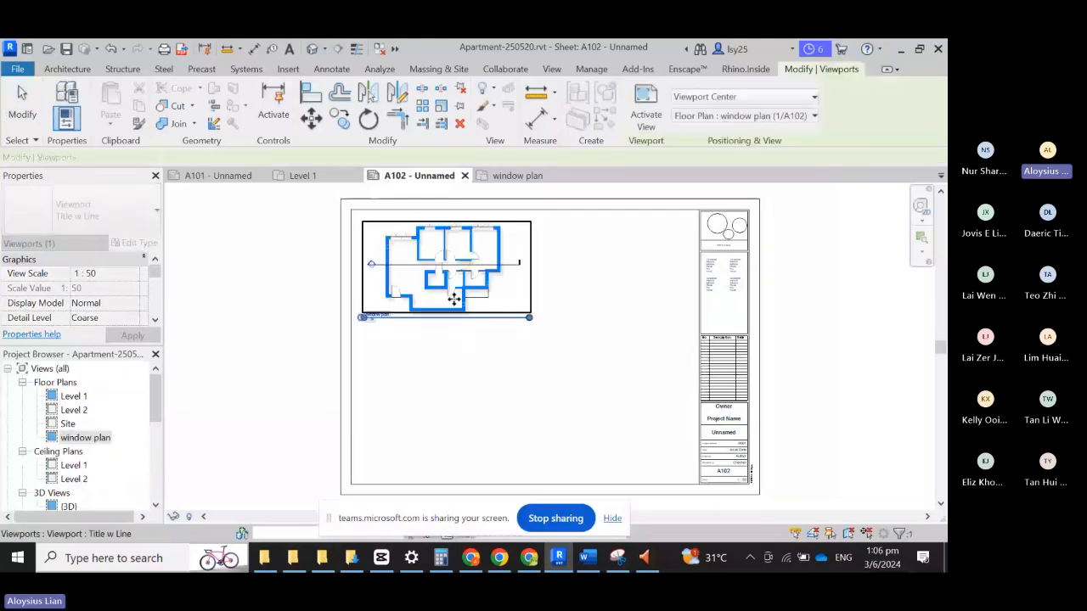
pyautogui.press('Escape')
pyautogui.scroll(3, 390, 226)
# Step: In the window plan view, tag by category the six double casement windows along the upper exterior walls
pyautogui.click(94, 438)
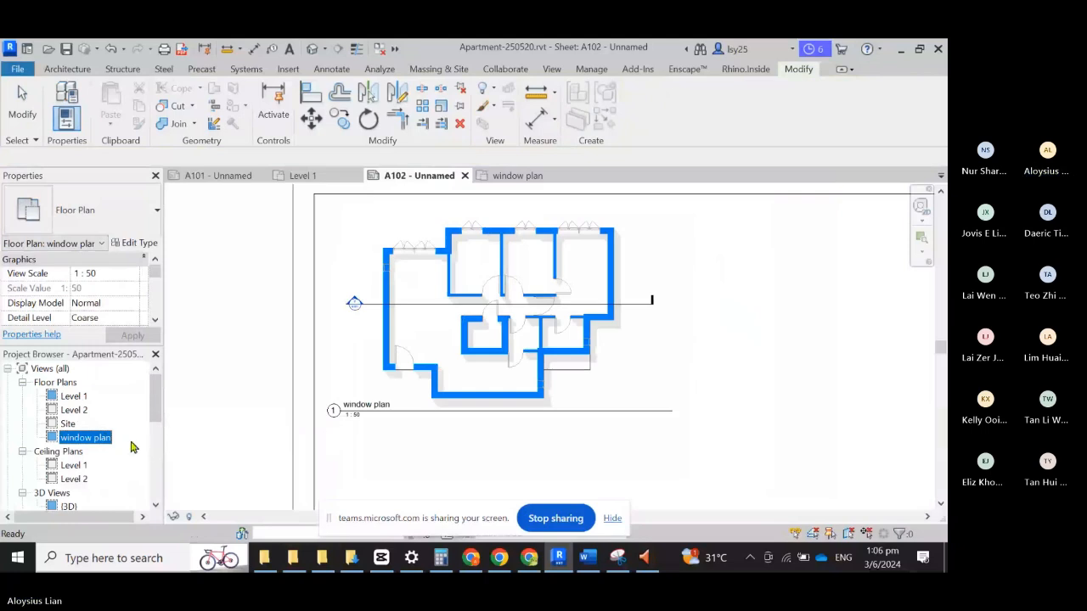
pyautogui.doubleClick(90, 438)
pyautogui.scroll(-2, 437, 340)
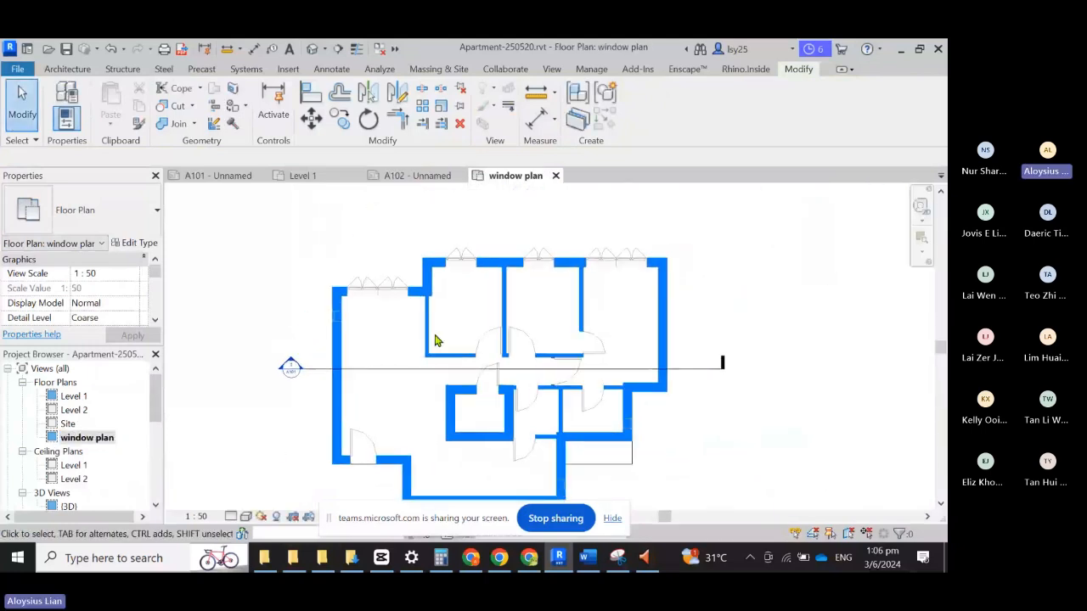
pyautogui.scroll(2, 416, 270)
pyautogui.scroll(-1, 416, 270)
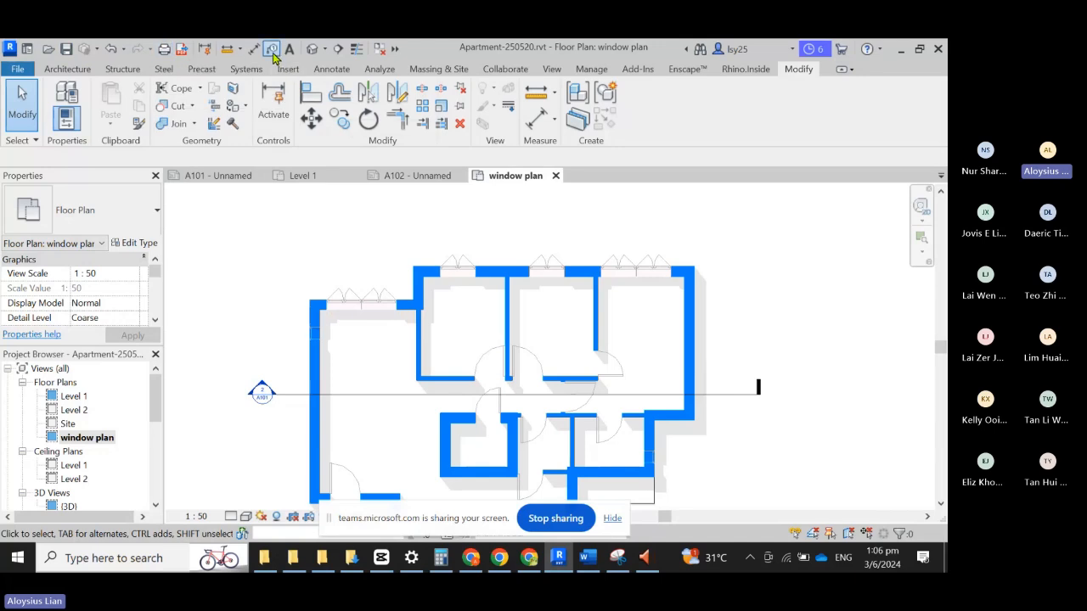
pyautogui.click(180, 50)
pyautogui.click(344, 291)
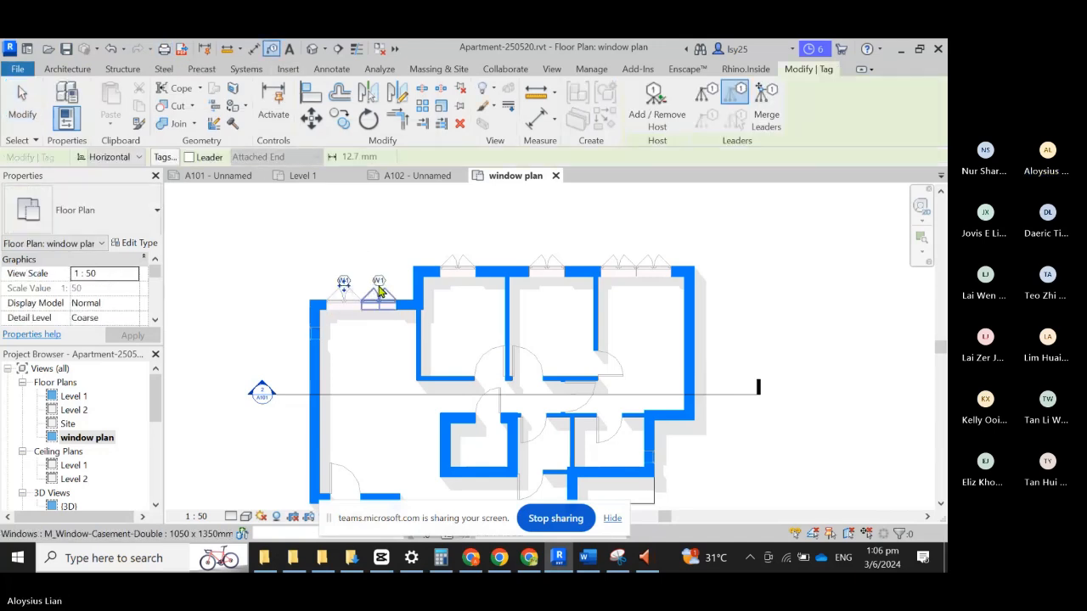
pyautogui.click(379, 289)
pyautogui.click(463, 265)
pyautogui.click(548, 266)
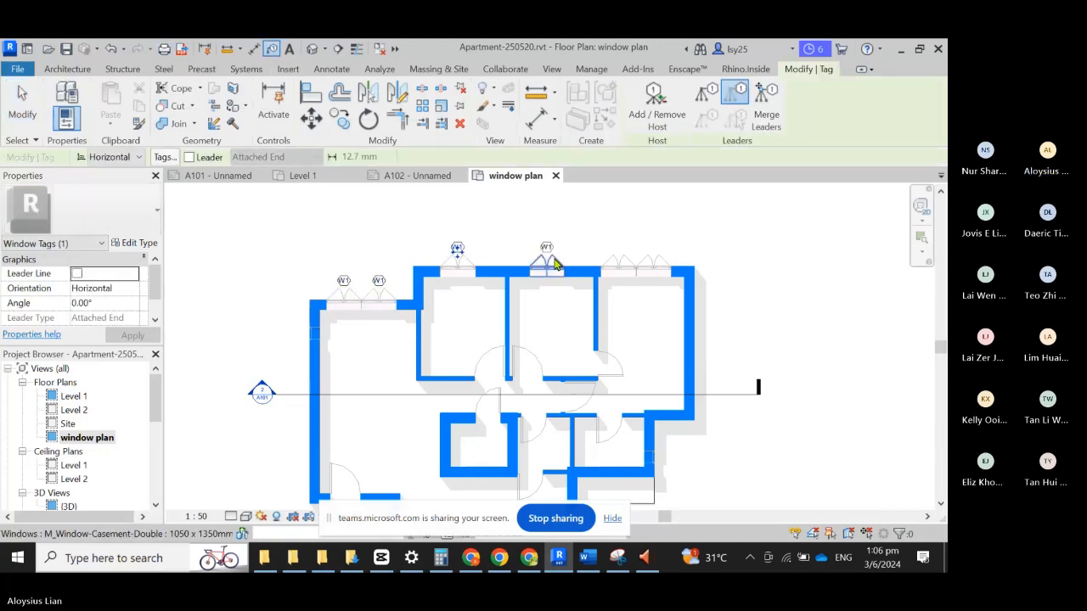
pyautogui.click(623, 263)
pyautogui.click(652, 261)
# Step: Tag the fixed windows in the left exterior wall and the lower-right exterior wall of the window plan
pyautogui.scroll(-3, 653, 232)
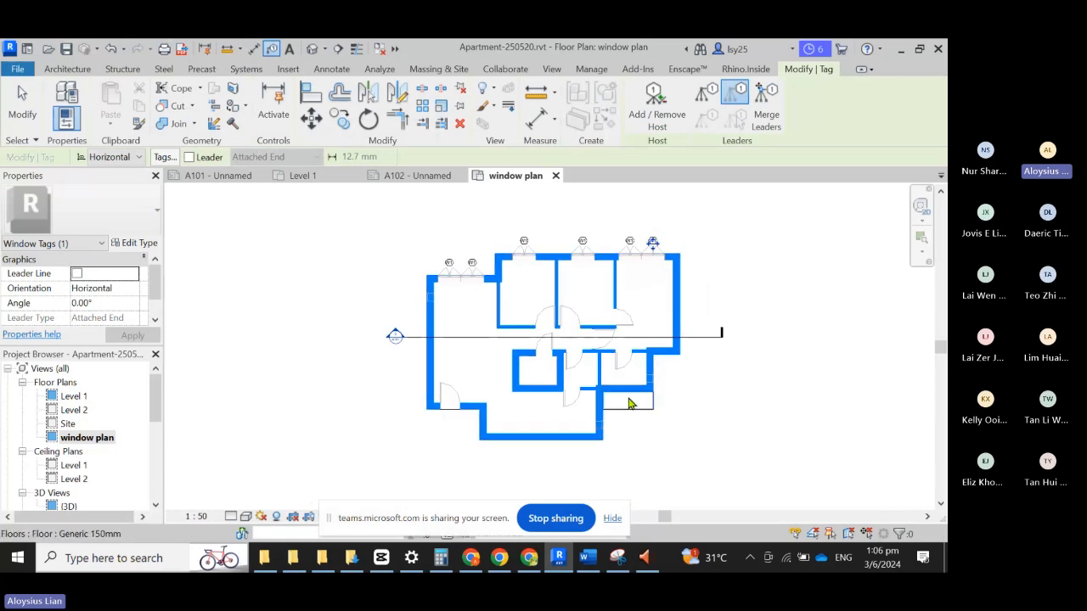
pyautogui.scroll(2, 633, 403)
pyautogui.click(359, 267)
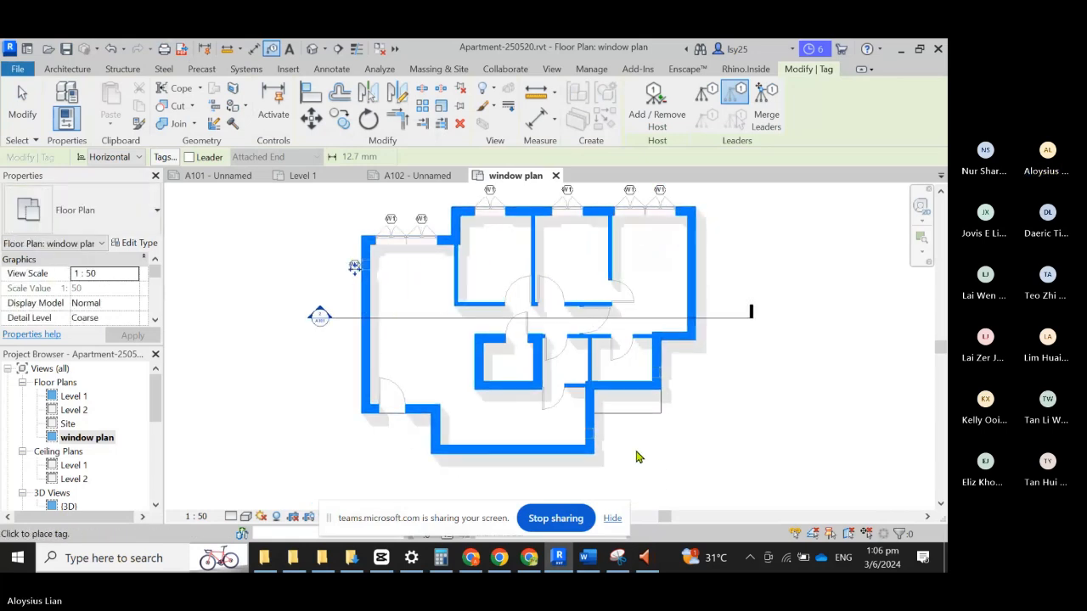
pyautogui.click(599, 436)
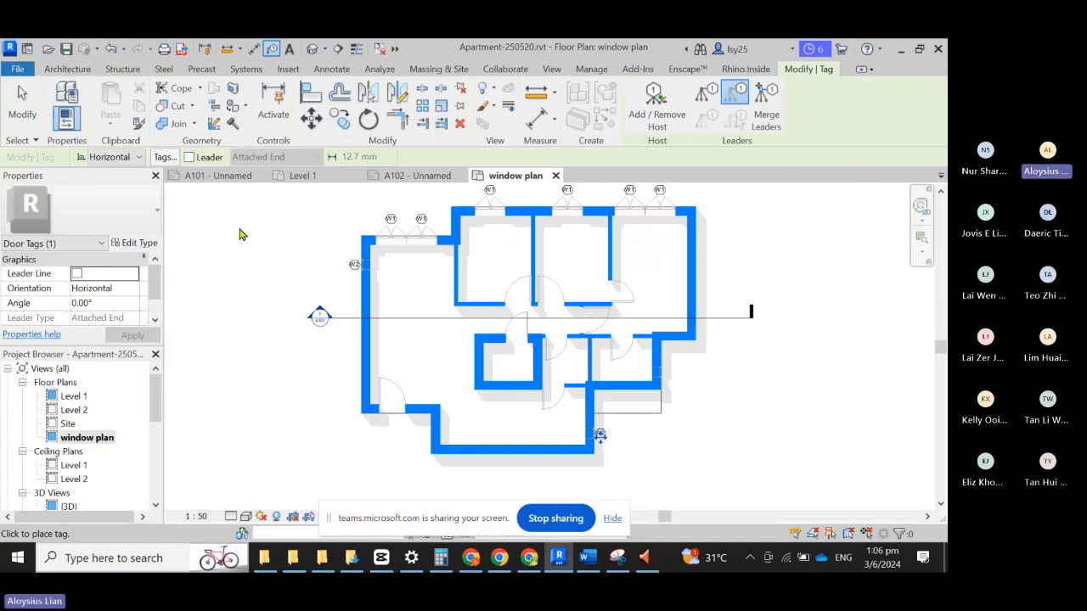
pyautogui.scroll(-5, 122, 415)
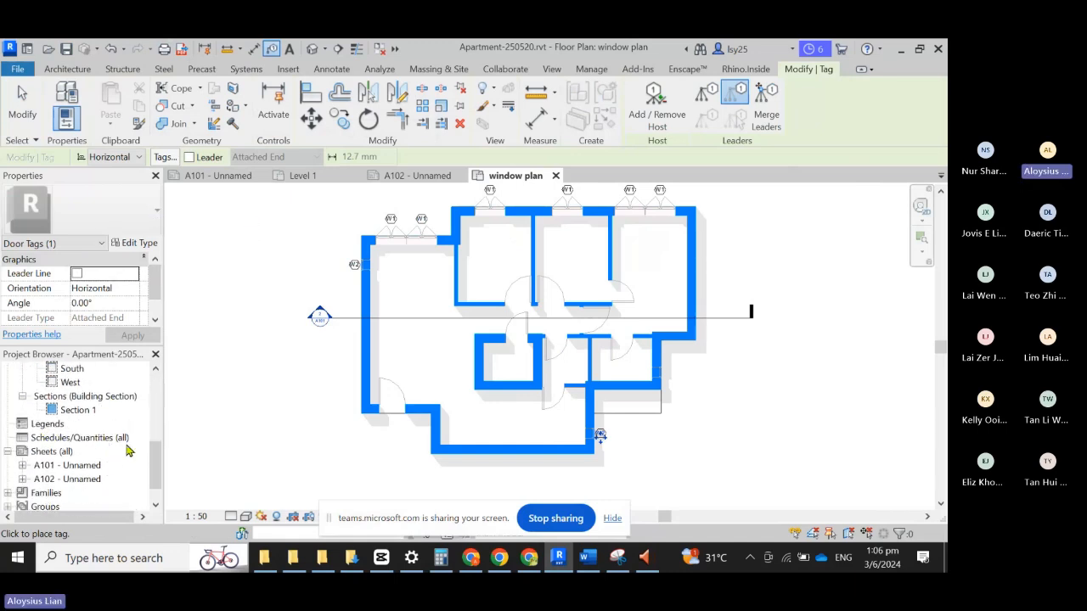
pyautogui.click(85, 479)
pyautogui.press('F2')
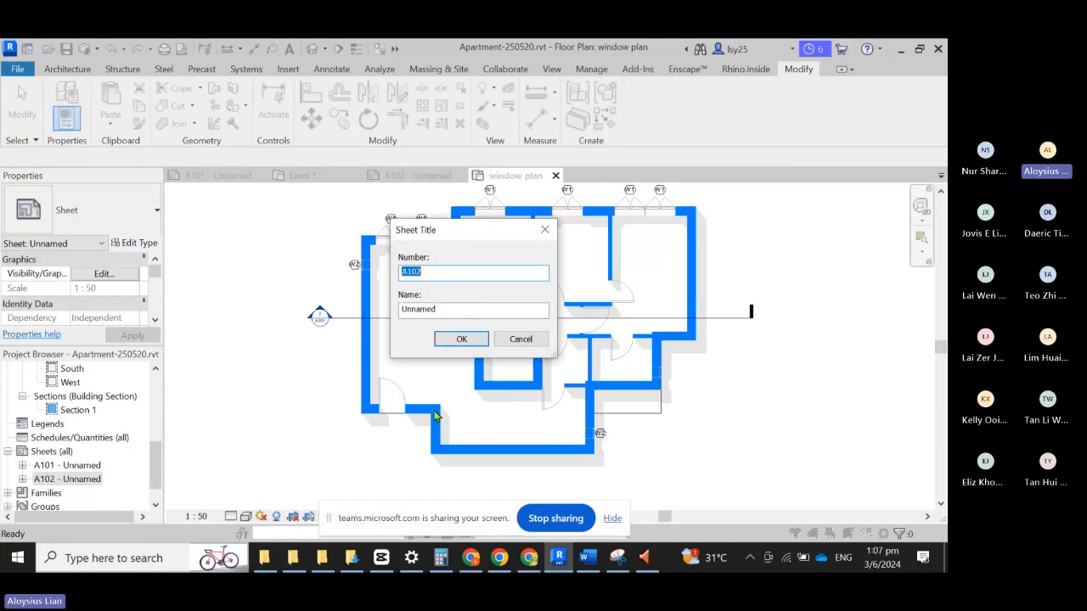
pyautogui.click(521, 339)
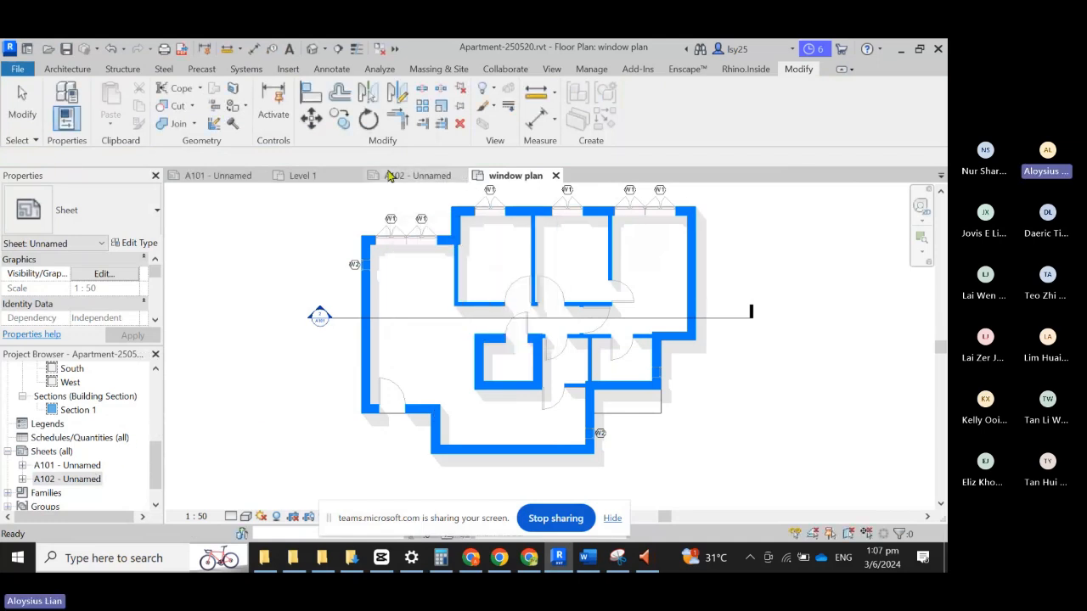
# Step: Open sheet A102 and check the tagged window plan placed on it
pyautogui.doubleClick(68, 479)
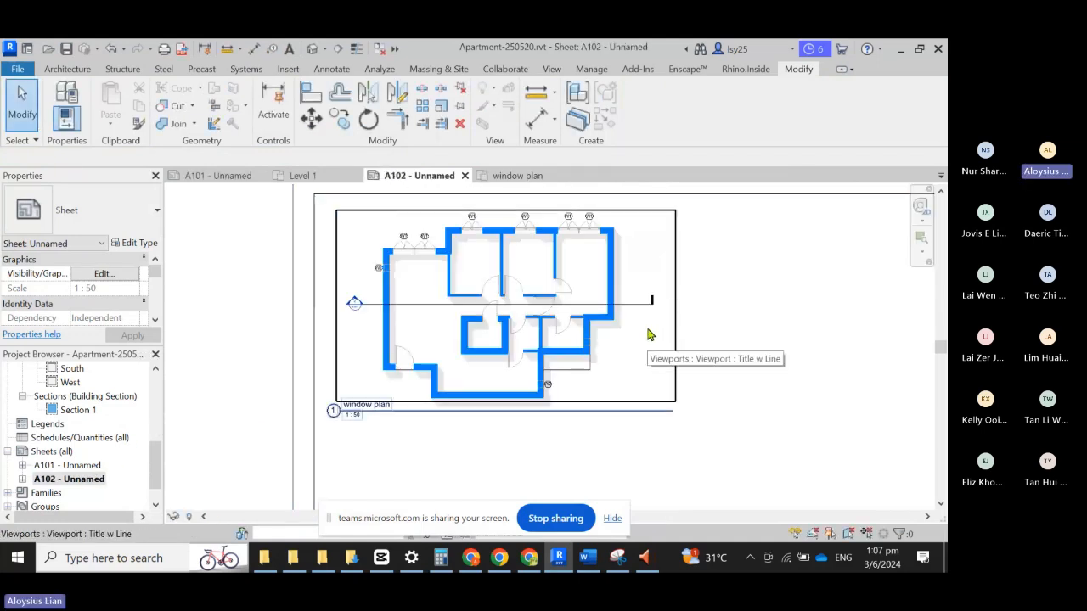
pyautogui.scroll(-1, 239, 250)
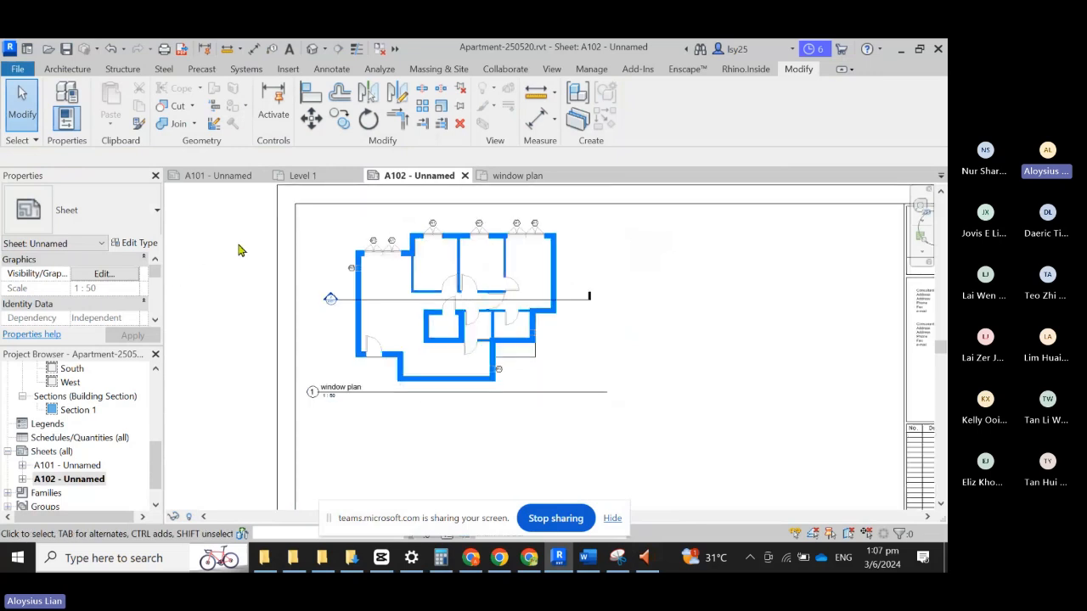
pyautogui.scroll(-1, 447, 348)
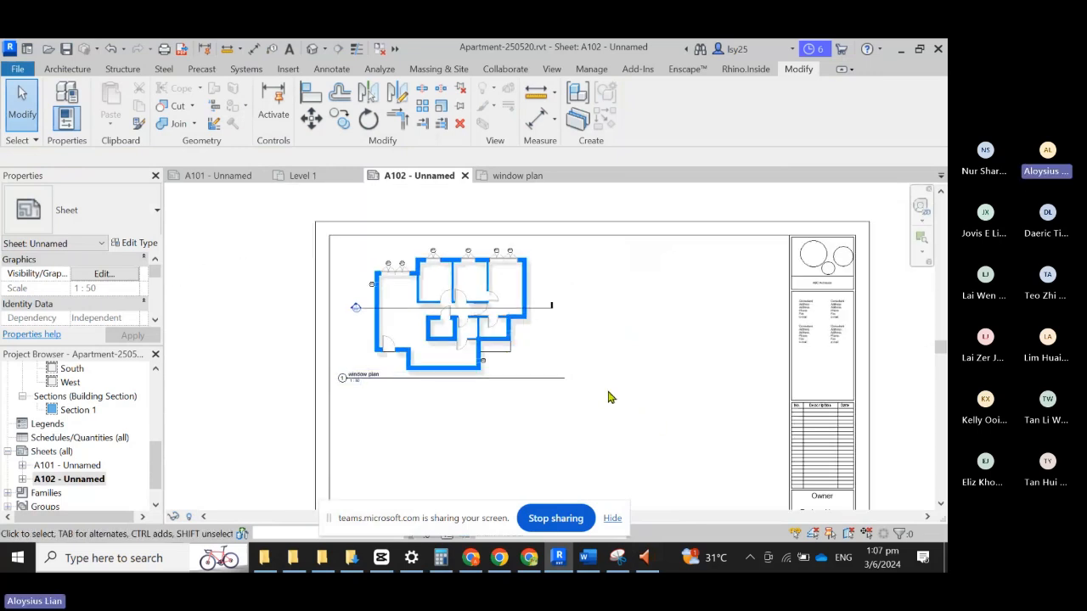
# Step: Create a new building component schedule for the Windows category in the New Construction phase
pyautogui.click(561, 66)
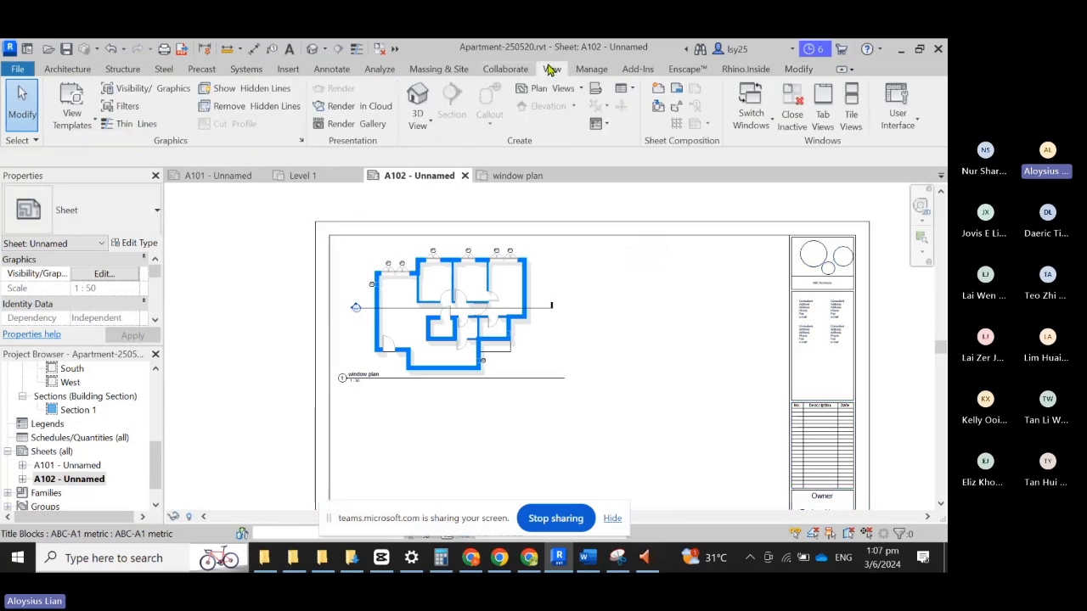
pyautogui.click(631, 92)
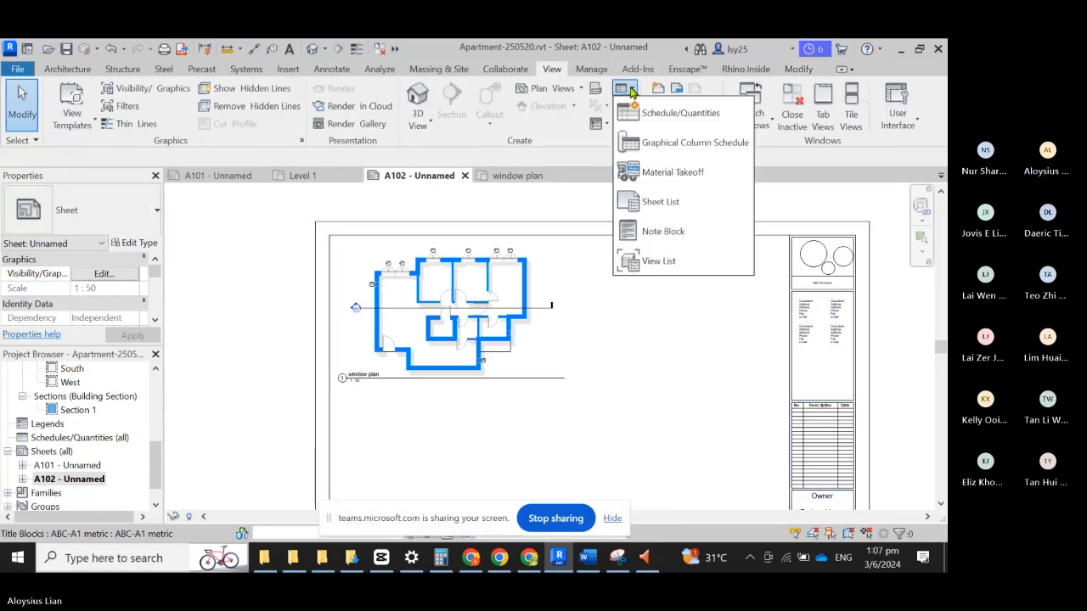
pyautogui.click(680, 119)
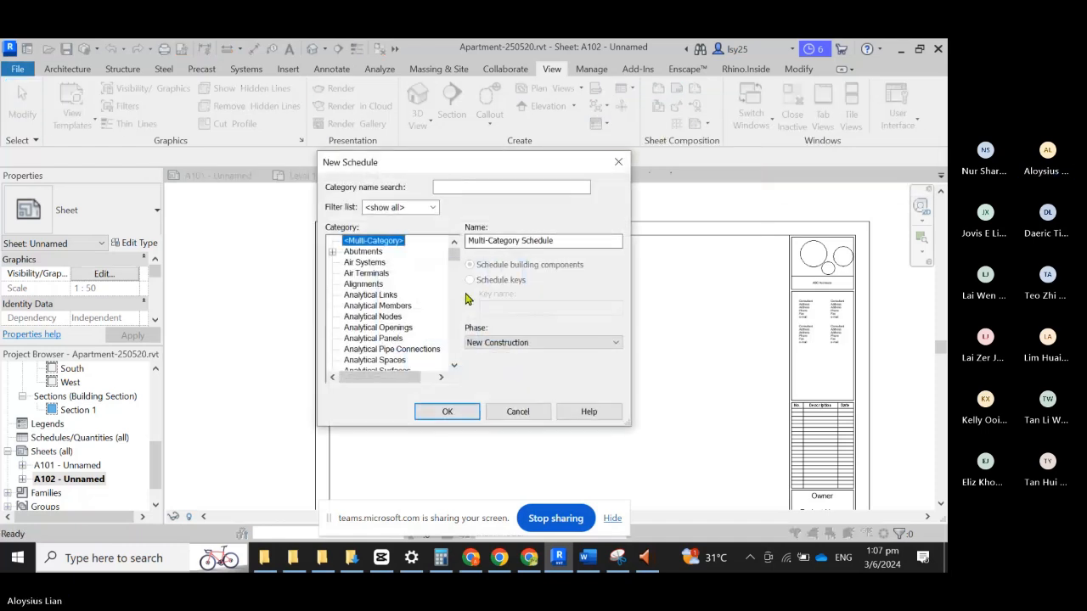
pyautogui.click(514, 189)
pyautogui.write('windo')
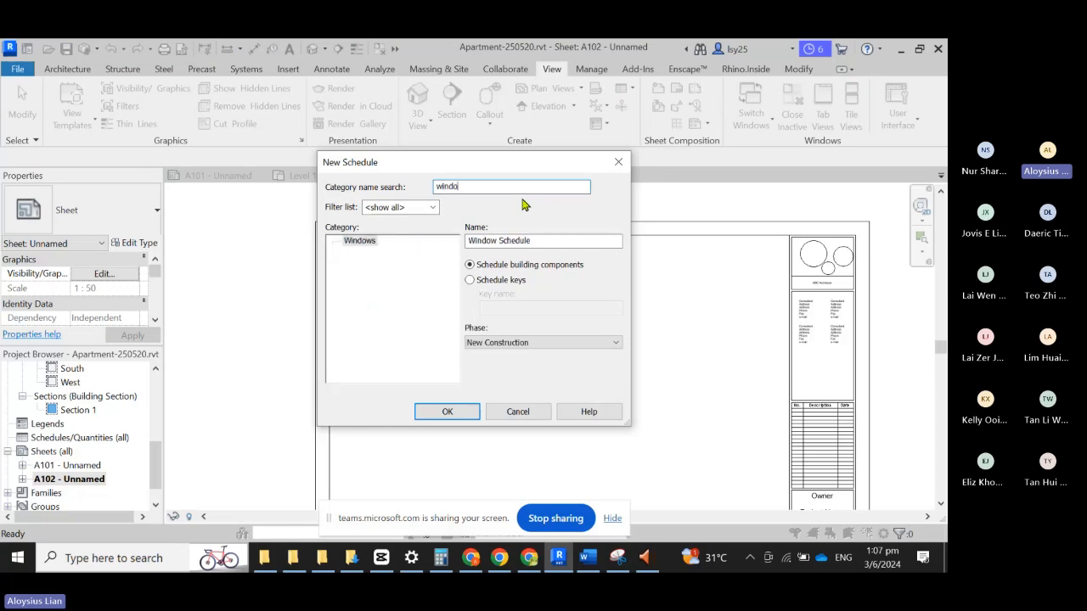
pyautogui.click(359, 241)
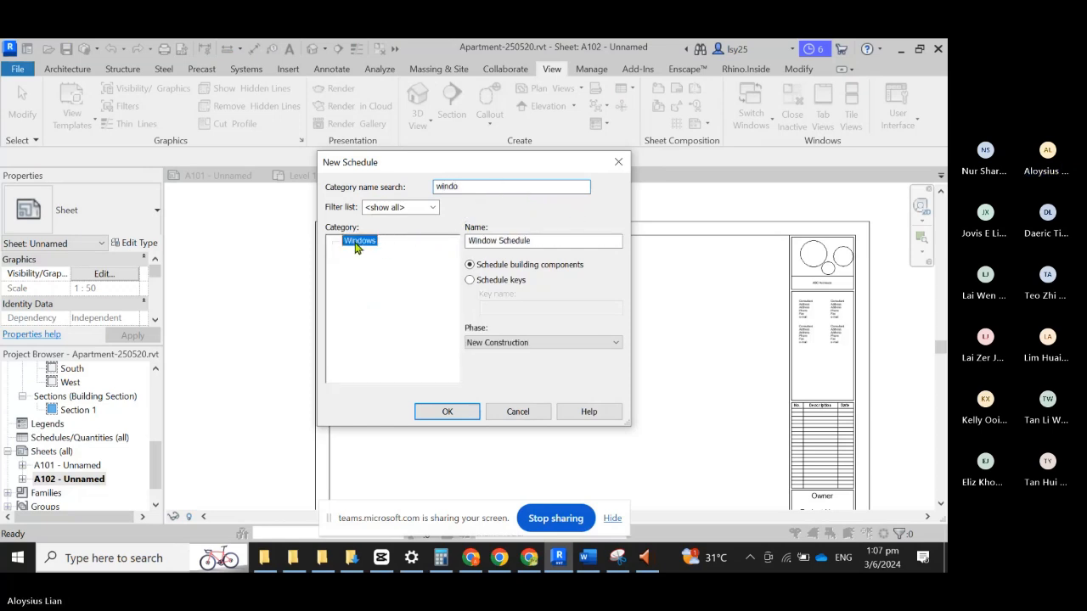
pyautogui.click(445, 413)
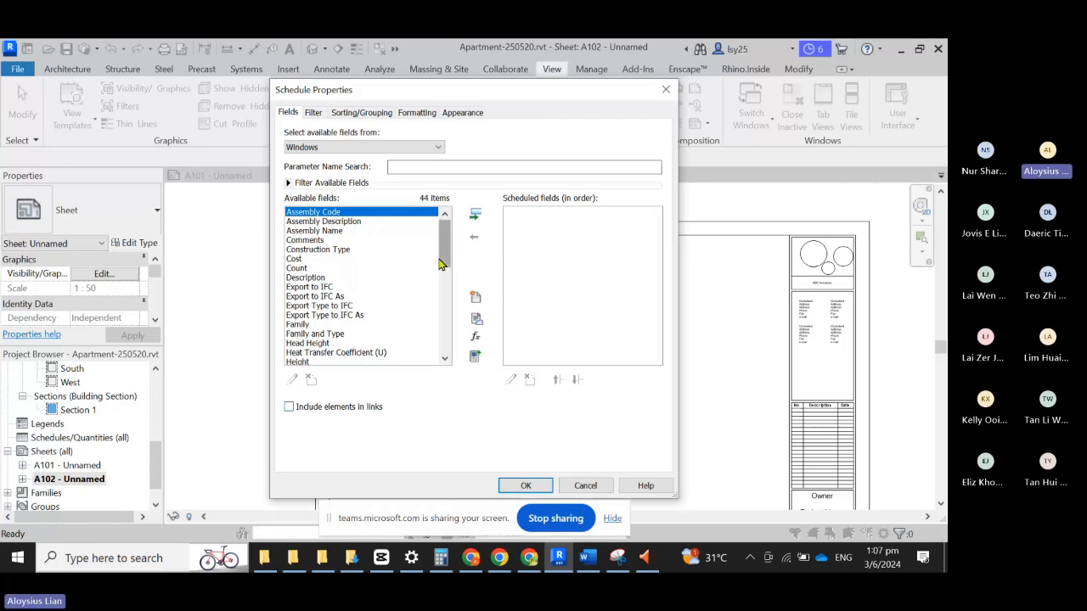
# Step: Add the Family and Type fields to the window schedule's scheduled fields
pyautogui.moveTo(447, 259); pyautogui.dragTo(450, 270)
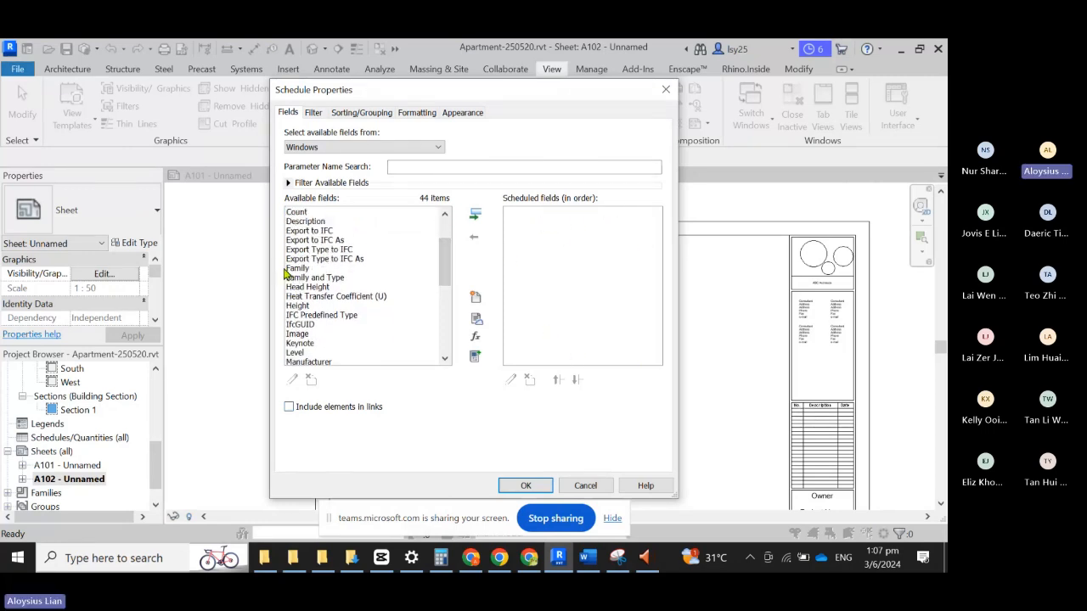
pyautogui.click(316, 270)
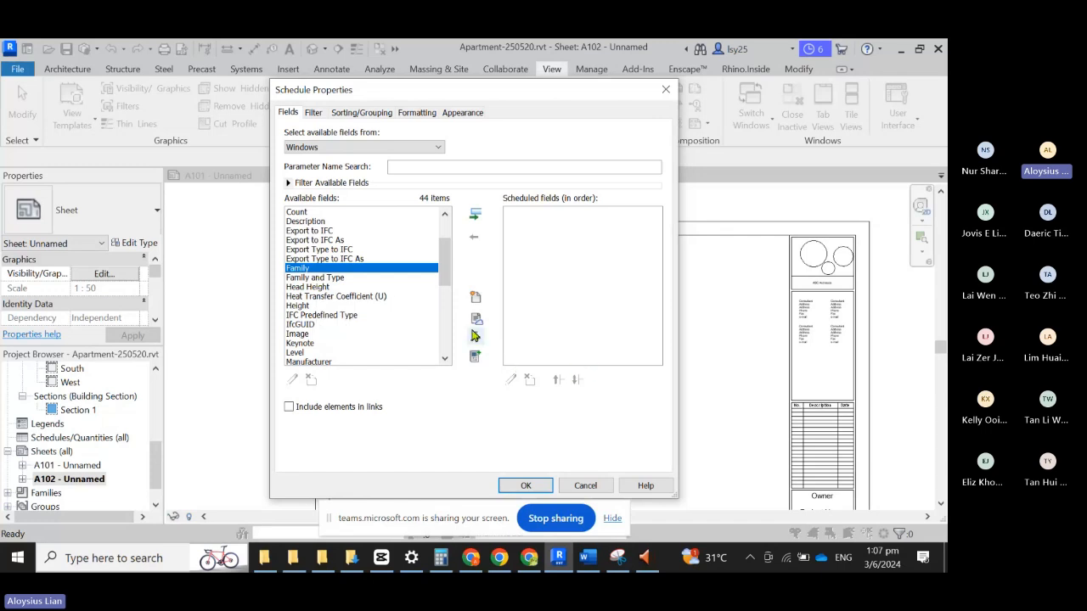
pyautogui.click(474, 214)
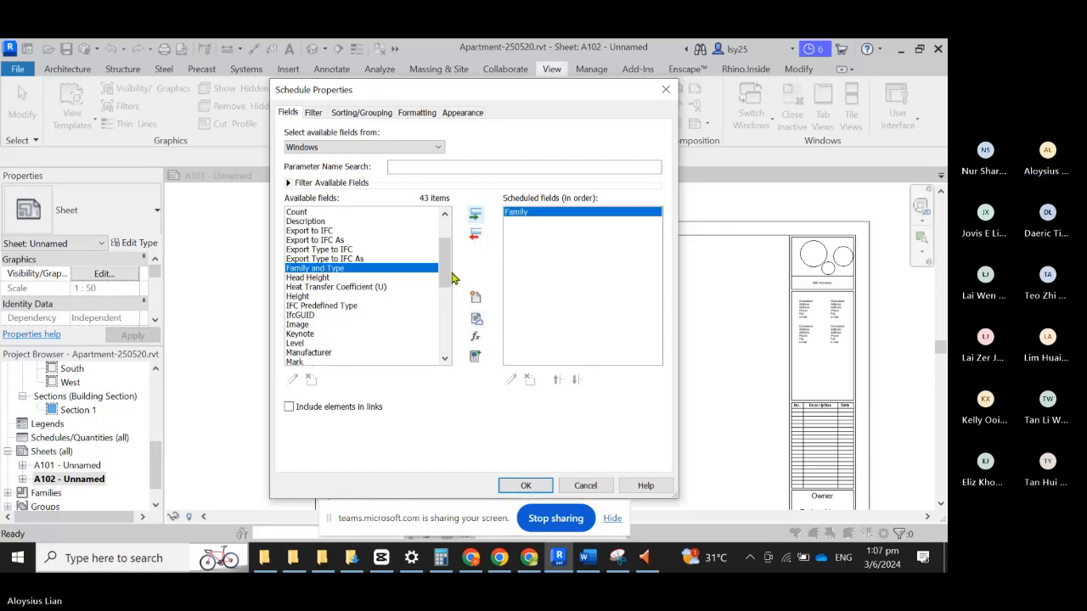
pyautogui.scroll(-8, 441, 280)
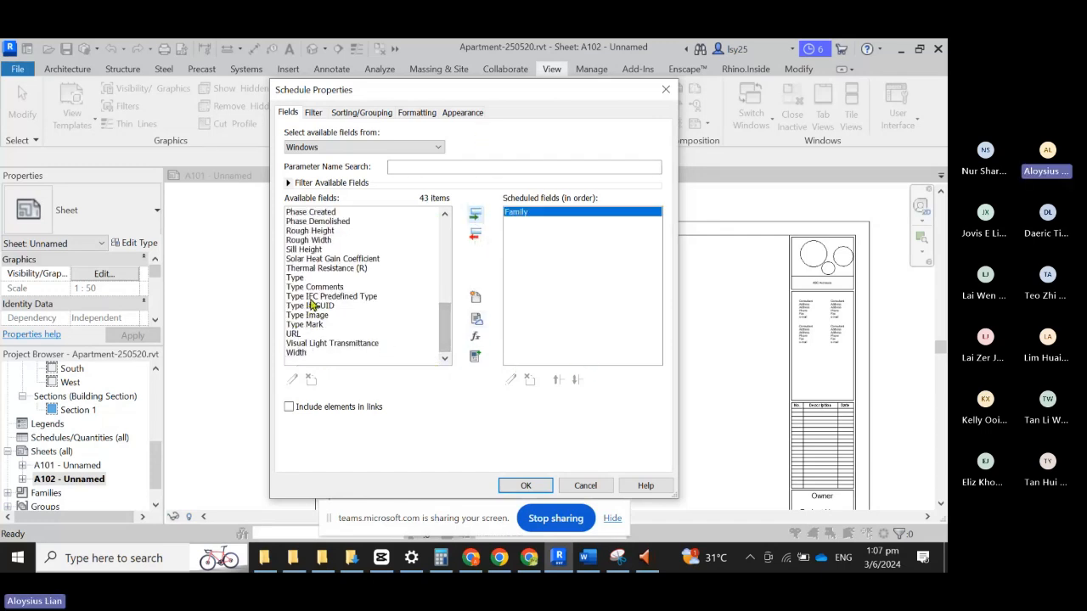
pyautogui.click(308, 278)
pyautogui.click(475, 214)
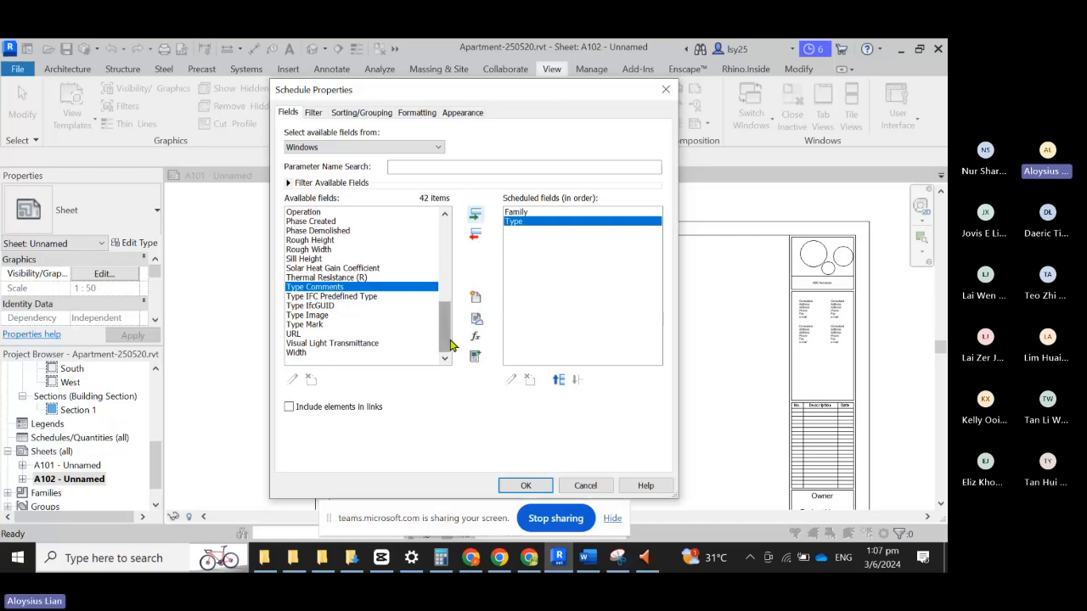
# Step: Add the Sill Height and Count fields after Type and generate the window schedule
pyautogui.moveTo(451, 346); pyautogui.dragTo(445, 328)
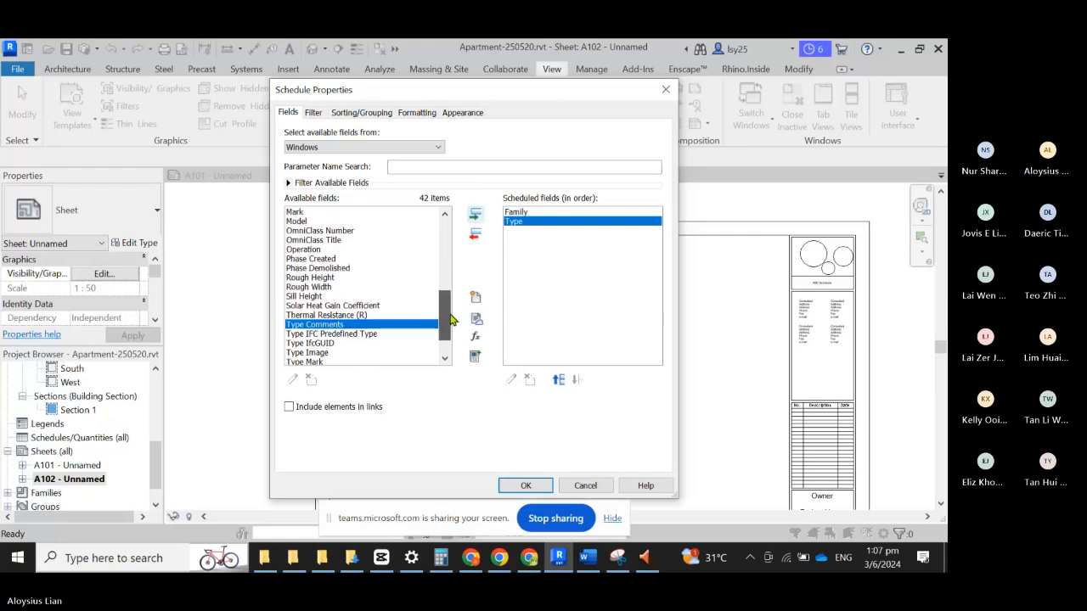
pyautogui.click(327, 298)
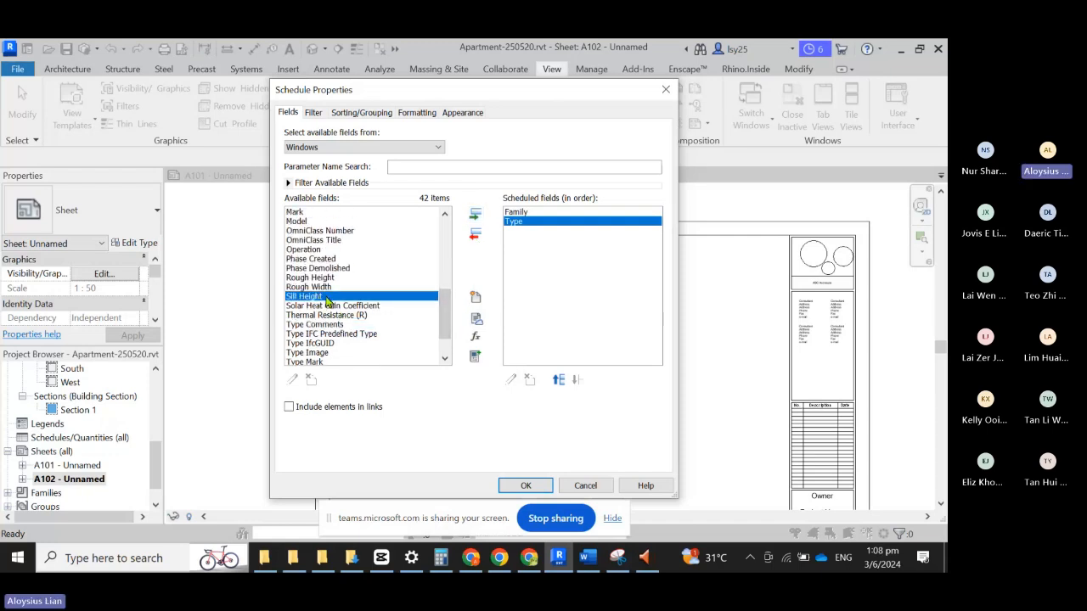
pyautogui.click(475, 214)
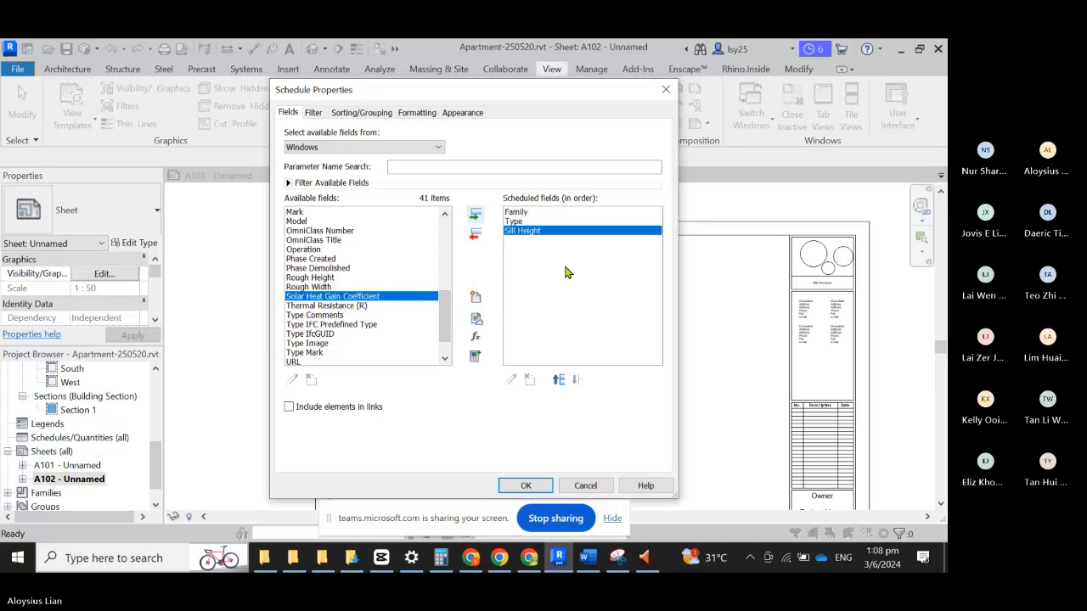
pyautogui.moveTo(443, 309); pyautogui.dragTo(443, 287)
pyautogui.scroll(5, 323, 267)
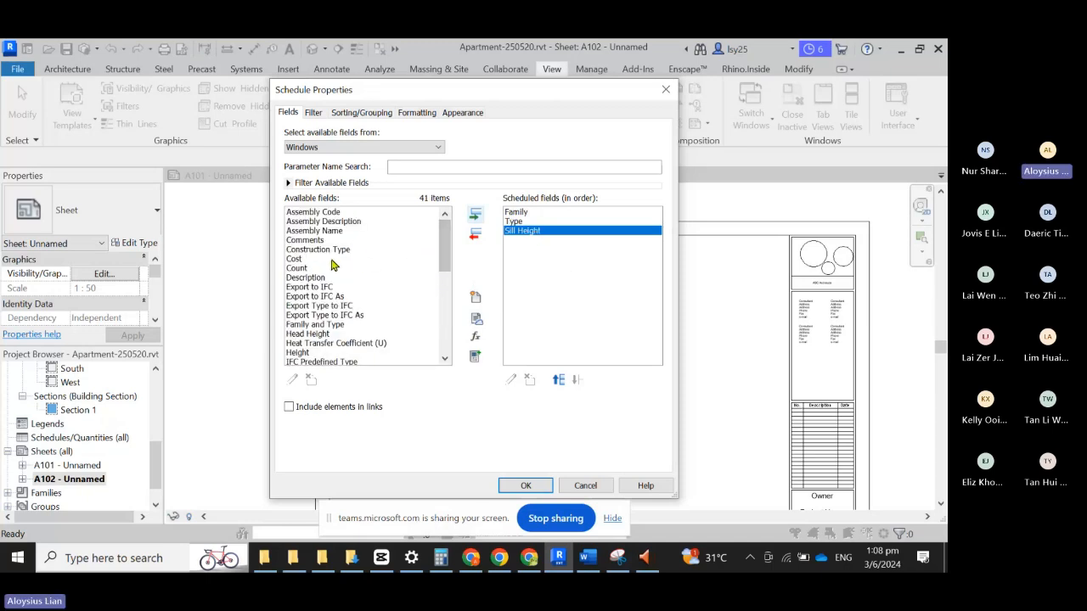
pyautogui.click(345, 268)
pyautogui.click(476, 216)
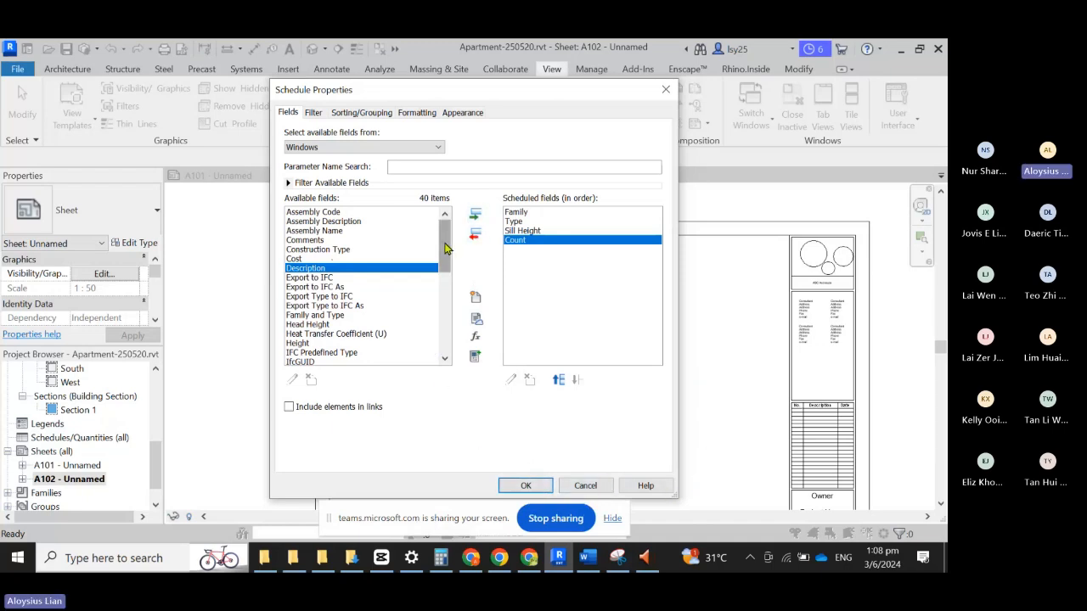
pyautogui.moveTo(448, 246); pyautogui.dragTo(456, 330)
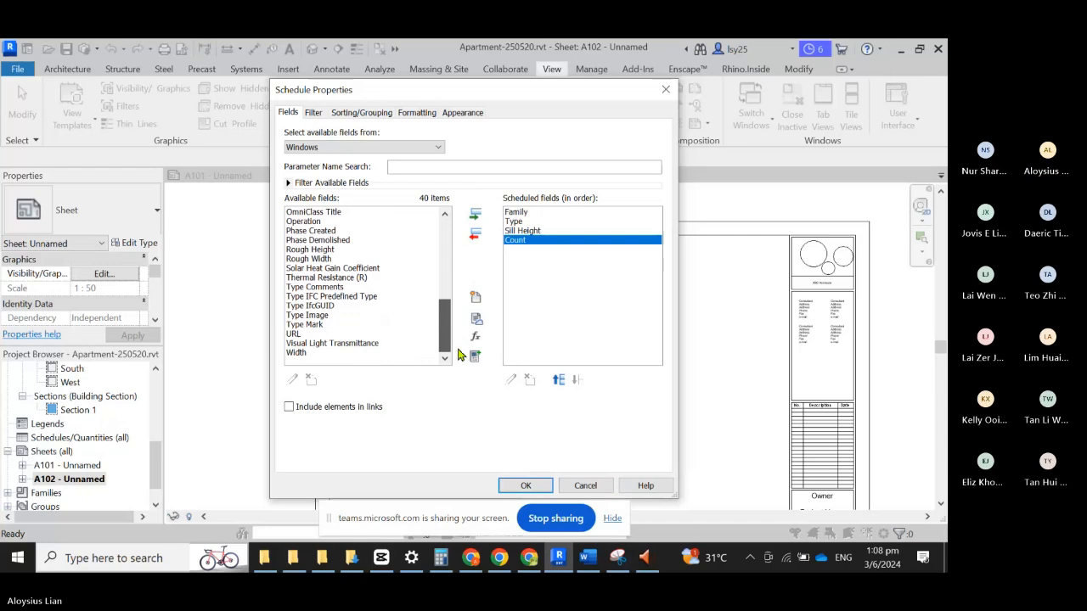
pyautogui.click(527, 486)
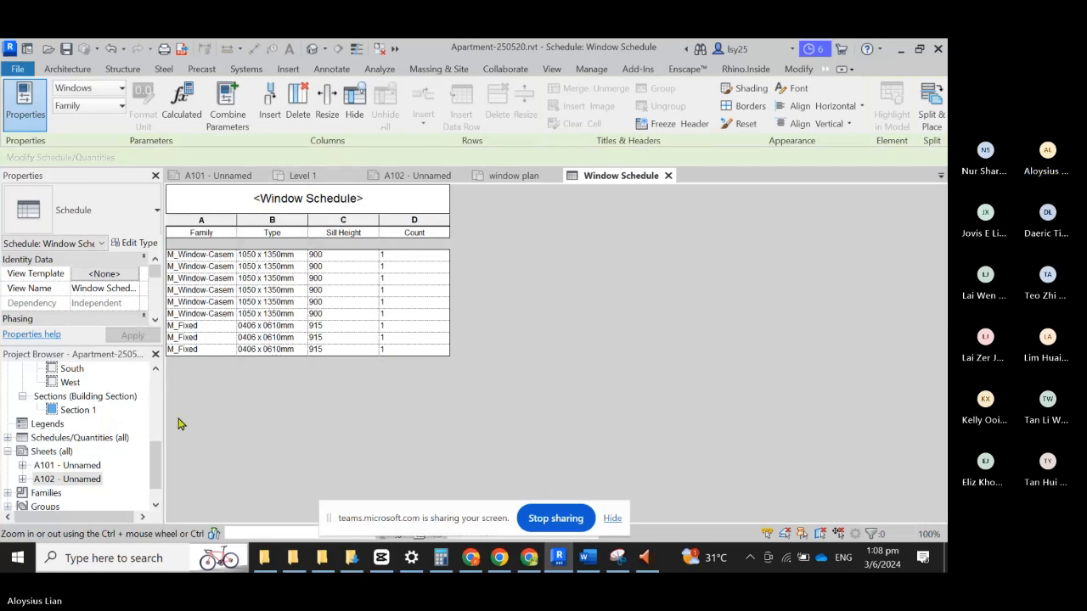
# Step: Place the Window Schedule on sheet A102, to the right of the window plan view
pyautogui.click(9, 438)
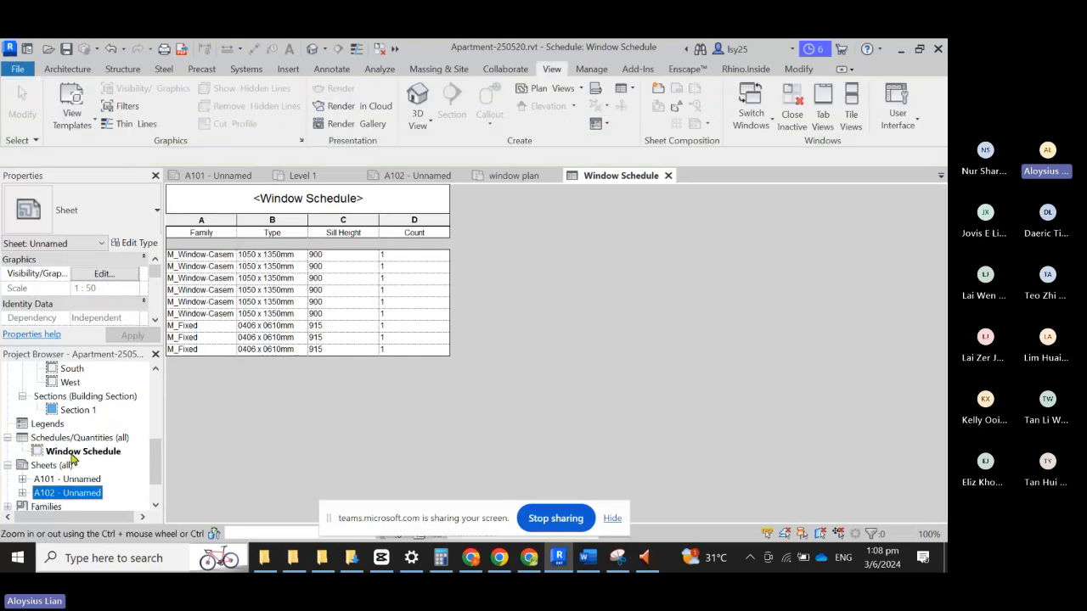
pyautogui.click(76, 451)
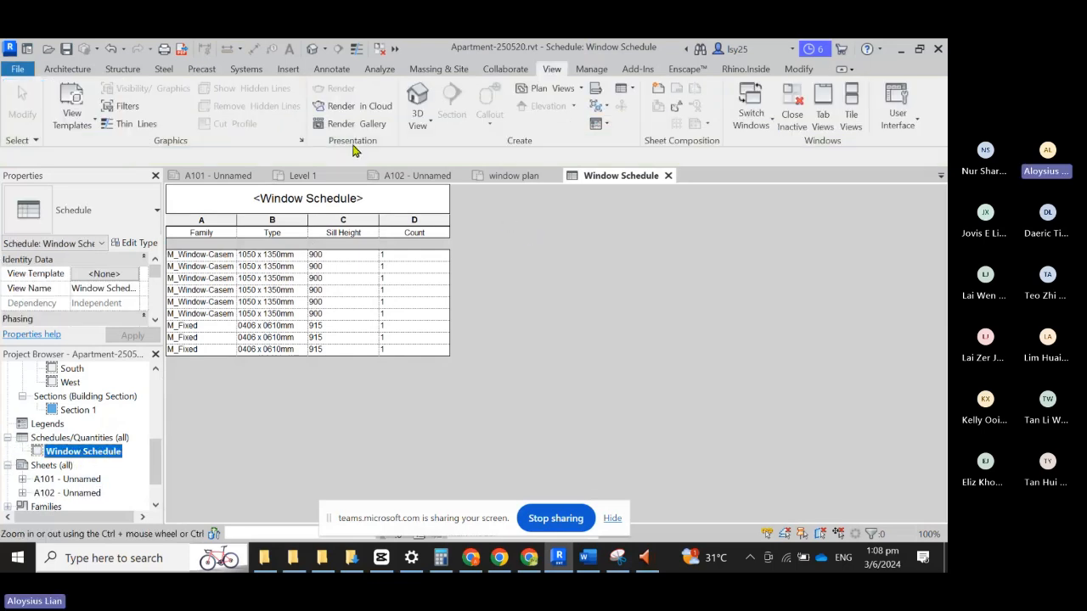
pyautogui.click(398, 176)
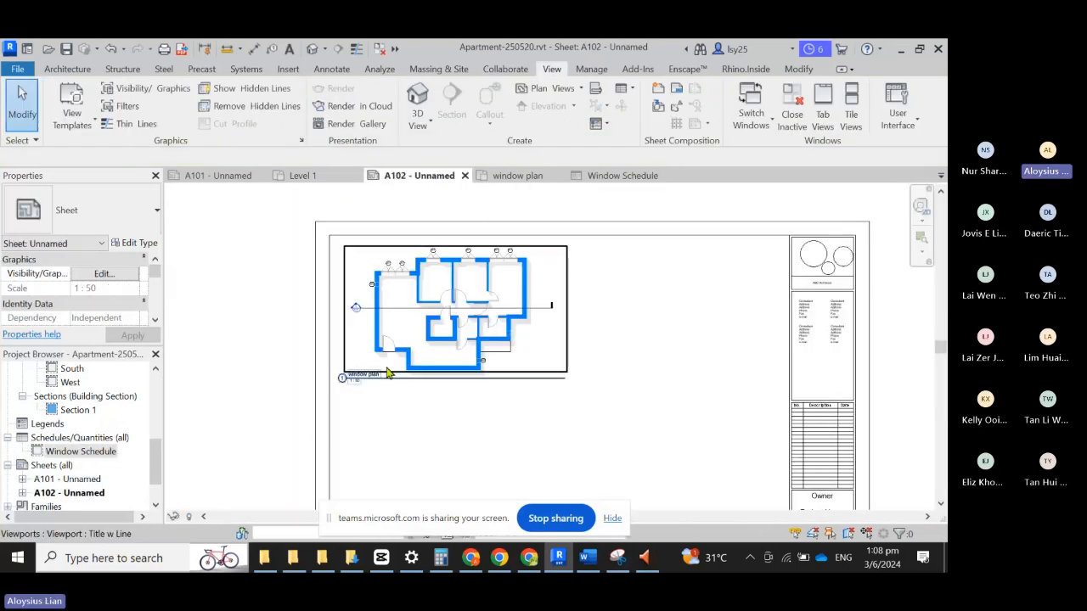
pyautogui.click(80, 451)
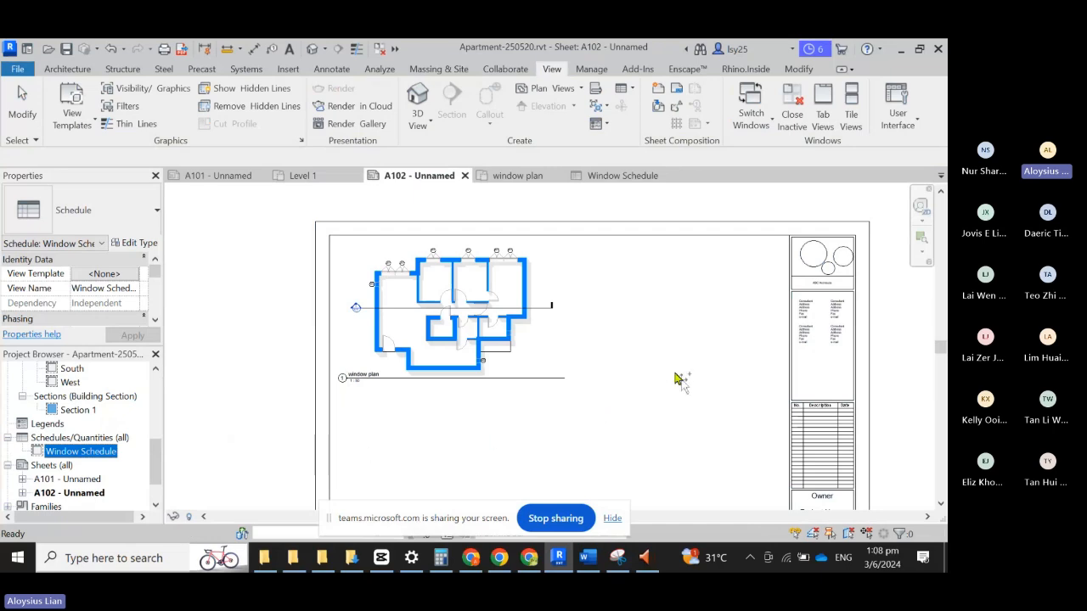
pyautogui.moveTo(705, 336); pyautogui.dragTo(656, 319)
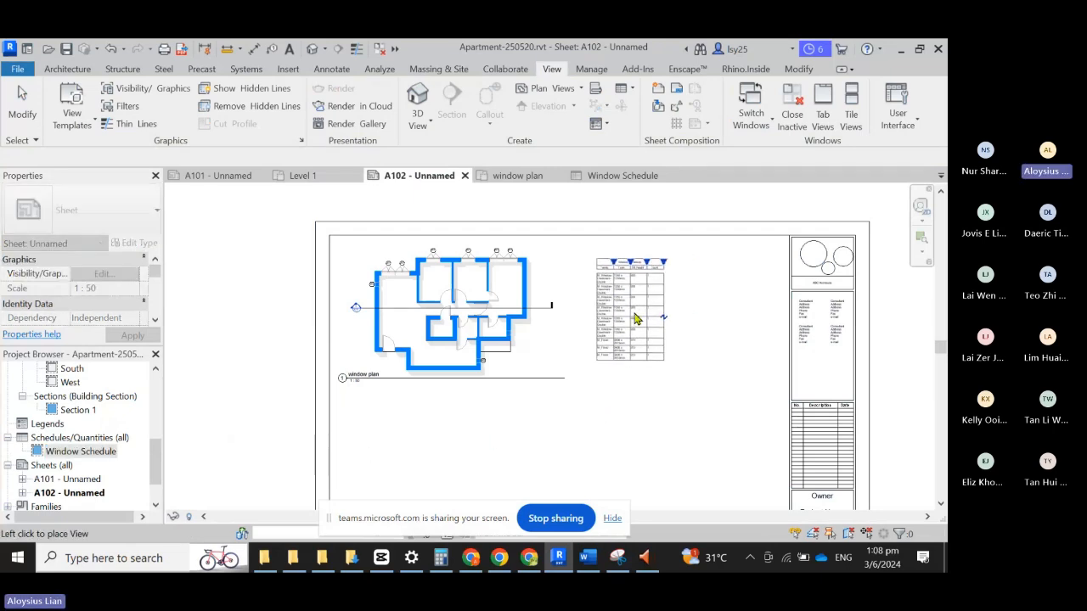
pyautogui.click(642, 321)
pyautogui.click(742, 337)
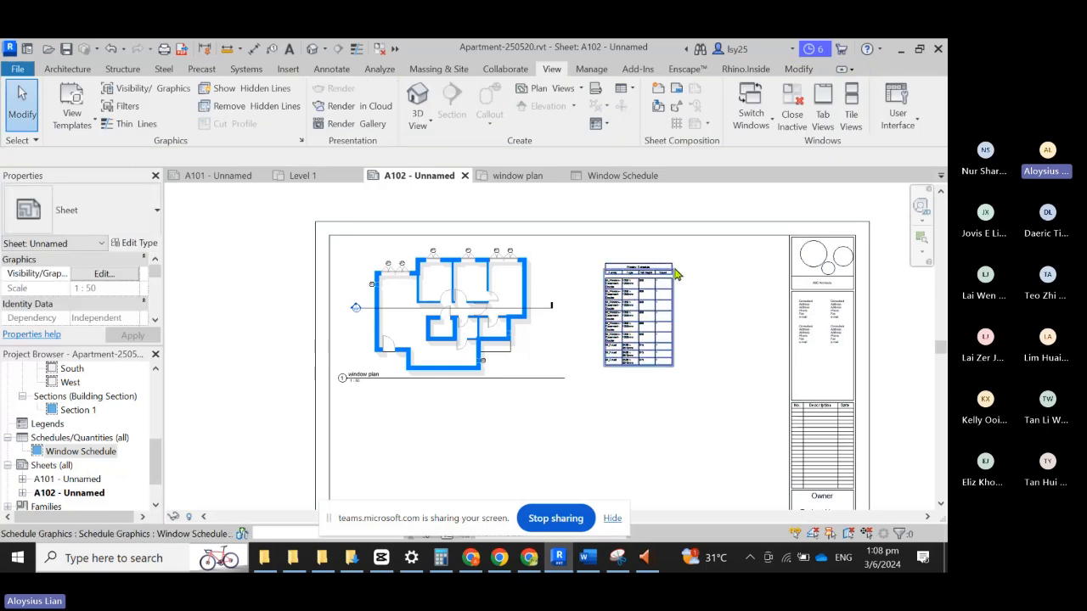
# Step: Examine the rows and column layout of the window schedule placed on sheet A102
pyautogui.scroll(2, 674, 269)
pyautogui.scroll(2, 750, 420)
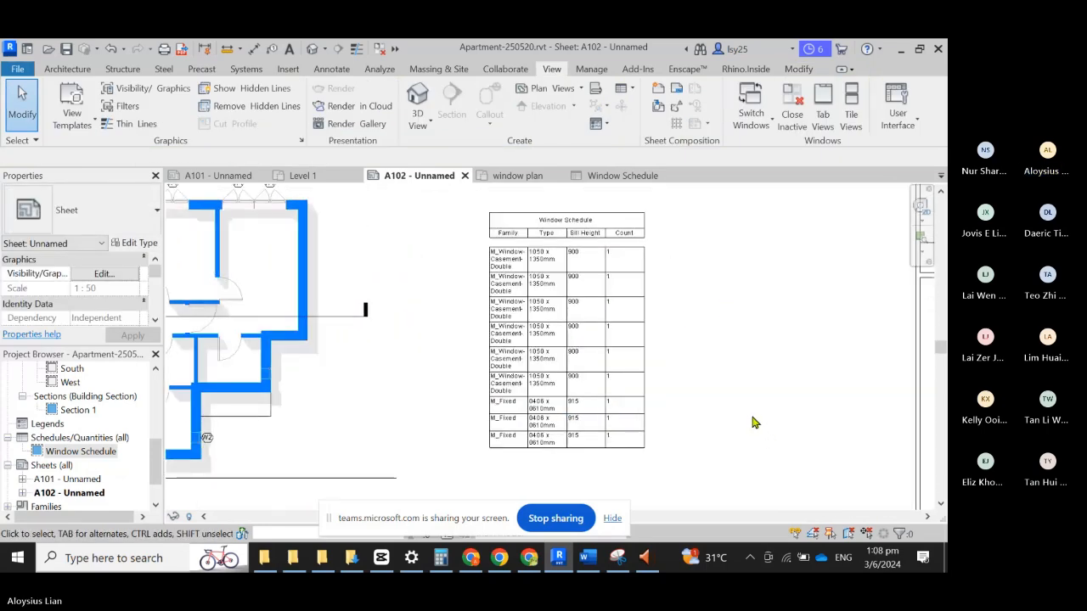
pyautogui.scroll(-4, 651, 352)
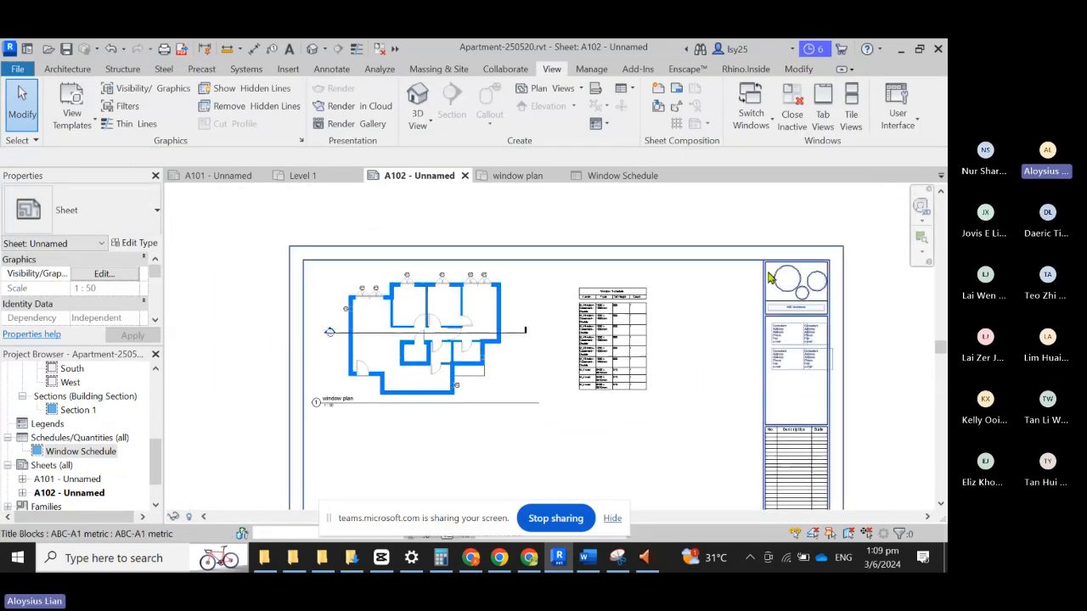
pyautogui.scroll(-1, 844, 243)
pyautogui.scroll(1, 507, 463)
pyautogui.scroll(-2, 594, 318)
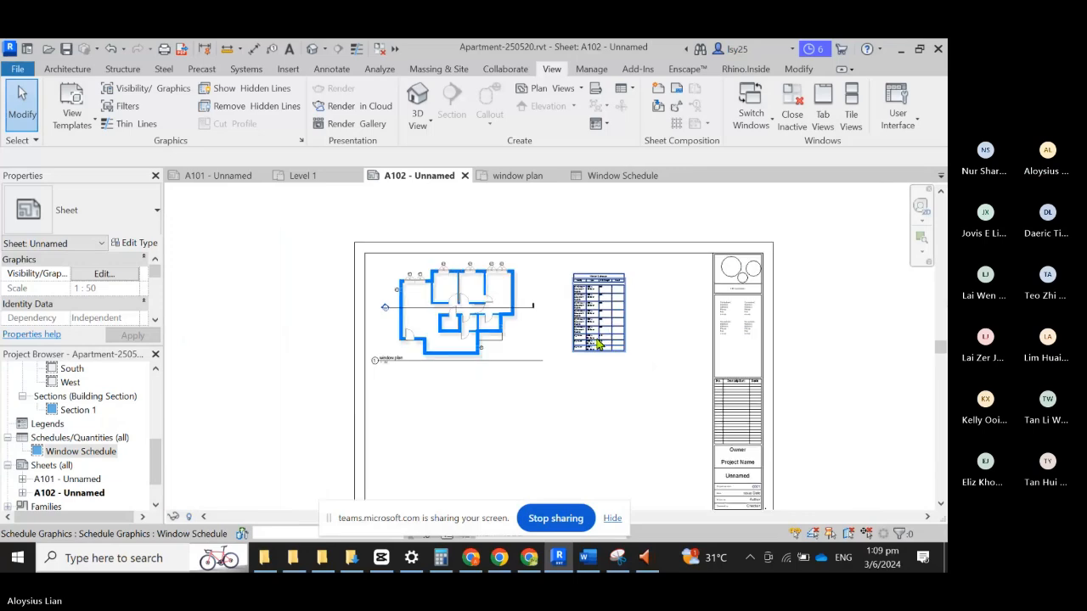
pyautogui.scroll(1, 594, 340)
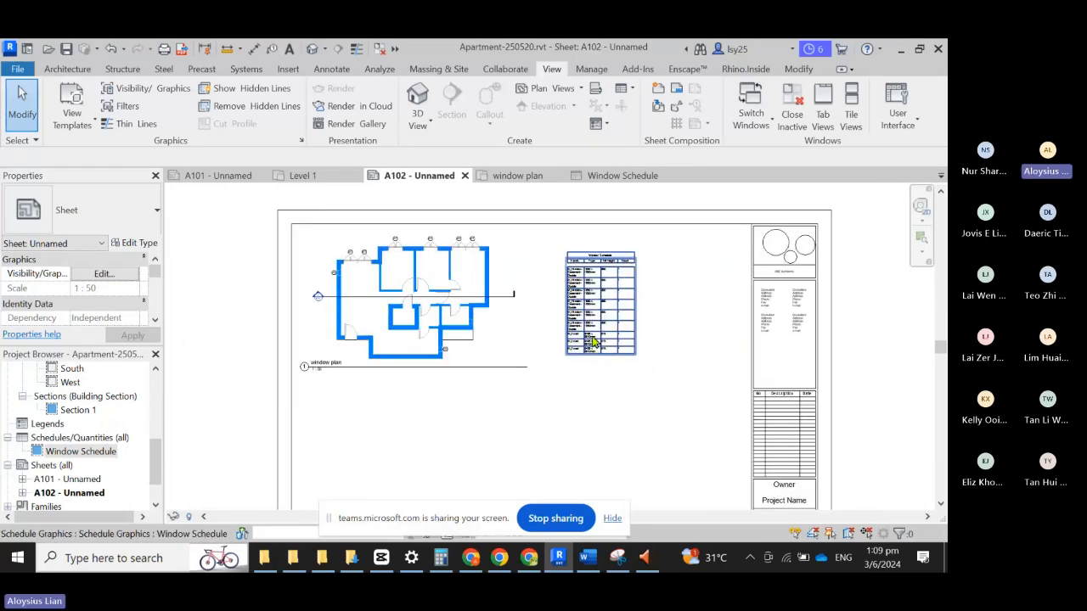
pyautogui.scroll(5, 595, 340)
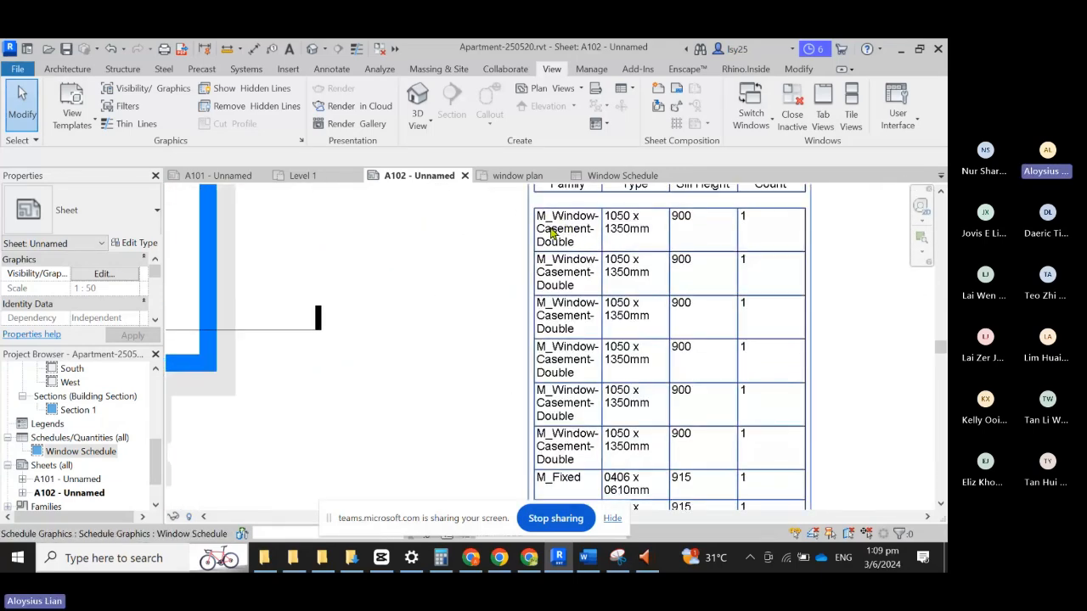
# Step: Review how the window schedule placed on sheet A102 lists each window instance
pyautogui.scroll(-1, 553, 234)
pyautogui.scroll(1, 558, 237)
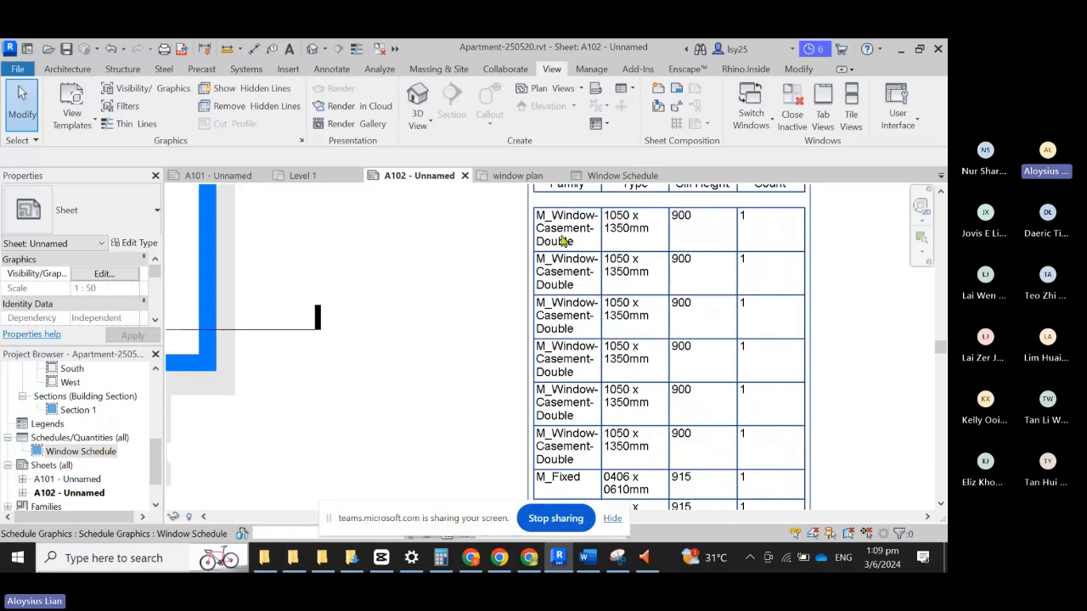
pyautogui.scroll(-1, 577, 449)
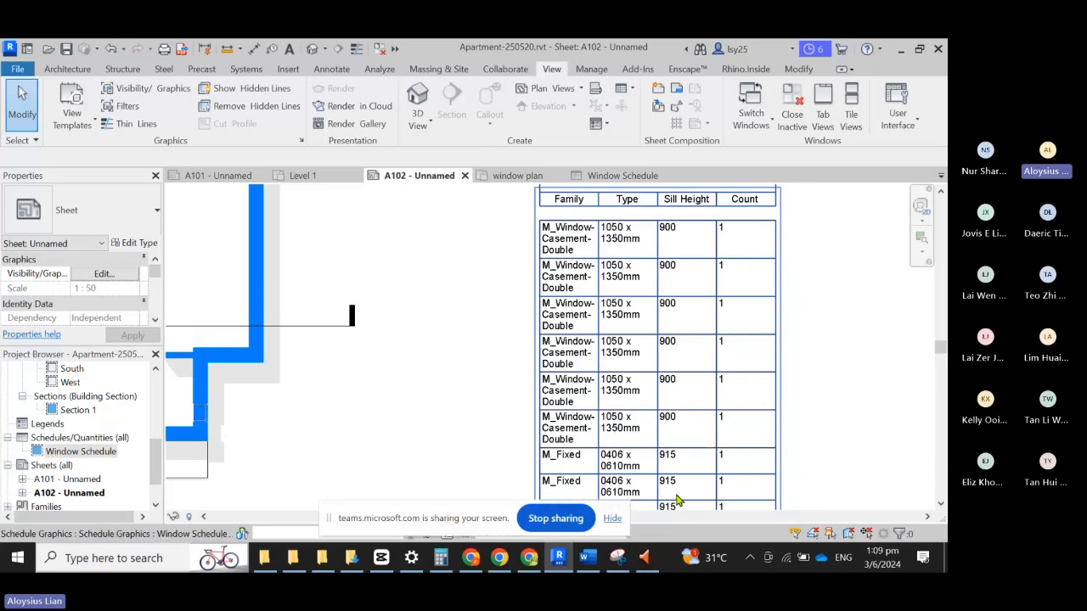
pyautogui.scroll(-1, 692, 429)
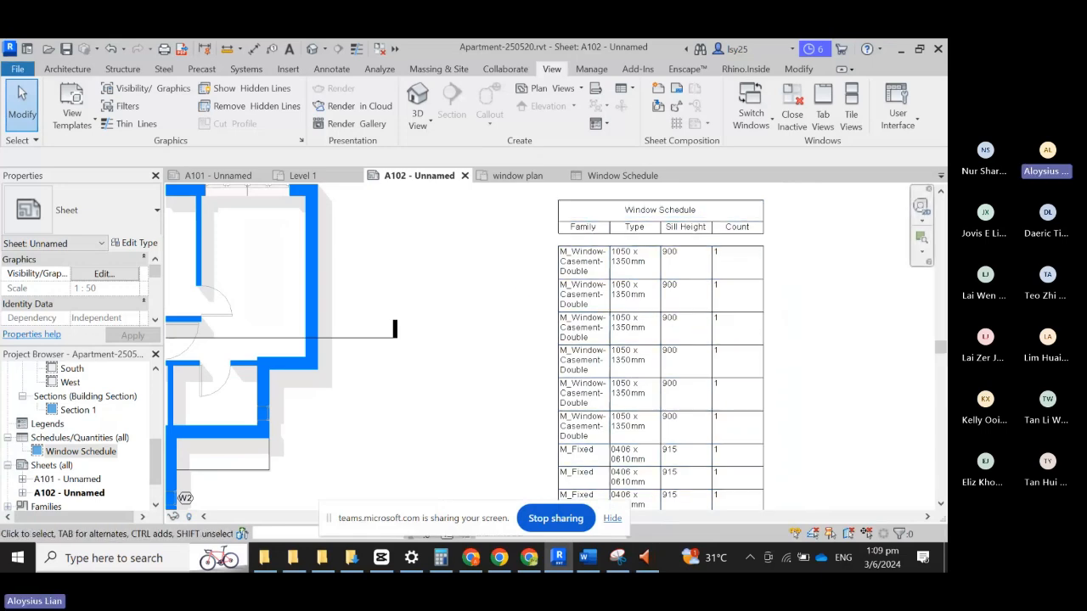
pyautogui.scroll(-2, 453, 262)
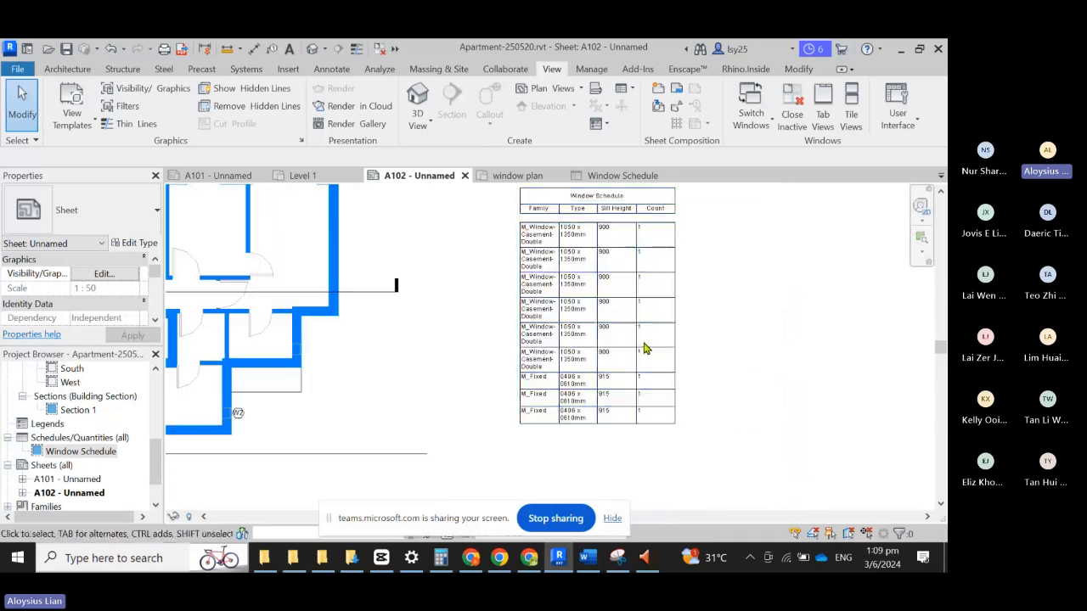
pyautogui.click(626, 323)
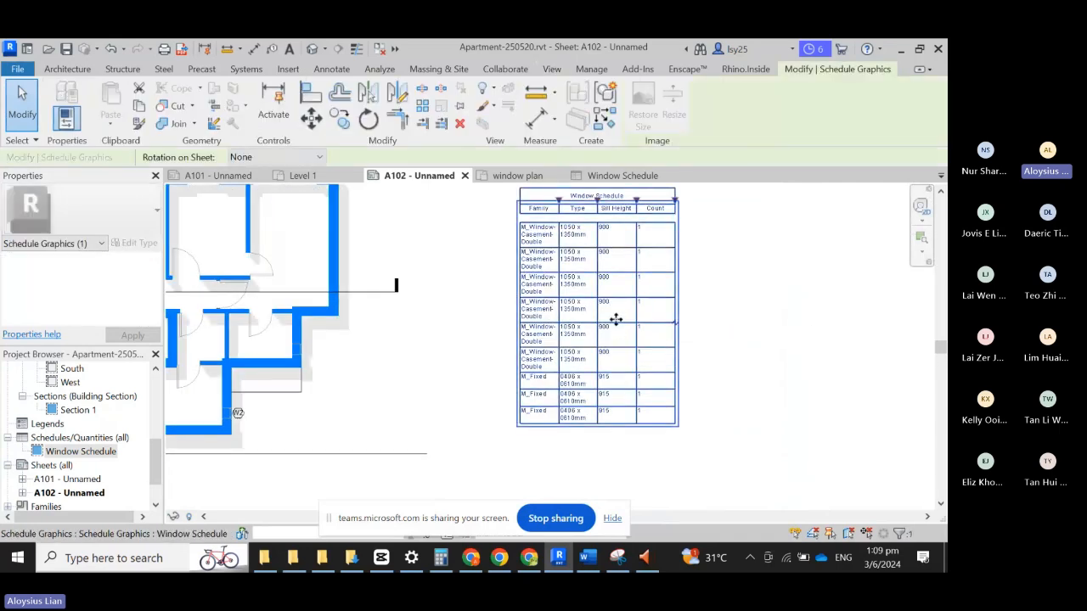
# Step: Open the Window Schedule view and turn off Itemize every instance in its sorting and grouping settings
pyautogui.scroll(4, 78, 426)
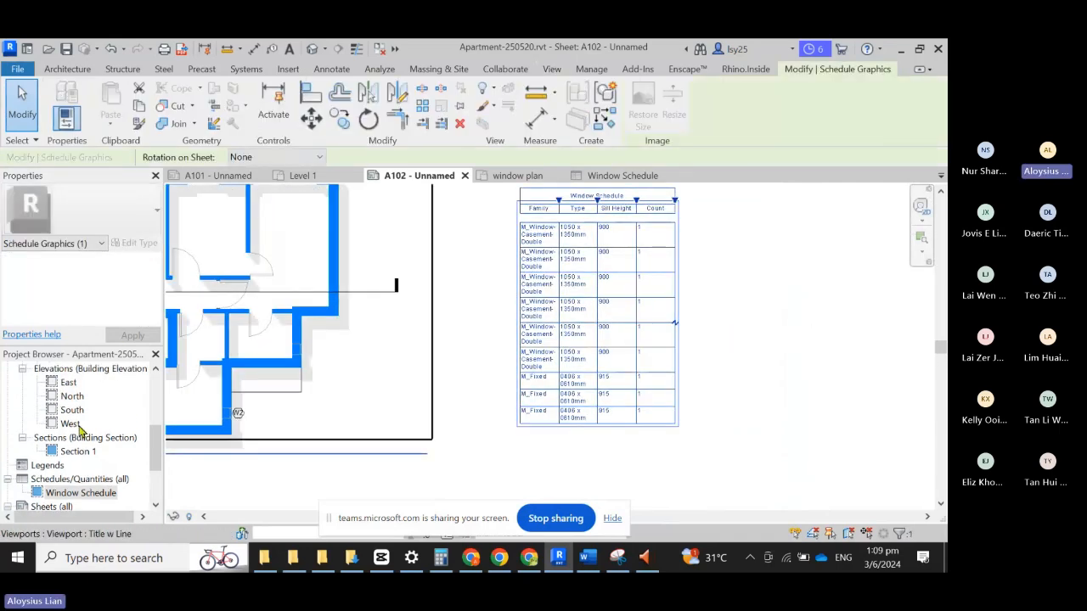
pyautogui.scroll(2, 78, 426)
pyautogui.scroll(-5, 84, 441)
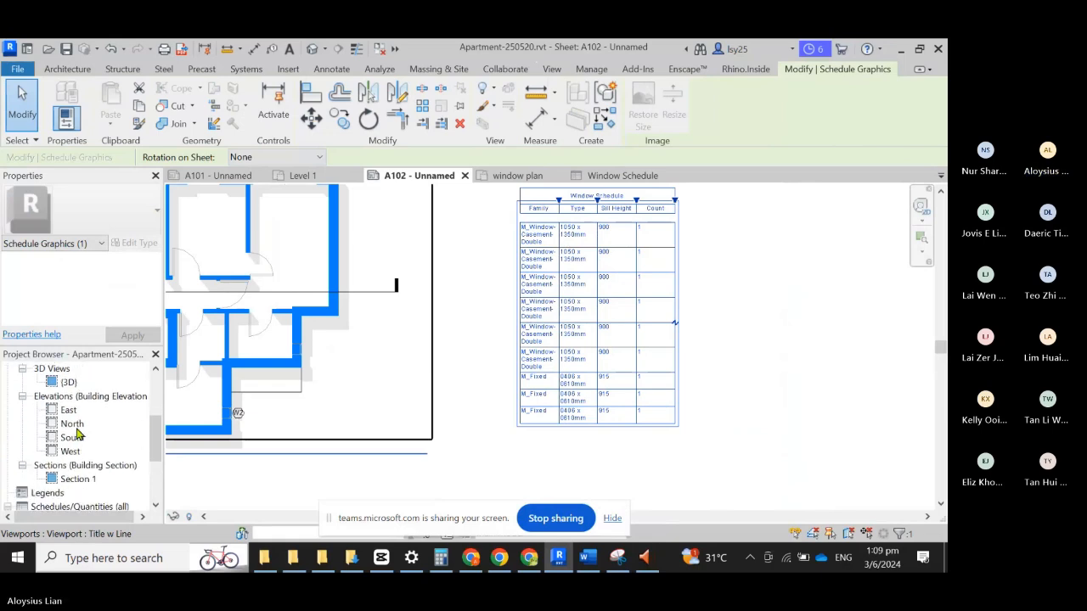
pyautogui.doubleClick(94, 465)
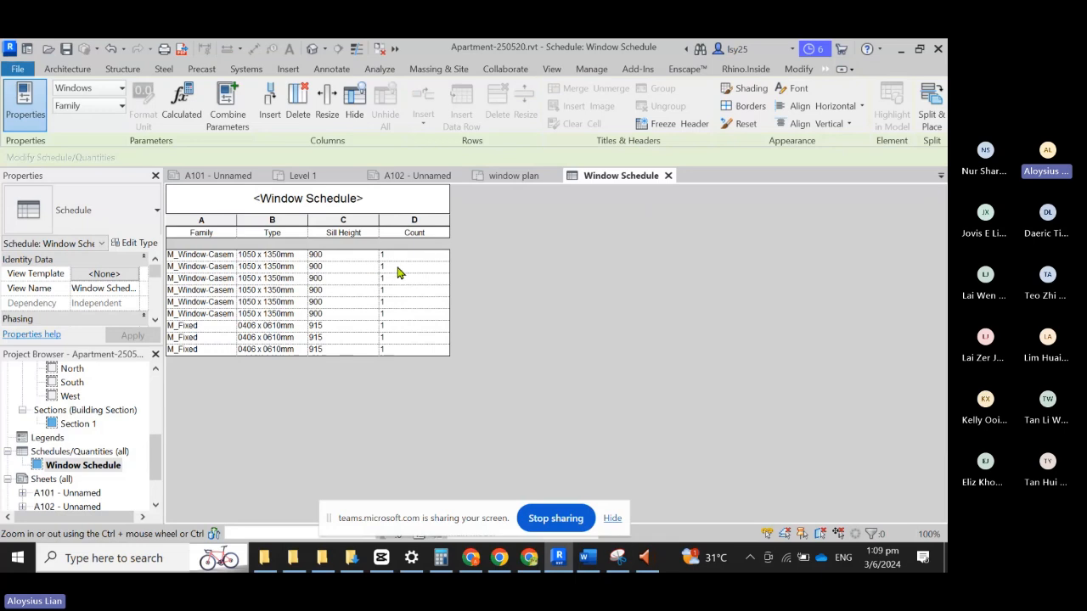
pyautogui.scroll(-5, 93, 293)
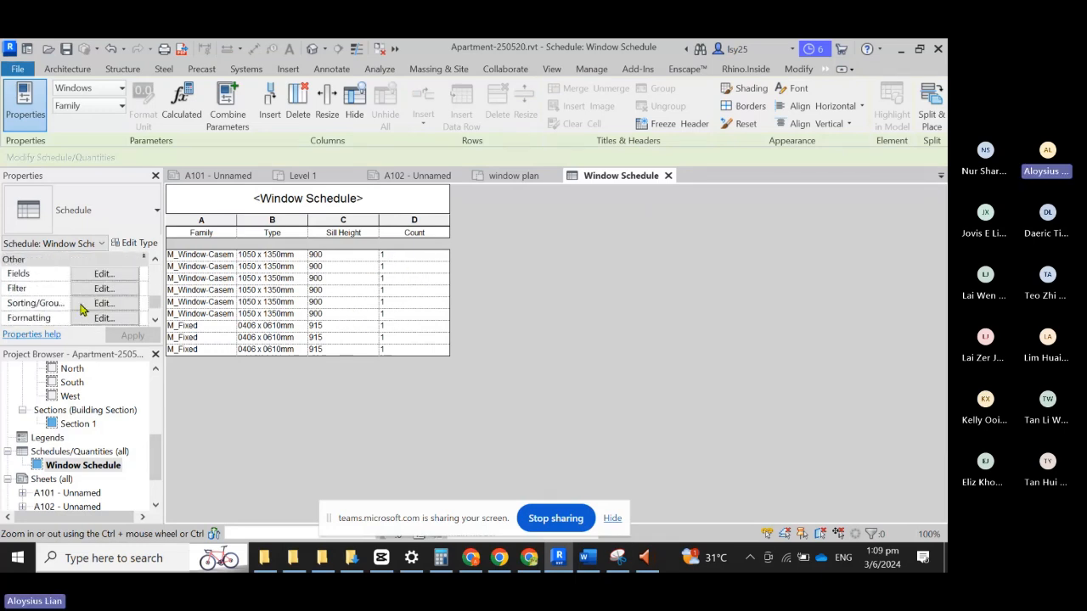
pyautogui.click(104, 306)
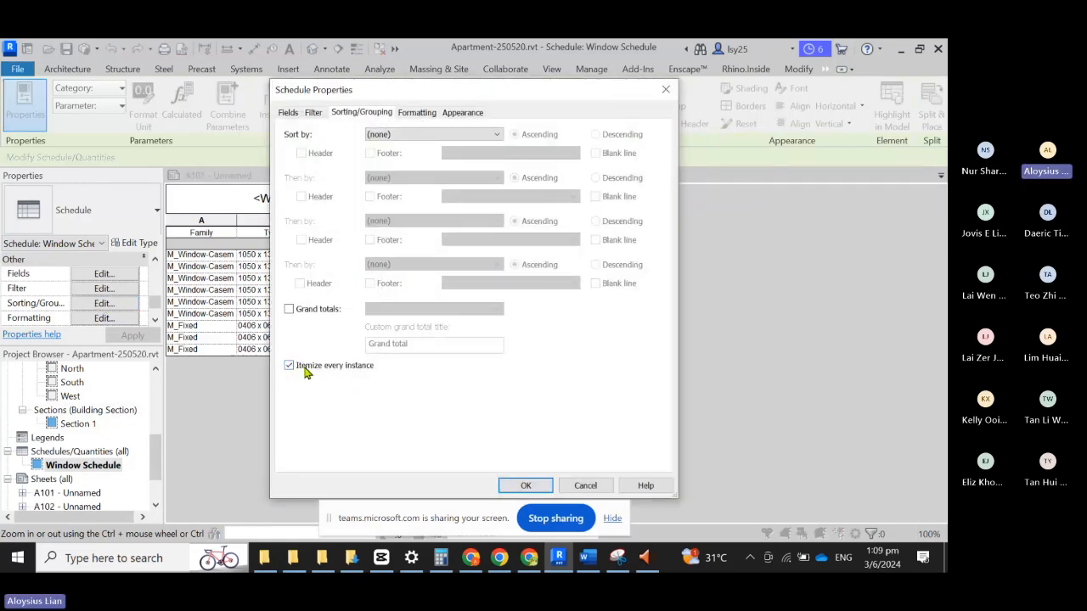
pyautogui.click(290, 365)
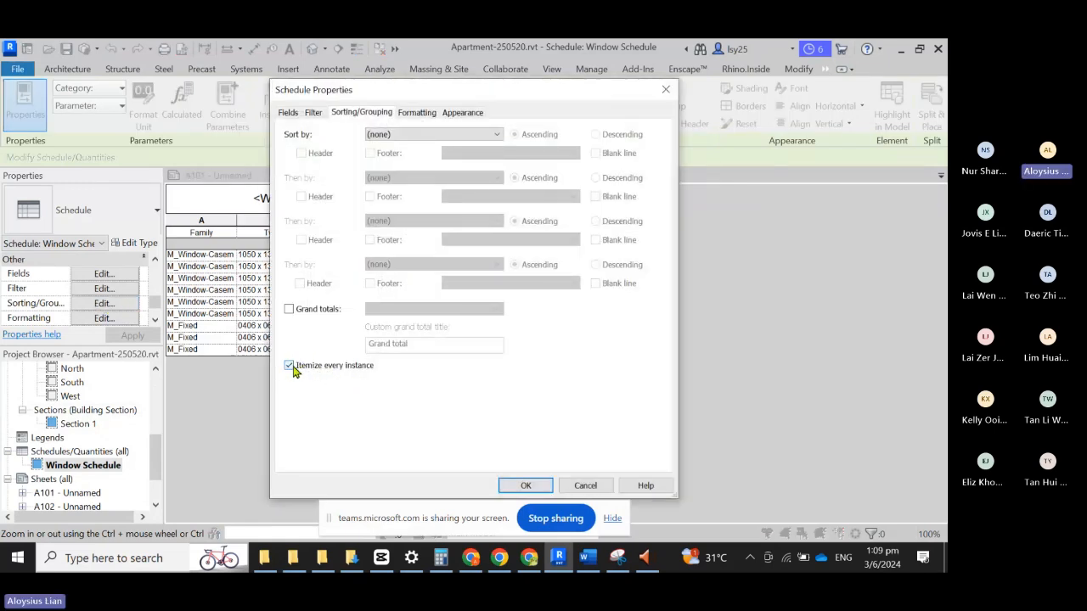
pyautogui.click(522, 485)
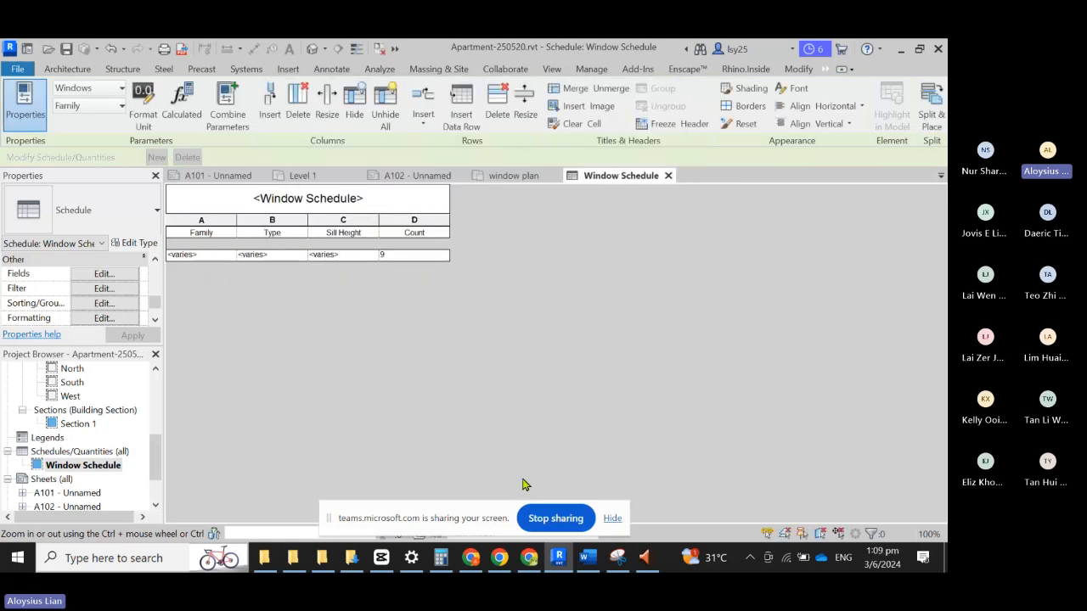
# Step: Try M_Window-Casement-Double, M_Window-Double-Hung and M_Fixed in turn as the family of the schedule's combined row
pyautogui.click(191, 257)
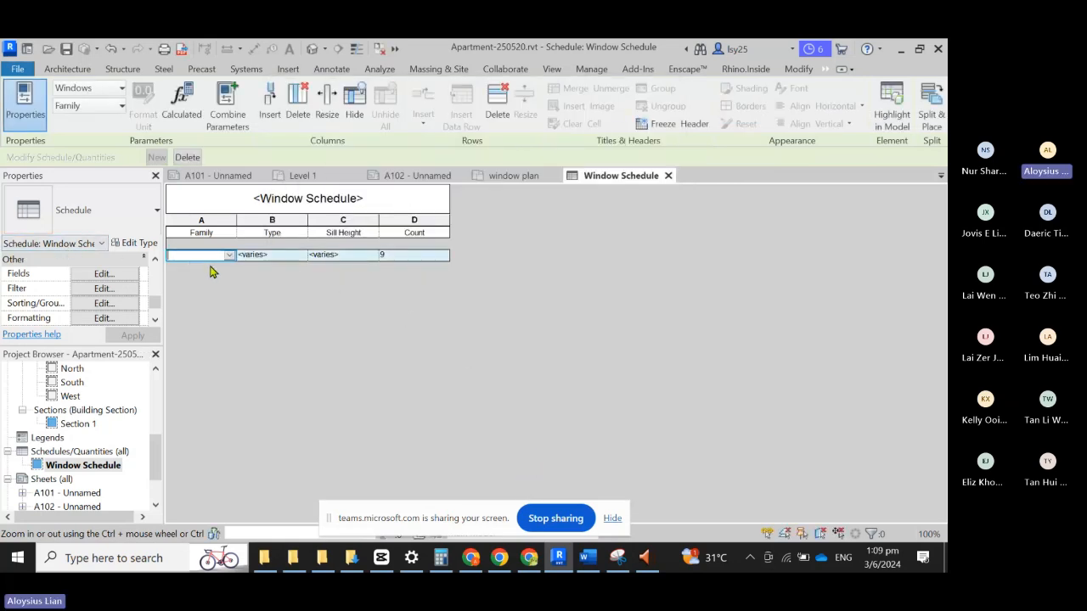
pyautogui.click(229, 255)
pyautogui.click(204, 275)
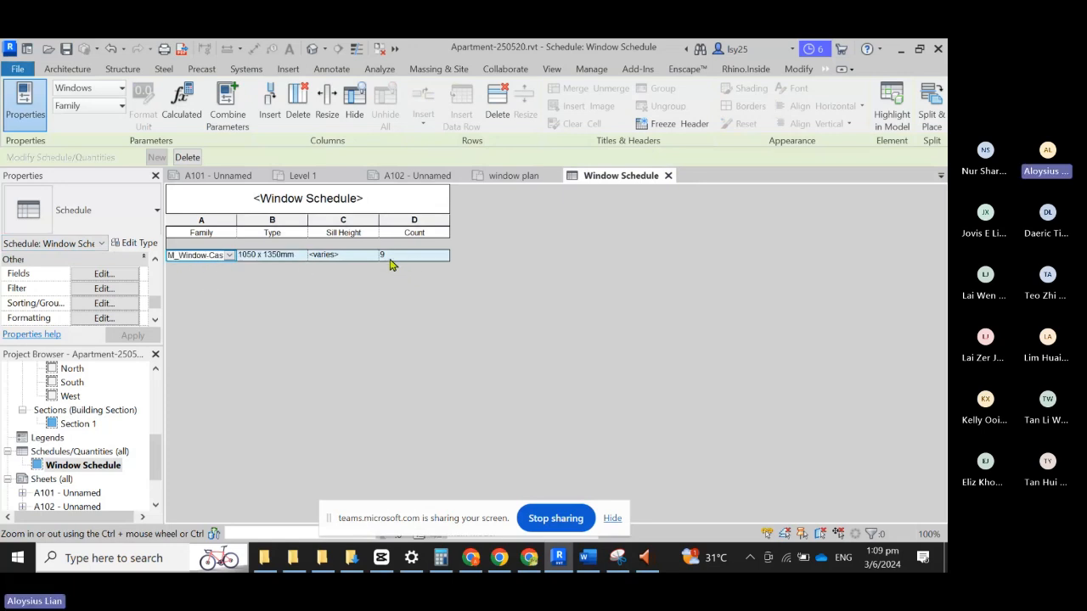
pyautogui.click(229, 256)
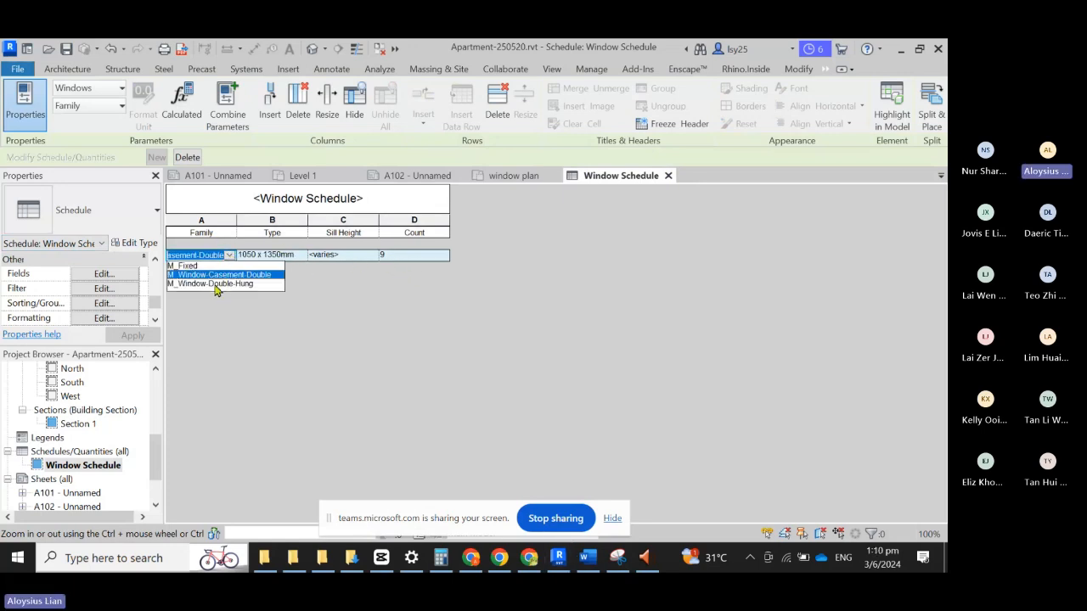
pyautogui.click(215, 286)
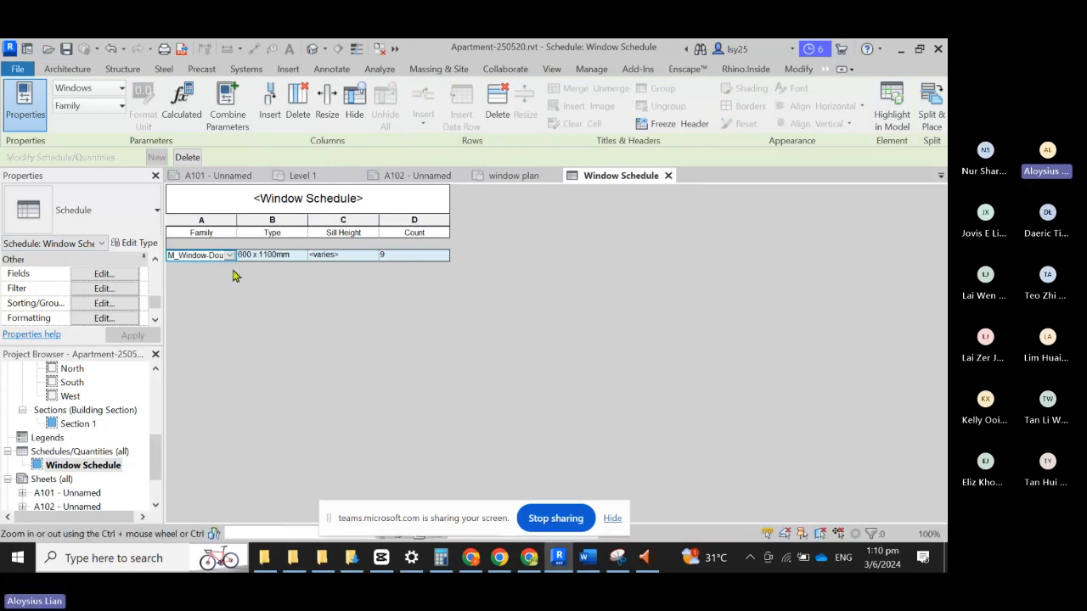
pyautogui.click(230, 256)
pyautogui.click(208, 266)
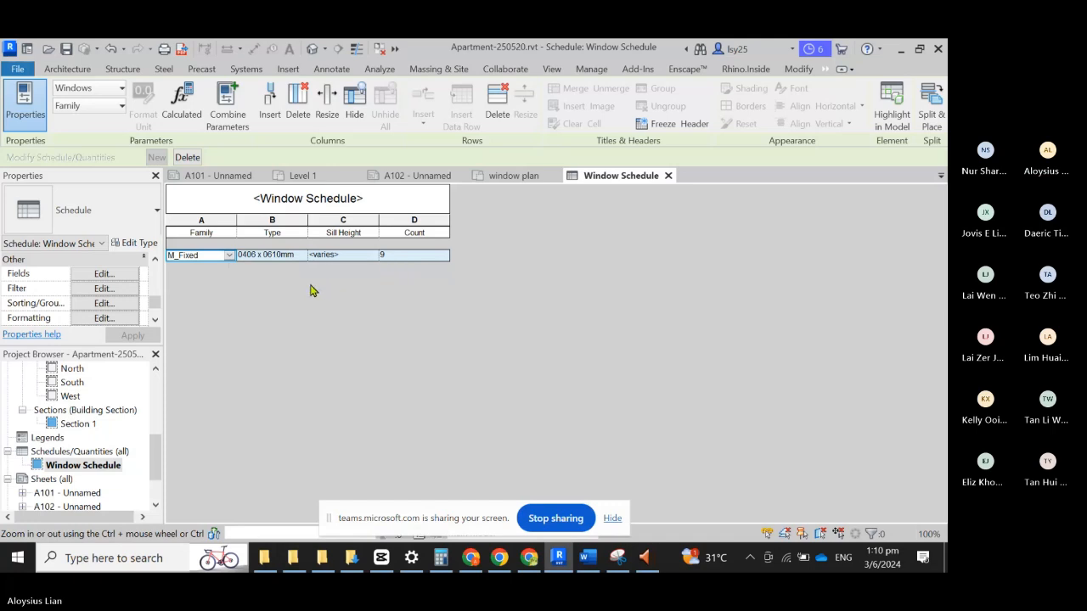
pyautogui.click(228, 256)
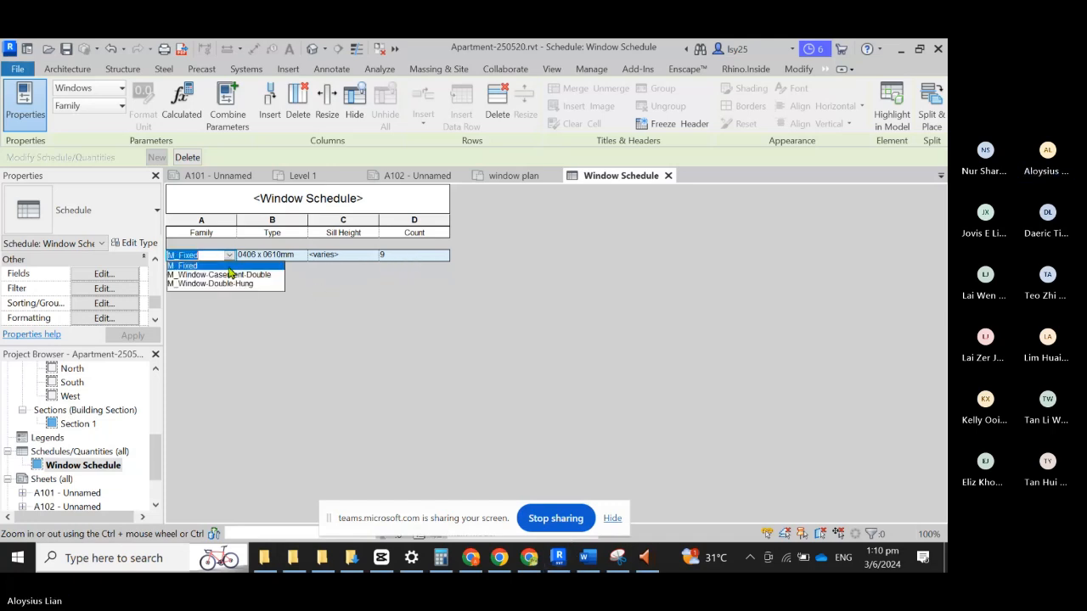
pyautogui.click(244, 312)
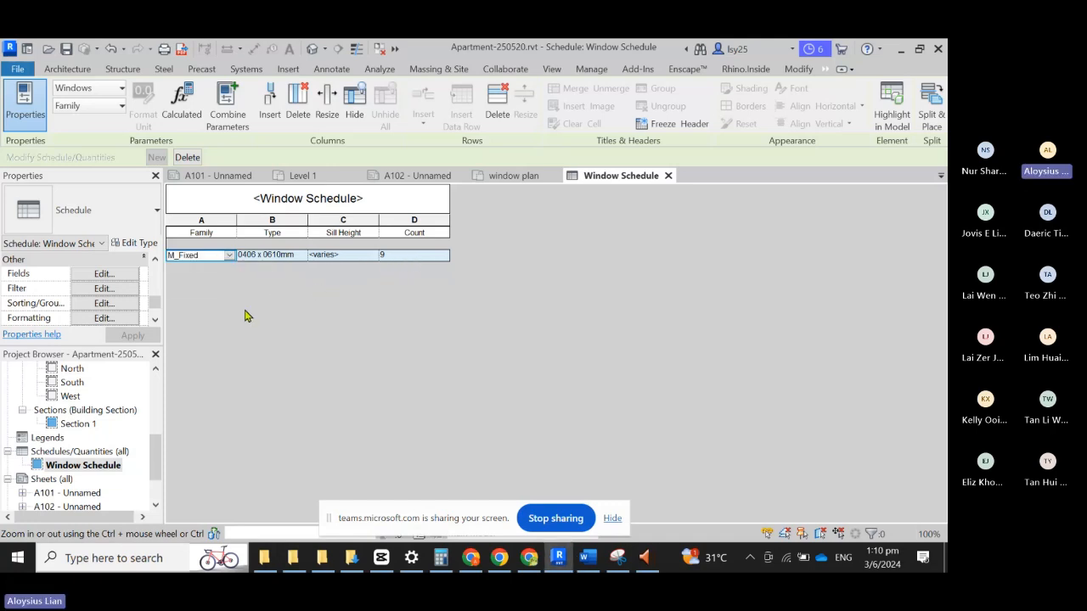
# Step: Set the window schedule to sort by Family and check the family choices of the combined row
pyautogui.click(104, 303)
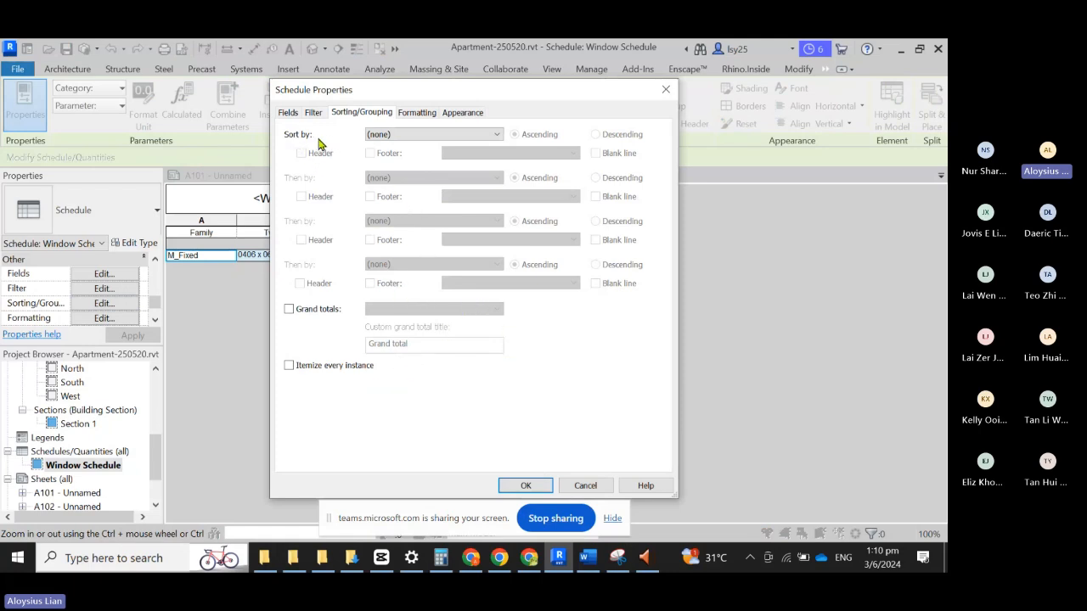
pyautogui.click(428, 136)
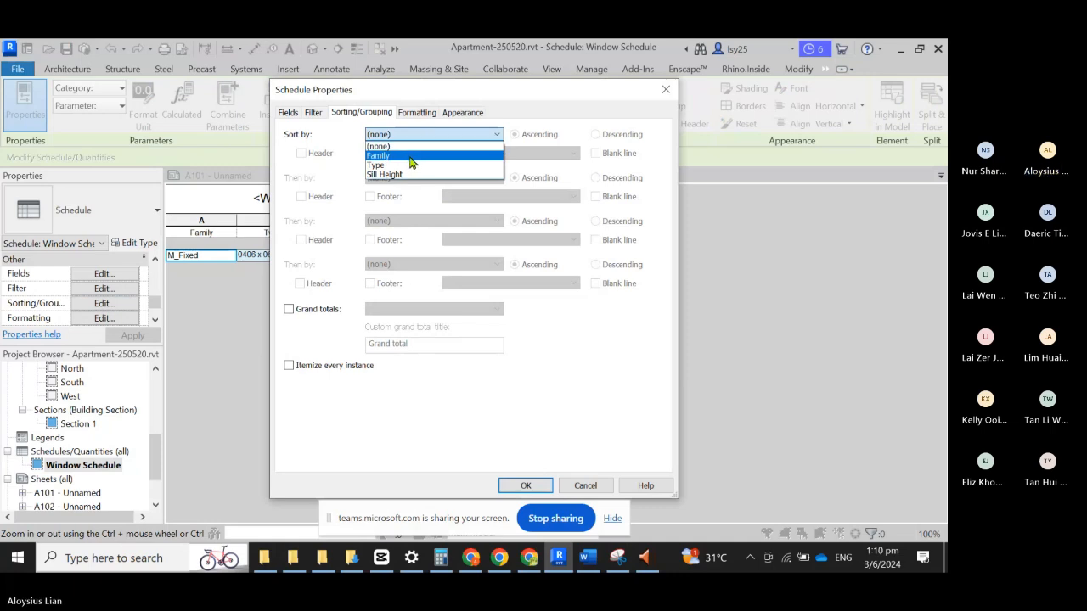
pyautogui.click(411, 157)
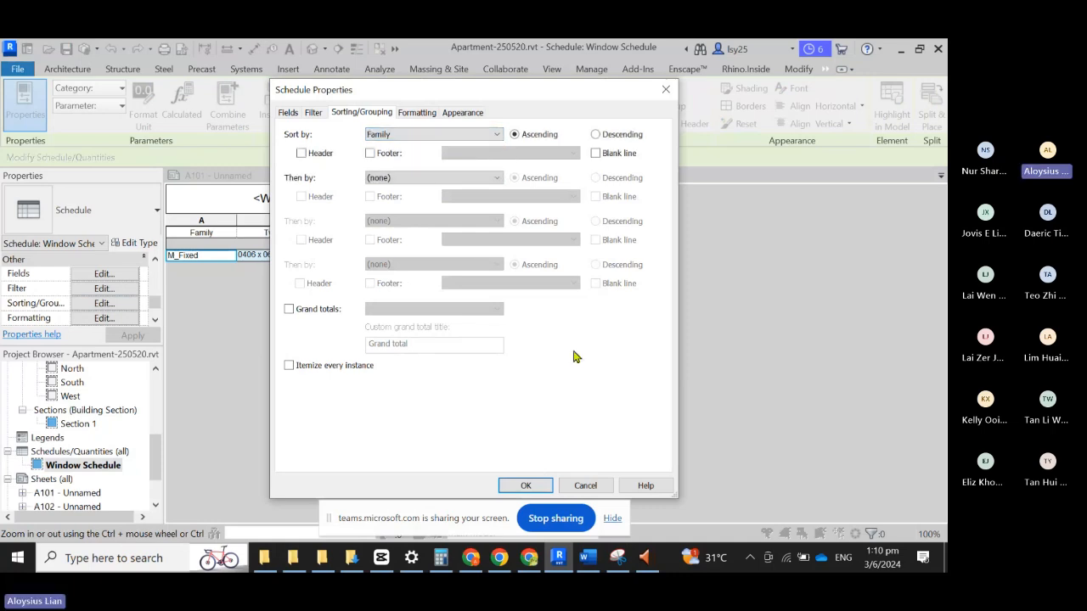
pyautogui.click(520, 488)
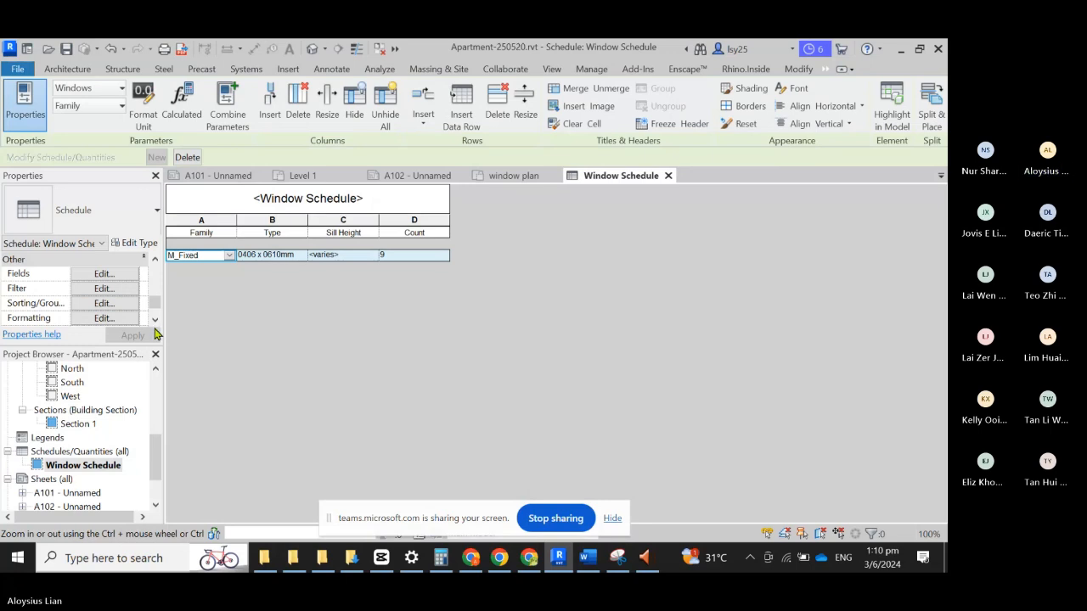
pyautogui.click(301, 327)
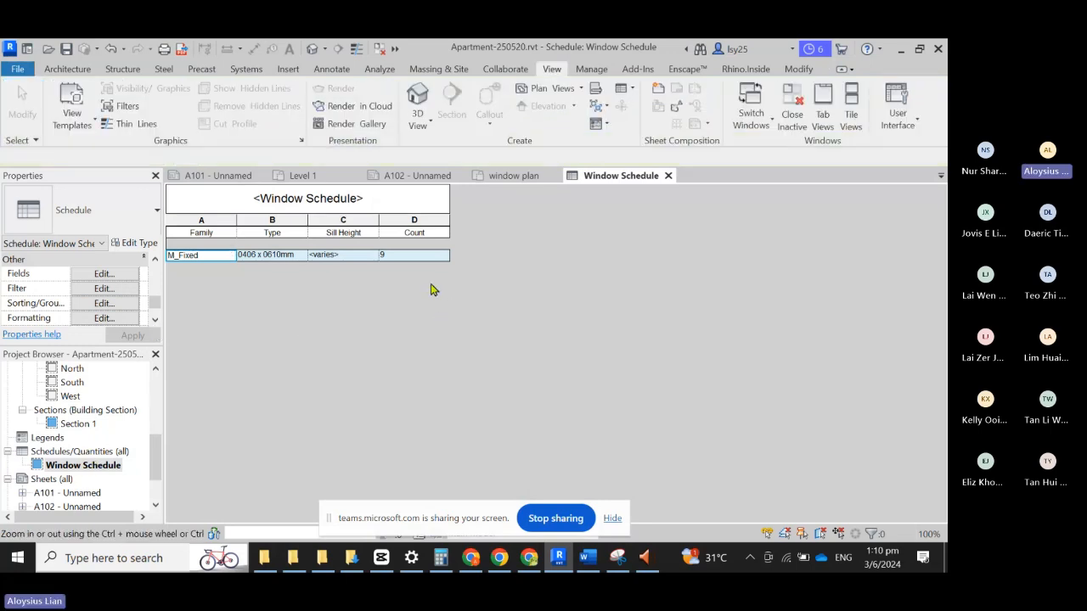
pyautogui.click(193, 259)
pyautogui.click(229, 256)
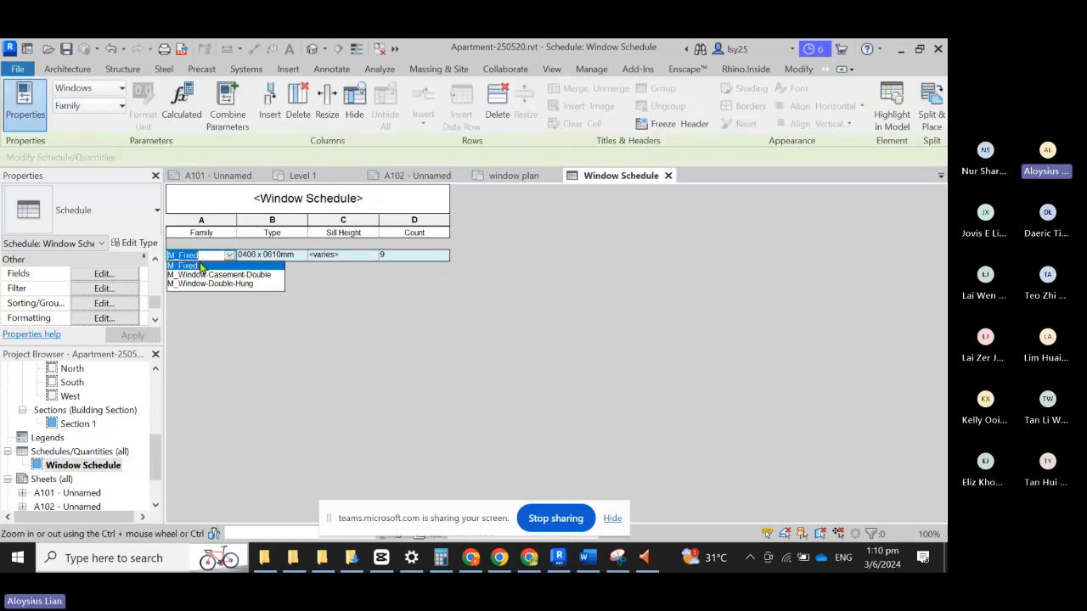
pyautogui.click(268, 319)
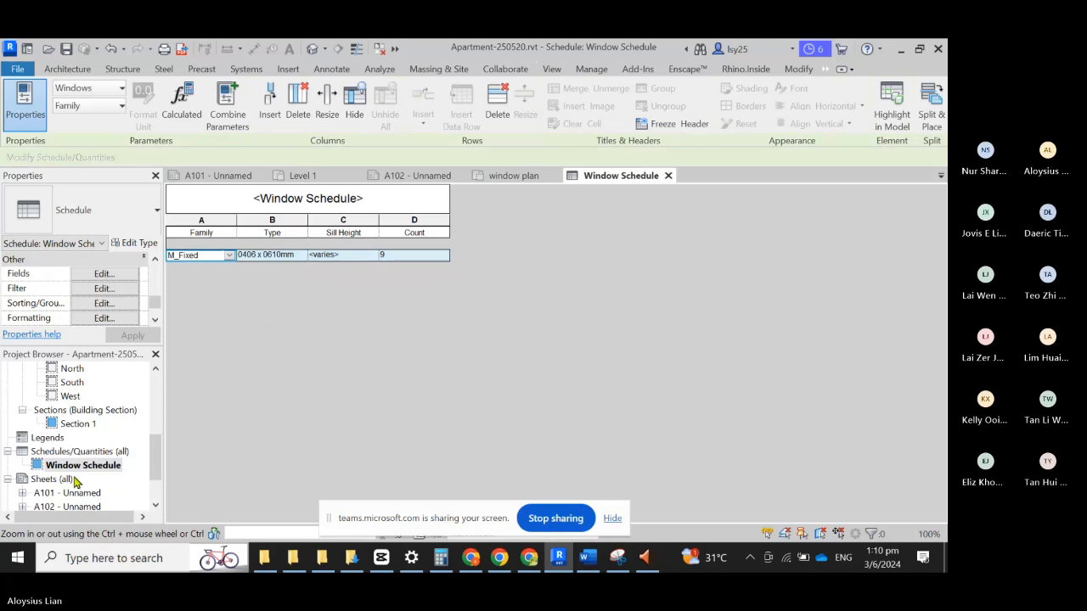
# Step: Recheck the schedule's Sort by setting, and undo the sorting change and the family changes to the combined row
pyautogui.click(105, 304)
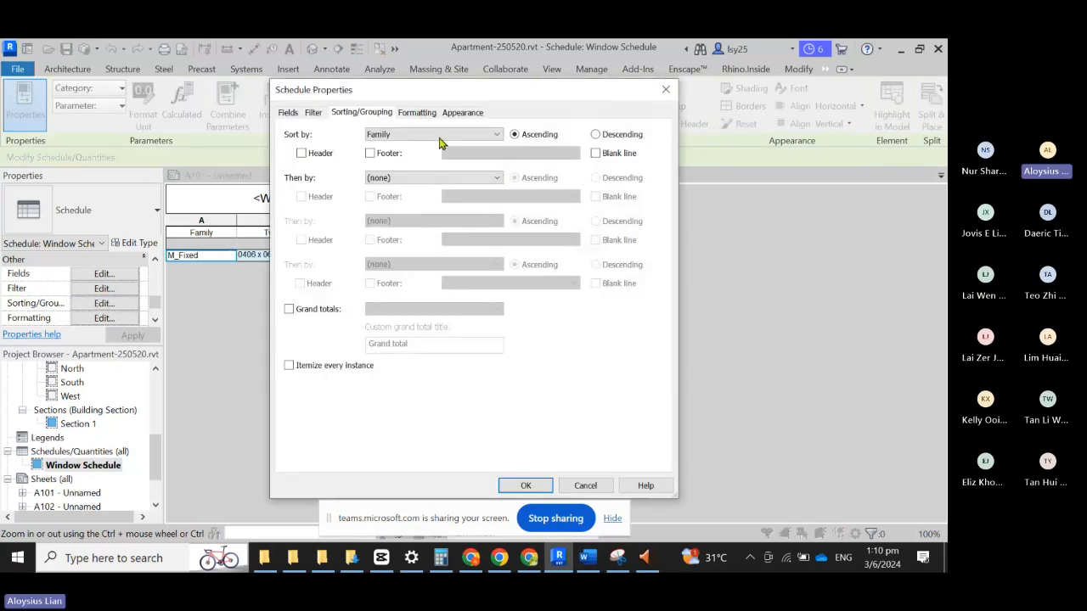
pyautogui.click(385, 132)
pyautogui.click(400, 165)
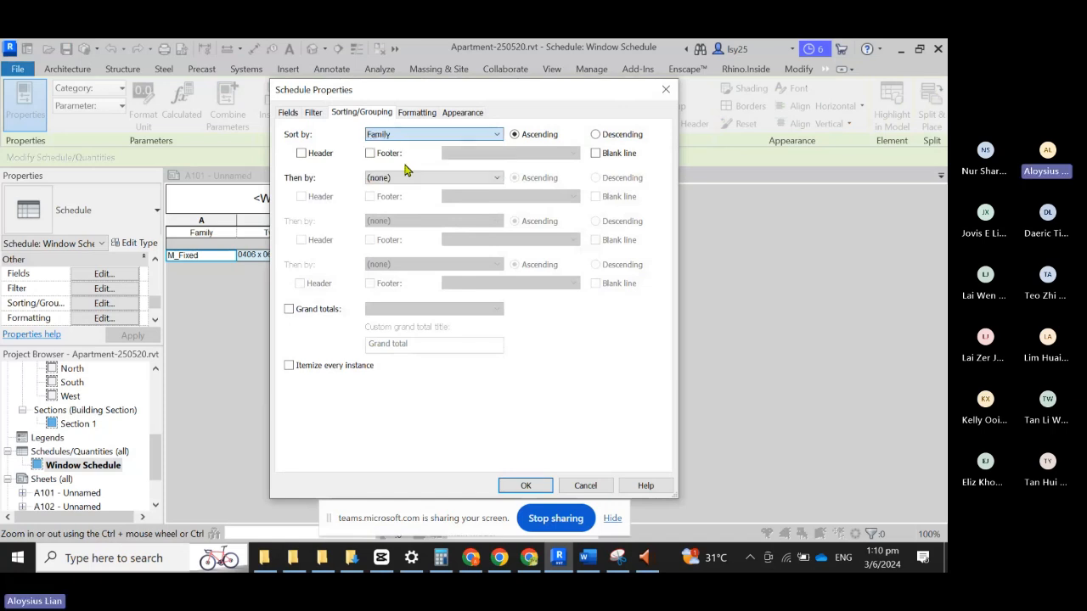
pyautogui.click(528, 486)
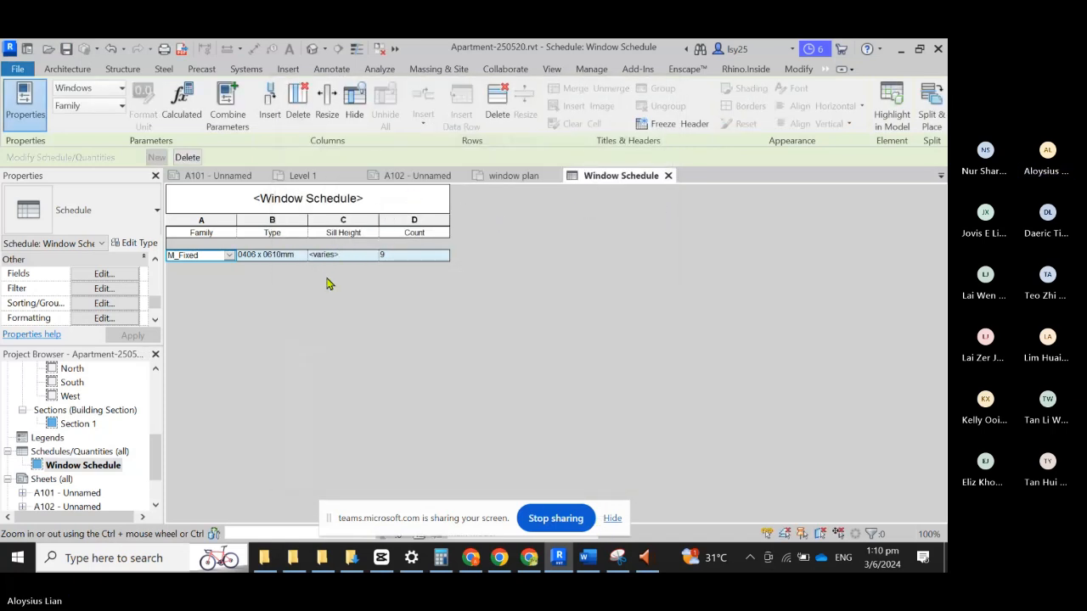
pyautogui.click(284, 254)
pyautogui.click(356, 255)
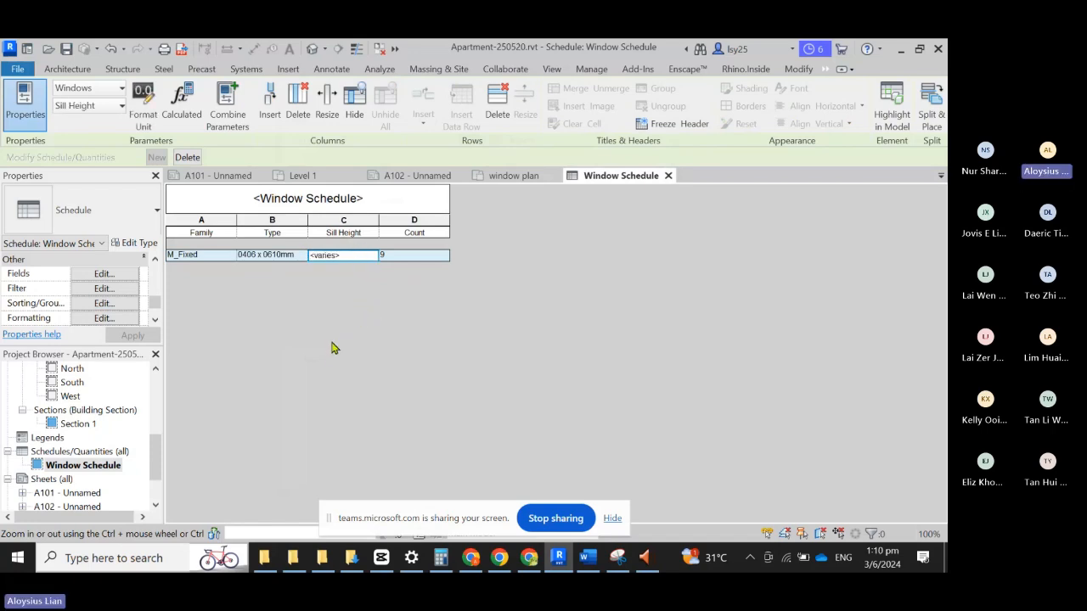
pyautogui.hotkey('ctrl', 'z')
pyautogui.hotkey('ctrl', 'z')
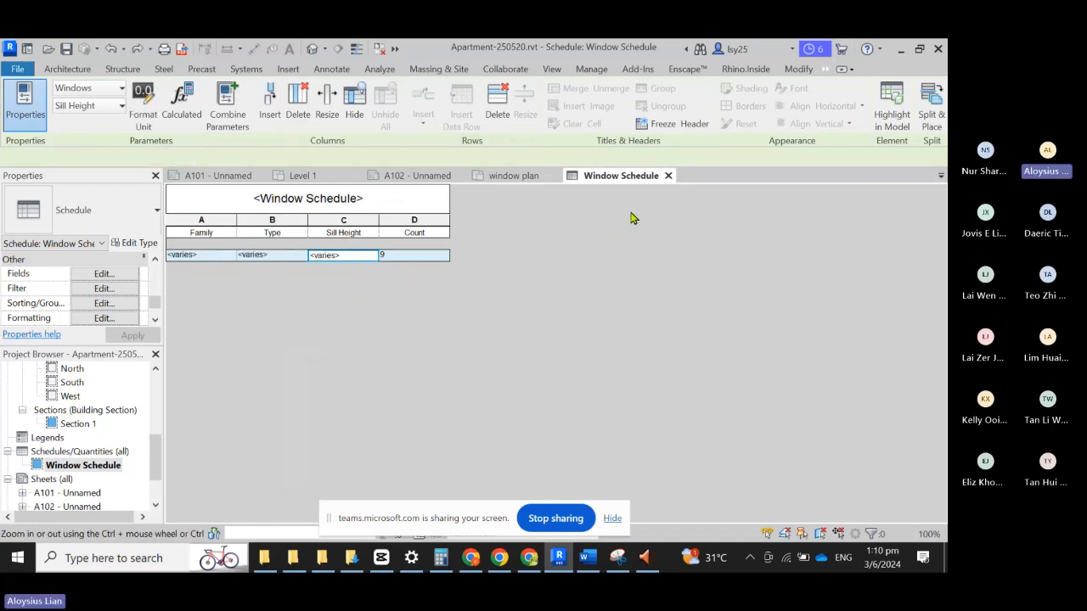
# Step: Sort the non-itemized window schedule by Family so the windows are grouped per family
pyautogui.click(103, 305)
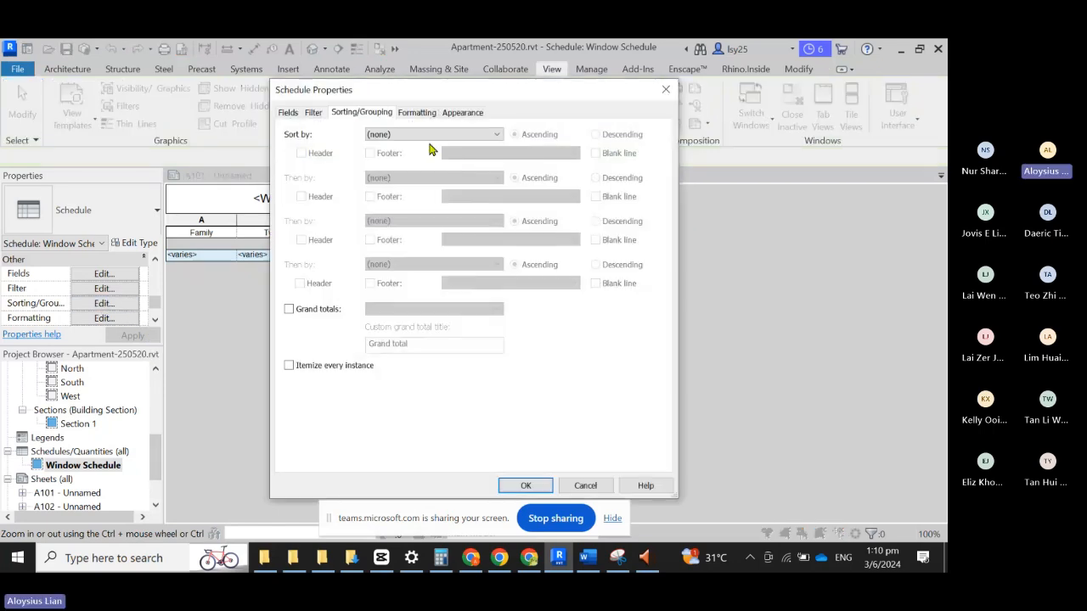
pyautogui.click(417, 134)
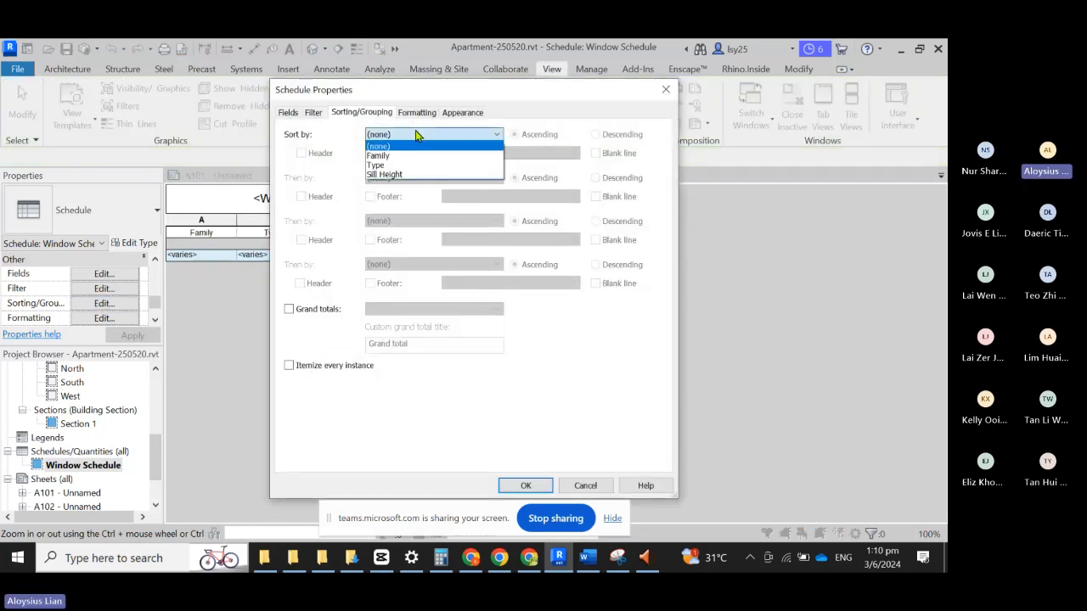
pyautogui.click(413, 157)
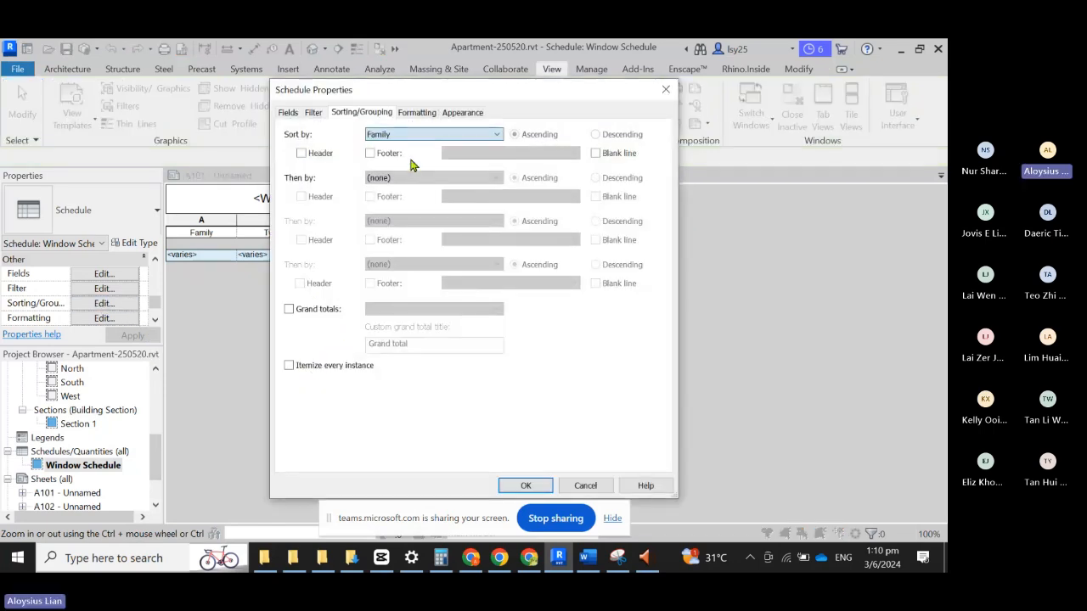
pyautogui.click(531, 485)
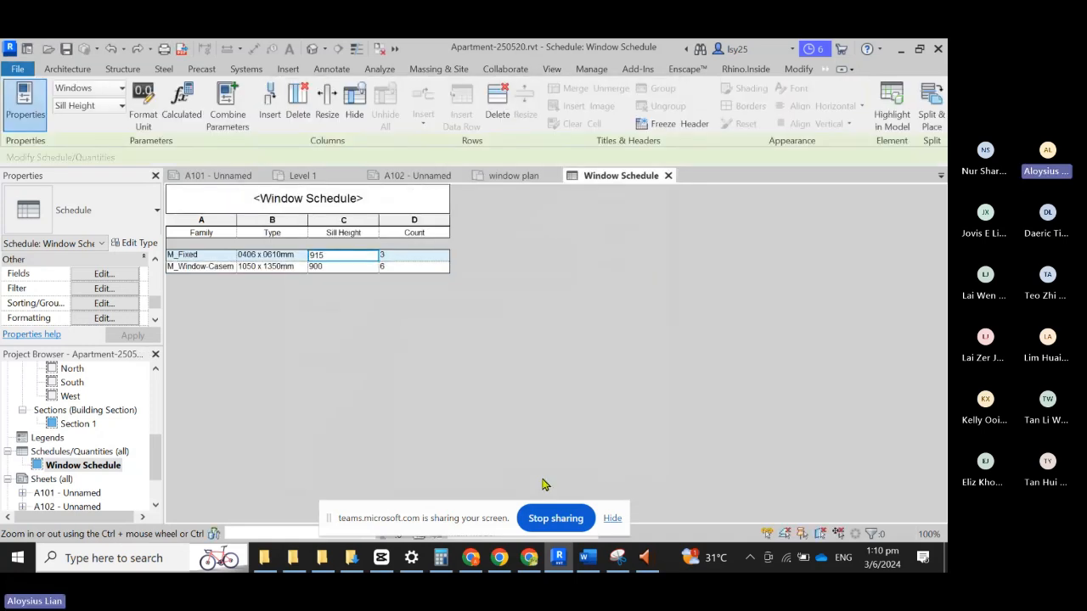
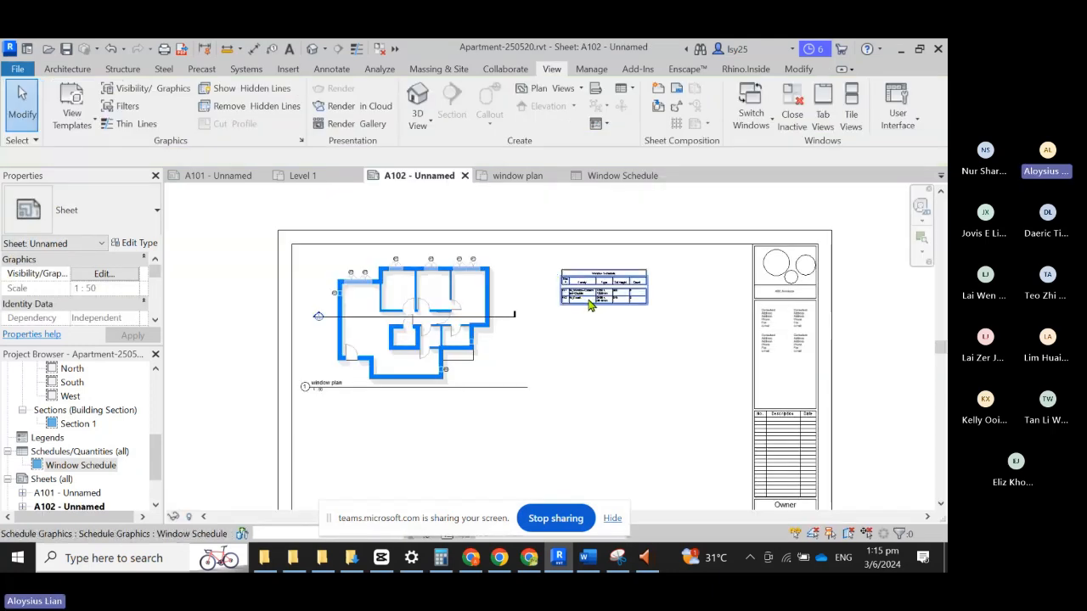
pyautogui.click(590, 305)
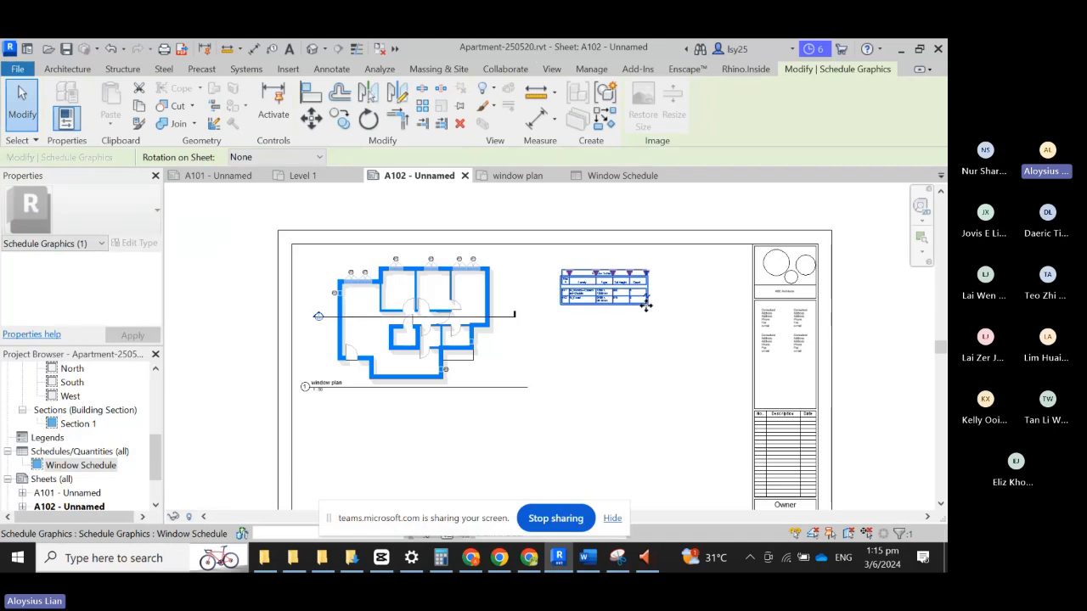
pyautogui.click(648, 369)
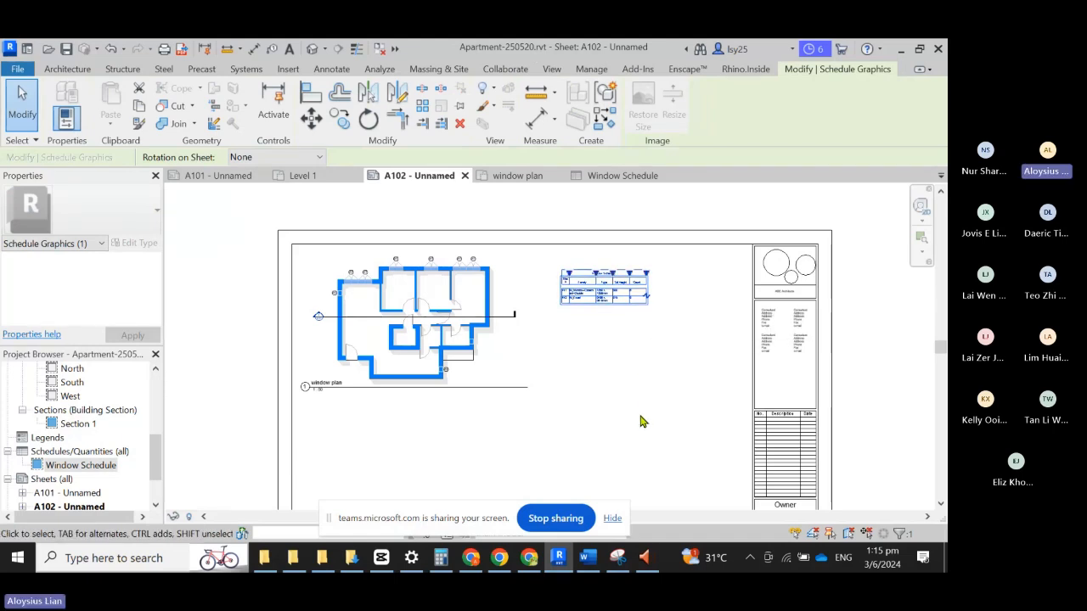
pyautogui.scroll(-2, 643, 405)
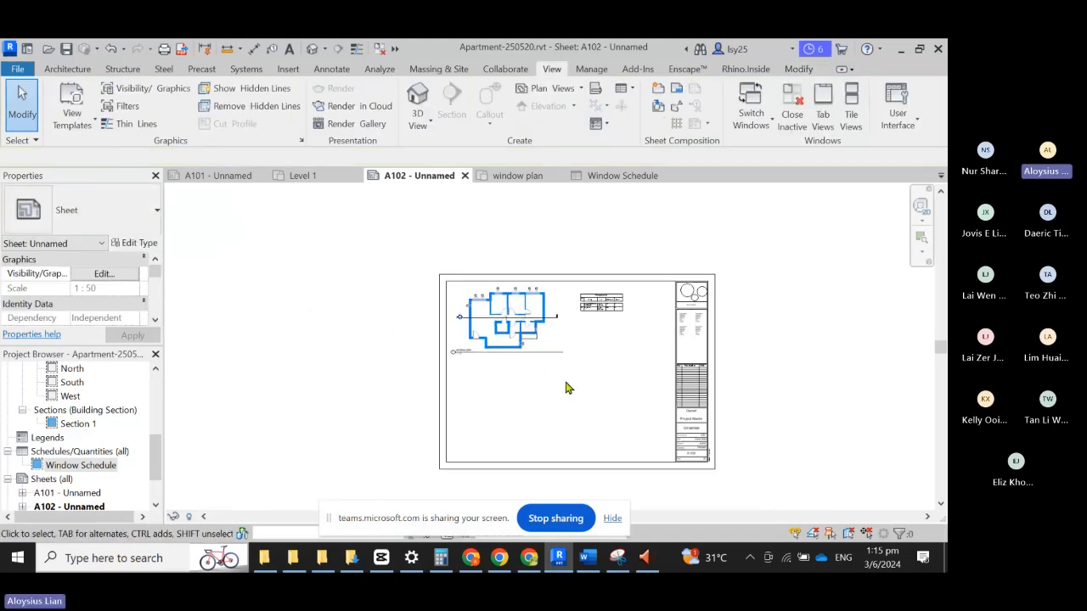
pyautogui.scroll(2, 566, 383)
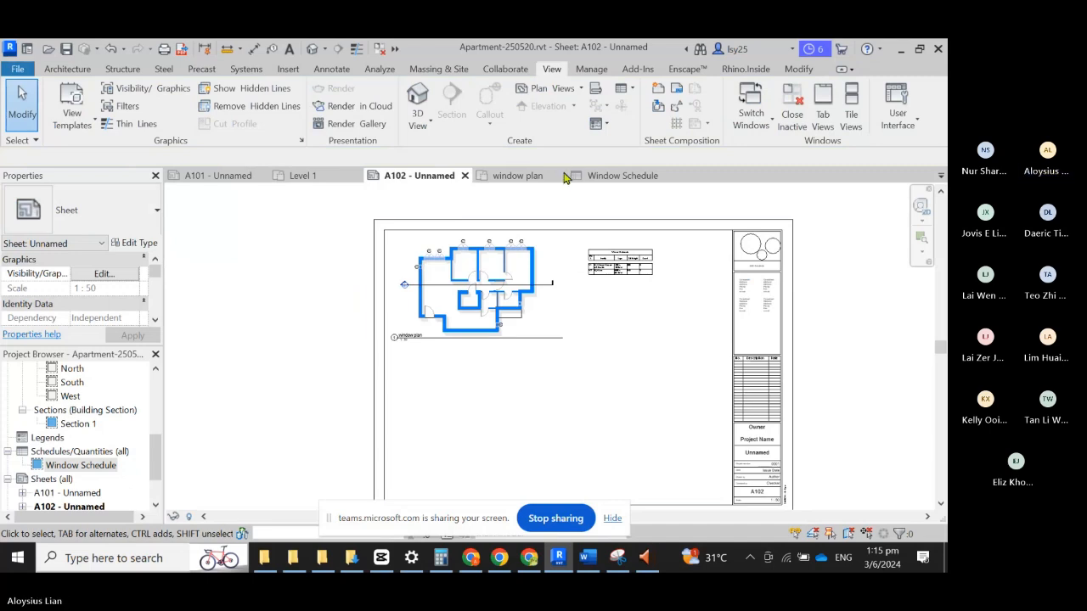
pyautogui.scroll(2, 497, 323)
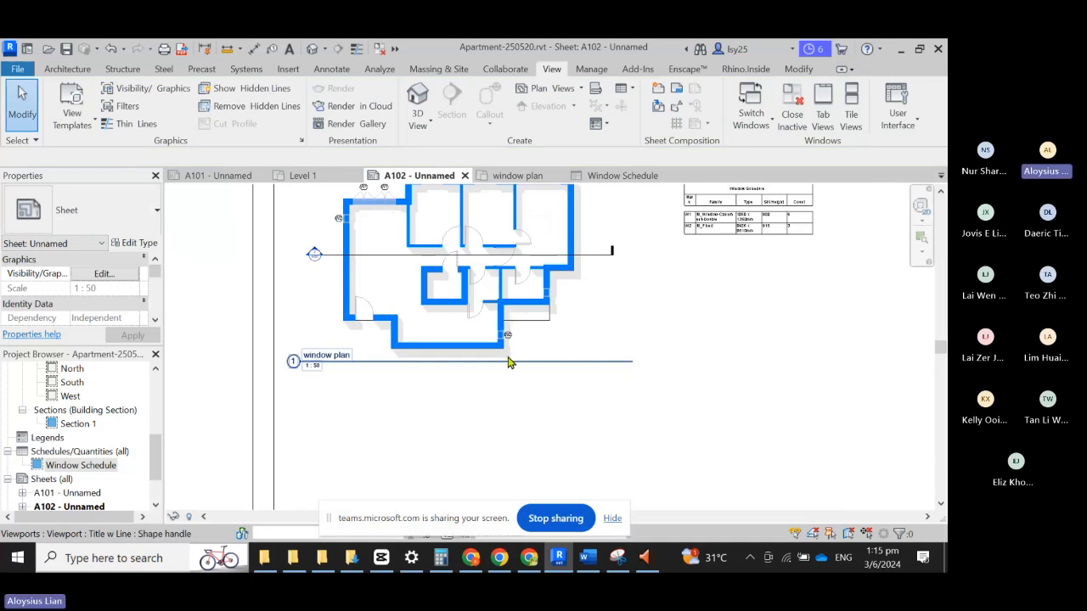
pyautogui.scroll(-2, 508, 362)
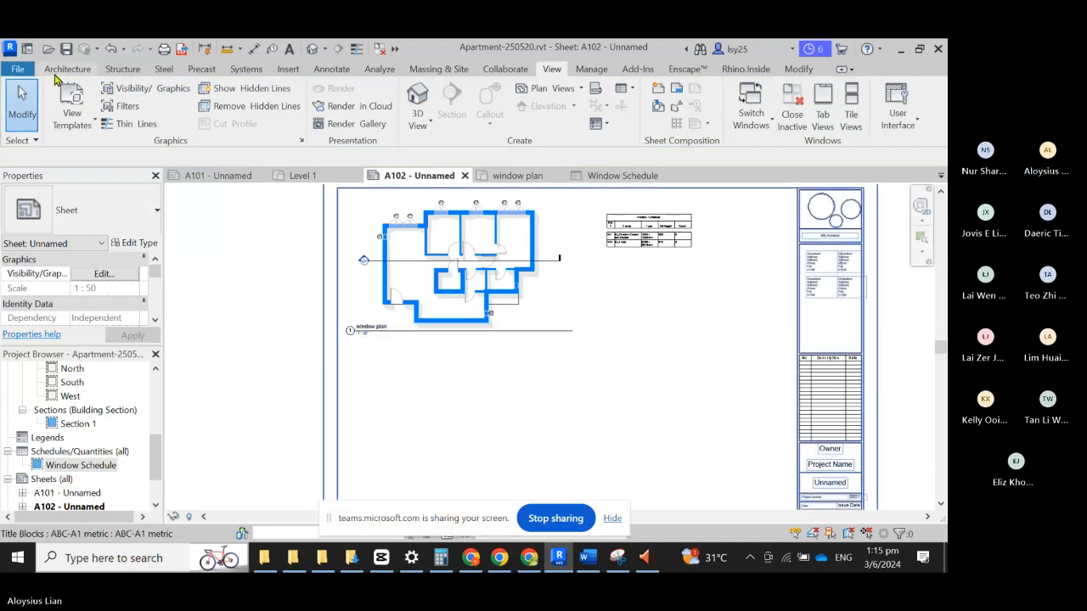
# Step: Create a new legend view named Window Legend at a scale of 1:20
pyautogui.click(323, 71)
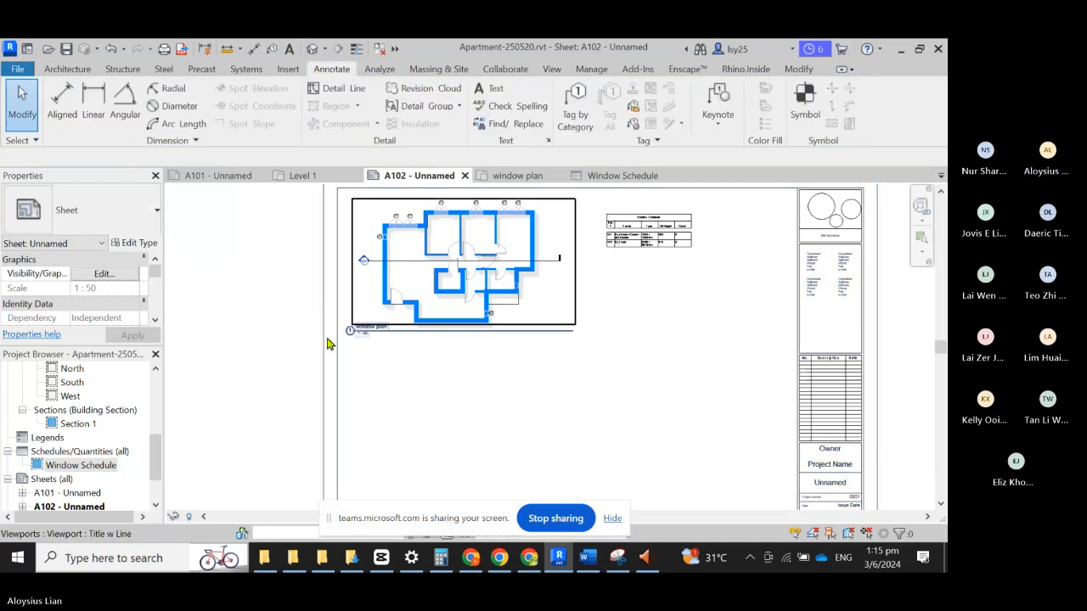
pyautogui.scroll(2, 89, 425)
pyautogui.scroll(-2, 95, 433)
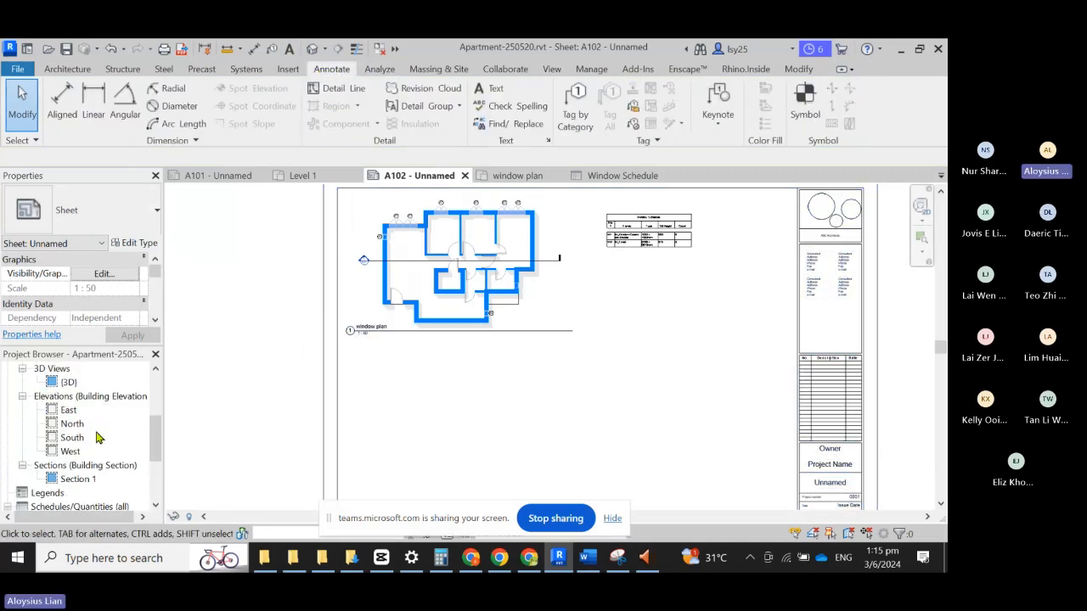
pyautogui.click(49, 480)
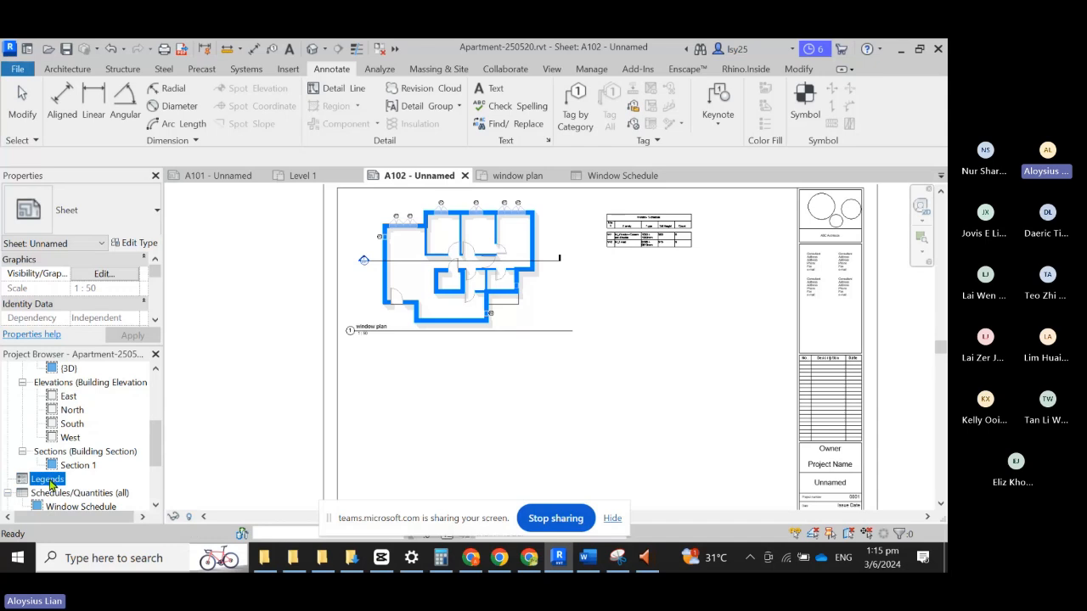
pyautogui.rightClick(56, 483)
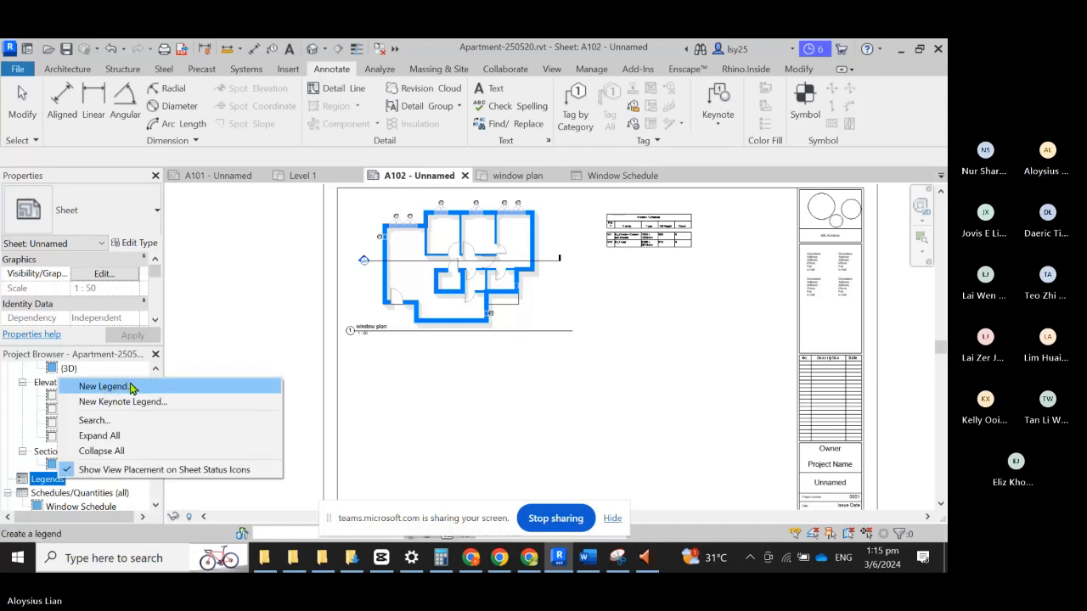
pyautogui.click(130, 388)
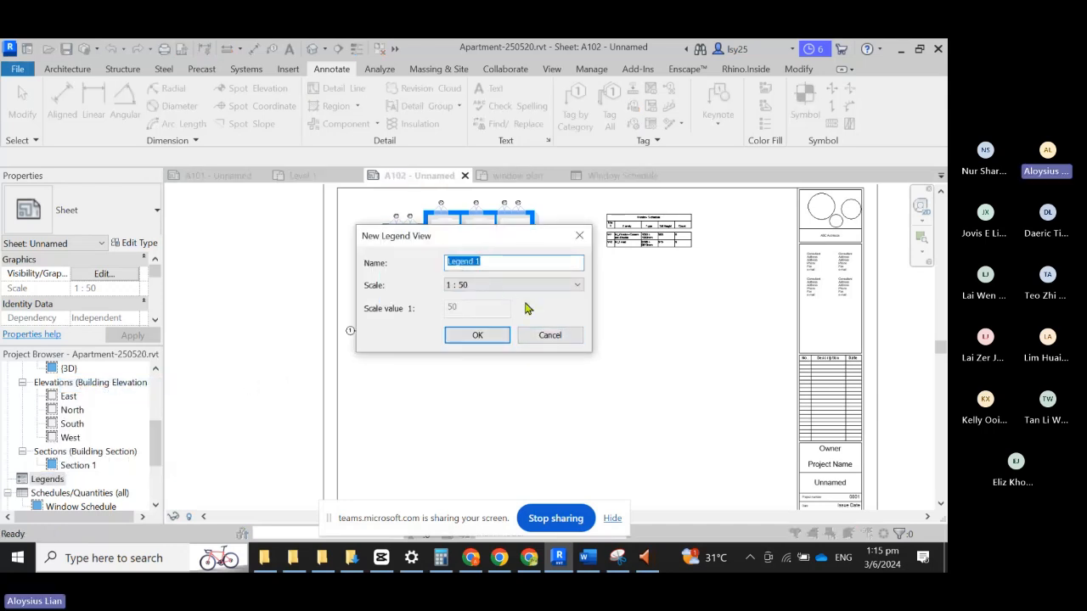
pyautogui.write('Window Lege')
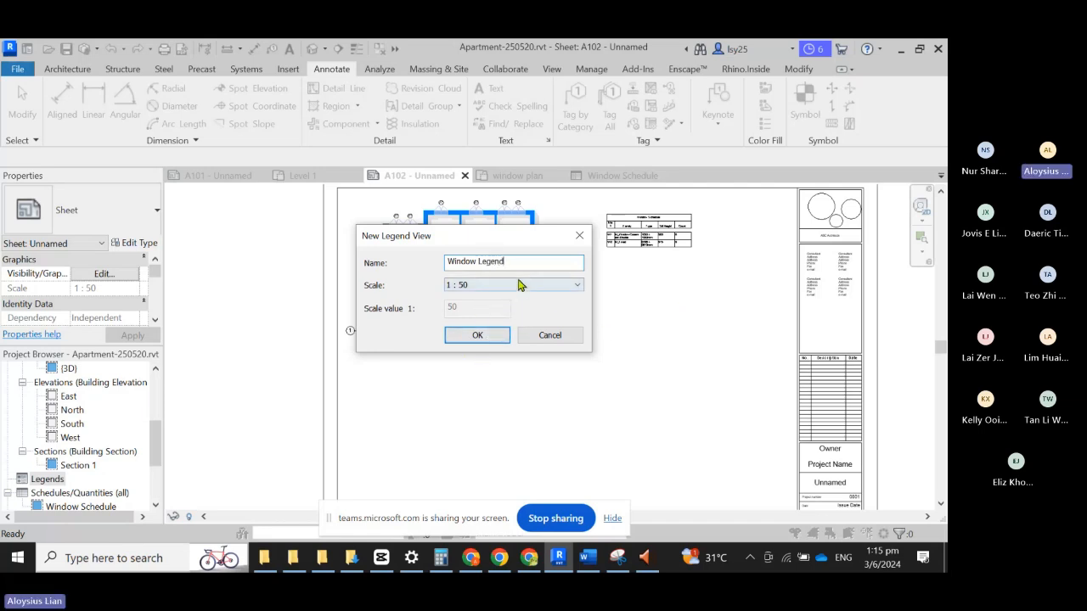
pyautogui.click(520, 284)
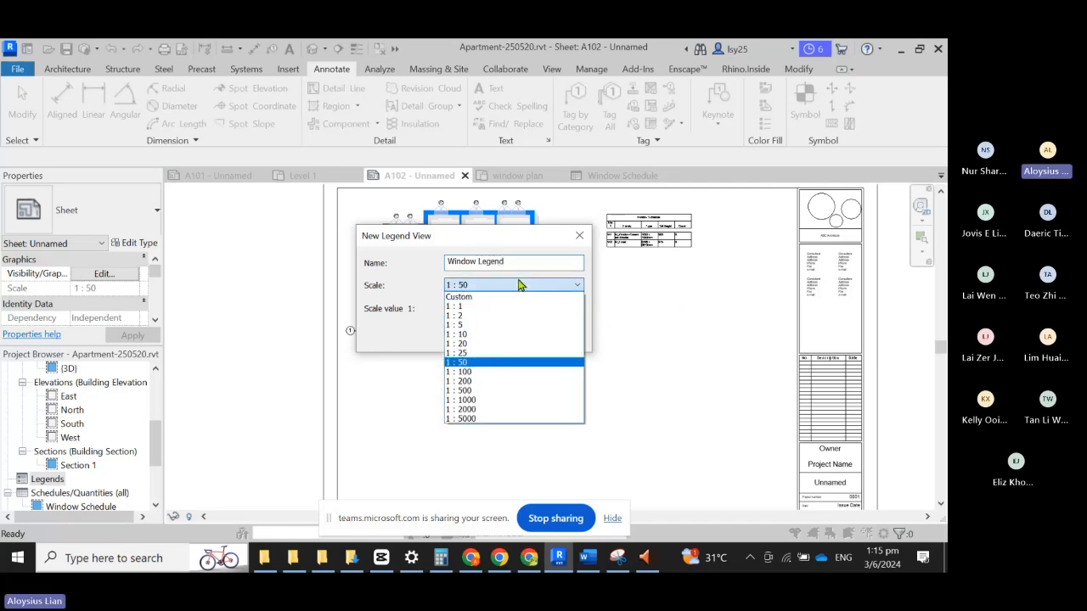
pyautogui.click(474, 344)
pyautogui.click(493, 337)
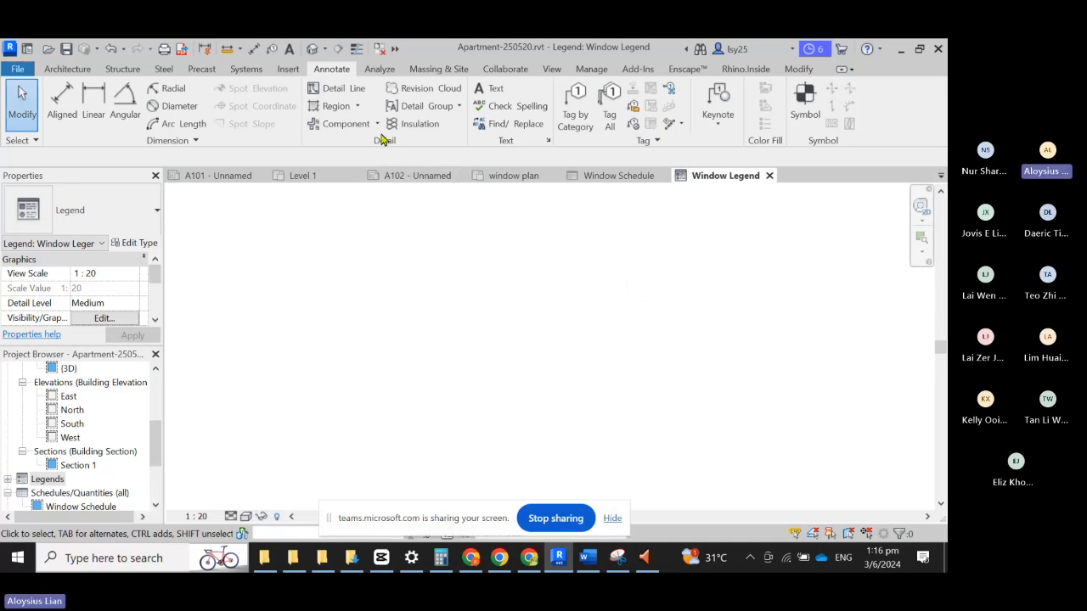
# Step: Place a channel cable tray legend component and, above it, an M_Window-Casement-Double 1050 x 1350mm component in floor plan view
pyautogui.click(340, 122)
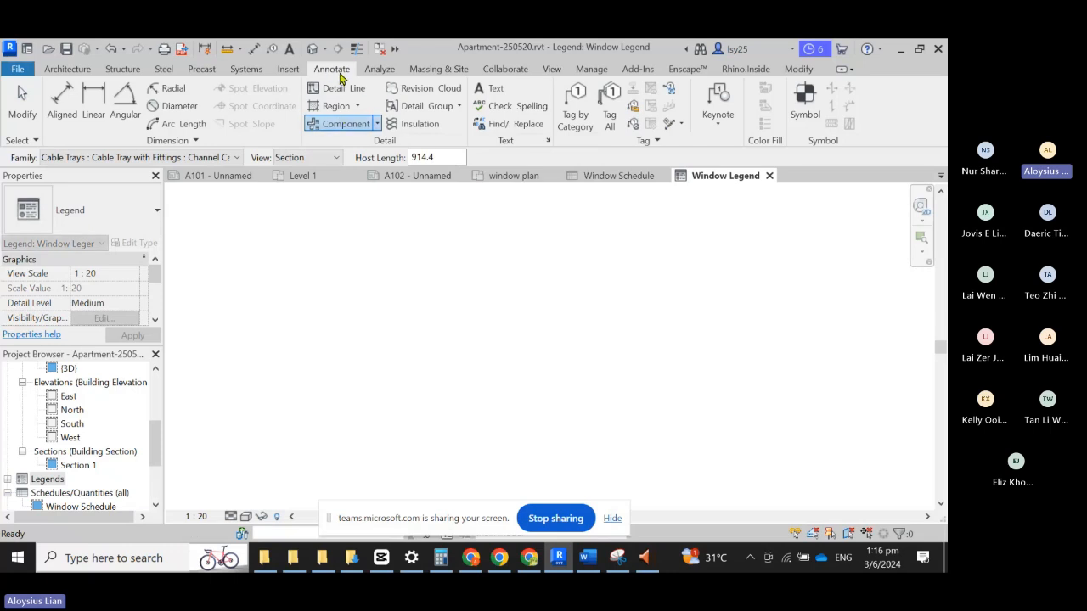
pyautogui.click(465, 324)
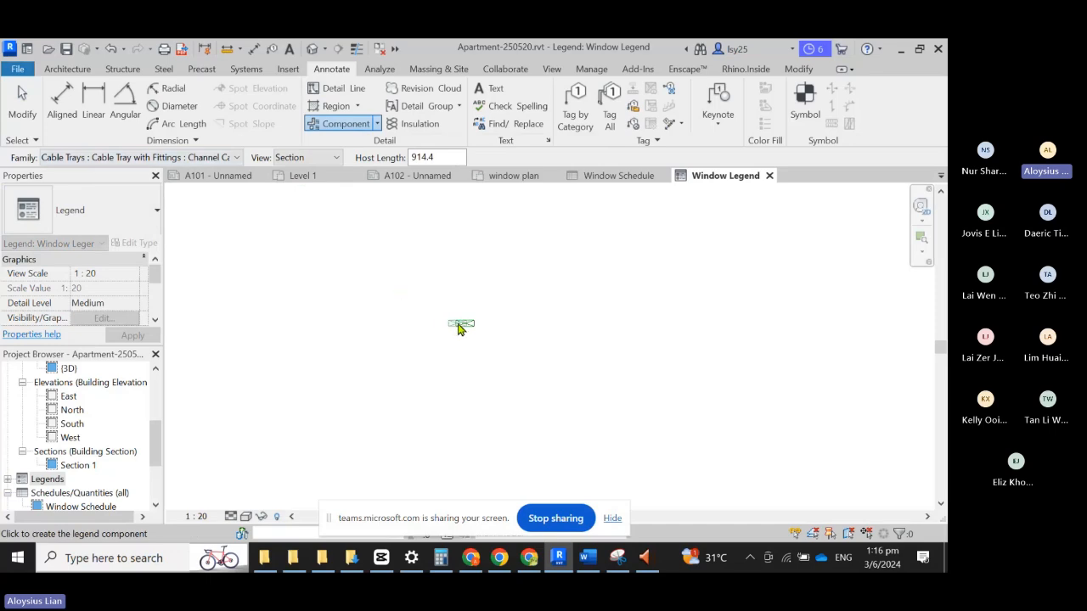
pyautogui.click(172, 157)
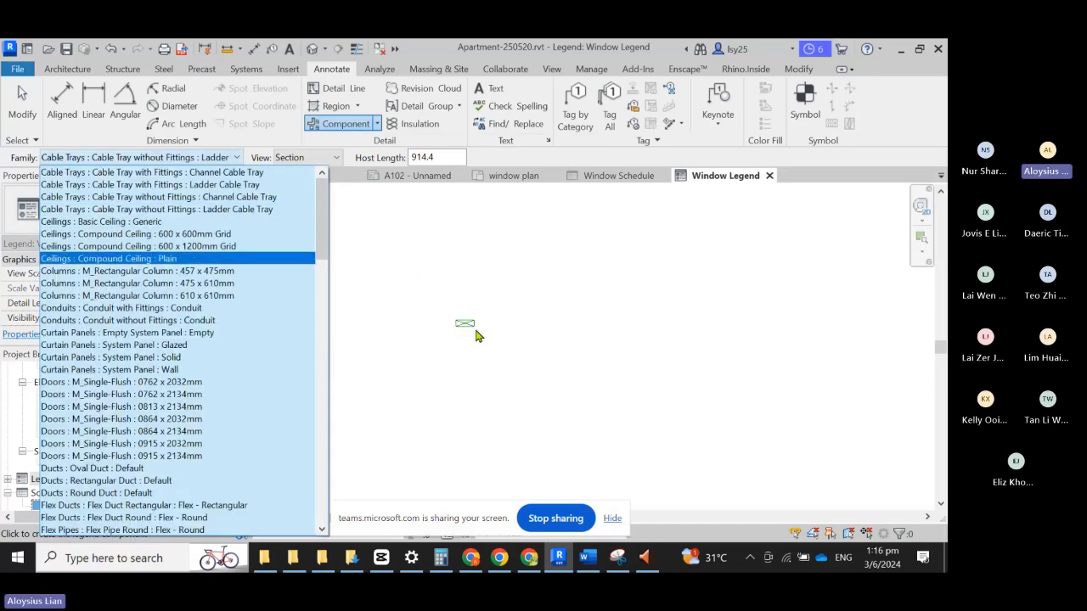
pyautogui.moveTo(322, 242); pyautogui.dragTo(299, 527)
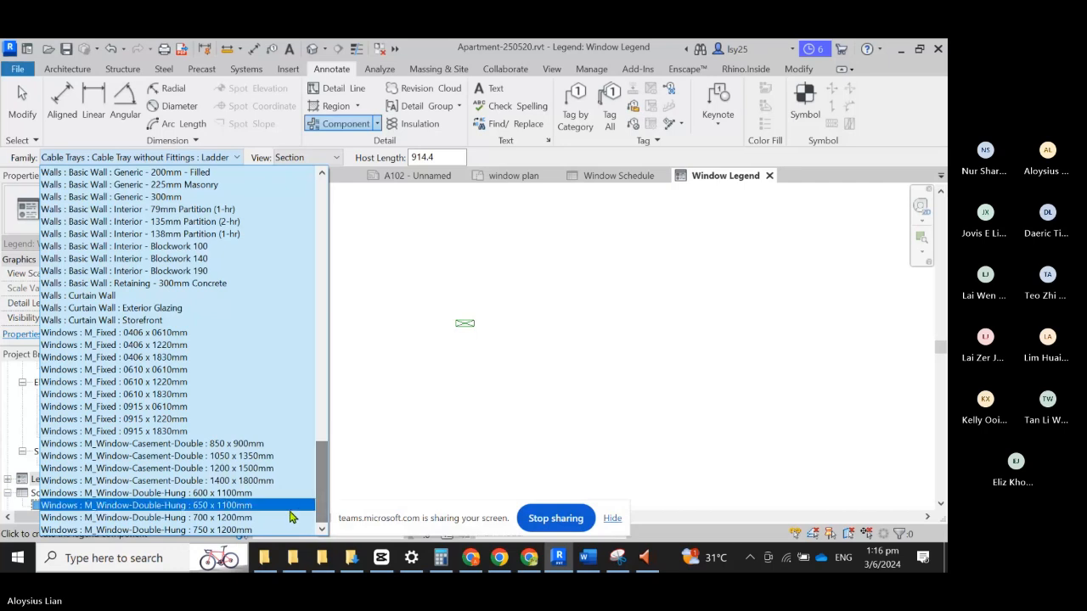
pyautogui.click(260, 459)
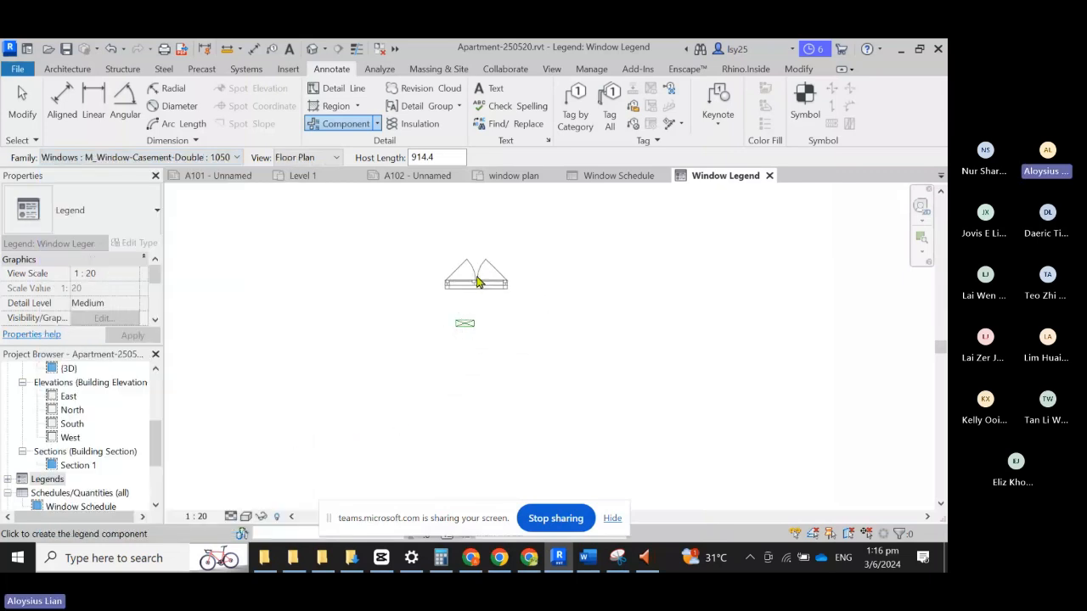
pyautogui.click(502, 330)
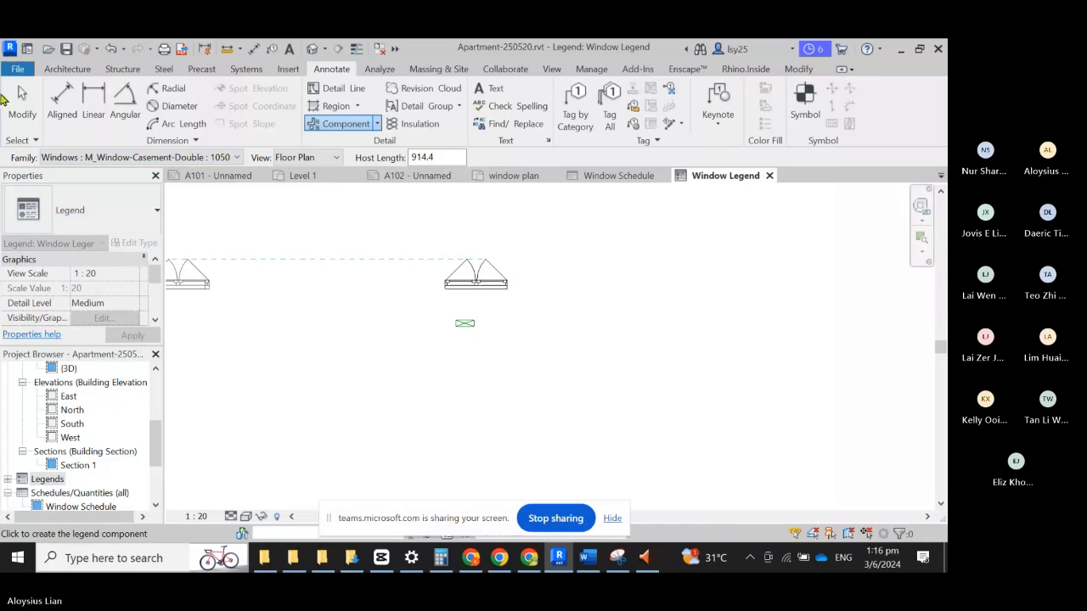
pyautogui.click(23, 101)
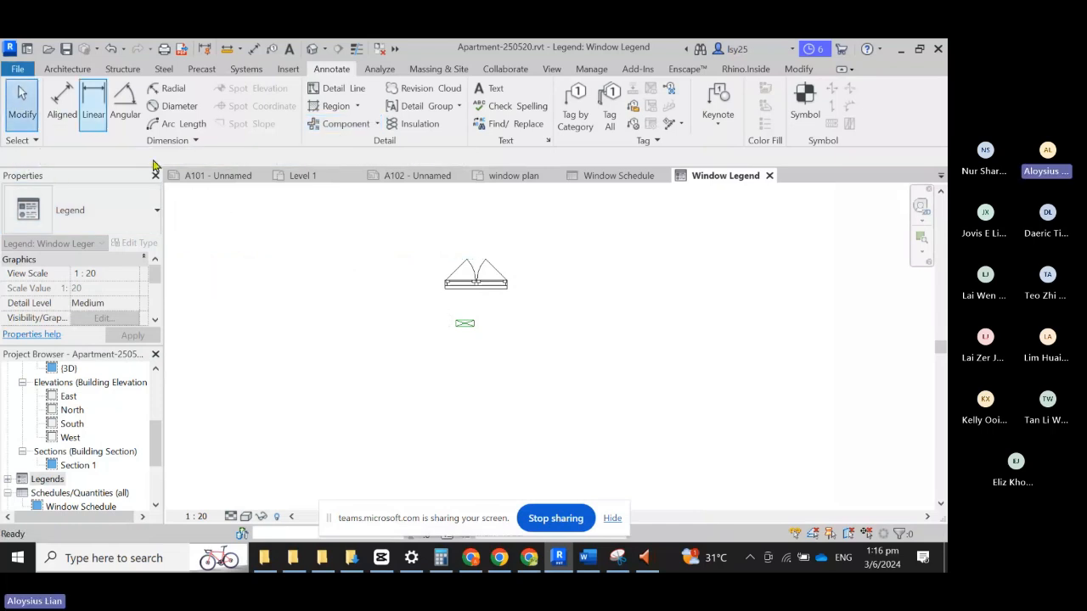
# Step: Change the cable tray legend component's family to M_Window-Casement-Double 1050 x 1350mm
pyautogui.click(464, 324)
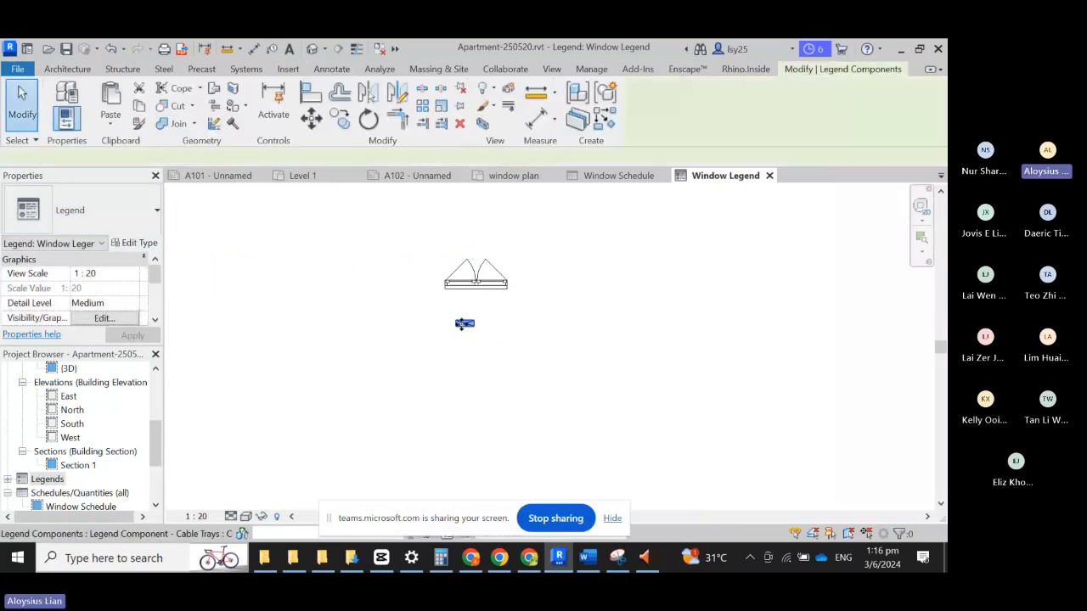
pyautogui.click(313, 158)
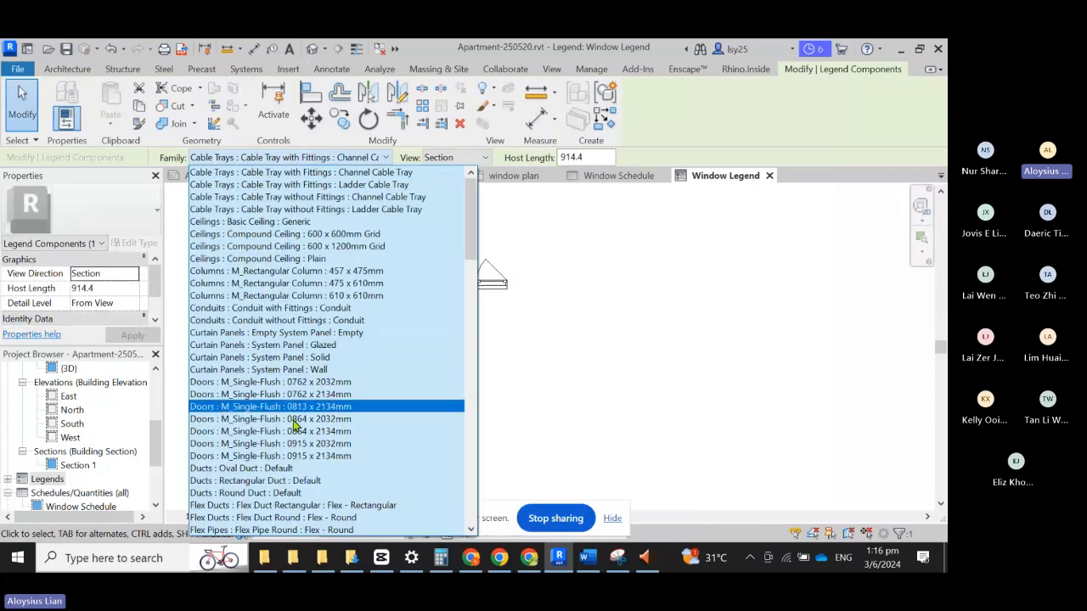
pyautogui.scroll(-7, 327, 484)
pyautogui.scroll(-20, 327, 484)
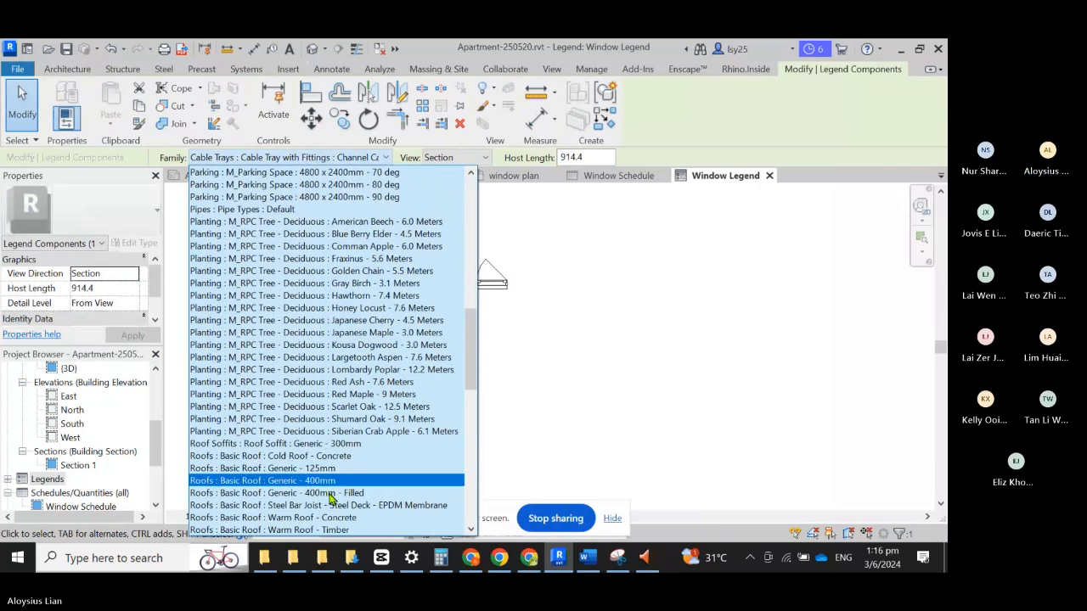
pyautogui.click(412, 456)
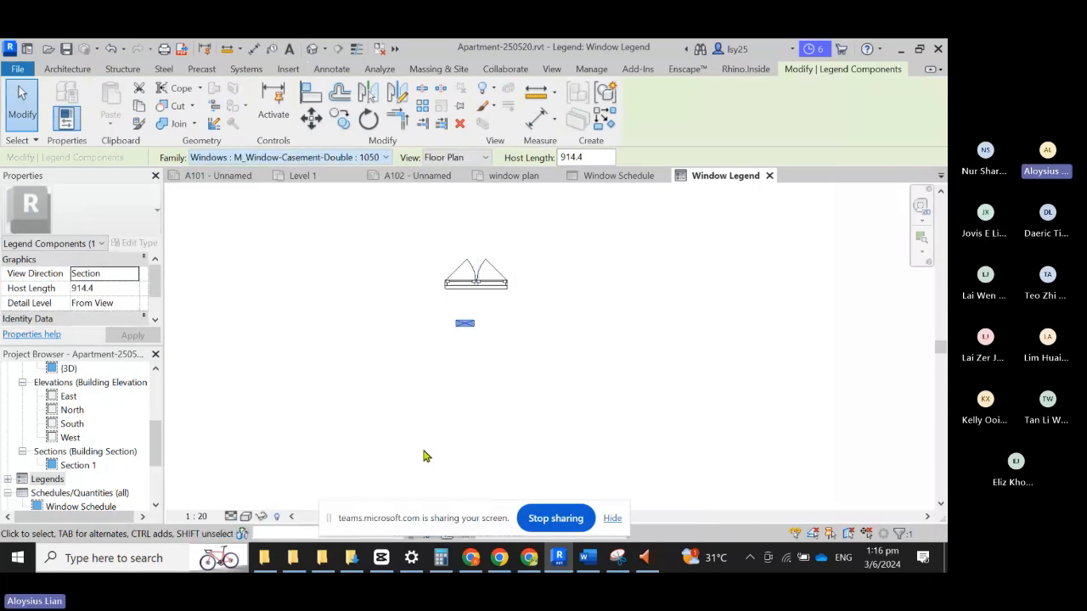
# Step: Switch the lower casement window legend component to the Elevation : Front view and line it up with the plan symbol above
pyautogui.click(468, 159)
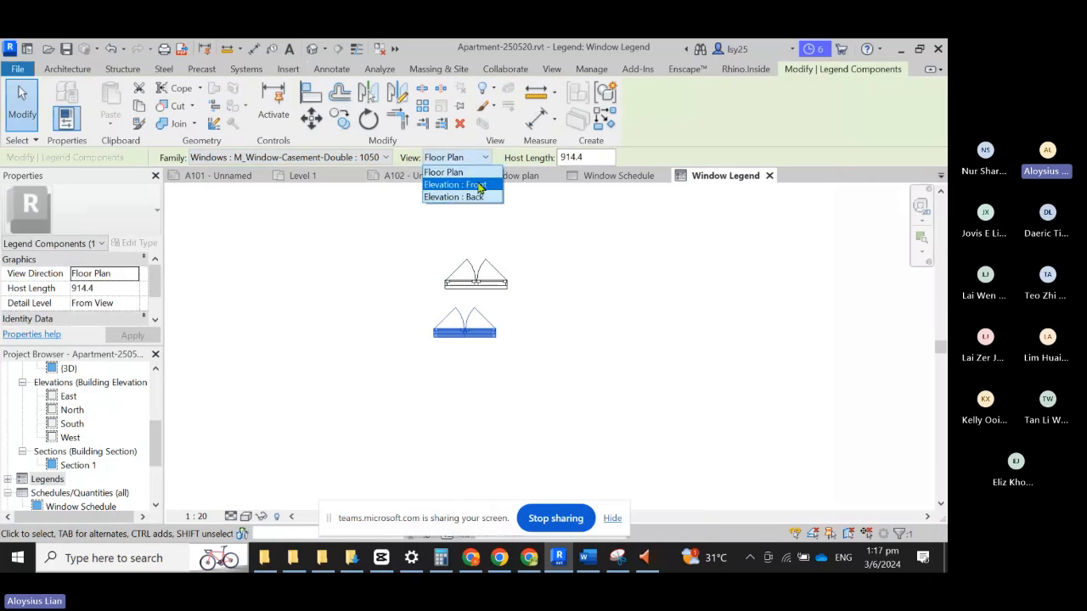
pyautogui.click(478, 186)
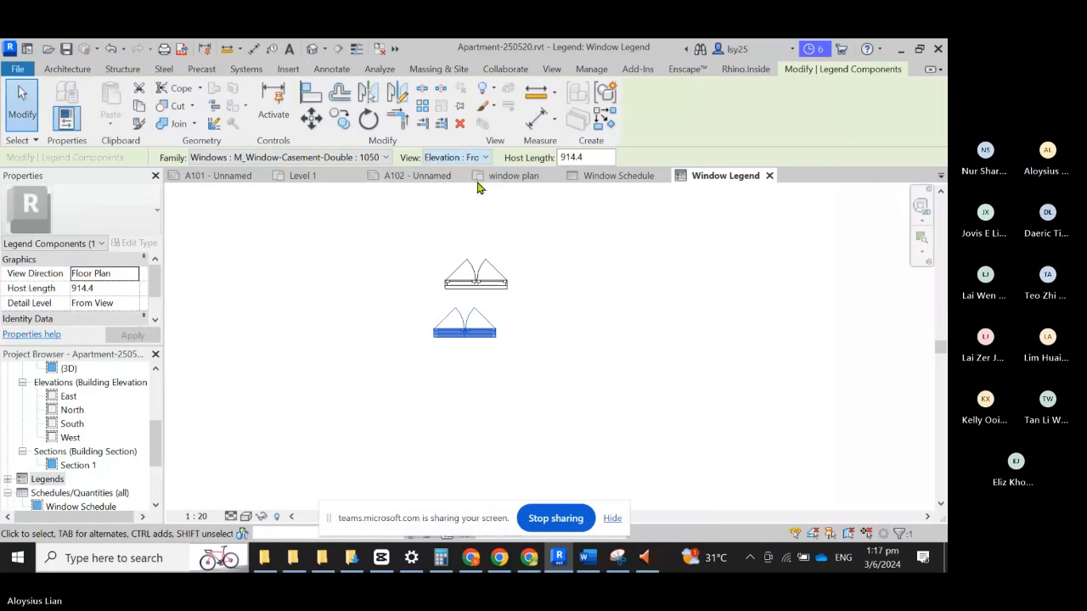
pyautogui.click(541, 347)
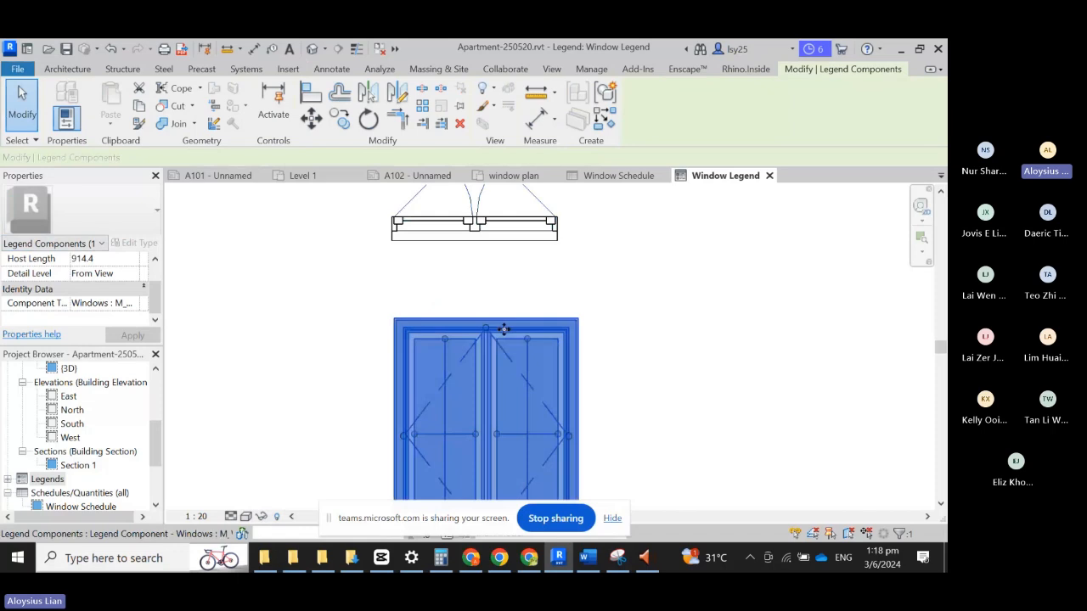
pyautogui.moveTo(502, 329); pyautogui.dragTo(482, 231)
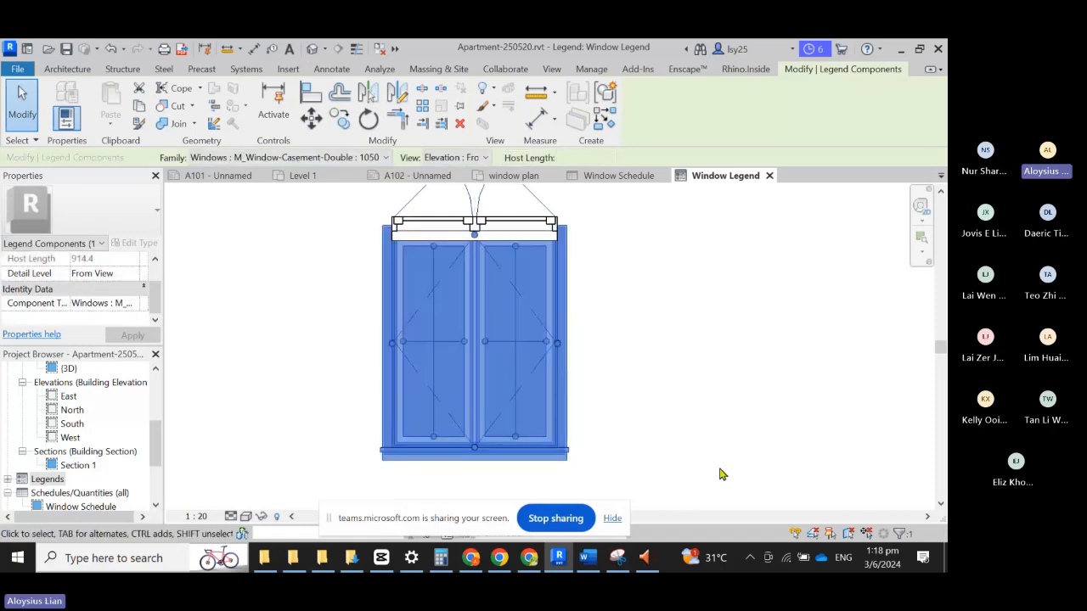
pyautogui.scroll(-2, 605, 264)
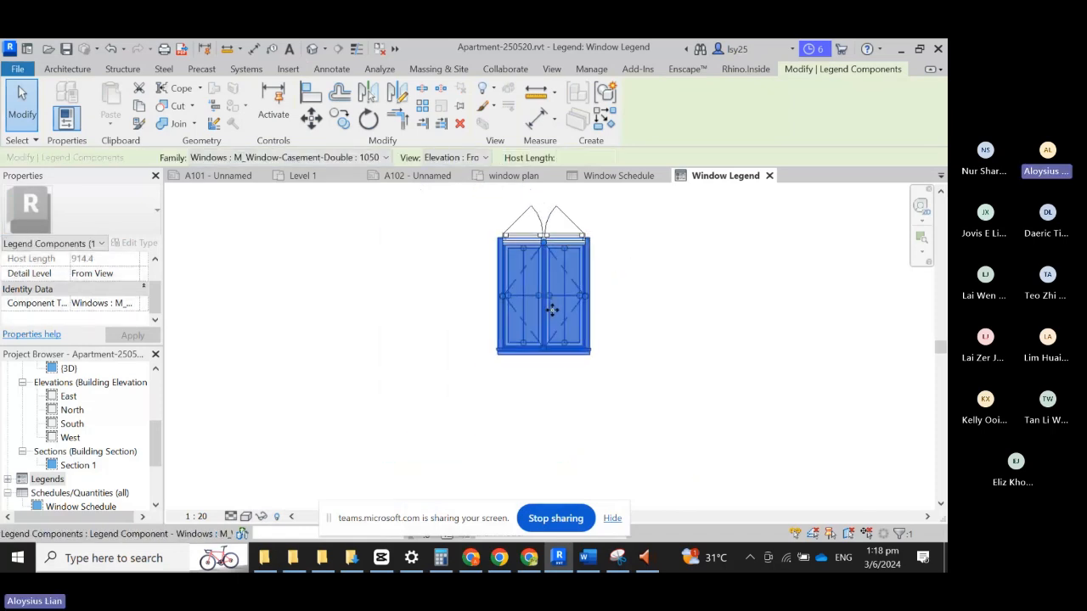
# Step: Move the casement window's front elevation down to leave a clear gap beneath its plan symbol
pyautogui.moveTo(545, 337); pyautogui.dragTo(548, 440)
pyautogui.press('Escape')
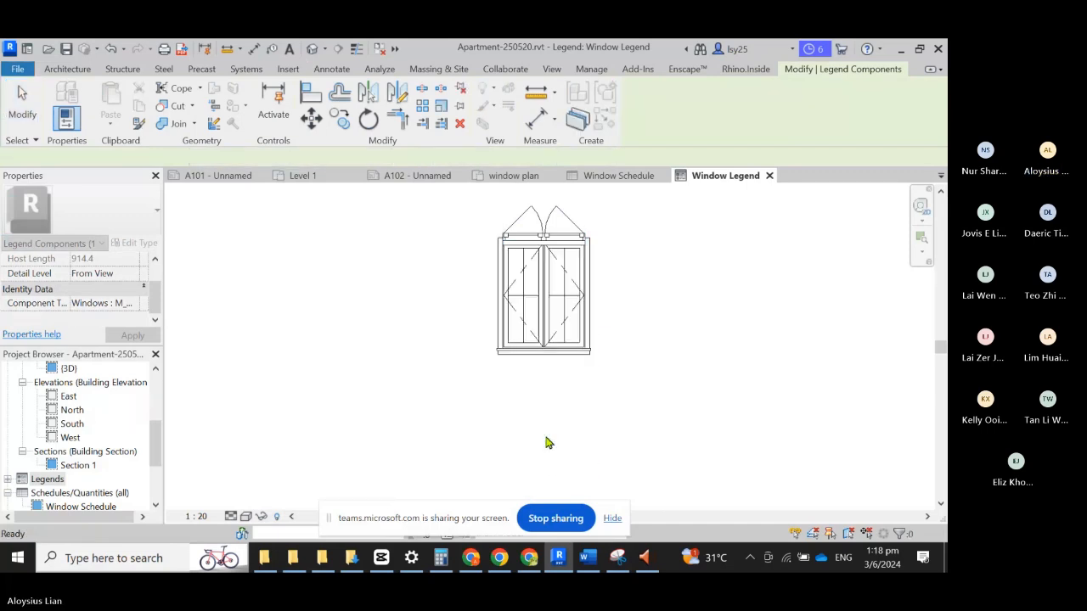
pyautogui.click(567, 355)
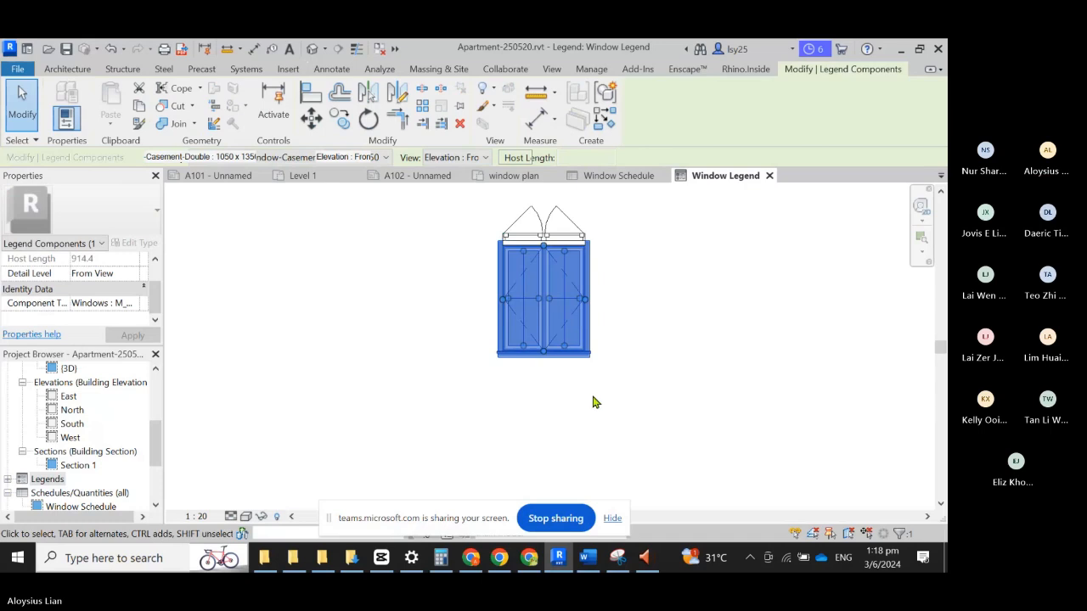
pyautogui.press('Down')
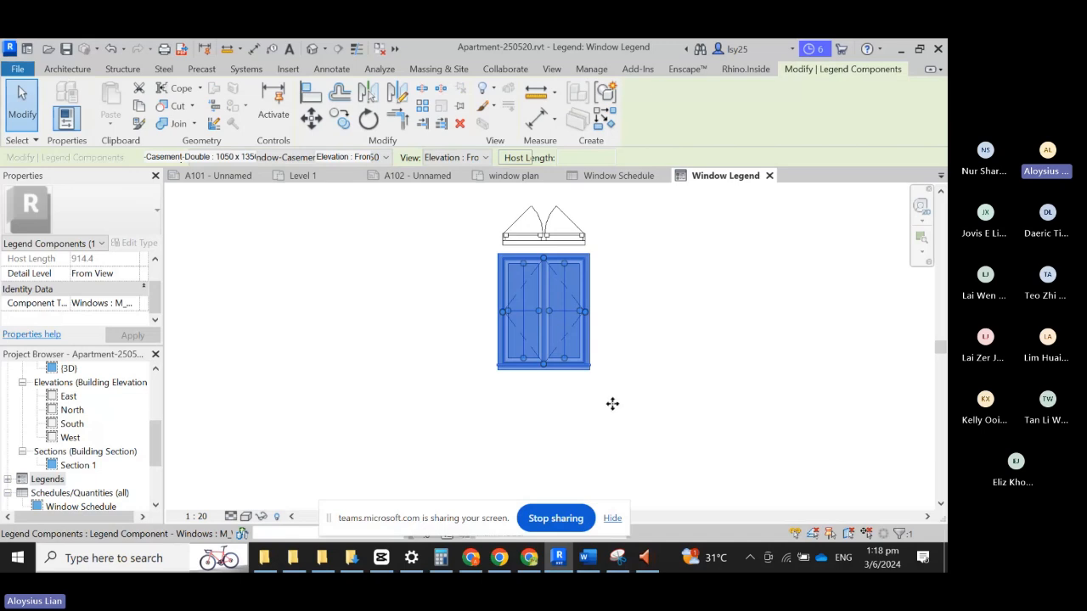
pyautogui.hotkey('ctrl', 'z')
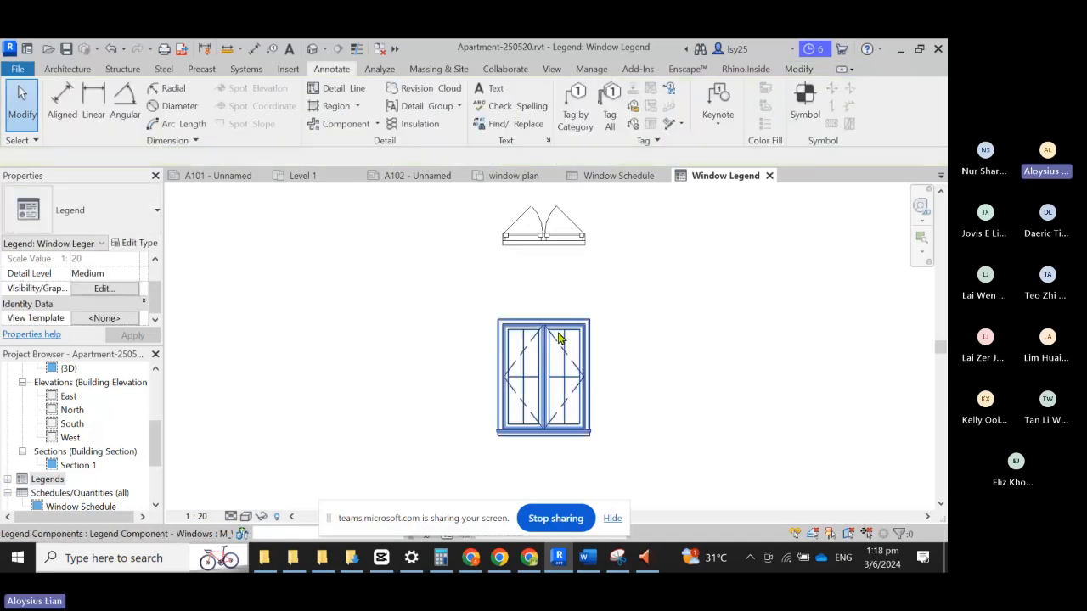
pyautogui.click(559, 338)
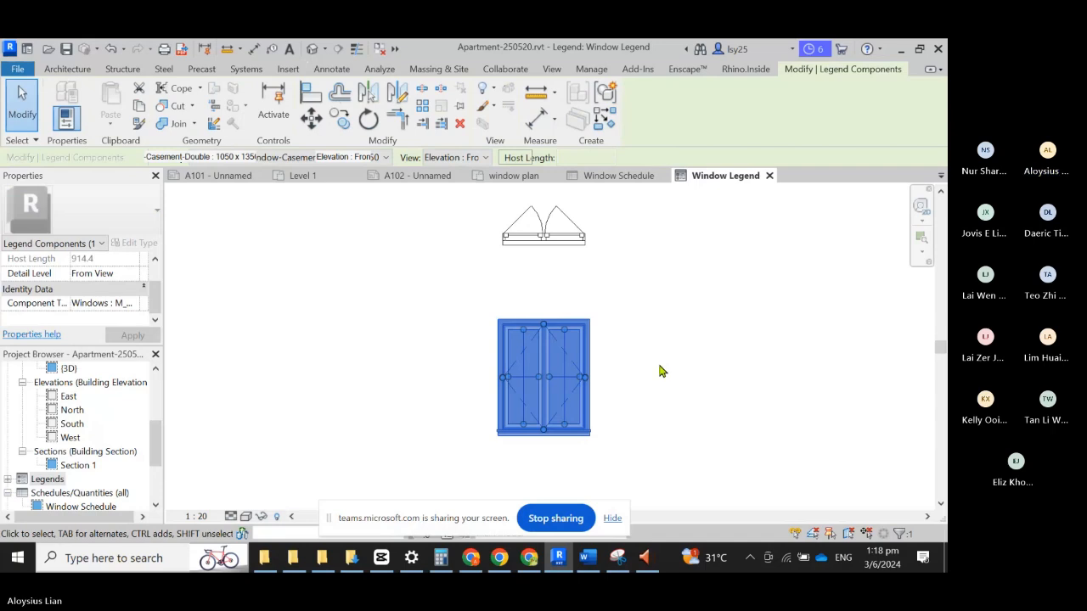
pyautogui.press('Escape')
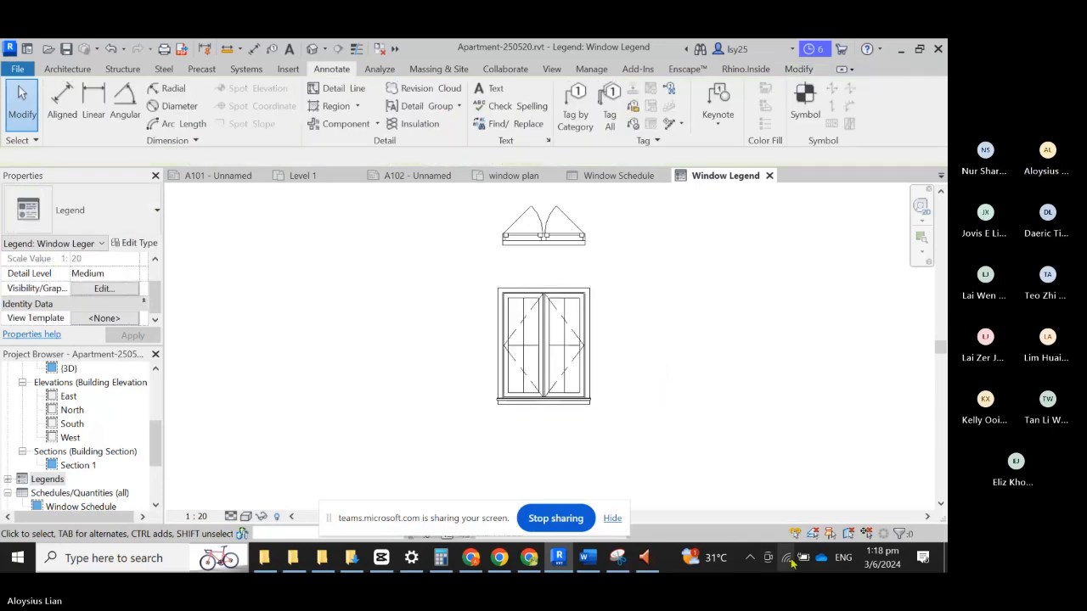
# Step: Add an aligned dimension for the overall width of the casement window's plan symbol, placed just below it
pyautogui.click(97, 106)
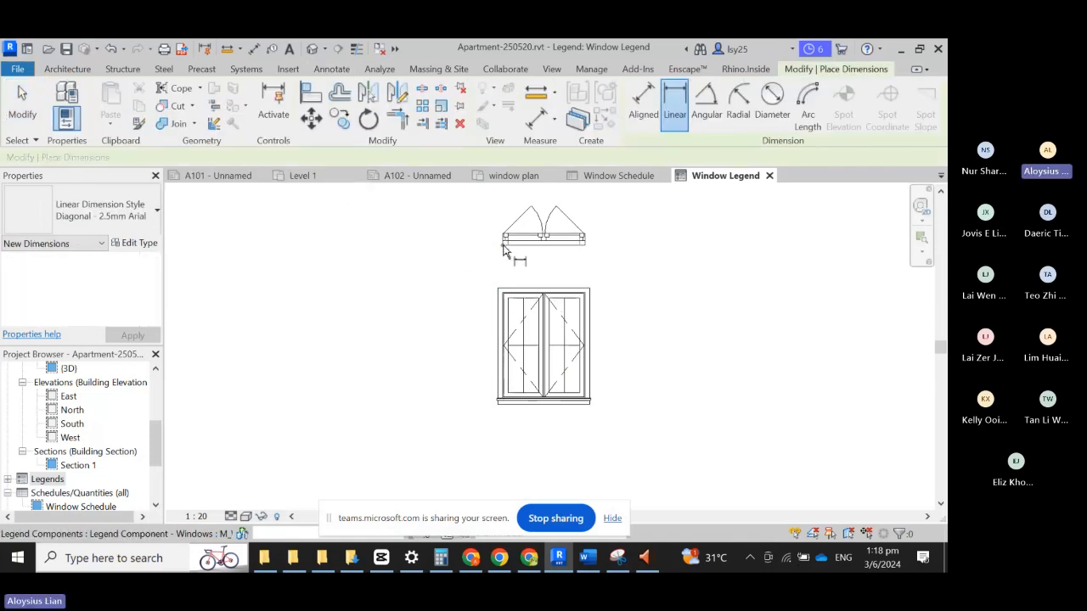
pyautogui.scroll(5, 501, 255)
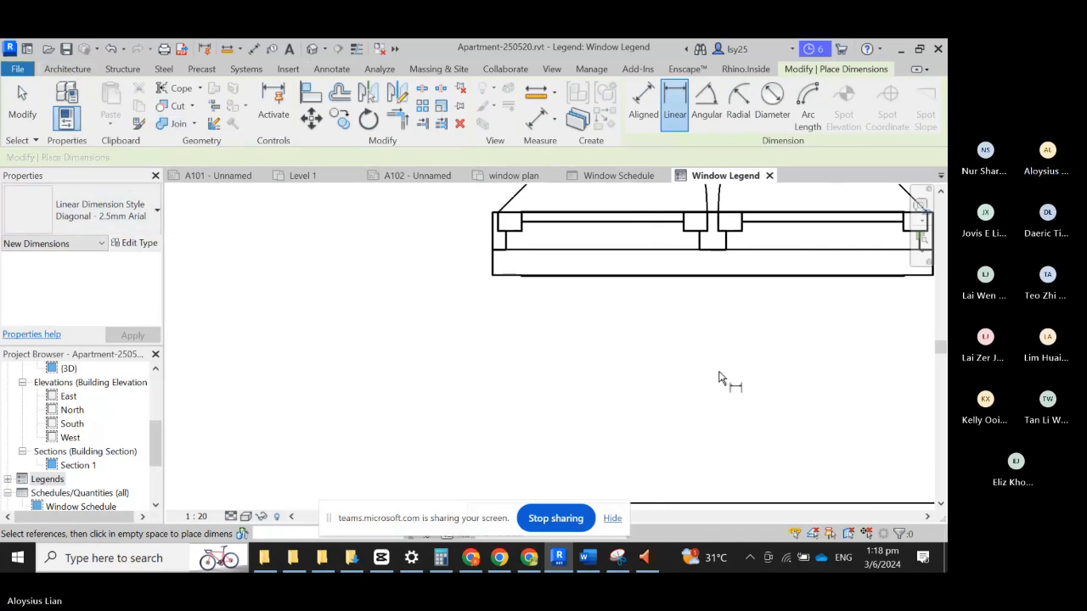
pyautogui.press('d')
pyautogui.press('i')
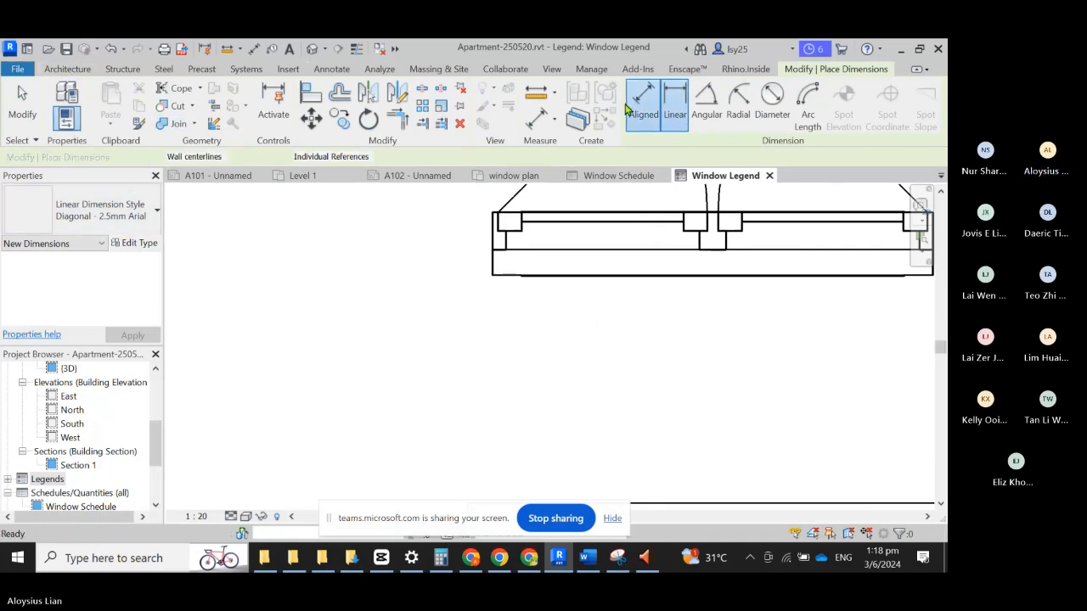
pyautogui.click(493, 265)
pyautogui.scroll(-2, 453, 318)
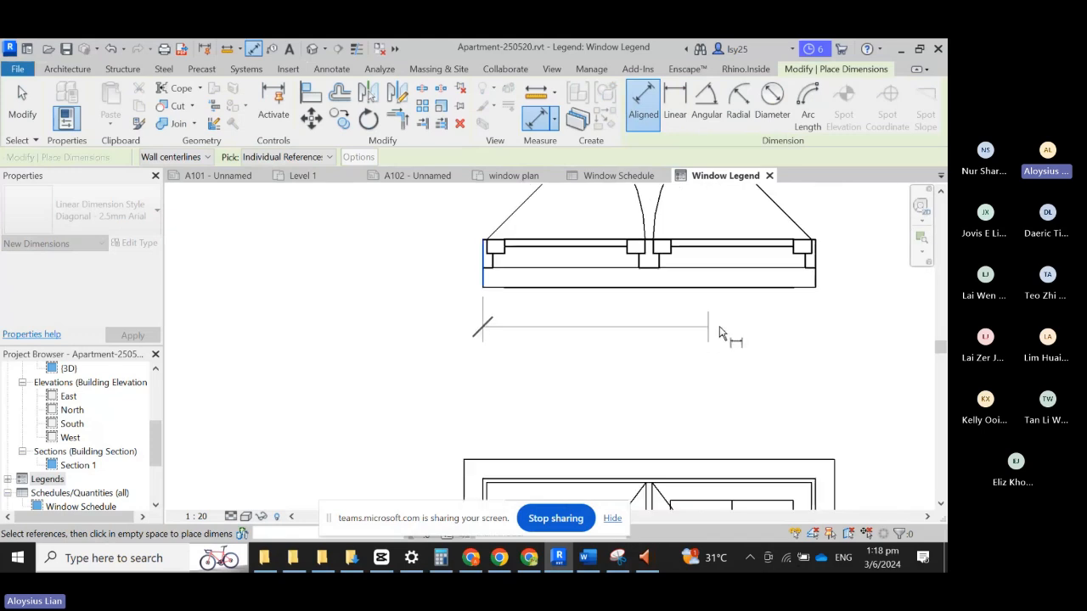
pyautogui.scroll(1, 781, 319)
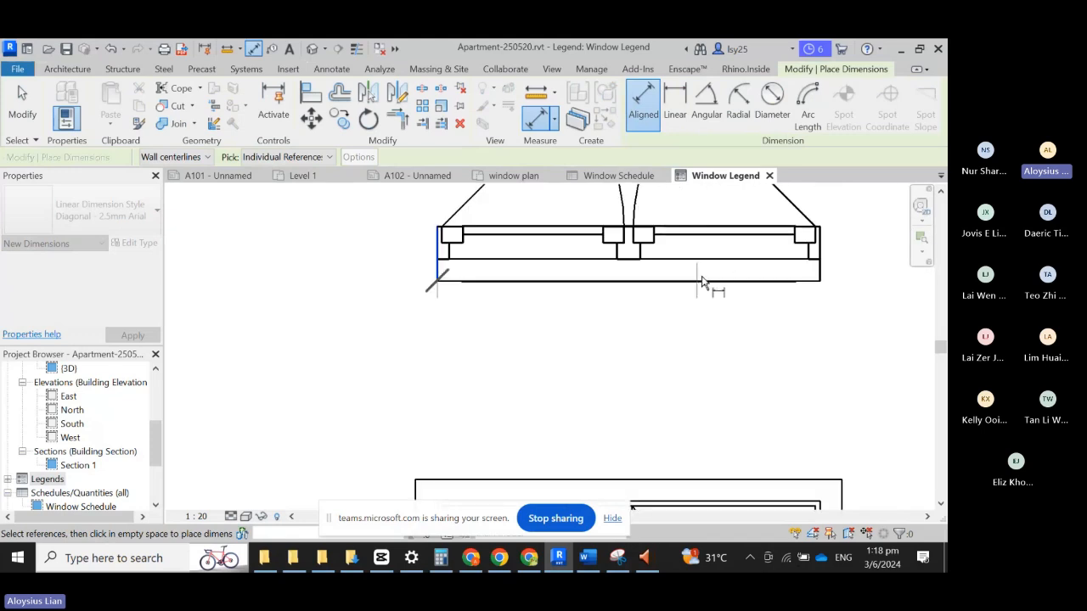
pyautogui.click(828, 285)
pyautogui.click(819, 386)
pyautogui.scroll(-4, 572, 340)
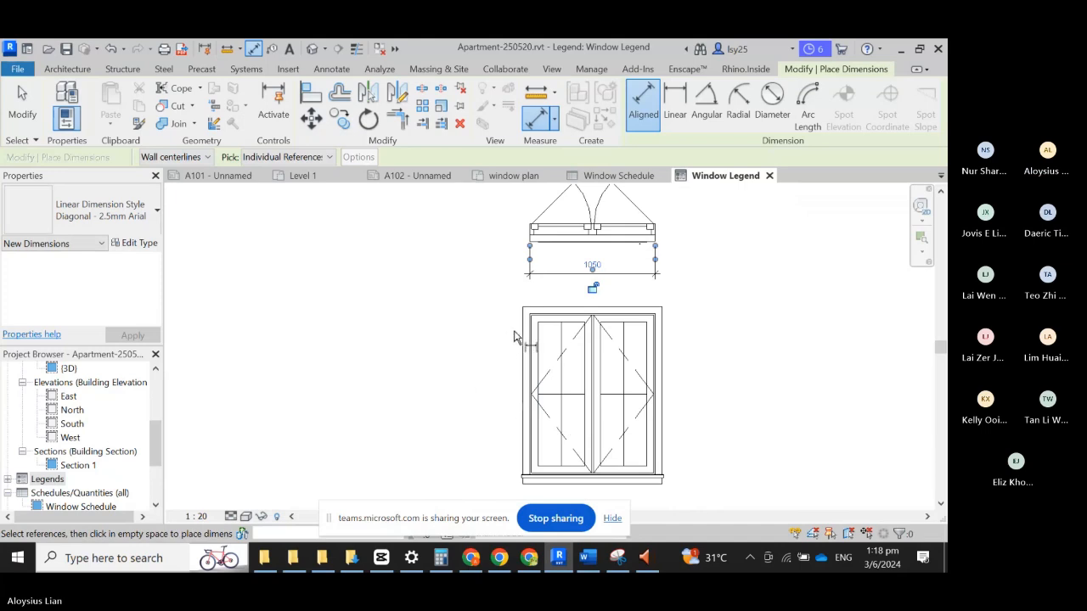
# Step: Dimension the casement window's height between the inner frame's top and bottom lines, placed to the left of the front elevation
pyautogui.scroll(1, 515, 336)
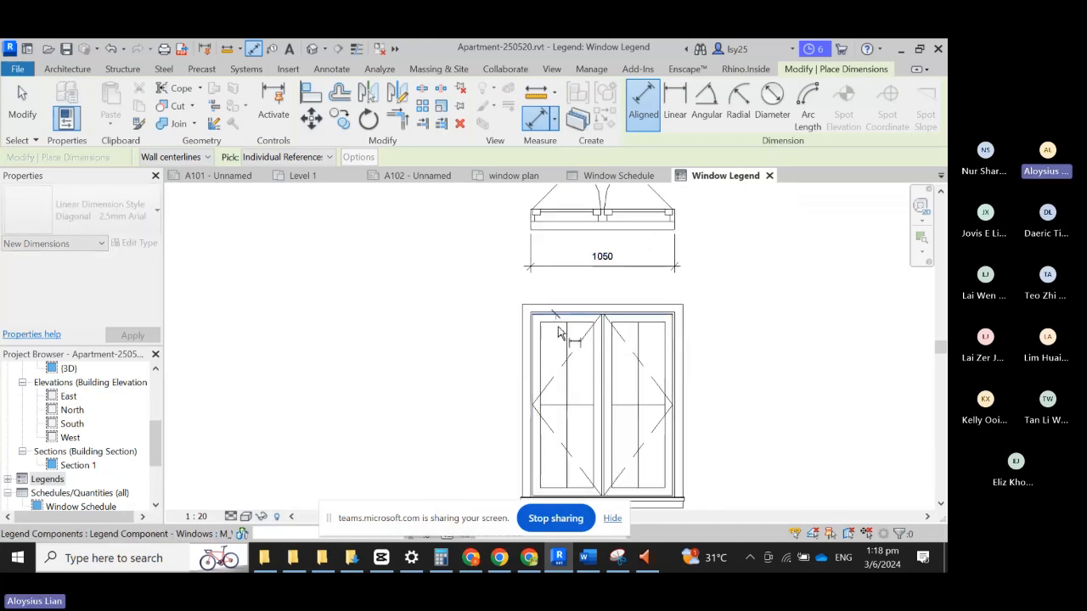
pyautogui.click(558, 332)
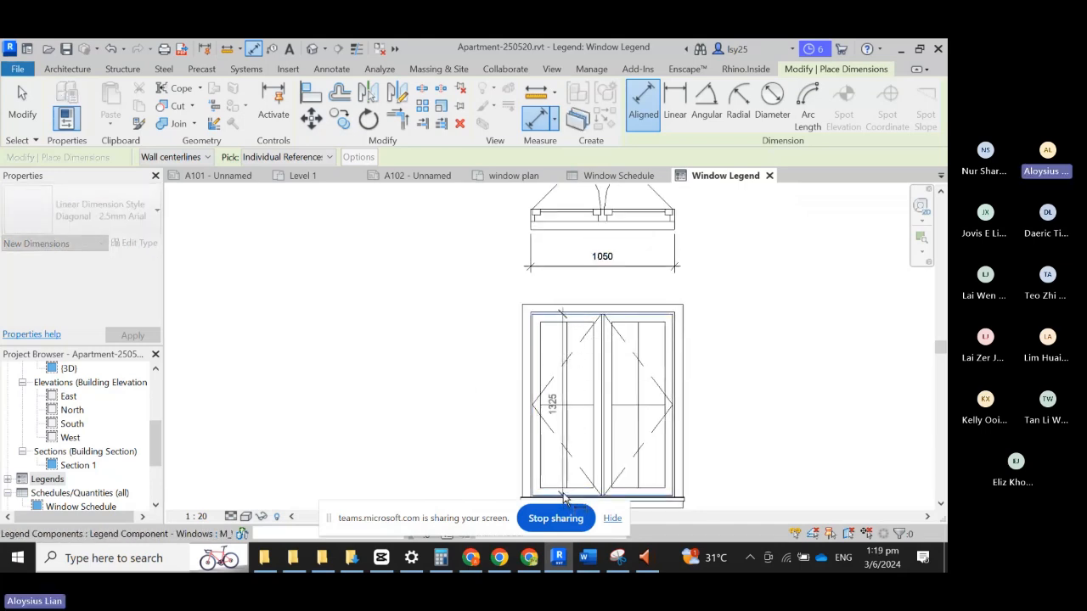
pyautogui.click(563, 497)
pyautogui.click(482, 486)
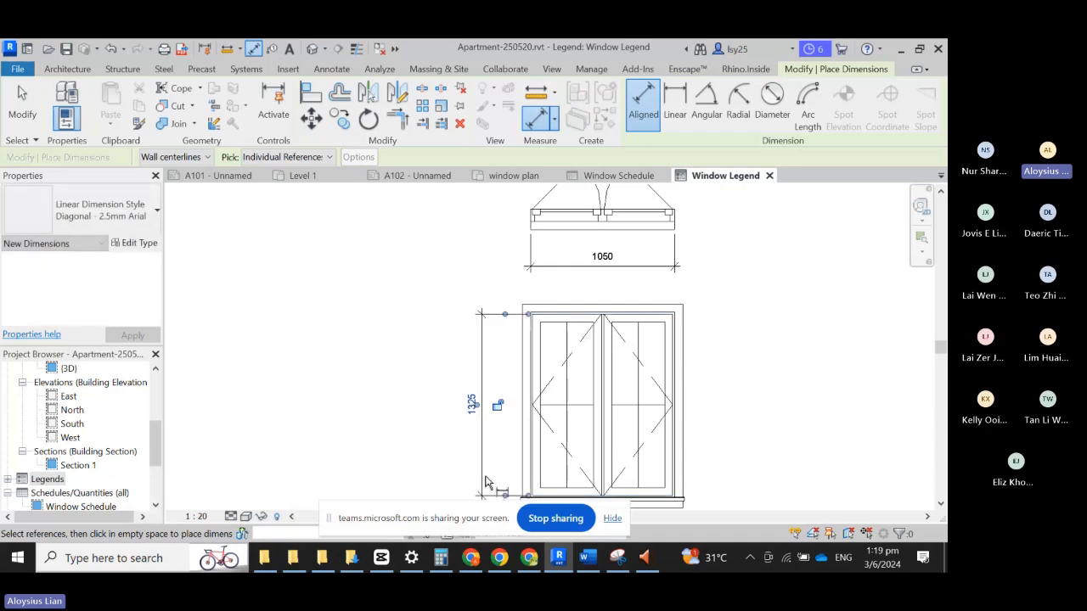
# Step: Dimension from the casement frame's bottom line to the sill's underside, in line with the height dimension
pyautogui.scroll(-1, 439, 260)
pyautogui.scroll(6, 629, 406)
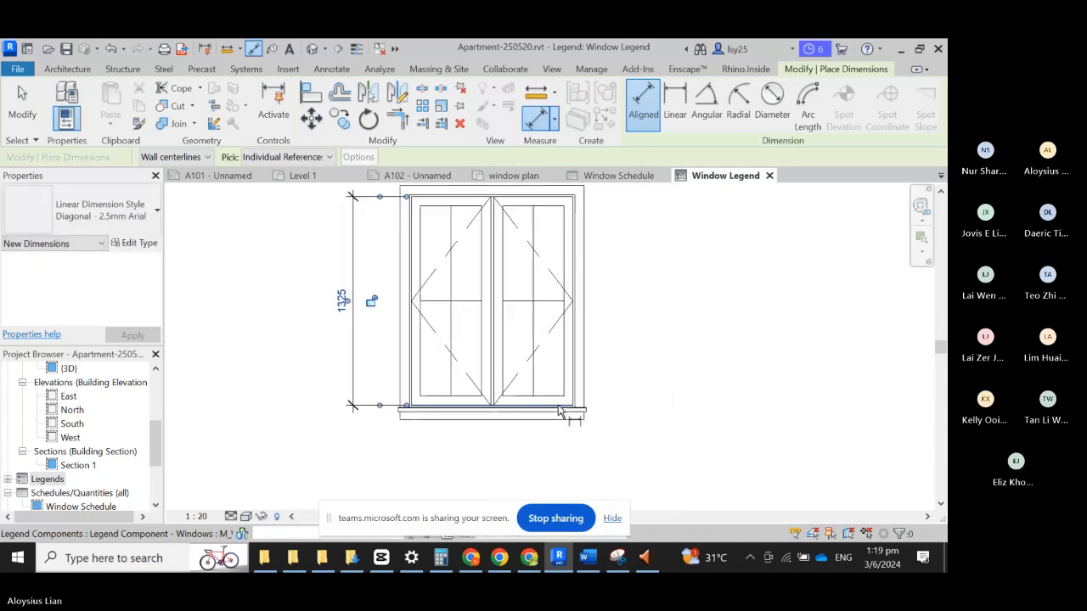
pyautogui.click(417, 404)
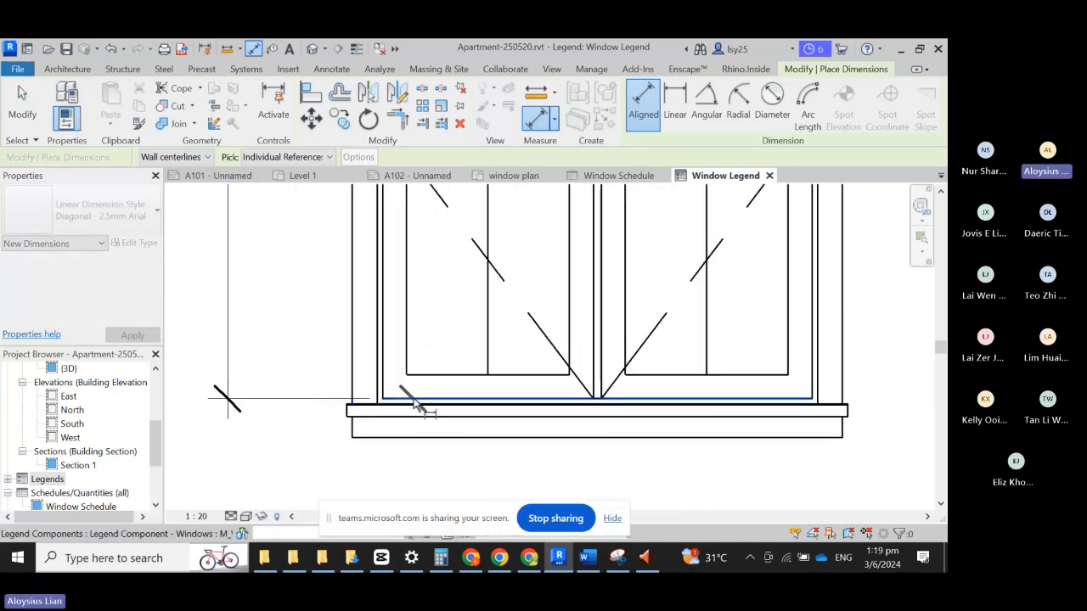
pyautogui.click(403, 438)
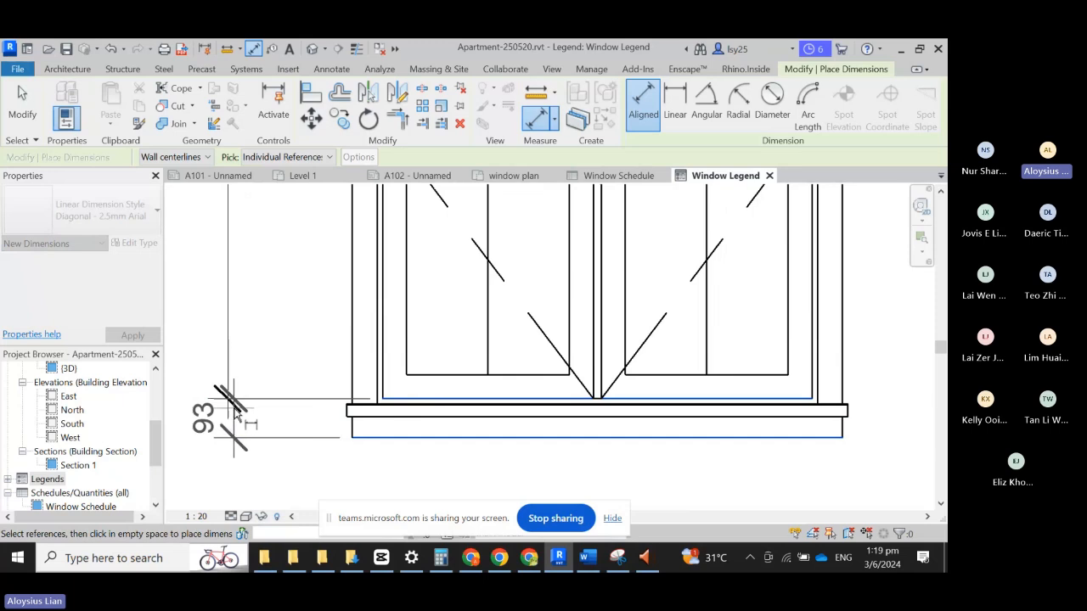
pyautogui.click(229, 420)
pyautogui.scroll(-2, 323, 450)
pyautogui.scroll(-4, 487, 465)
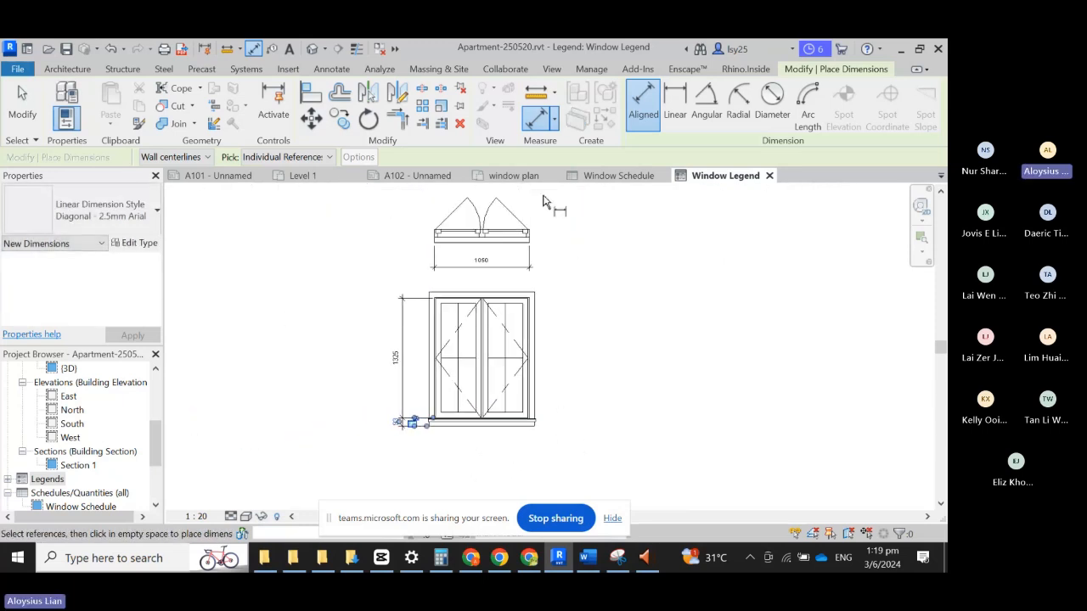
pyautogui.scroll(3, 543, 202)
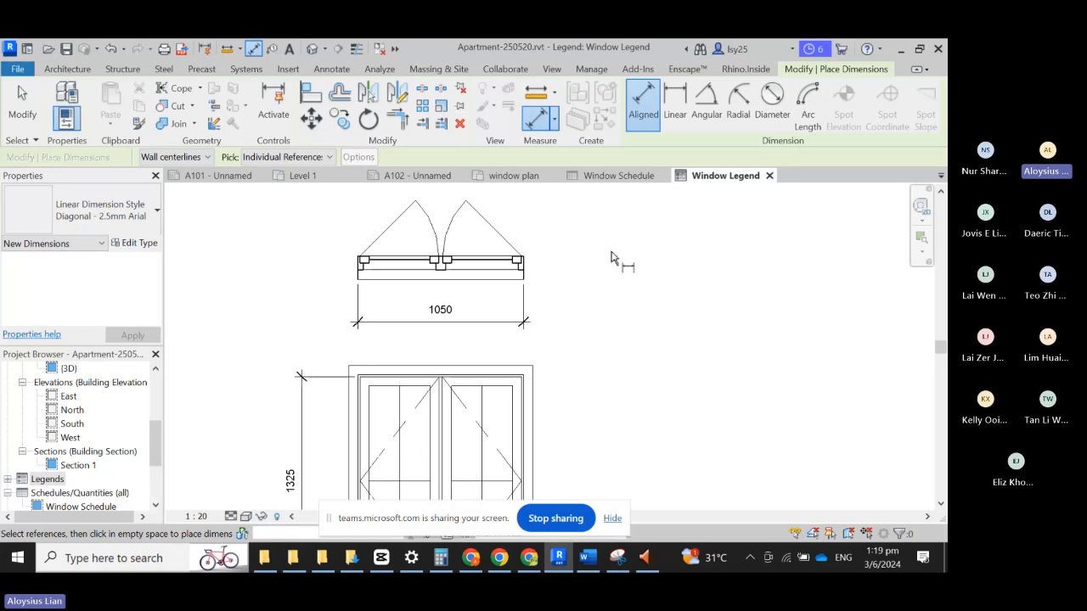
pyautogui.scroll(-3, 612, 258)
pyautogui.press('Escape')
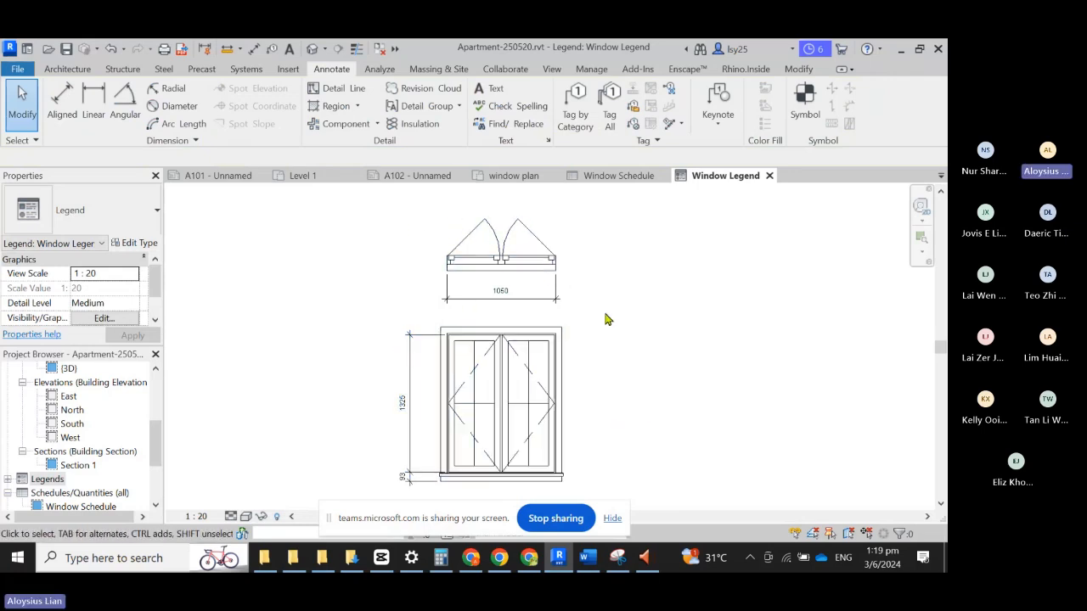
# Step: Place a Windows : M_Fixed : 0406 x 0610mm legend component in Floor Plan view to the right of the casement plan symbol
pyautogui.scroll(-1, 458, 404)
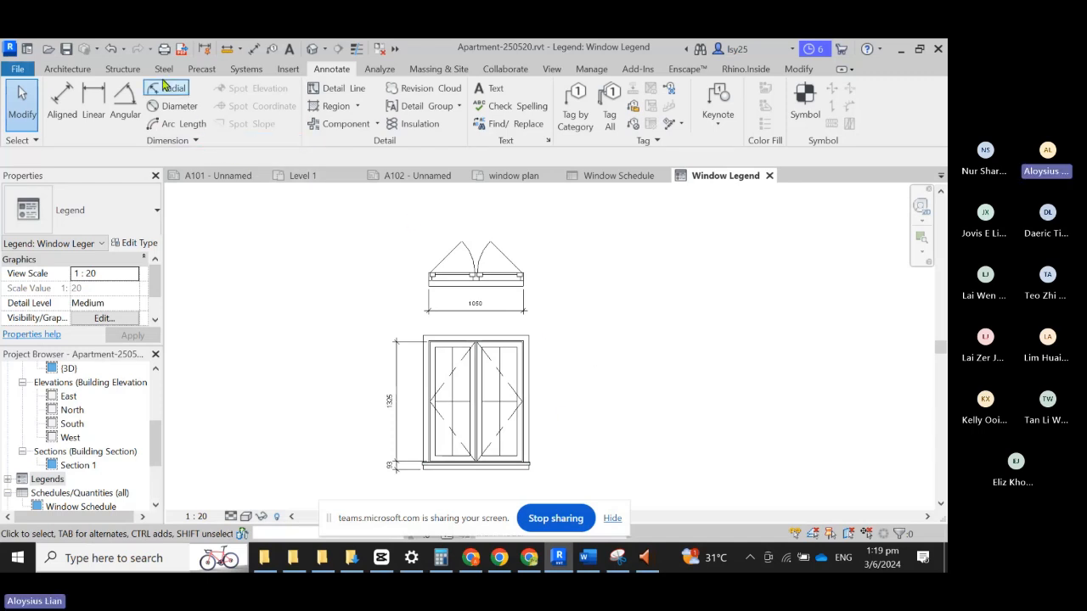
pyautogui.click(359, 124)
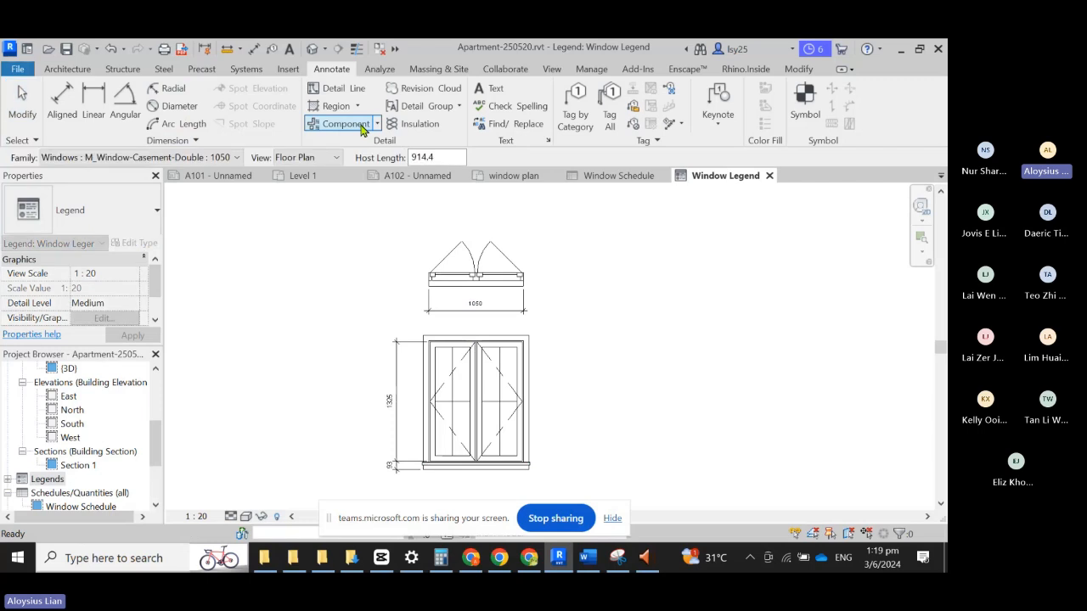
pyautogui.click(223, 158)
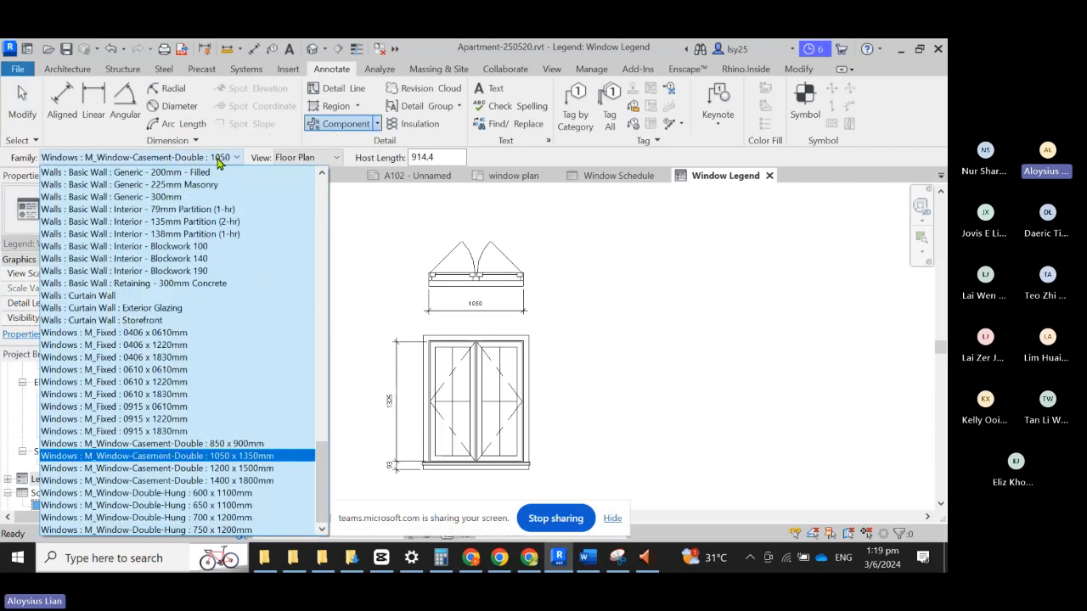
pyautogui.click(159, 333)
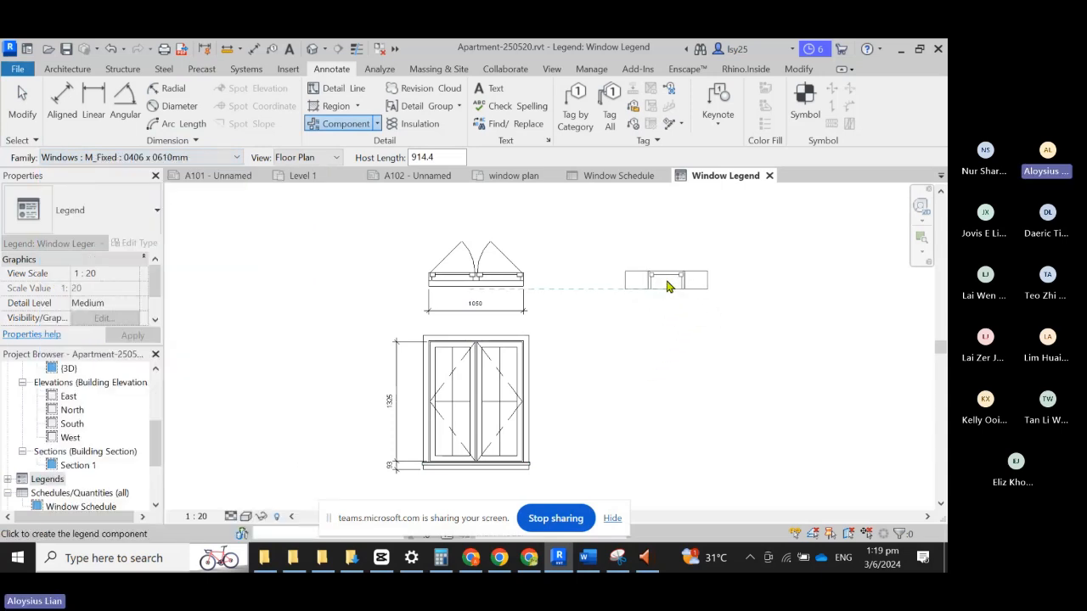
pyautogui.click(667, 287)
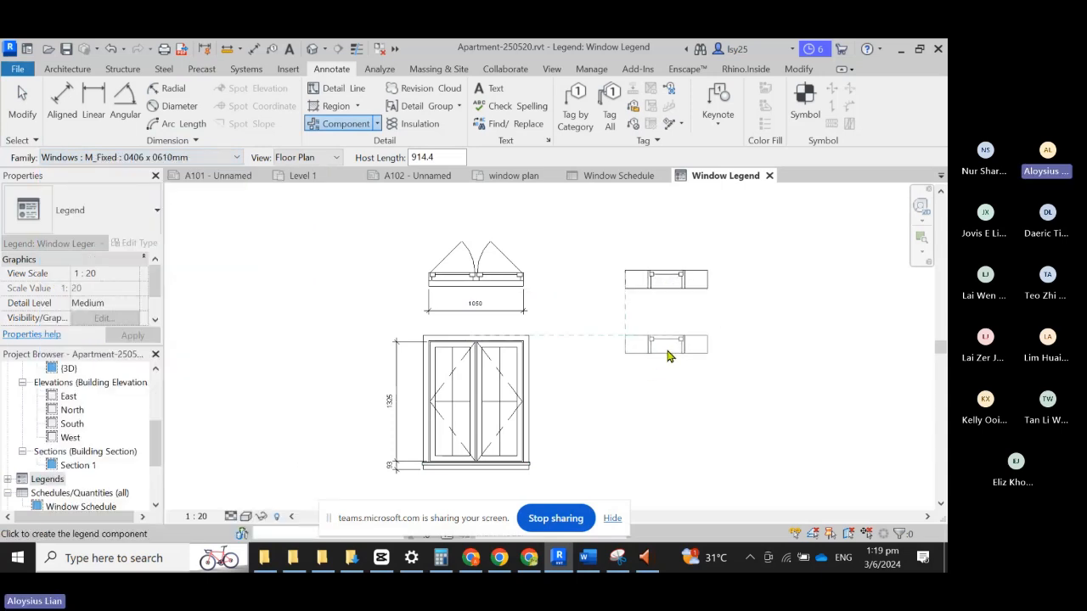
# Step: Place the same fixed window in Elevation : Front view below its plan symbol, level with the casement elevation's base
pyautogui.click(327, 158)
pyautogui.click(327, 185)
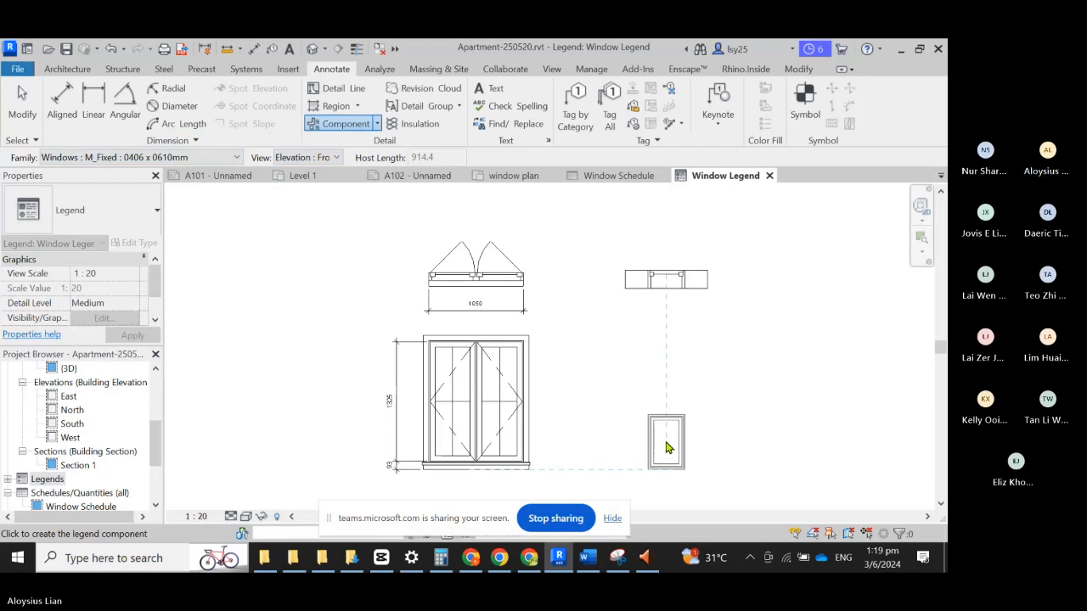
pyautogui.click(673, 443)
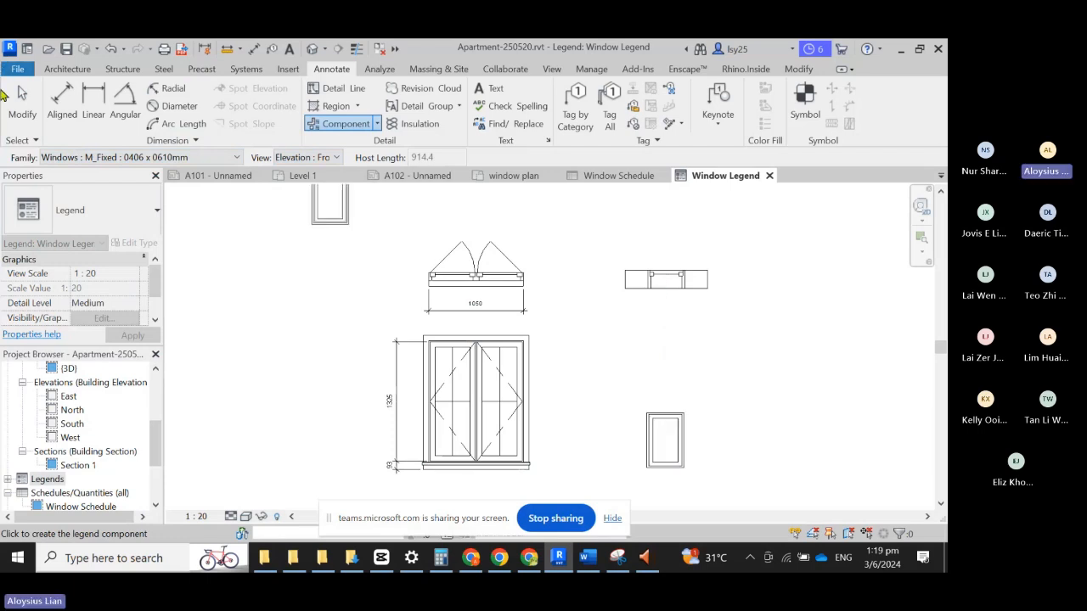
# Step: Dimension the fixed window's width between the inner jamb lines below its plan symbol, in line with the casement's width dimension
pyautogui.click(62, 103)
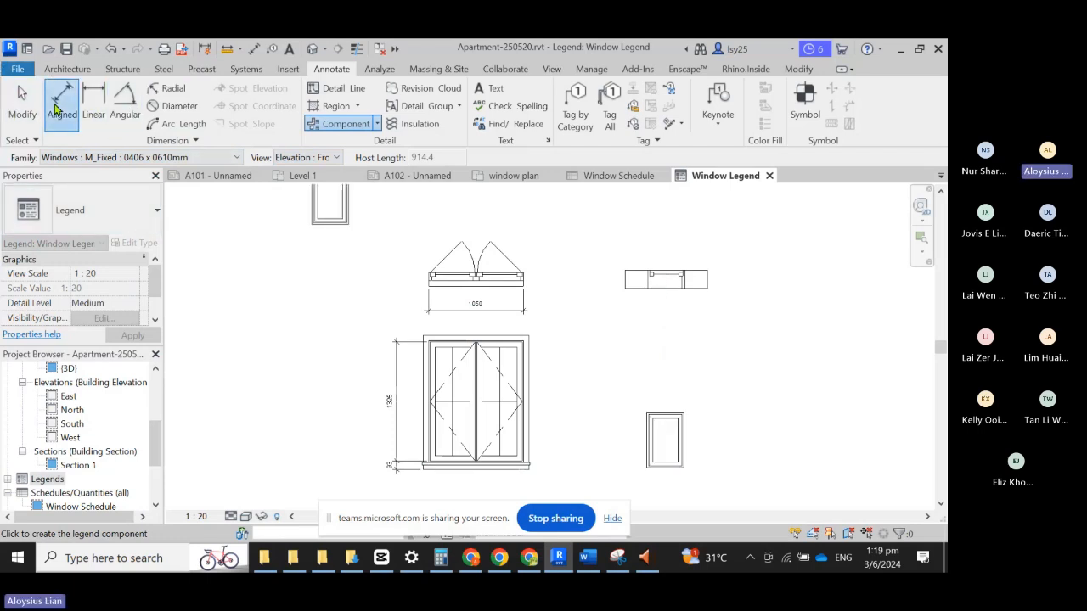
pyautogui.scroll(6, 674, 286)
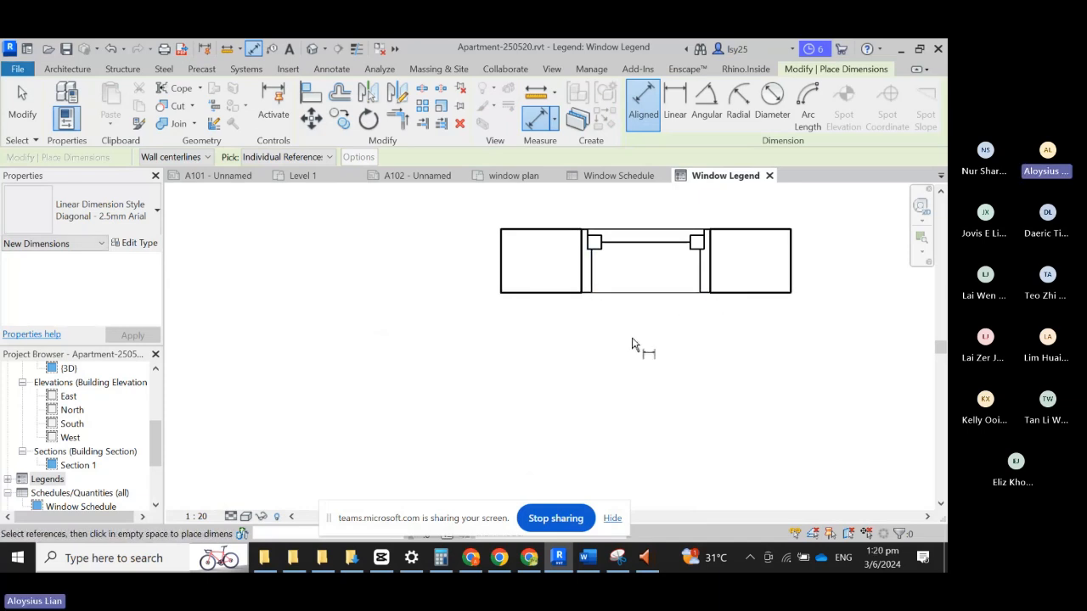
pyautogui.scroll(4, 637, 274)
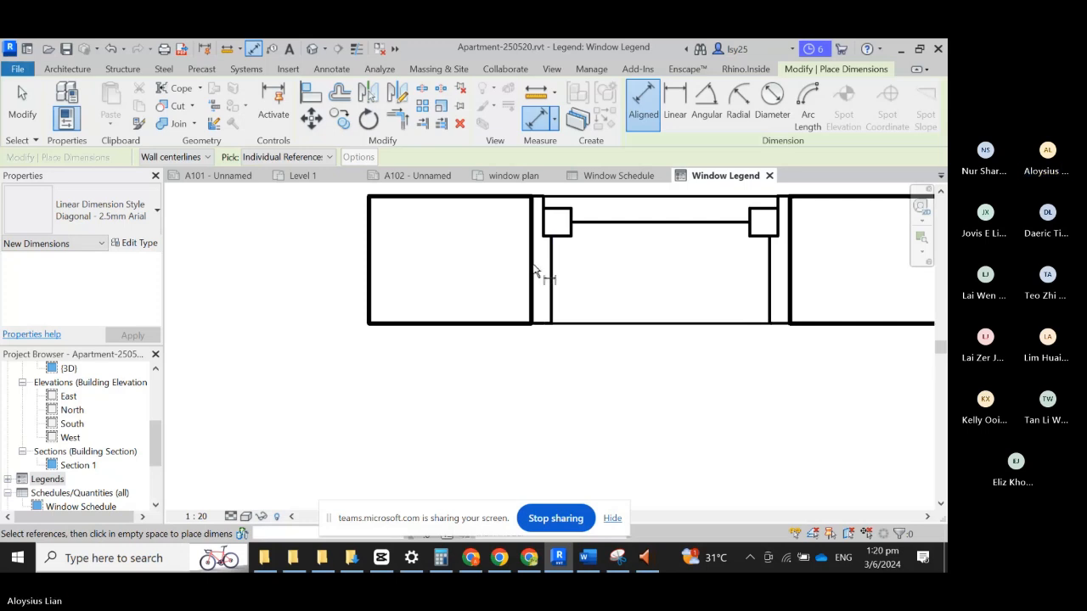
pyautogui.scroll(-2, 680, 345)
pyautogui.scroll(1, 716, 348)
pyautogui.click(596, 311)
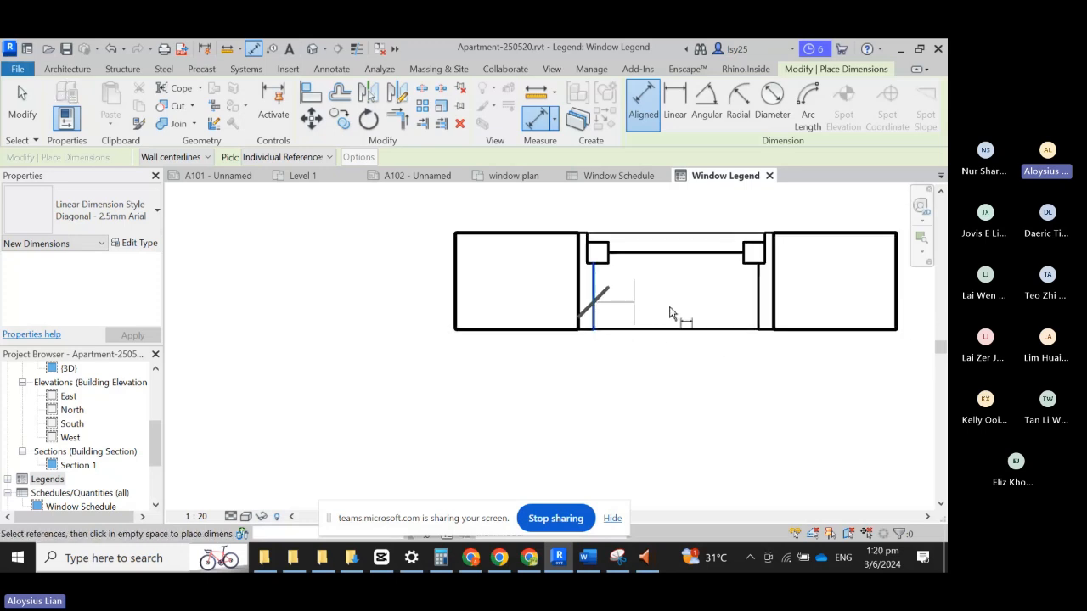
pyautogui.click(760, 316)
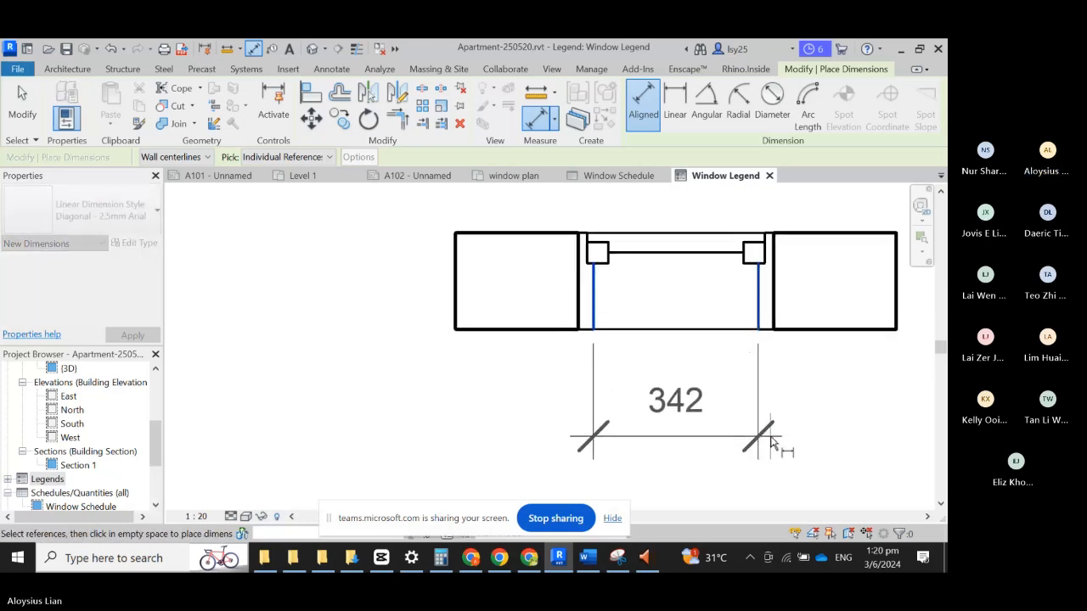
pyautogui.scroll(-3, 771, 439)
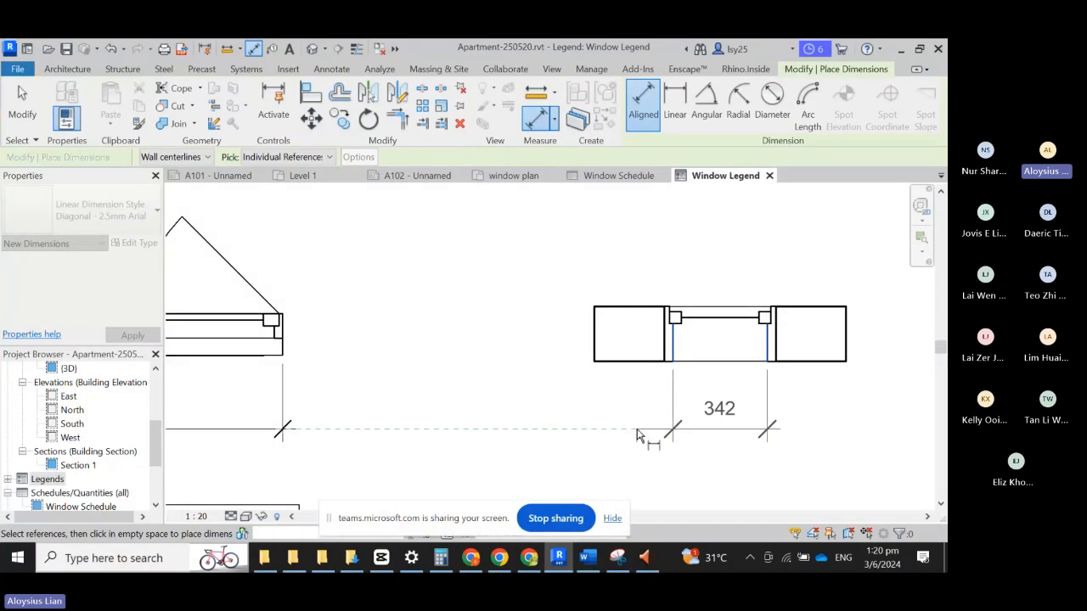
pyautogui.click(638, 431)
# Step: Dimension the fixed window's height between the frame's bottom and top lines, placed to the left of its front elevation
pyautogui.scroll(-2, 690, 266)
pyautogui.moveTo(731, 408); pyautogui.dragTo(659, 263, button='middle')
pyautogui.scroll(-1, 654, 260)
pyautogui.scroll(1, 656, 277)
pyautogui.moveTo(637, 491); pyautogui.dragTo(637, 362, button='middle')
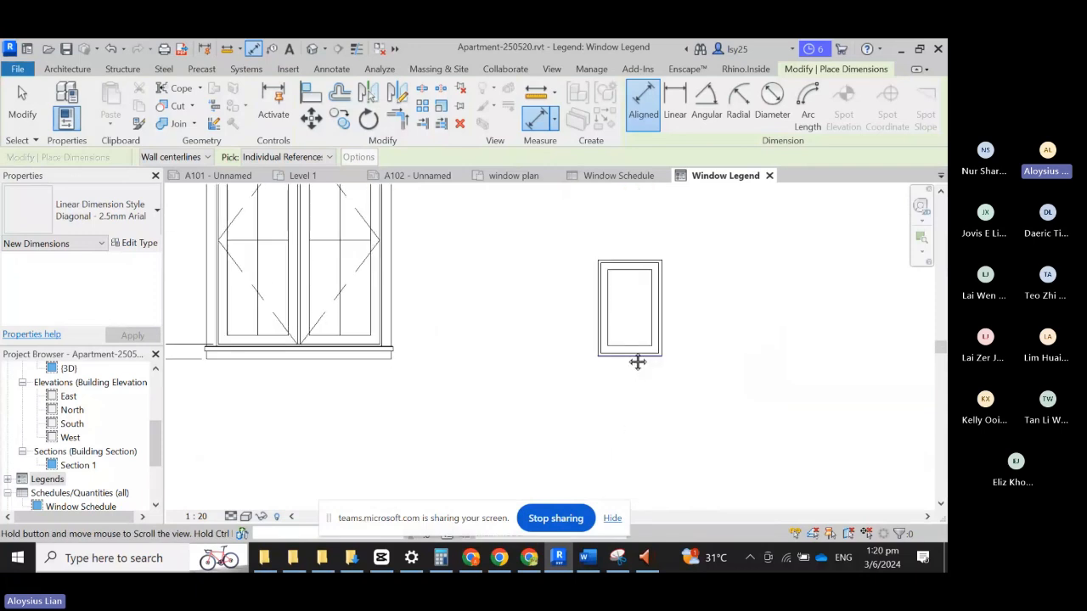
pyautogui.scroll(1, 619, 351)
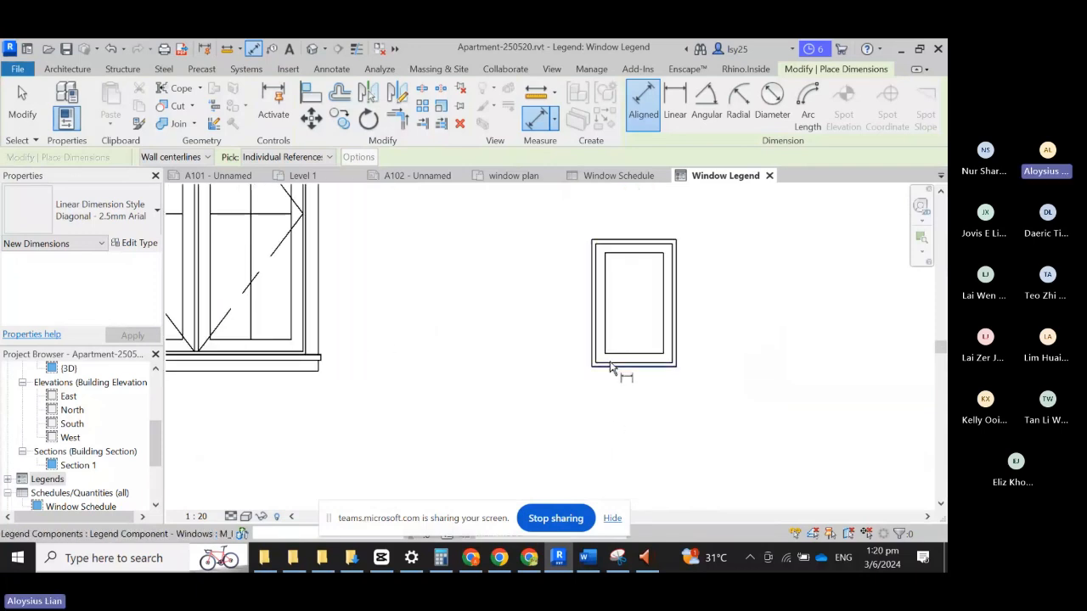
pyautogui.click(618, 365)
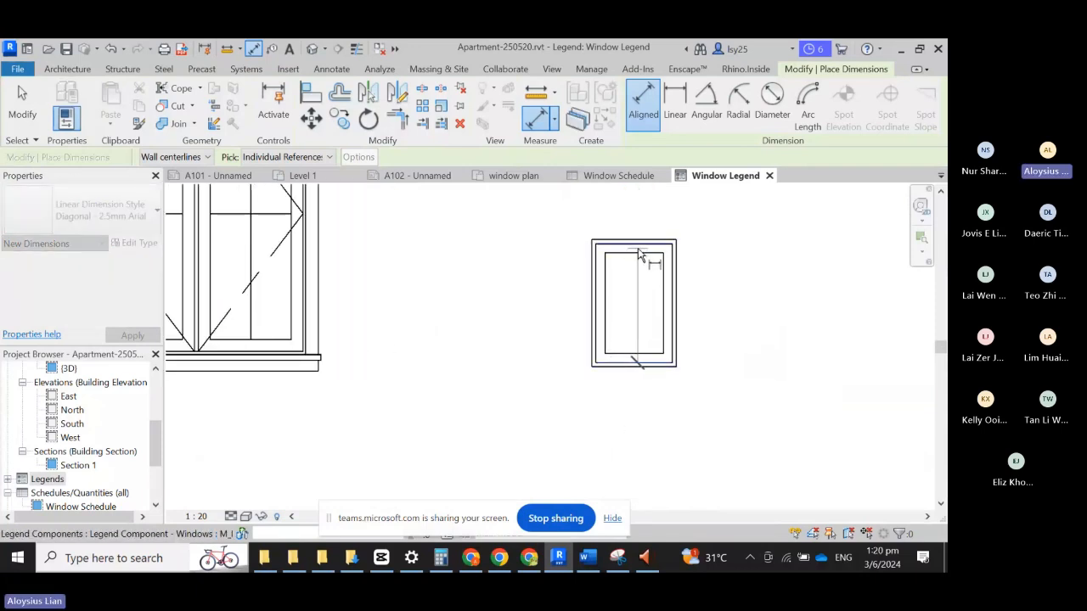
pyautogui.click(638, 253)
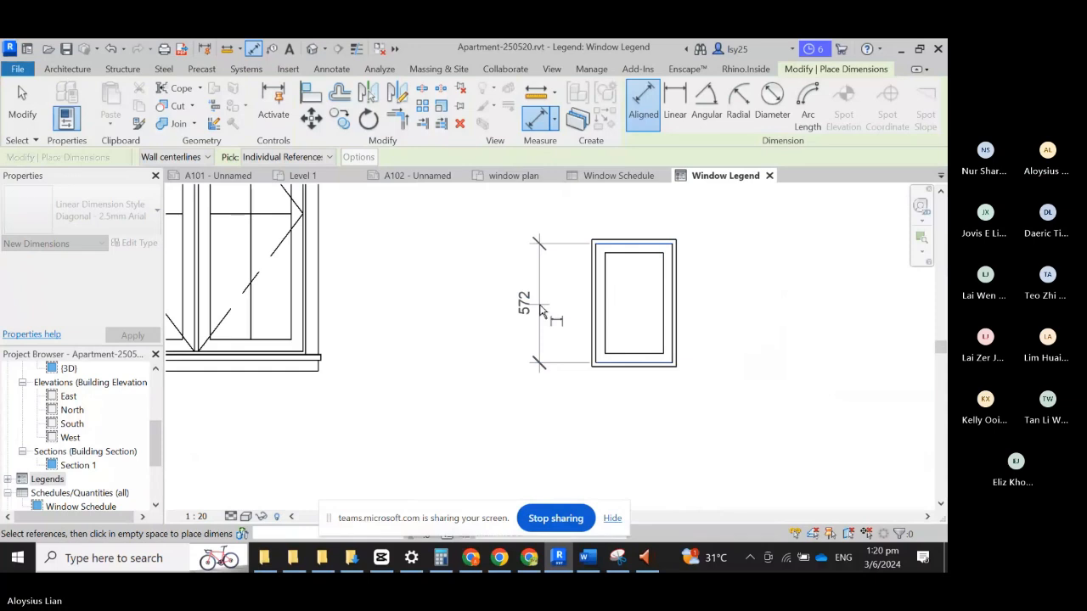
pyautogui.scroll(-1, 543, 310)
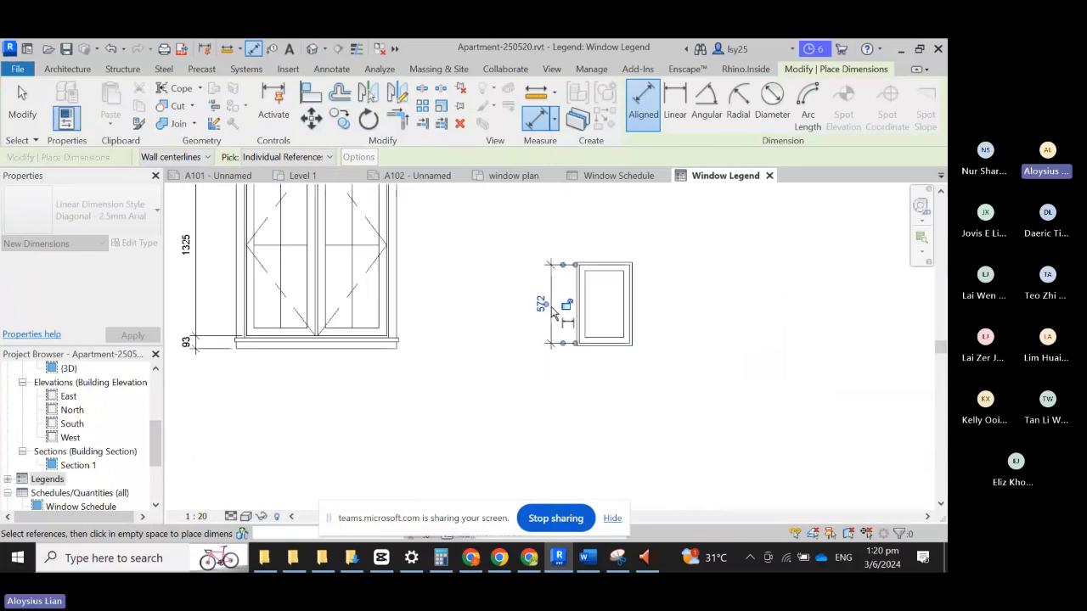
pyautogui.click(552, 313)
pyautogui.scroll(-2, 650, 429)
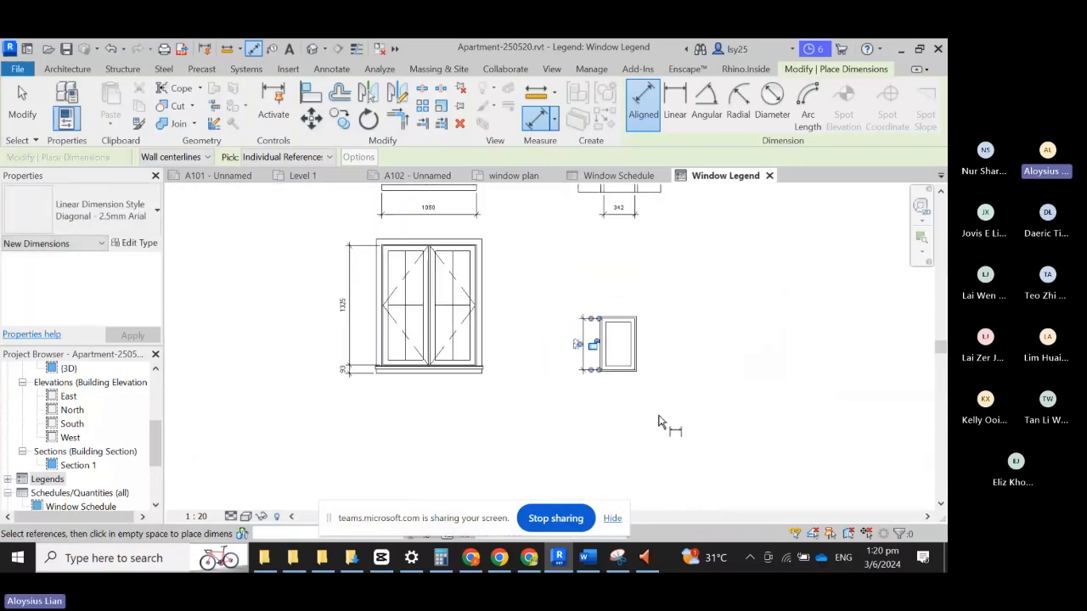
pyautogui.scroll(-1, 660, 422)
pyautogui.press('Escape')
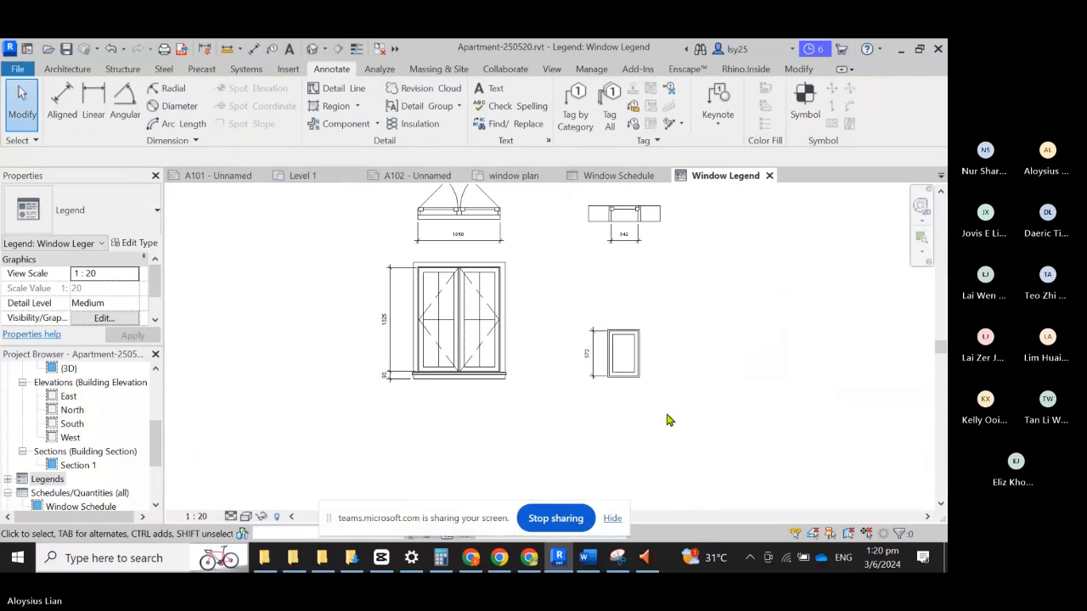
# Step: Draw a horizontal thin detail line about 4100 mm long between the plan symbols and the front elevations
pyautogui.scroll(-1, 403, 350)
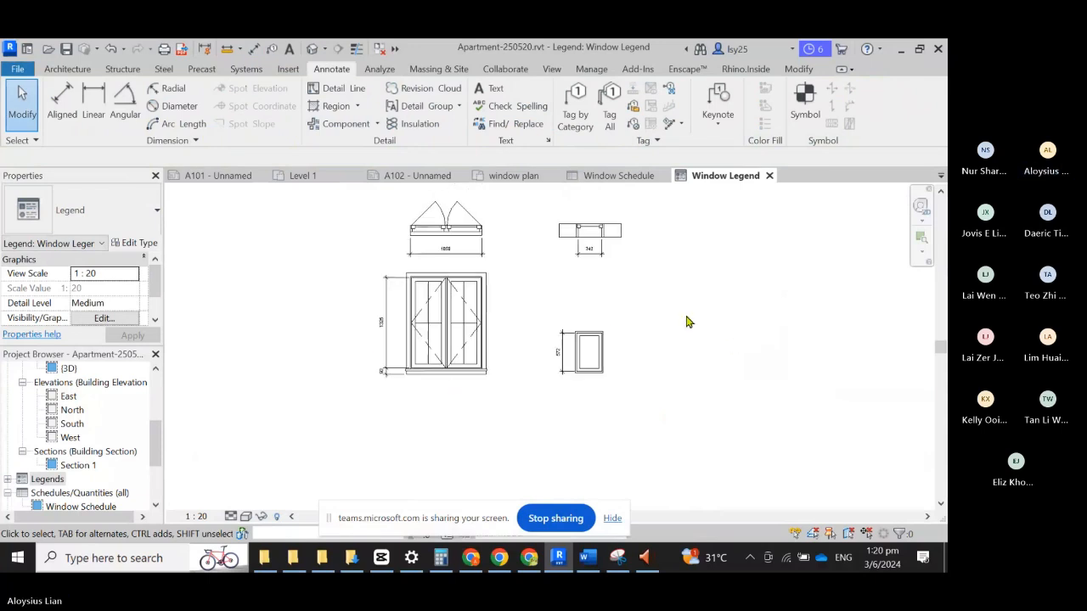
pyautogui.scroll(-1, 690, 317)
pyautogui.scroll(-1, 689, 304)
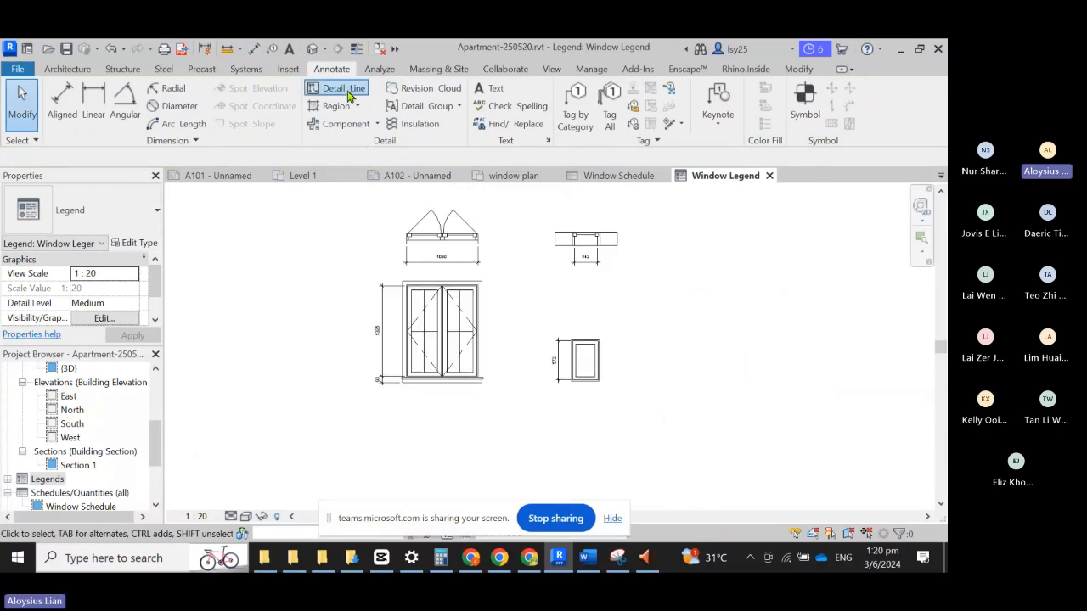
pyautogui.press('d')
pyautogui.press('l')
pyautogui.scroll(1, 357, 276)
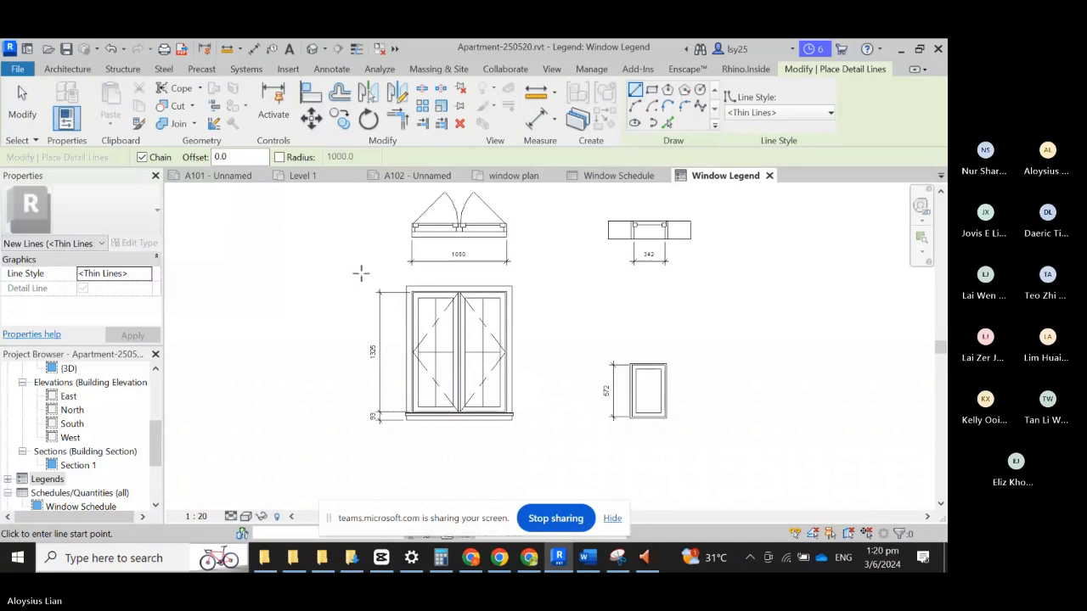
pyautogui.click(361, 272)
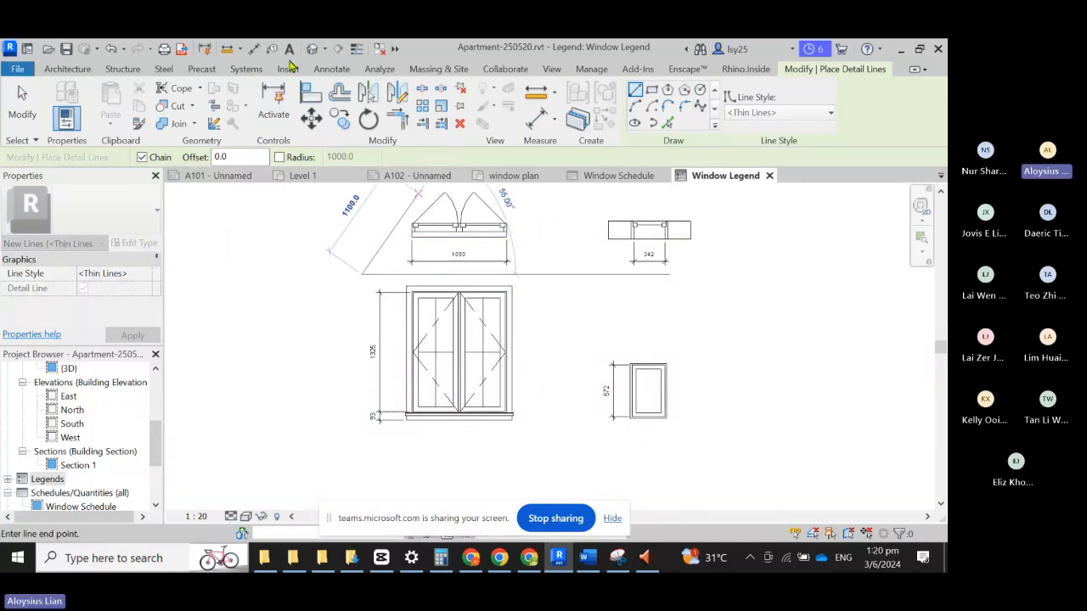
pyautogui.click(329, 69)
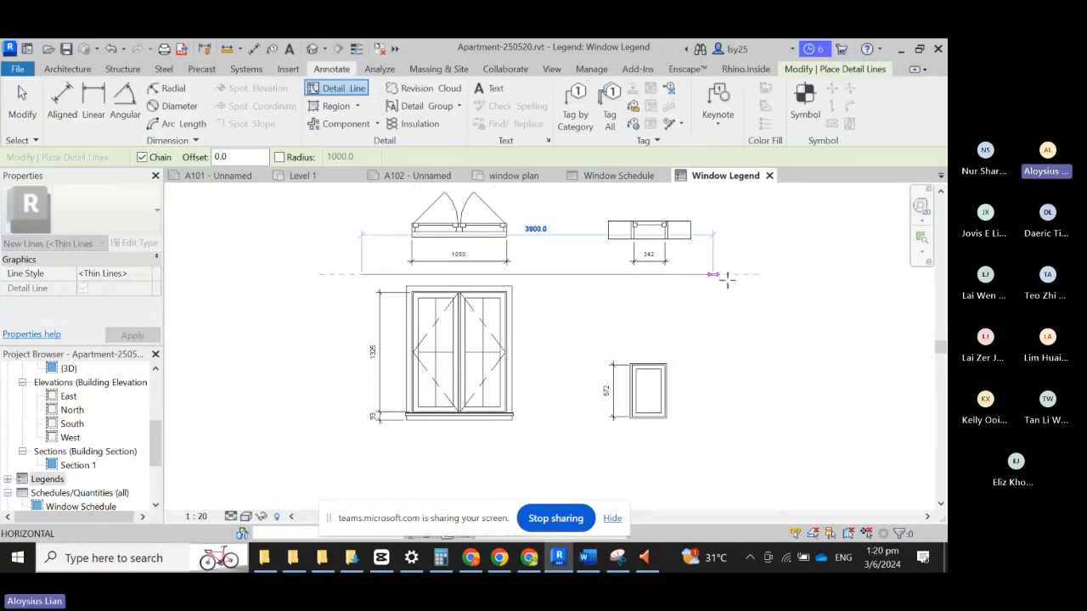
pyautogui.click(731, 273)
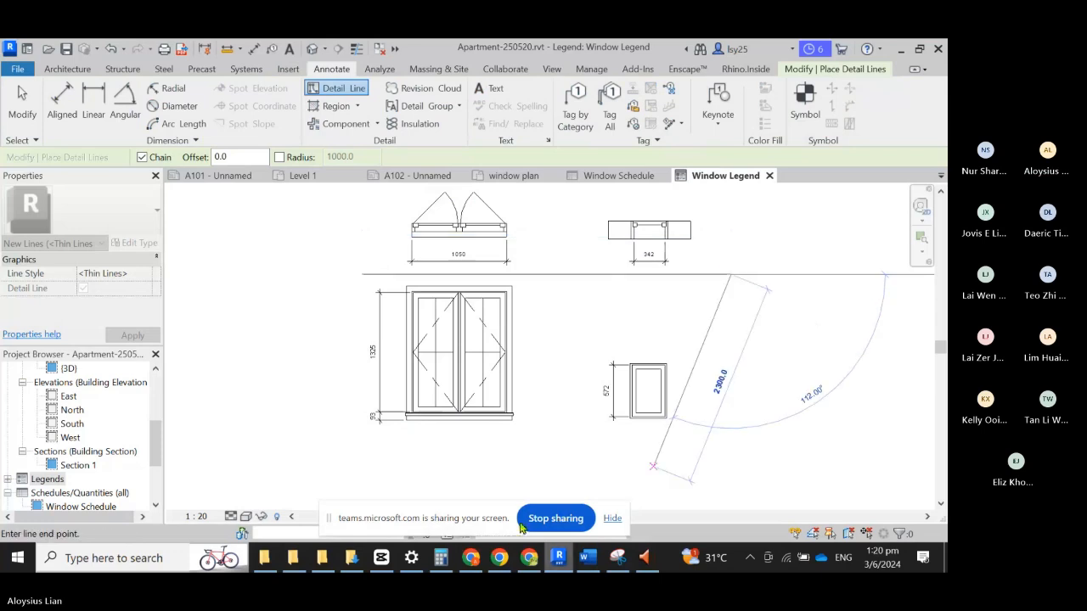
pyautogui.press('Escape')
pyautogui.press('Escape')
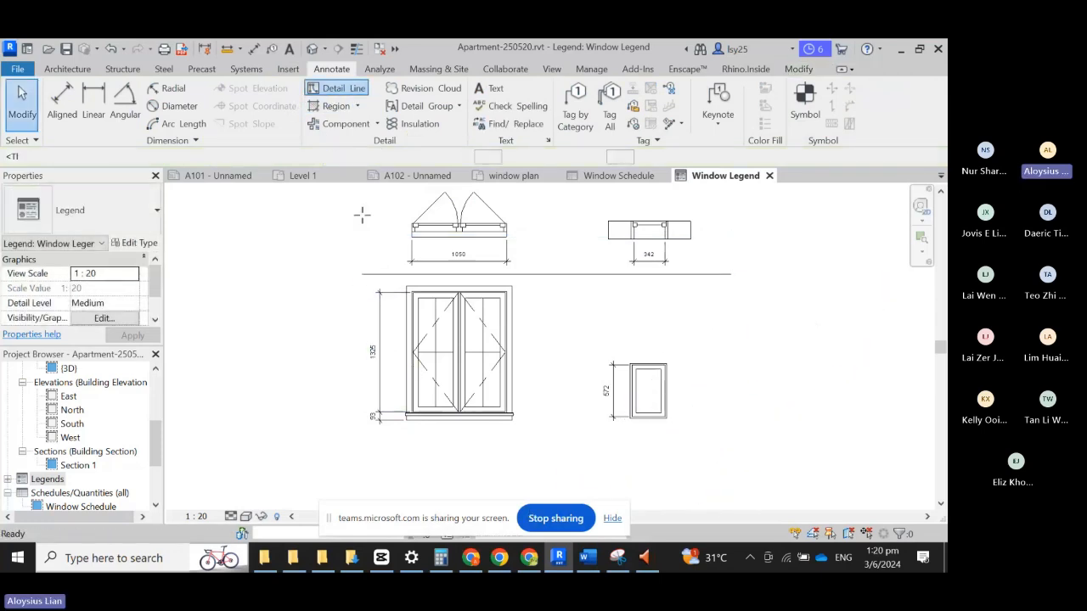
# Step: Draw a rectangular detail-line border about 4100 by 3100 mm around both windows, its sides passing through the divider's ends
pyautogui.press('d')
pyautogui.press('l')
pyautogui.scroll(-2, 424, 433)
pyautogui.click(382, 328)
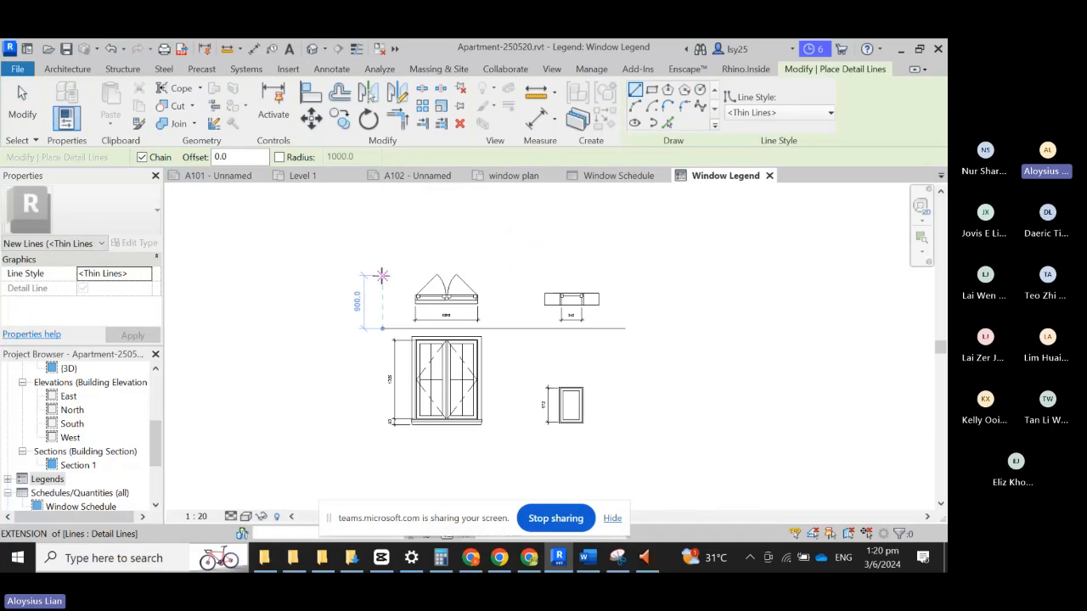
pyautogui.click(383, 270)
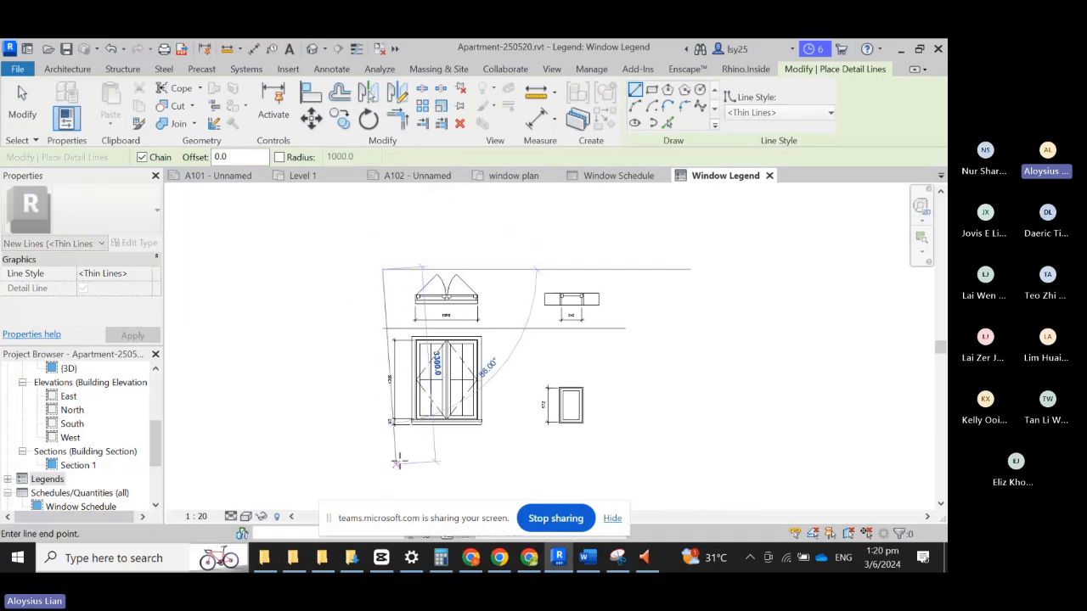
pyautogui.click(383, 453)
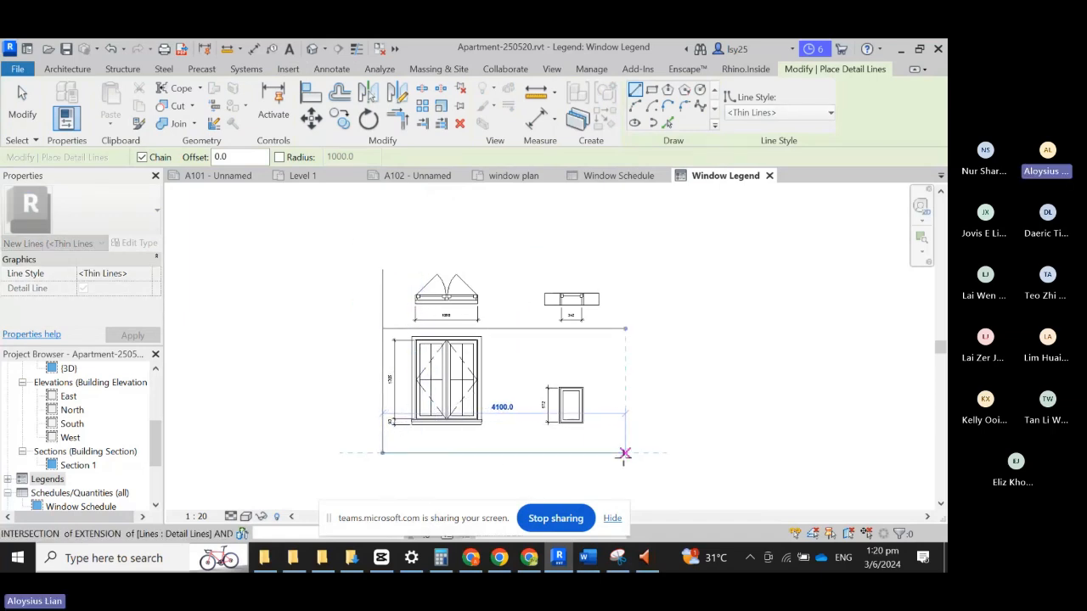
pyautogui.click(626, 453)
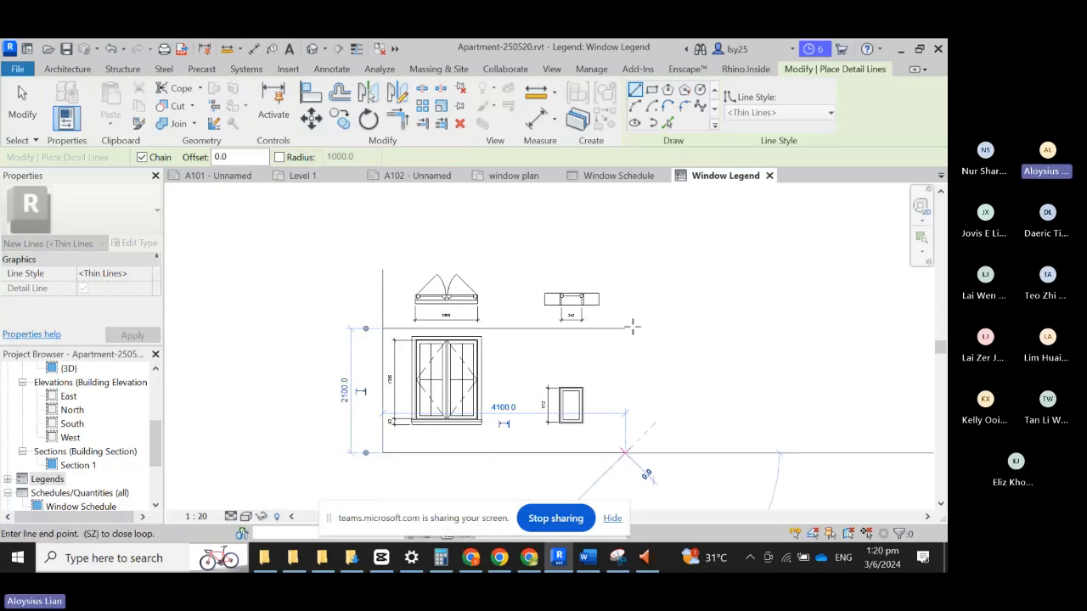
pyautogui.click(625, 270)
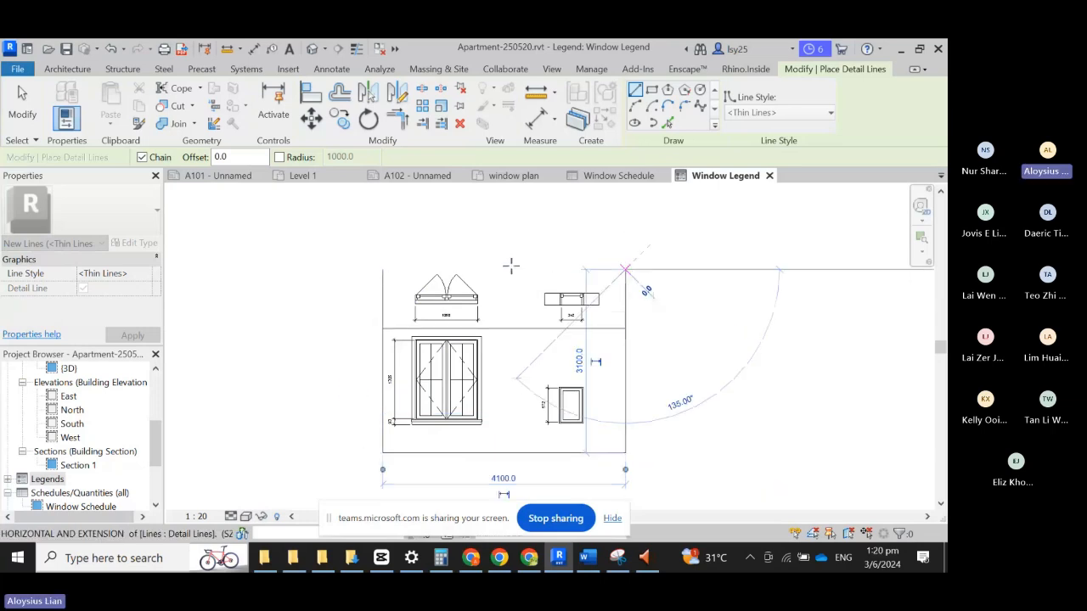
pyautogui.click(383, 270)
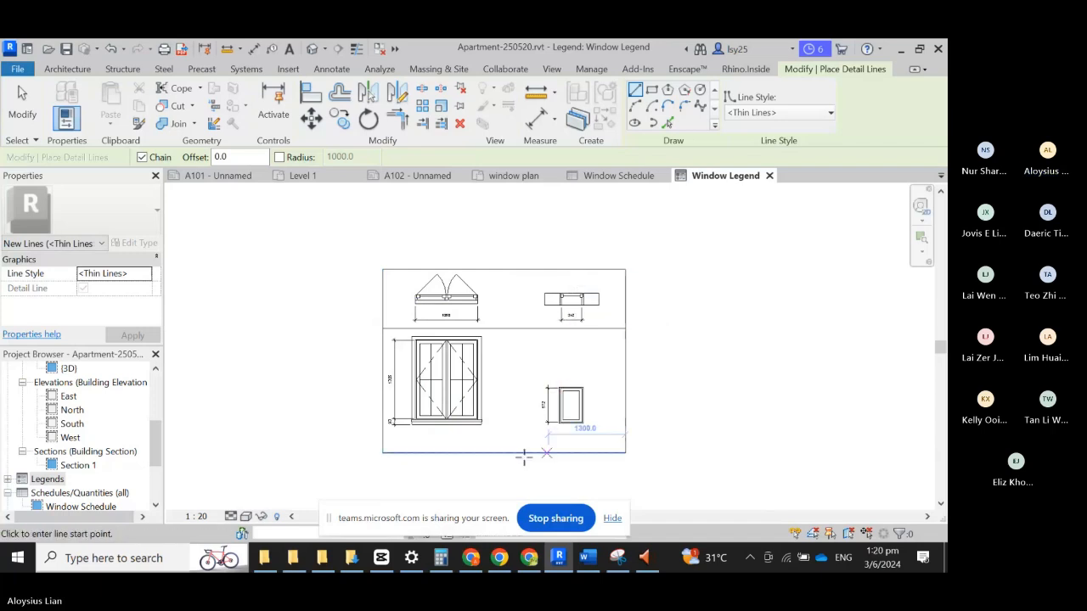
# Step: Draw a horizontal detail line across the border about 300 mm above its bottom edge, forming an empty row below the elevations
pyautogui.scroll(3, 425, 456)
pyautogui.scroll(1, 363, 426)
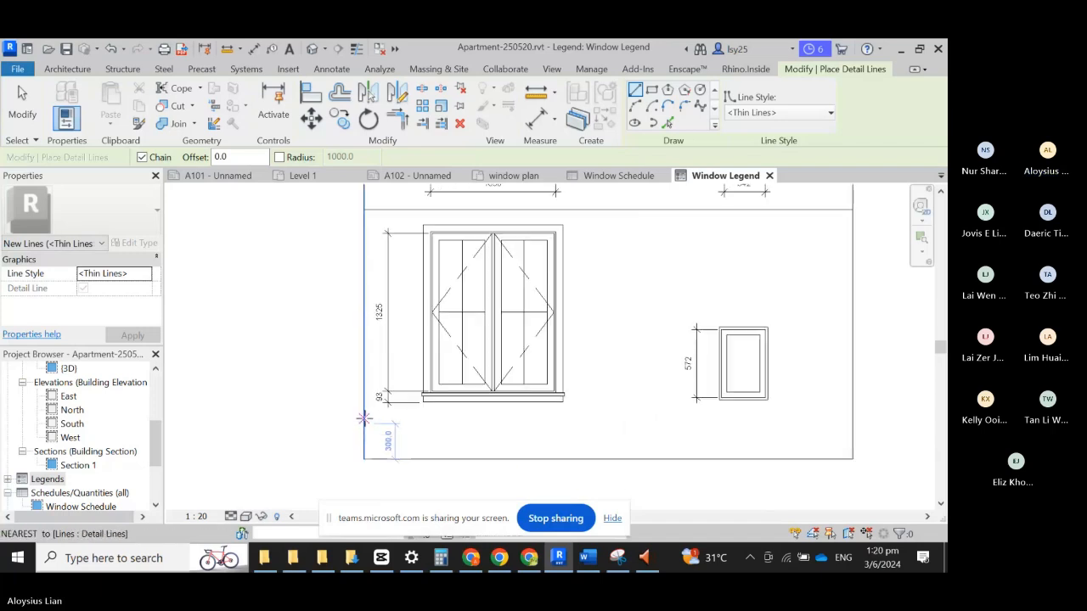
pyautogui.click(363, 418)
pyautogui.click(851, 423)
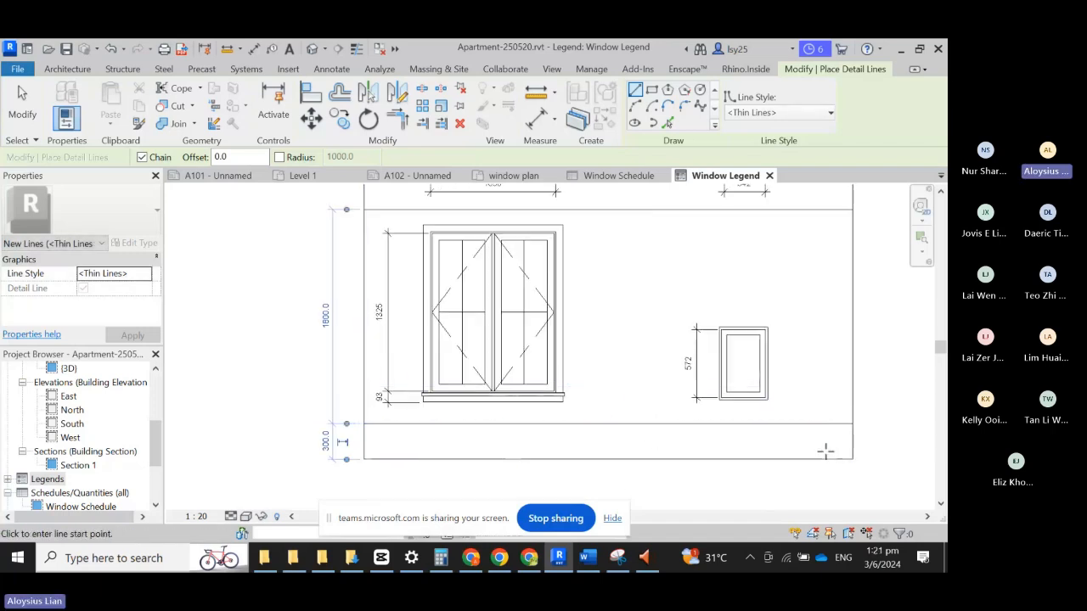
pyautogui.press('Escape')
pyautogui.press('Escape')
pyautogui.scroll(-4, 651, 456)
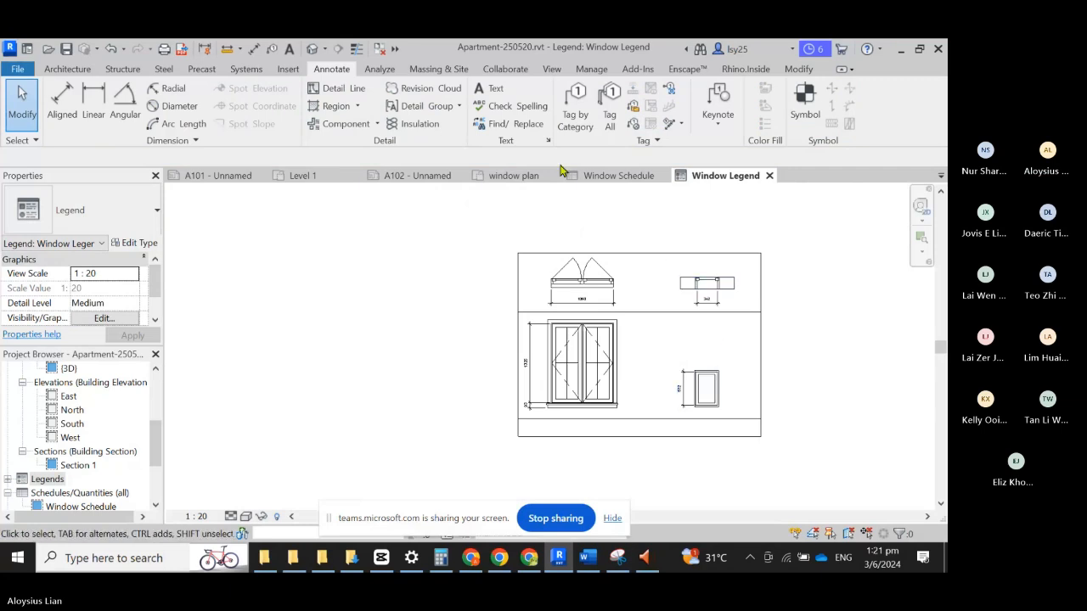
# Step: Draw a vertical detail line from the midpoint of the border's top edge to the midpoint of its bottom edge
pyautogui.click(336, 92)
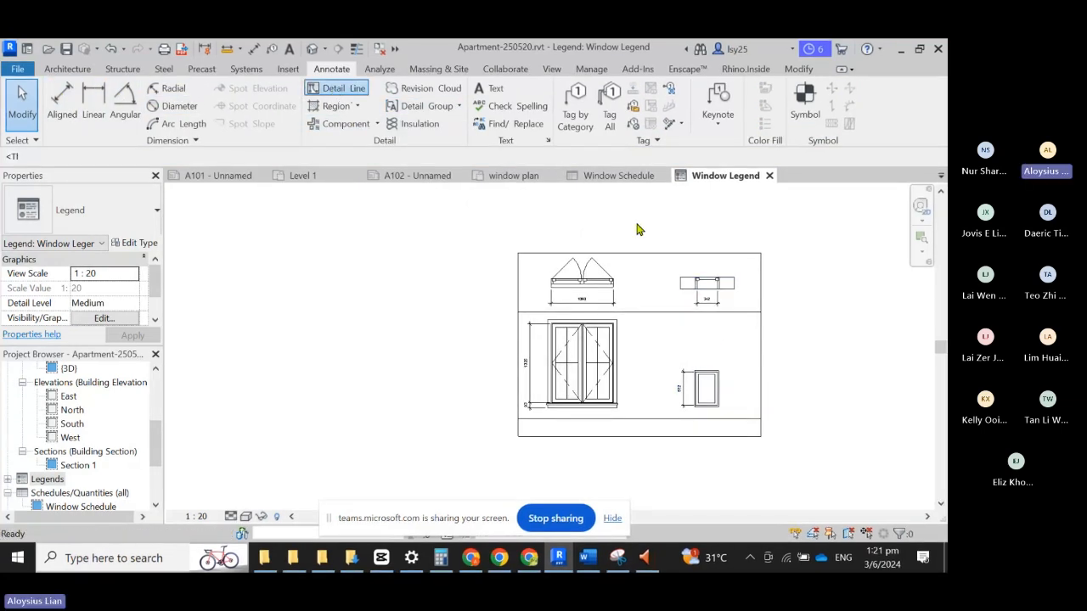
pyautogui.click(639, 253)
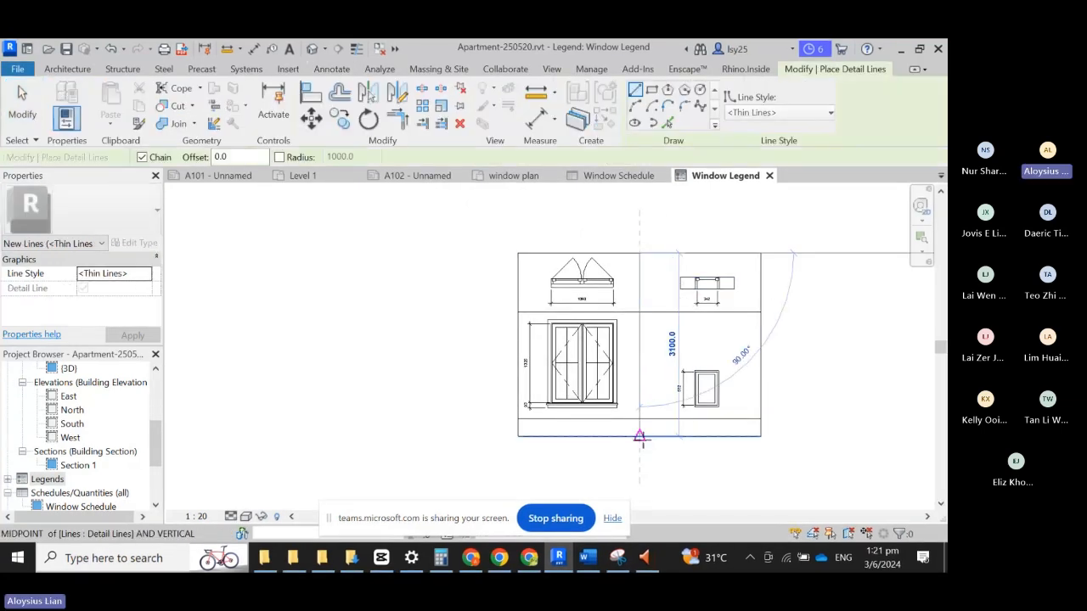
pyautogui.click(640, 436)
pyautogui.press('Escape')
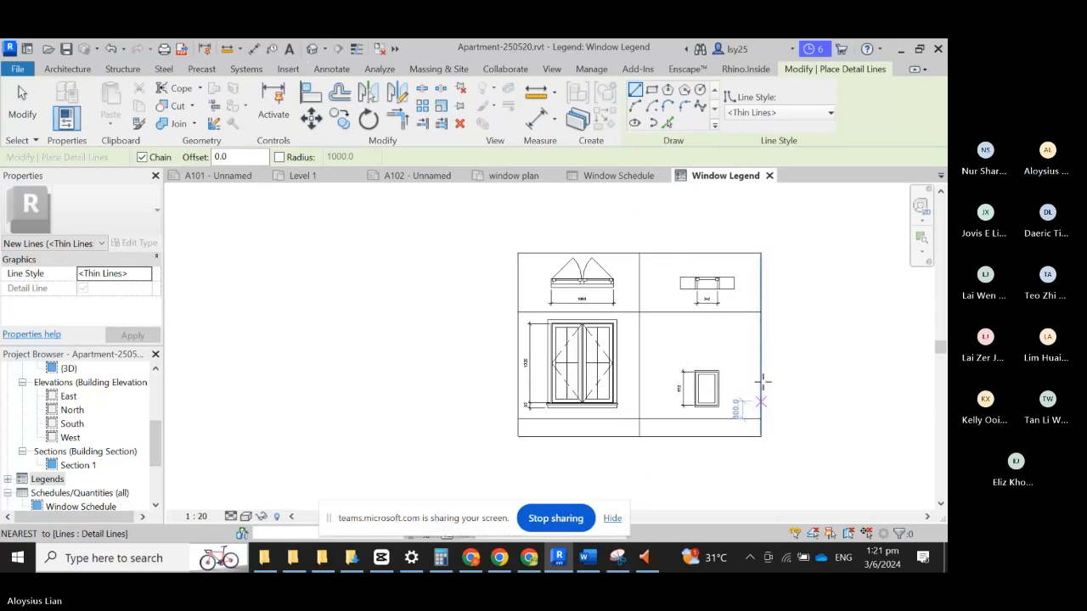
pyautogui.press('Escape')
# Step: Nudge the fixed window's plan, elevation and dimensions to the left so they are centred in the right-hand column
pyautogui.moveTo(659, 208)
pyautogui.mouseDown()
pyautogui.moveTo(711, 320)
pyautogui.moveTo(748, 463)
pyautogui.mouseUp()
pyautogui.press('Left')
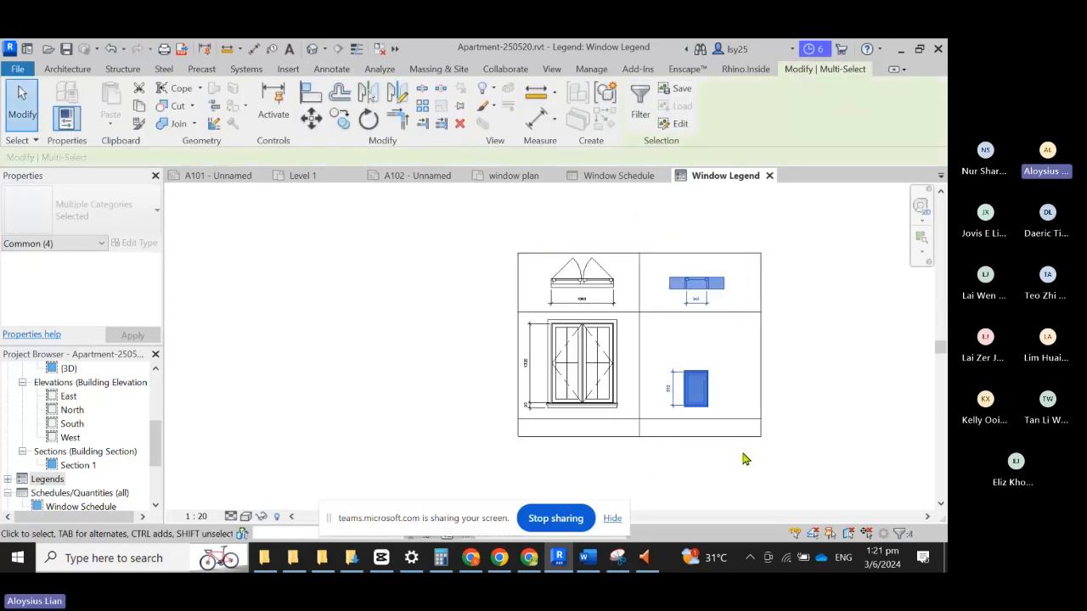
pyautogui.click(808, 364)
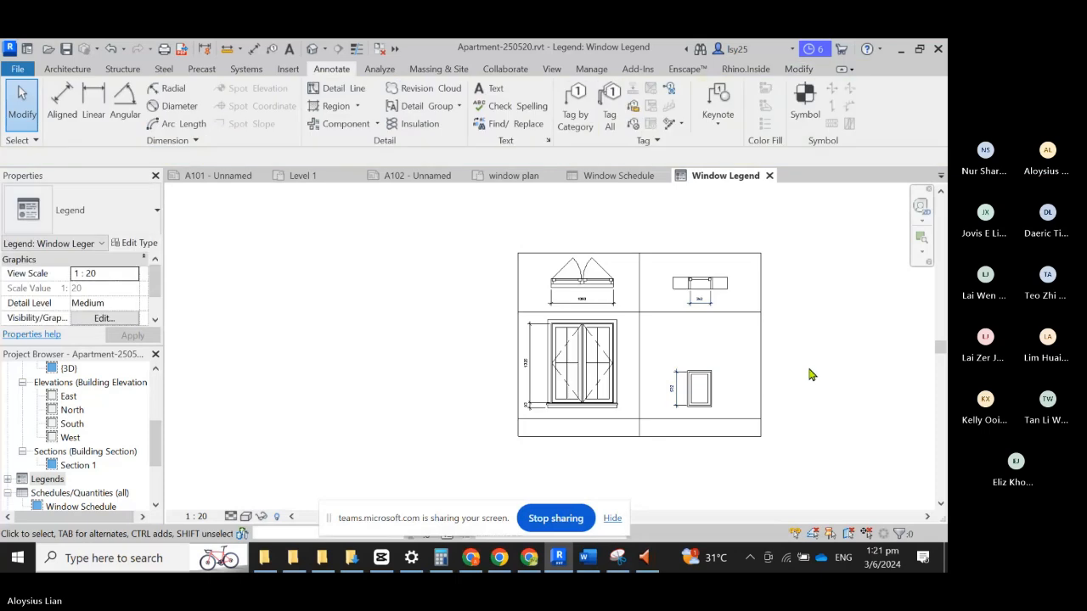
pyautogui.scroll(2, 615, 444)
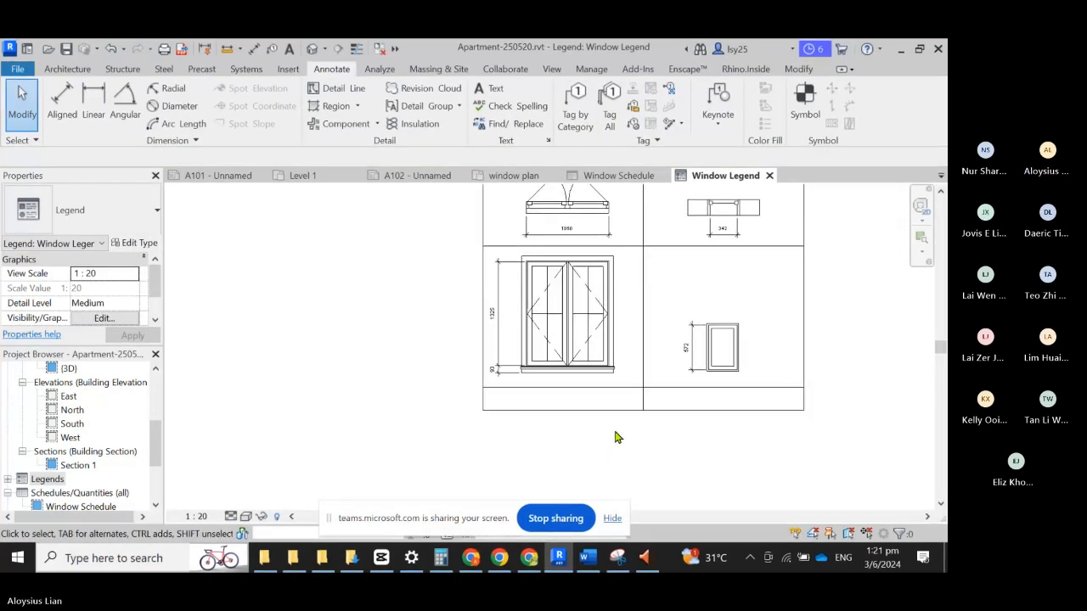
# Step: Add the text note "W1" in the empty row below the double casement window's elevation
pyautogui.scroll(-1, 615, 438)
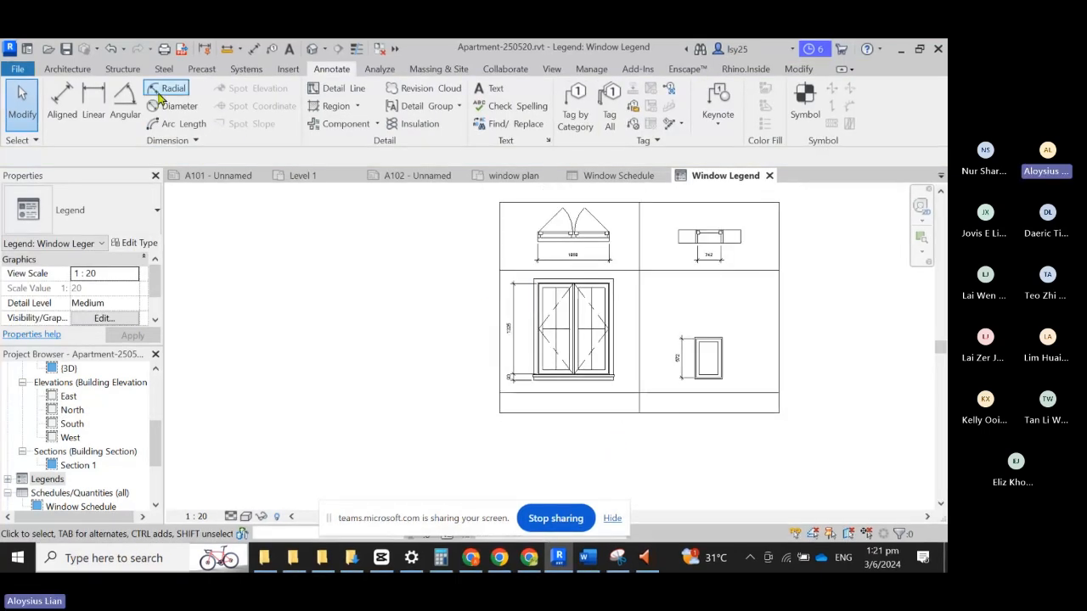
pyautogui.click(497, 88)
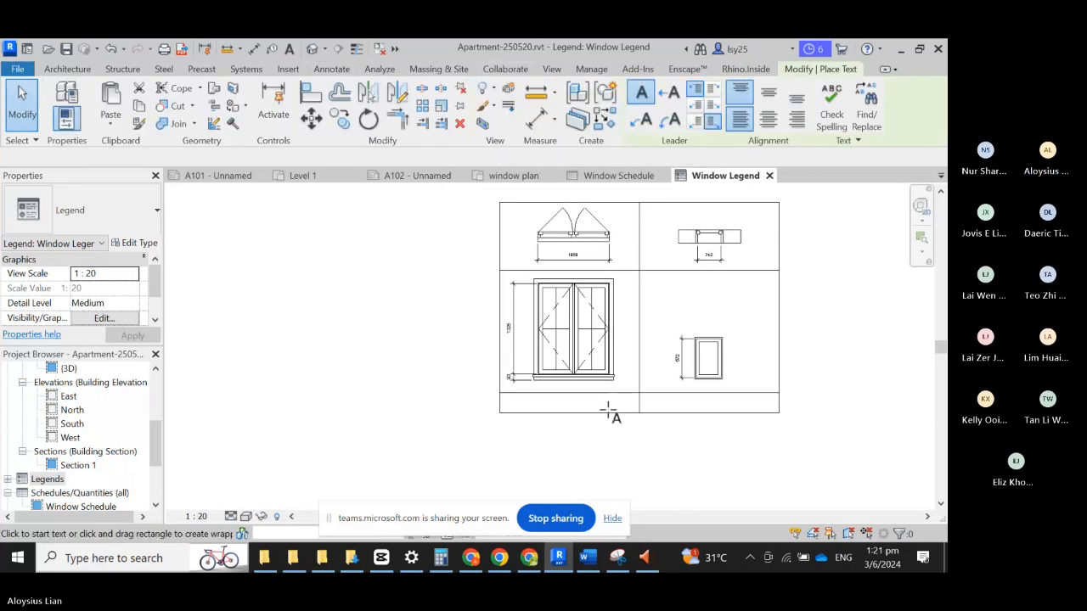
pyautogui.scroll(2, 563, 404)
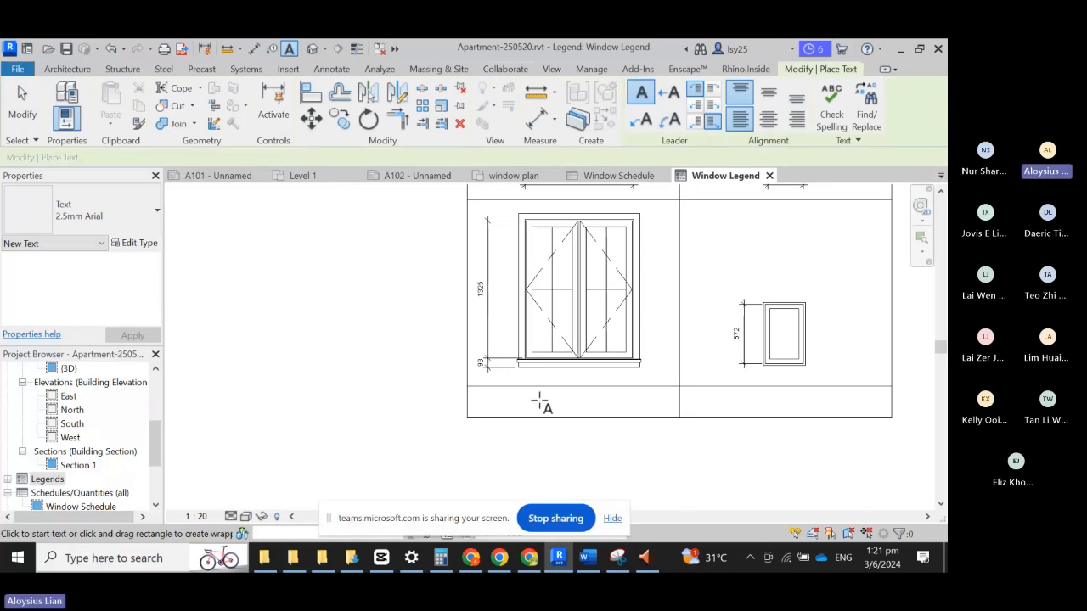
pyautogui.click(544, 404)
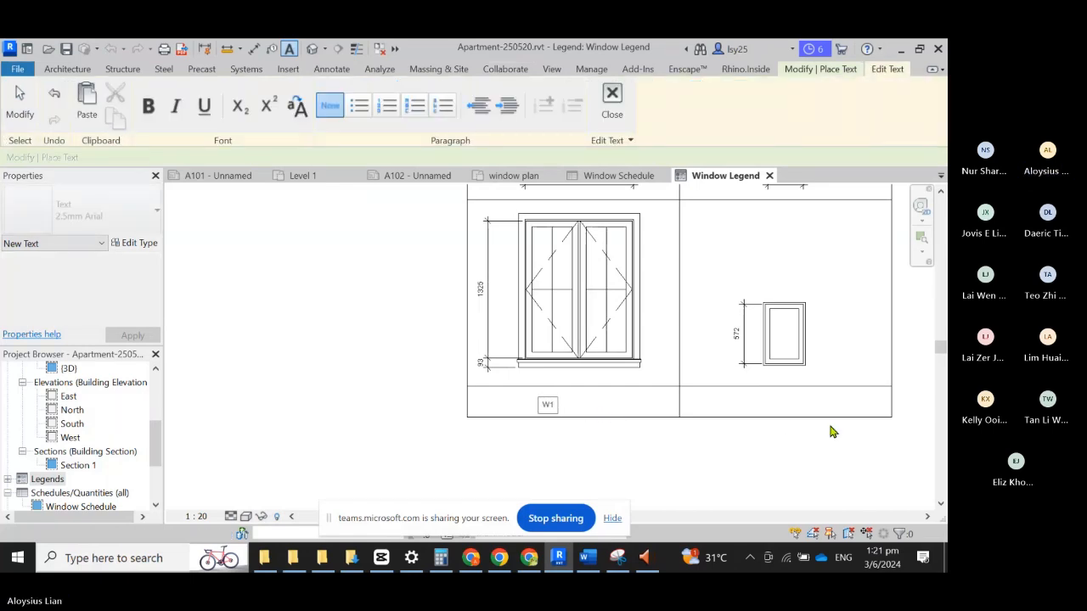
pyautogui.click(763, 405)
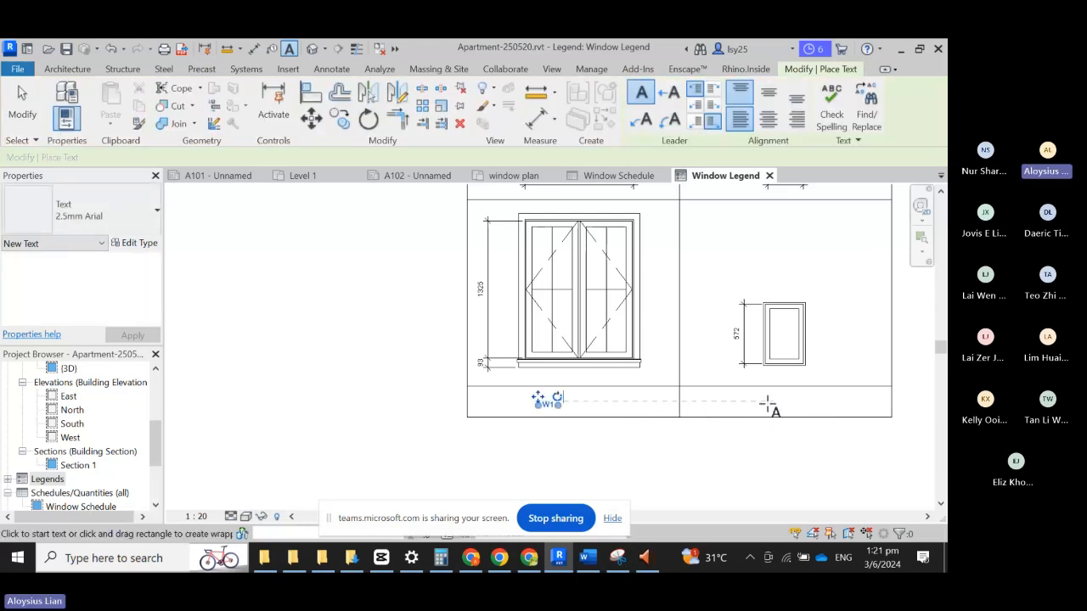
# Step: Add the text note "W2" in the row below the fixed window's elevation, aligned with the W1 note
pyautogui.click(767, 405)
pyautogui.write('W')
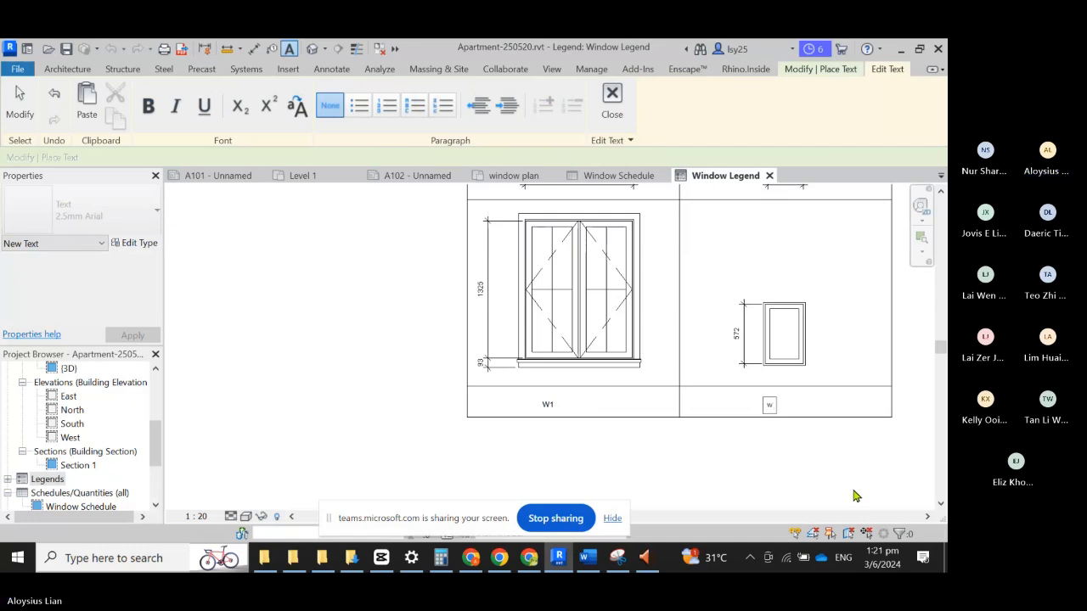
pyautogui.write('2')
pyautogui.press('Escape')
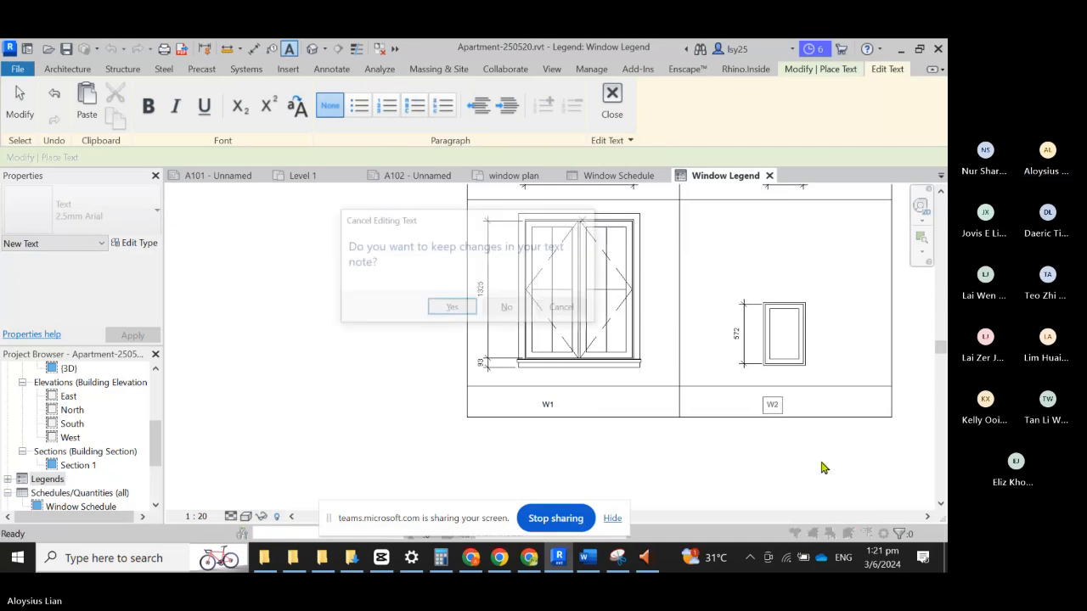
pyautogui.press('Escape')
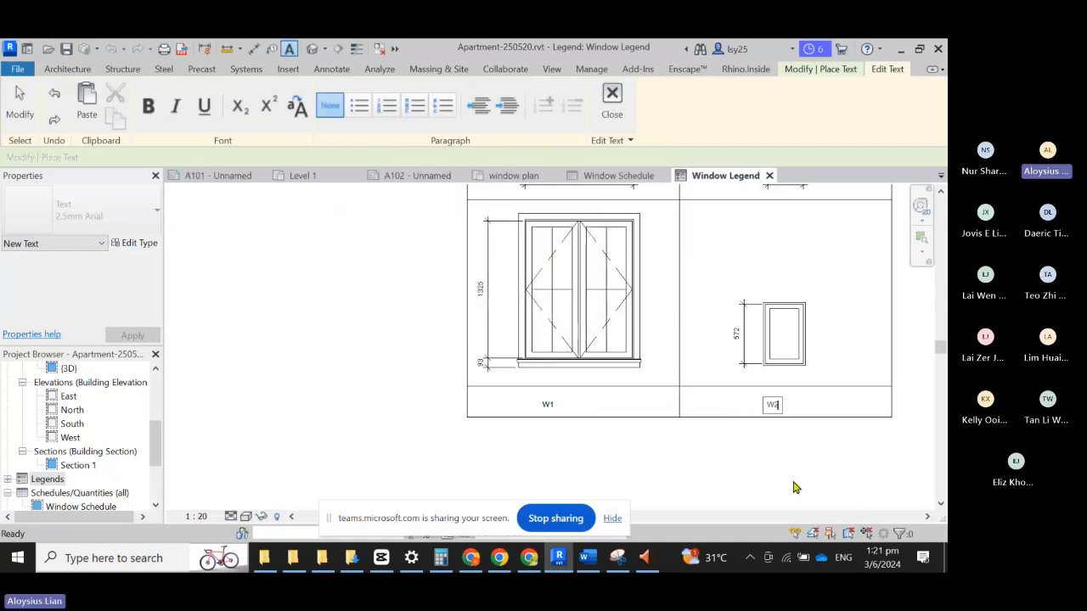
pyautogui.click(796, 488)
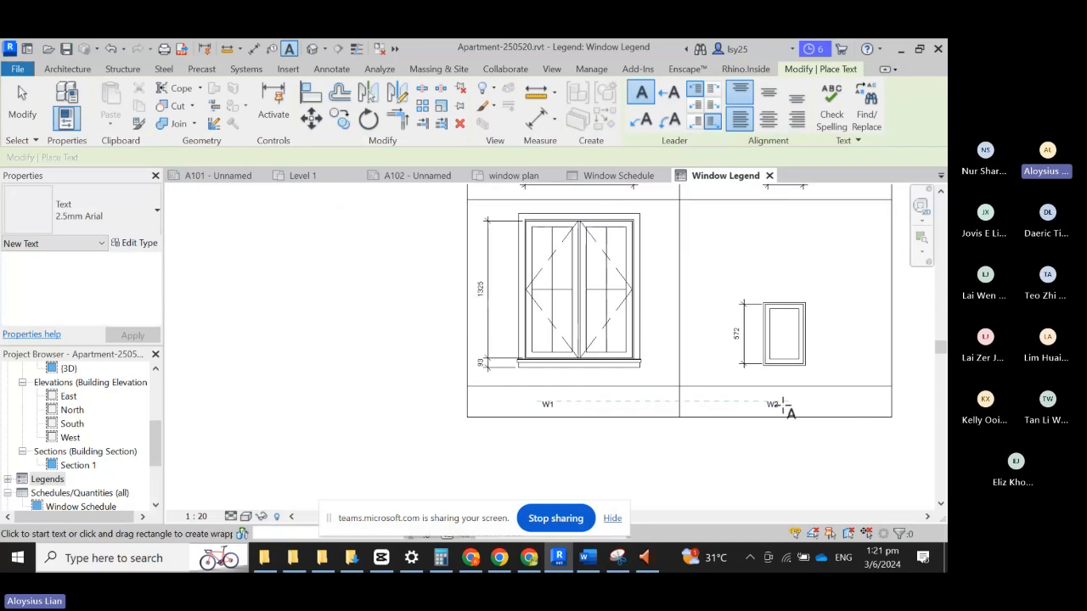
pyautogui.press('Escape')
pyautogui.press('Escape')
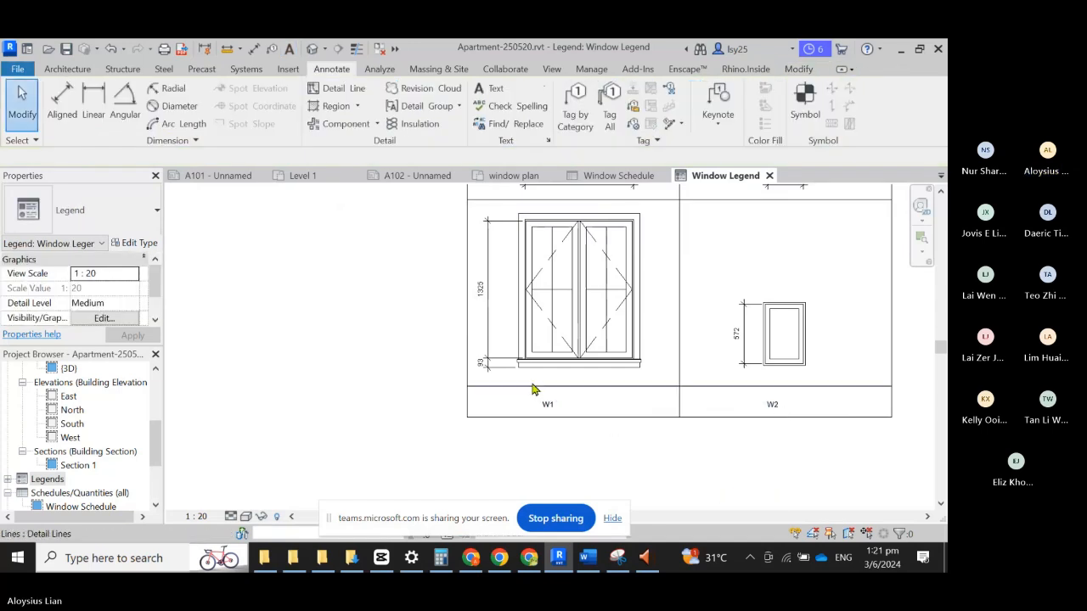
pyautogui.scroll(-1, 534, 383)
pyautogui.scroll(-1, 439, 392)
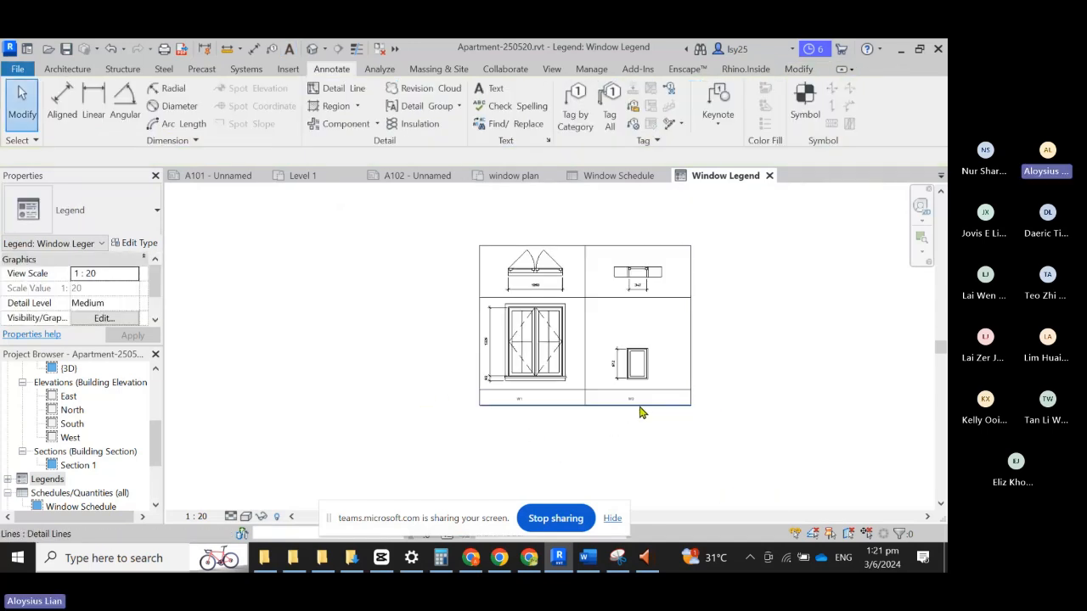
pyautogui.click(557, 371)
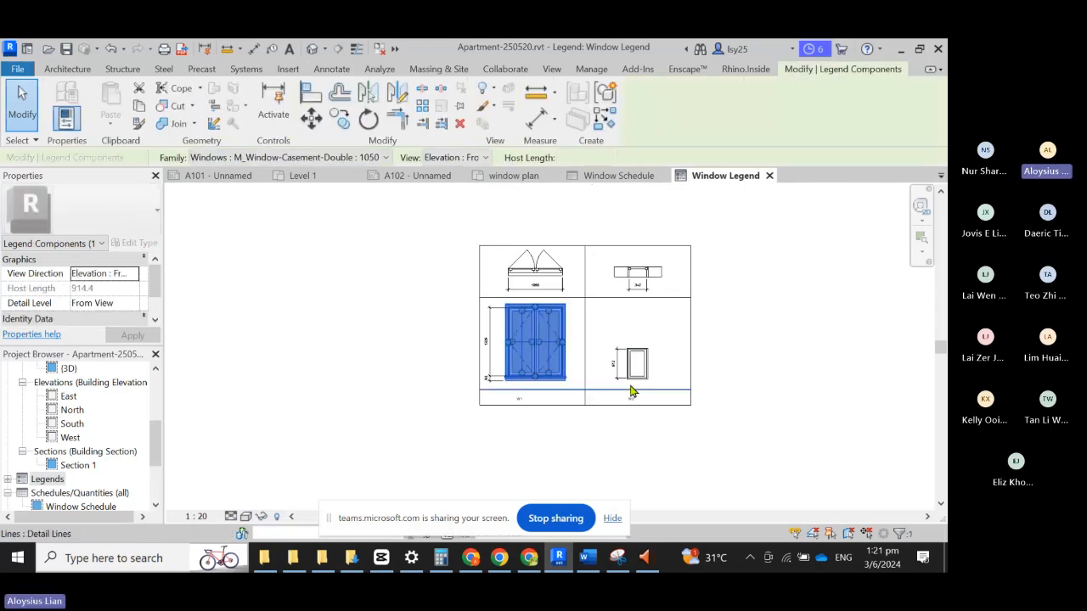
pyautogui.press('Escape')
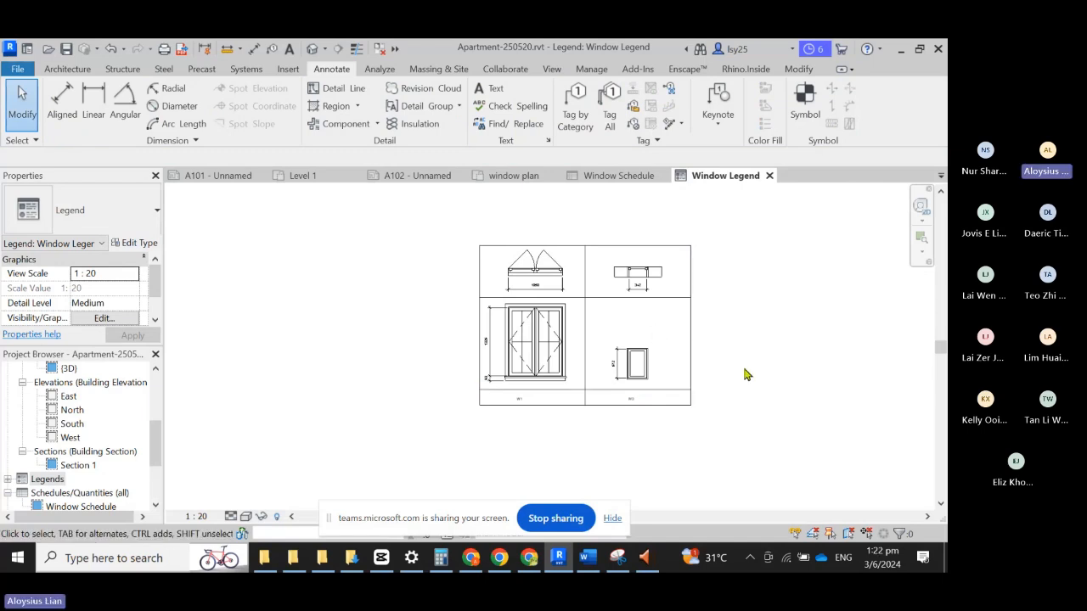
# Step: Change the text type of both the W1 and W2 notes to 5mm Arial
pyautogui.scroll(4, 648, 413)
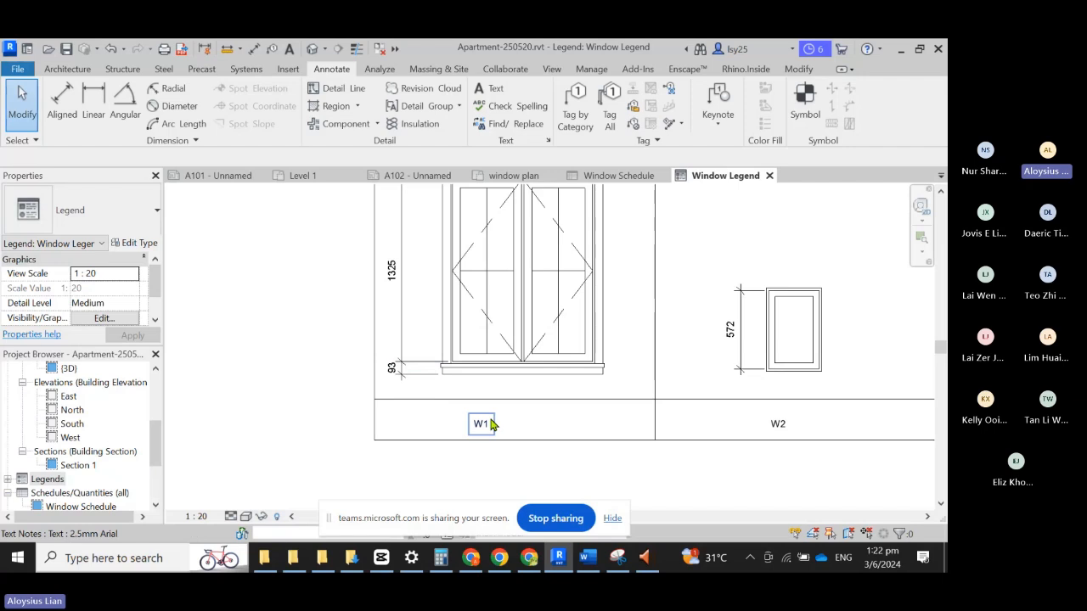
pyautogui.click(494, 423)
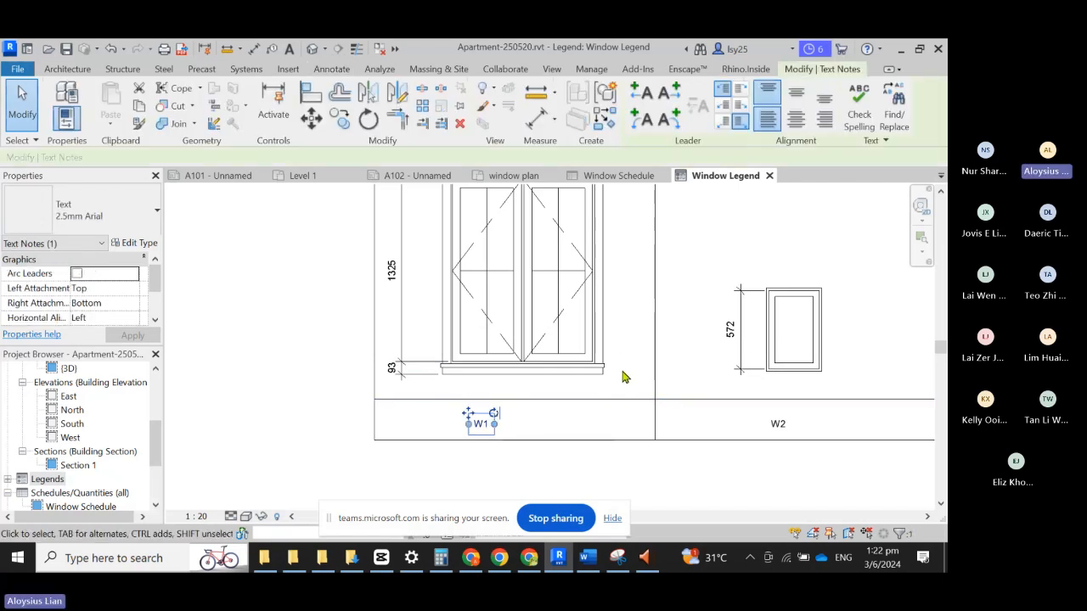
pyautogui.doubleClick(481, 428)
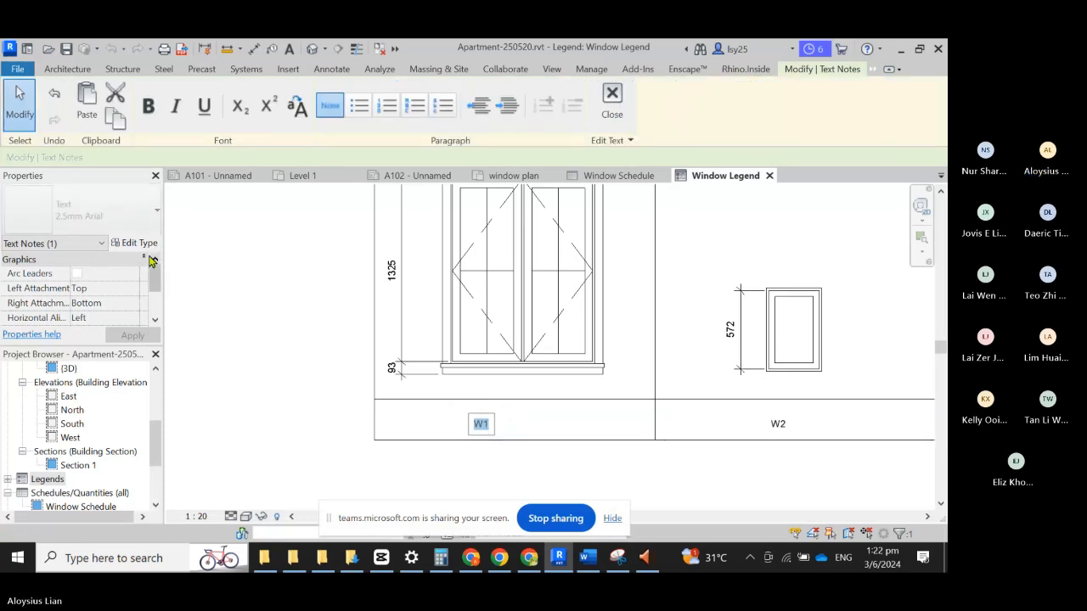
pyautogui.click(481, 414)
pyautogui.click(489, 434)
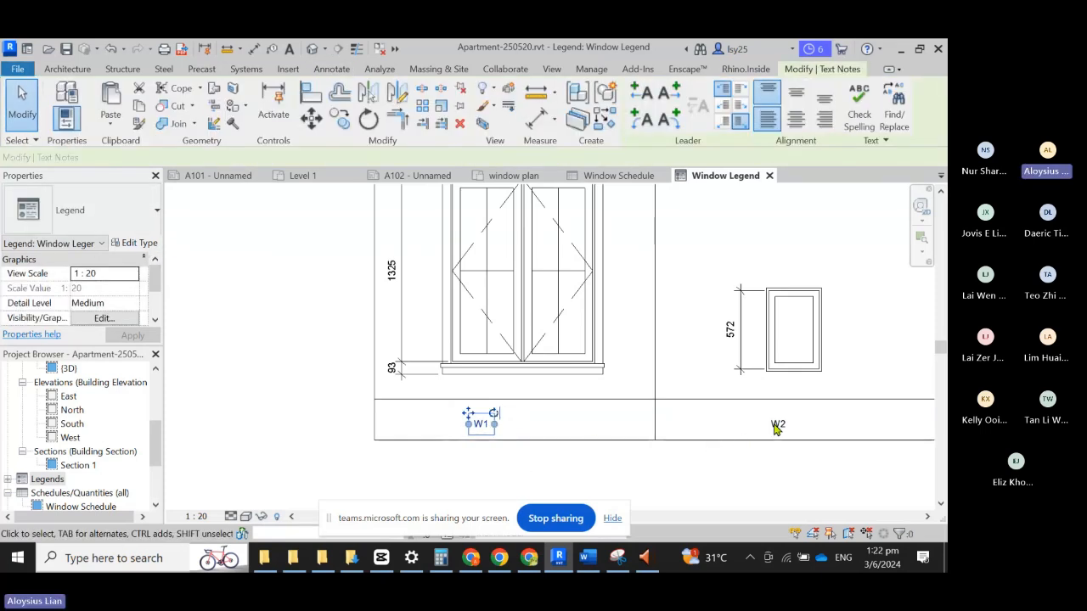
pyautogui.keyDown('ctrl'); pyautogui.click(785, 429); pyautogui.keyUp('ctrl')
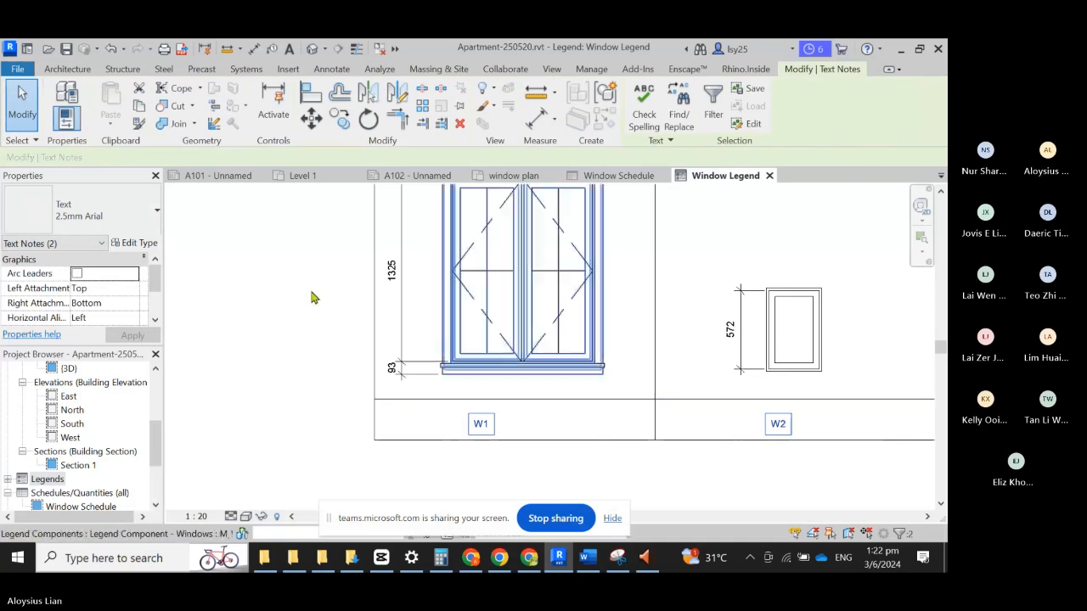
pyautogui.click(130, 220)
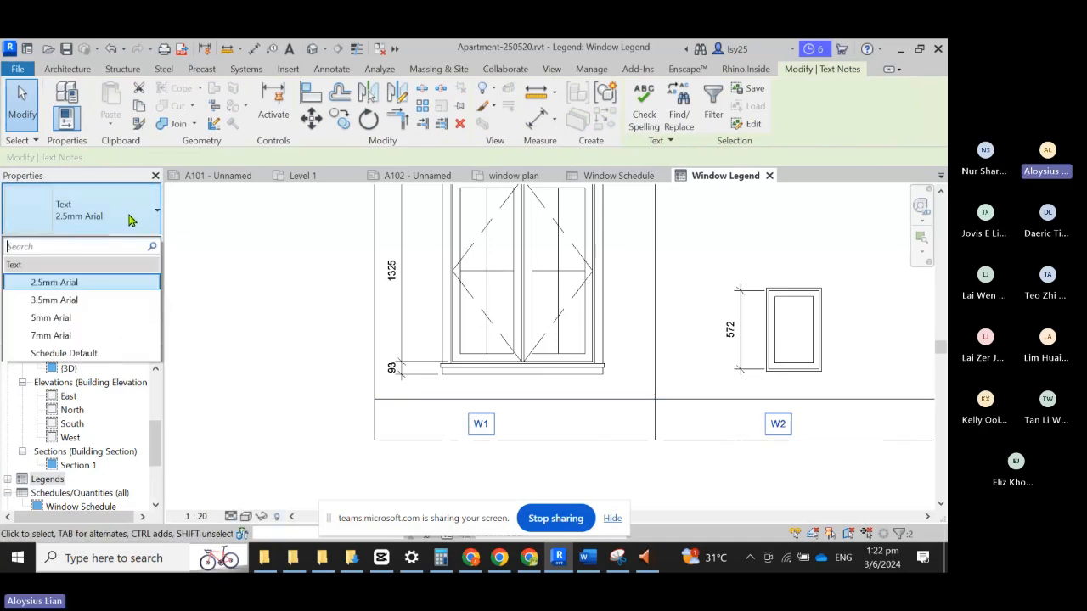
pyautogui.click(67, 319)
pyautogui.click(557, 457)
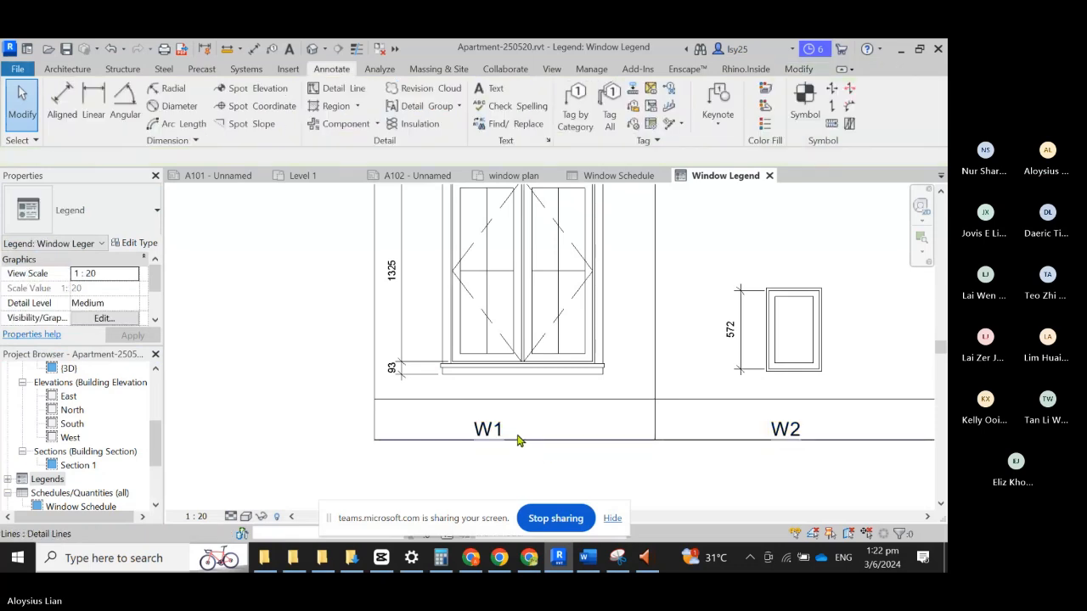
# Step: Move the W1 and W2 notes to mid-height of their row, with W1 centred beneath the double casement window
pyautogui.click(508, 429)
pyautogui.keyDown('ctrl'); pyautogui.click(799, 431); pyautogui.keyUp('ctrl')
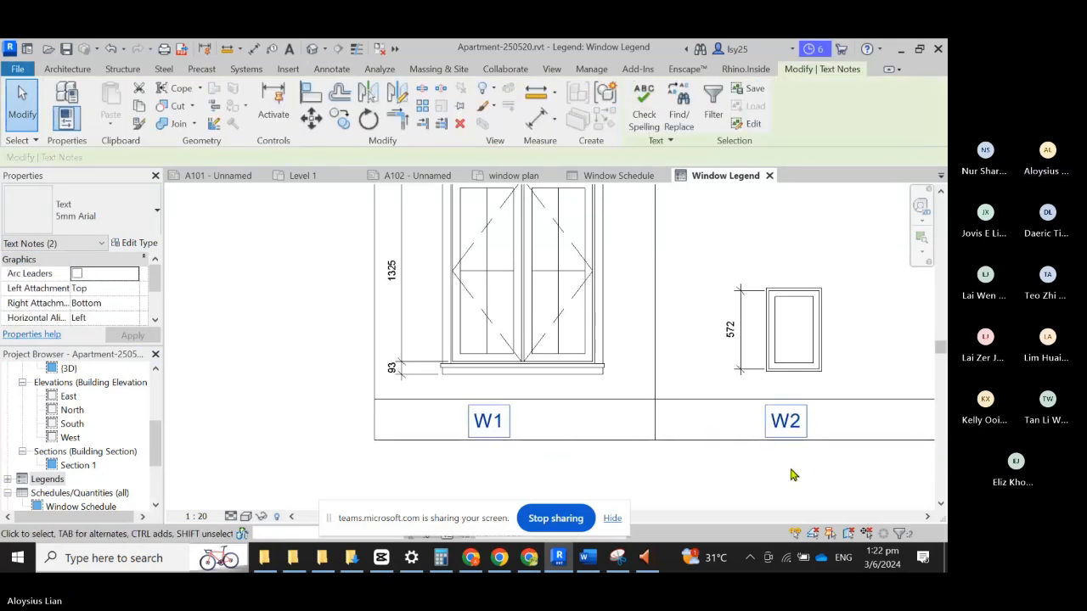
pyautogui.click(546, 417)
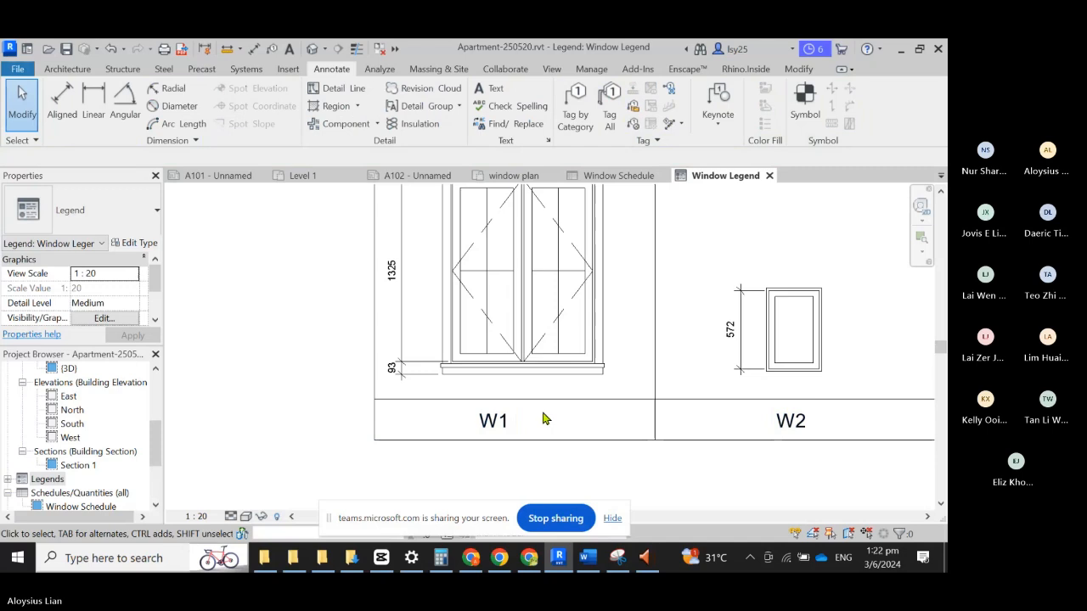
pyautogui.click(498, 419)
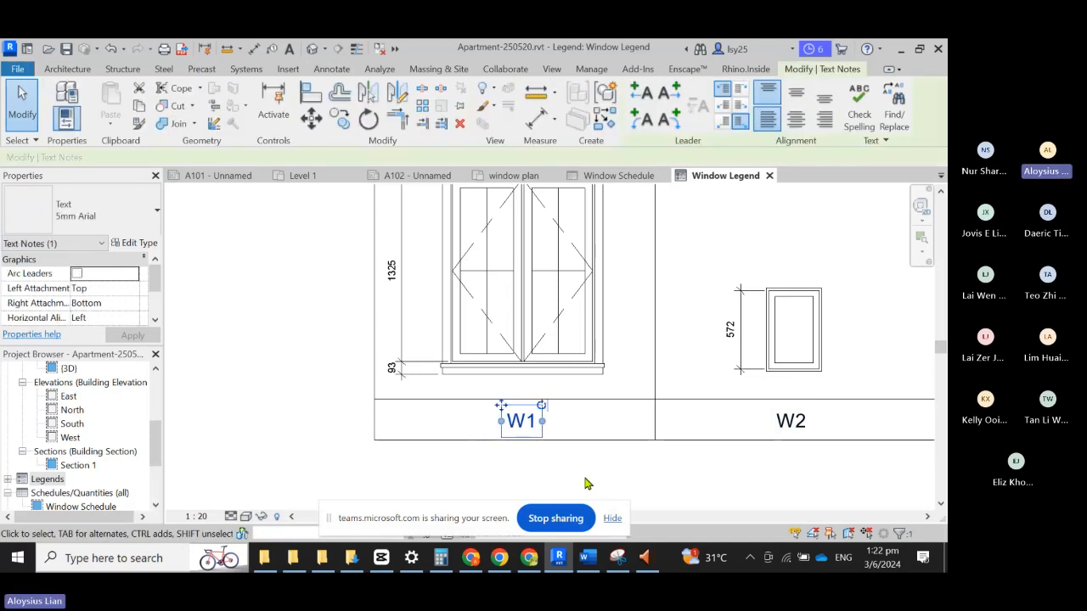
pyautogui.click(592, 483)
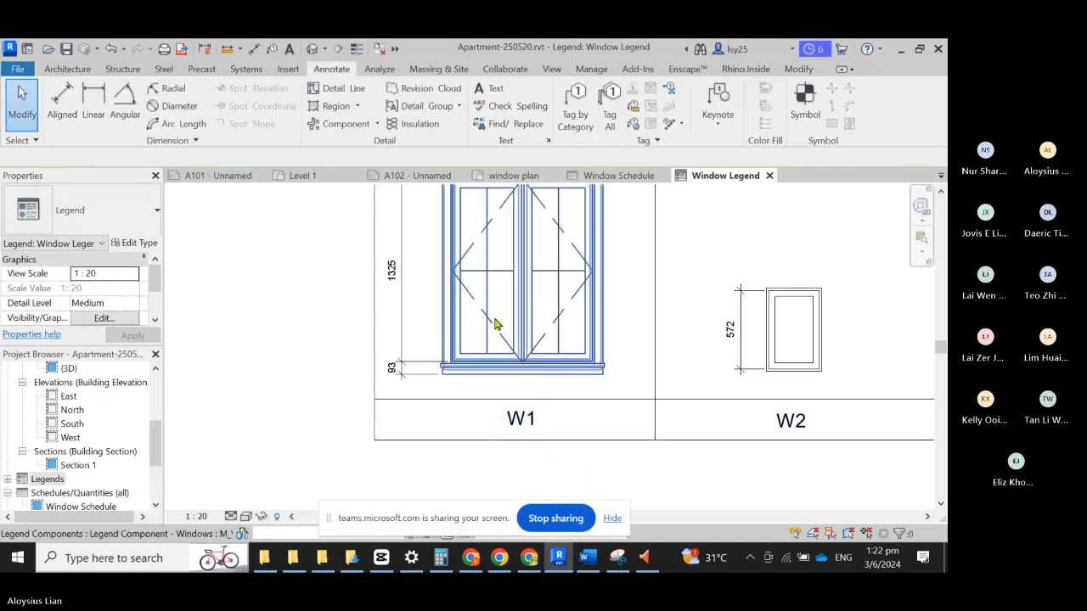
pyautogui.scroll(-3, 85, 433)
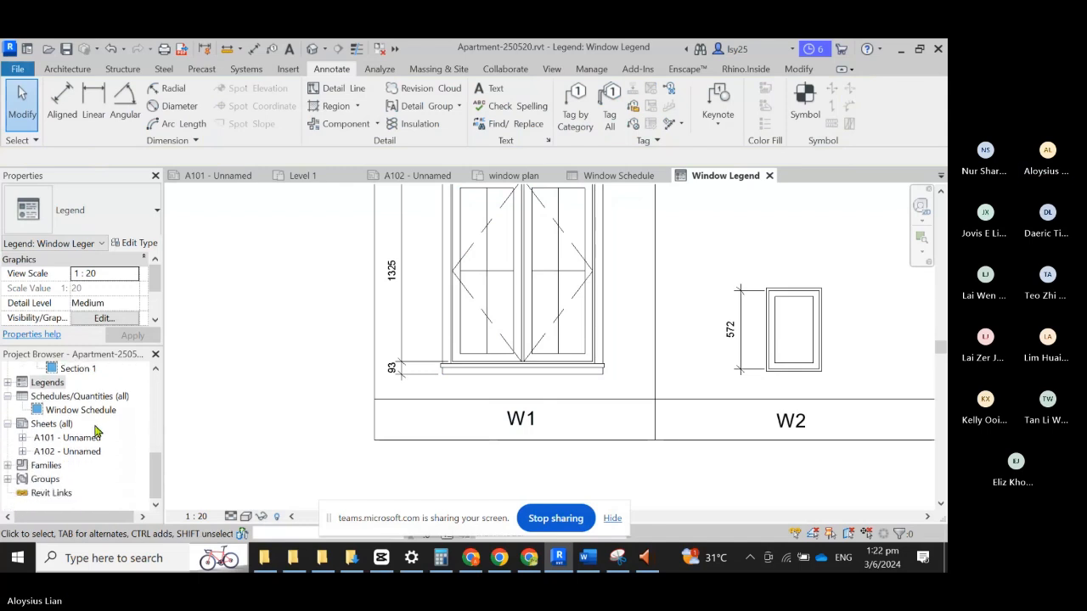
pyautogui.click(68, 451)
pyautogui.click(85, 452)
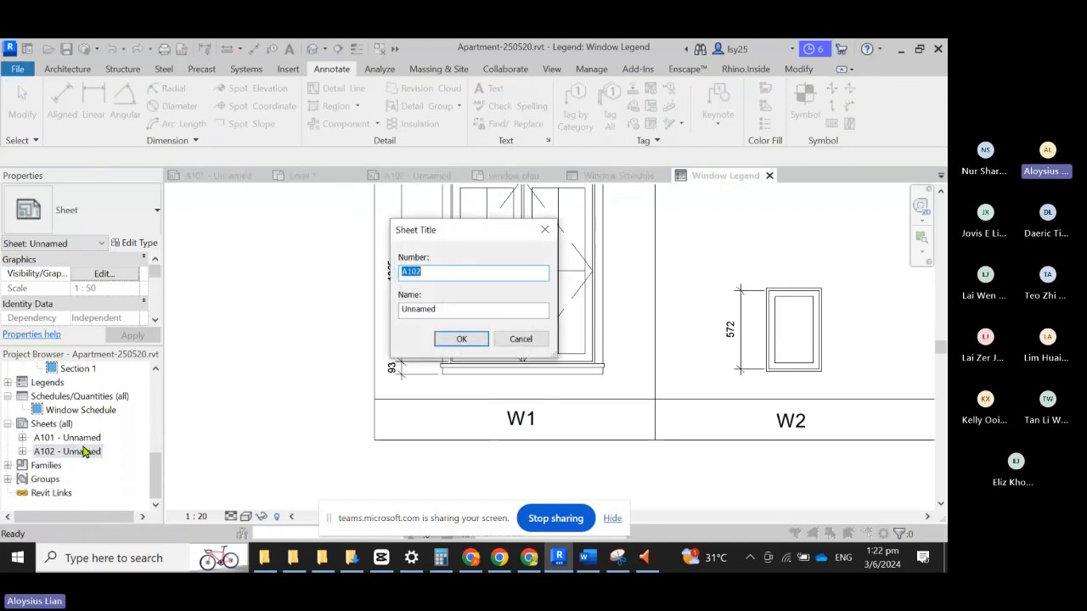
pyautogui.click(522, 338)
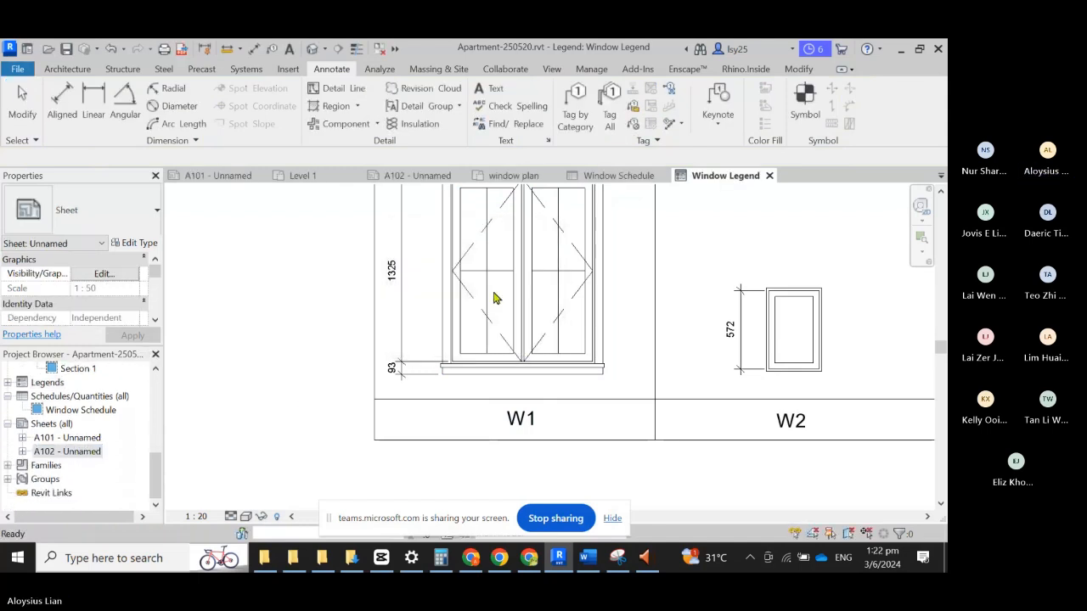
# Step: Place the Window Legend on sheet A102 and position it directly beneath the window schedule
pyautogui.click(410, 180)
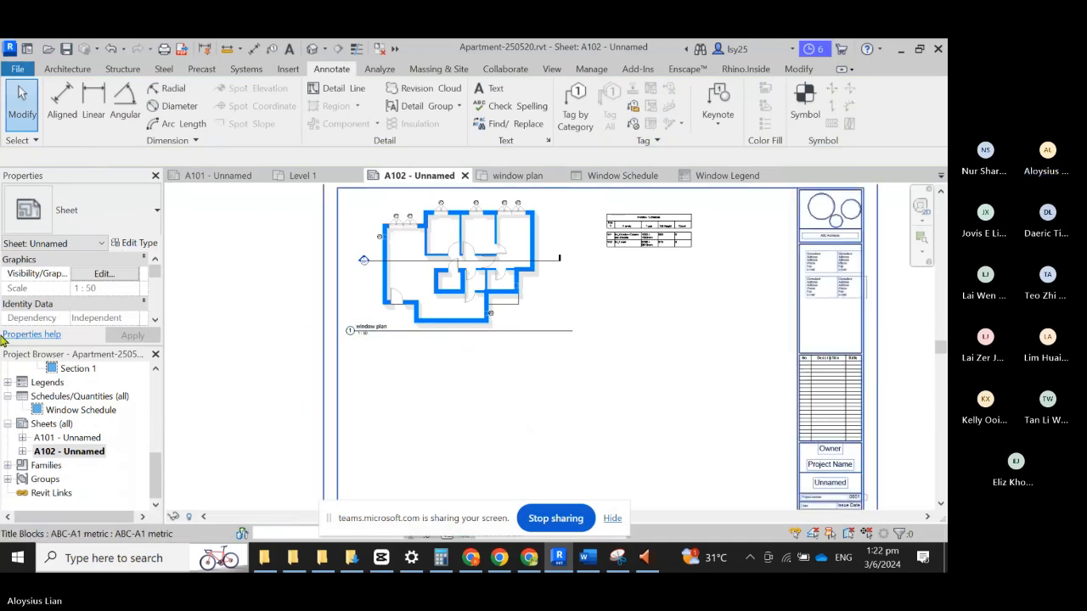
pyautogui.scroll(5, 102, 442)
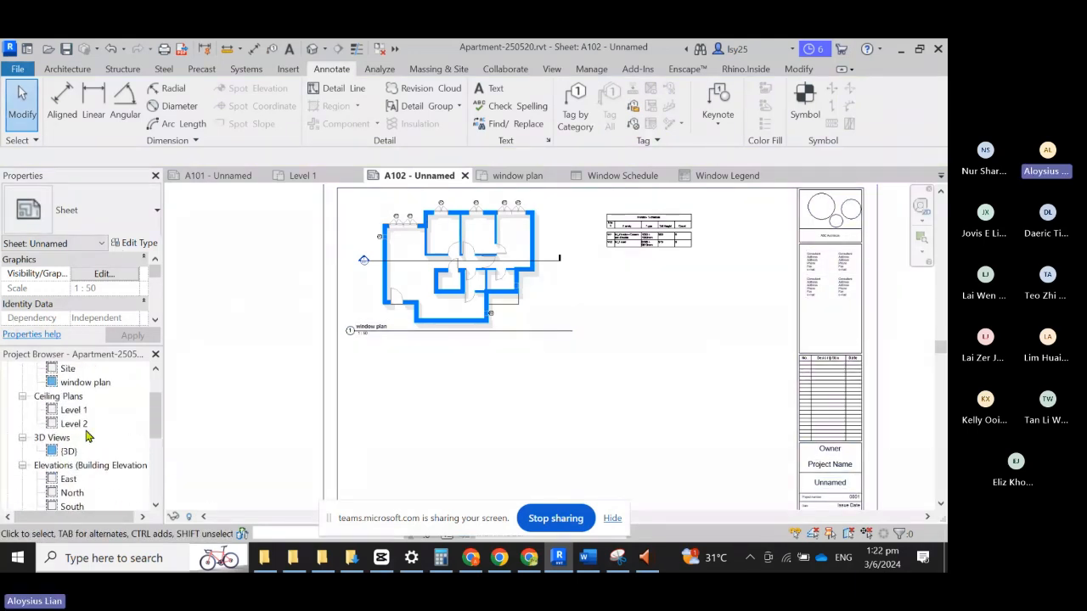
pyautogui.scroll(1, 70, 421)
pyautogui.scroll(-5, 81, 435)
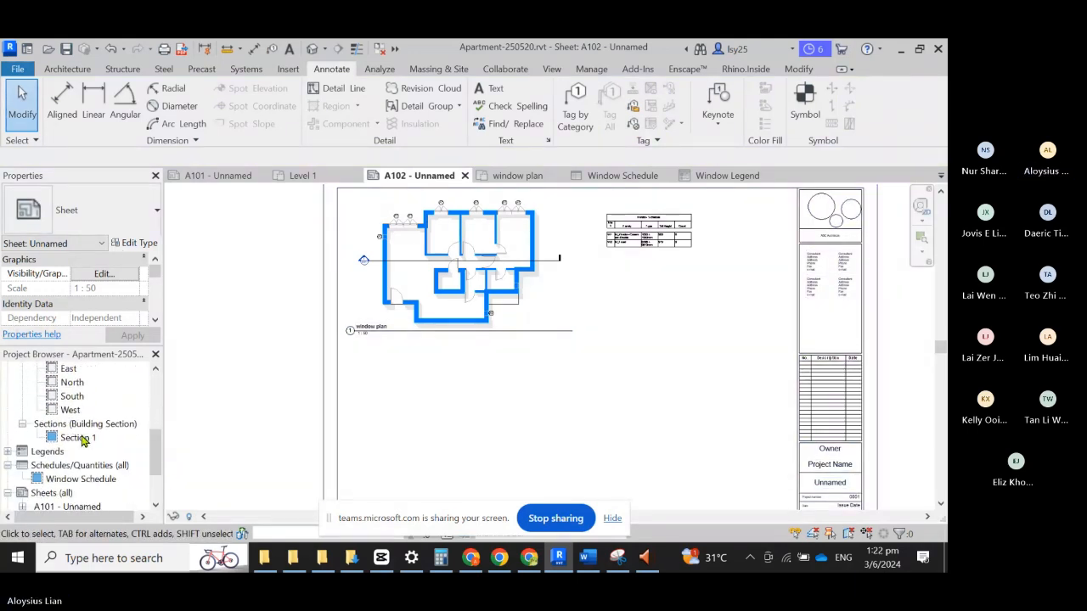
pyautogui.click(8, 424)
pyautogui.click(78, 440)
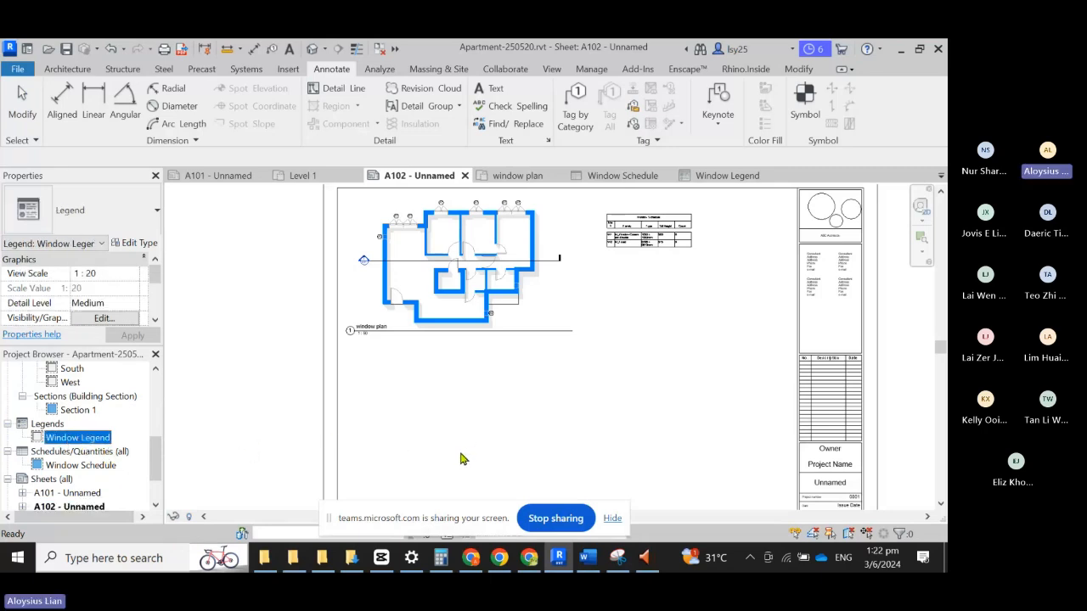
pyautogui.moveTo(461, 459); pyautogui.dragTo(477, 461)
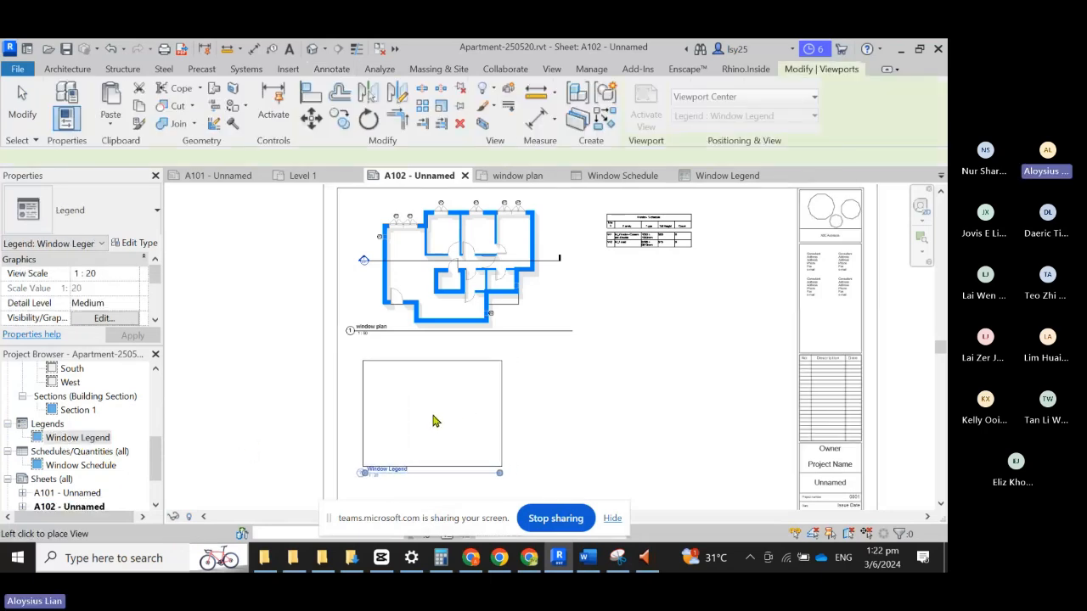
pyautogui.click(454, 415)
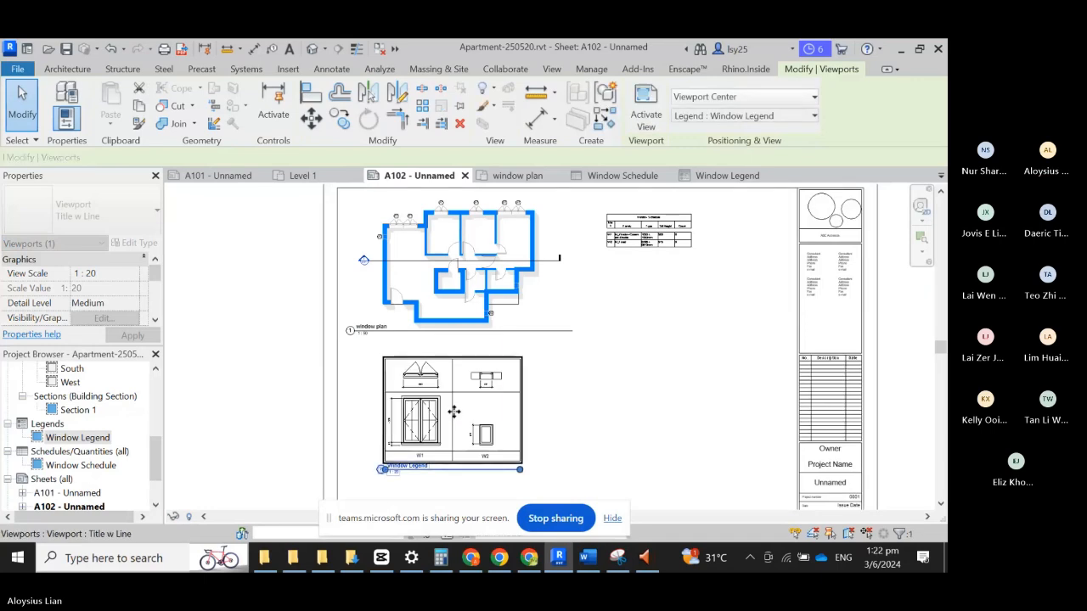
pyautogui.moveTo(501, 435); pyautogui.dragTo(696, 344)
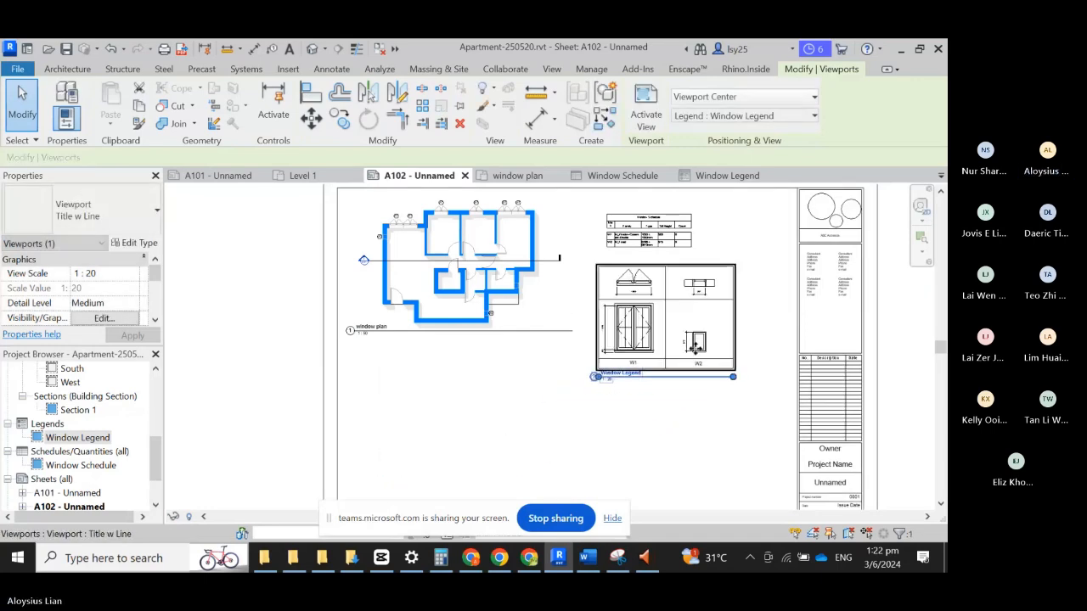
pyautogui.click(704, 420)
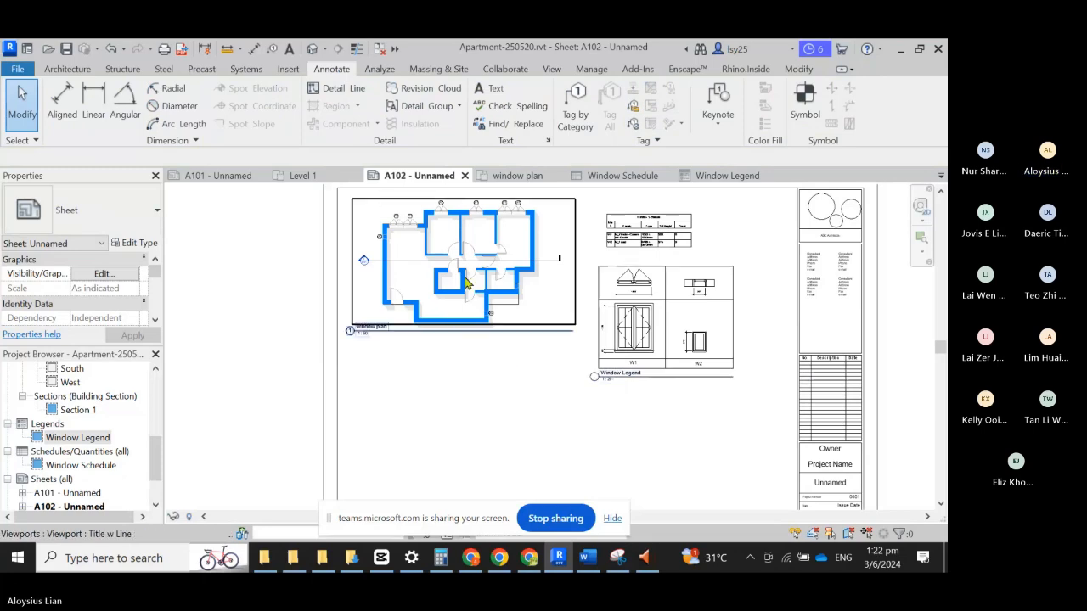
# Step: Examine the window schedule and the Window Legend on sheet A102, comparing the W1 and W2 types with their dimensioned views
pyautogui.scroll(-2, 765, 420)
pyautogui.scroll(5, 637, 302)
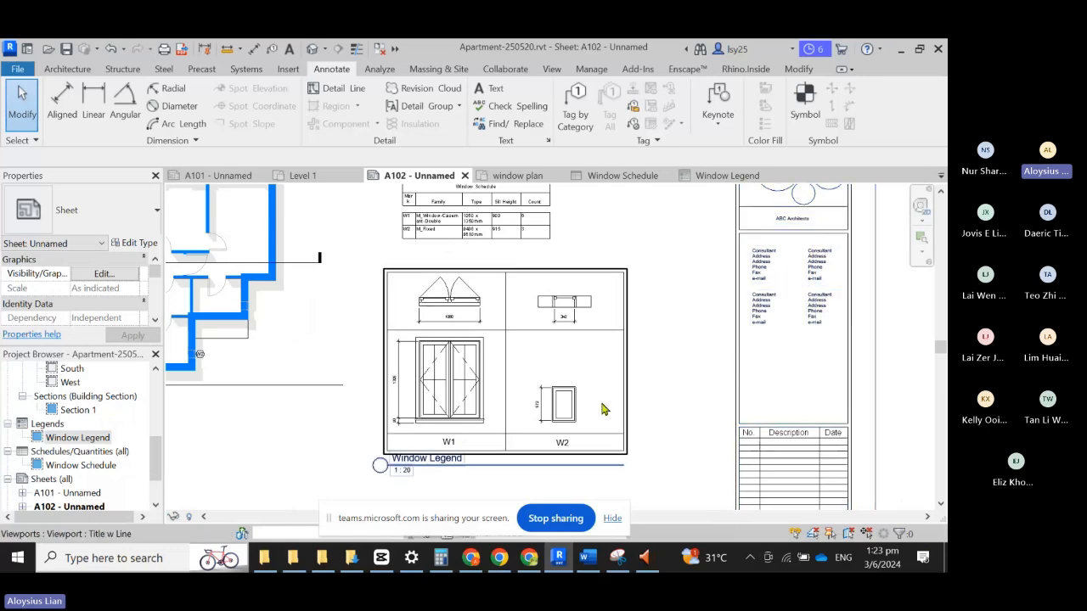
pyautogui.scroll(-1, 631, 411)
pyautogui.scroll(2, 514, 229)
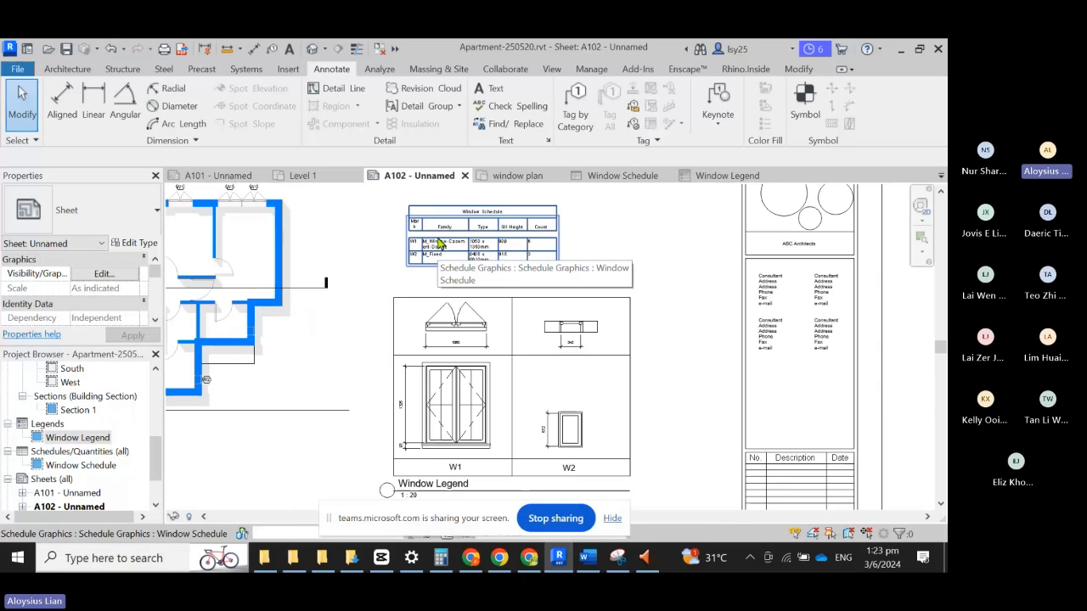
pyautogui.click(549, 245)
pyautogui.click(587, 264)
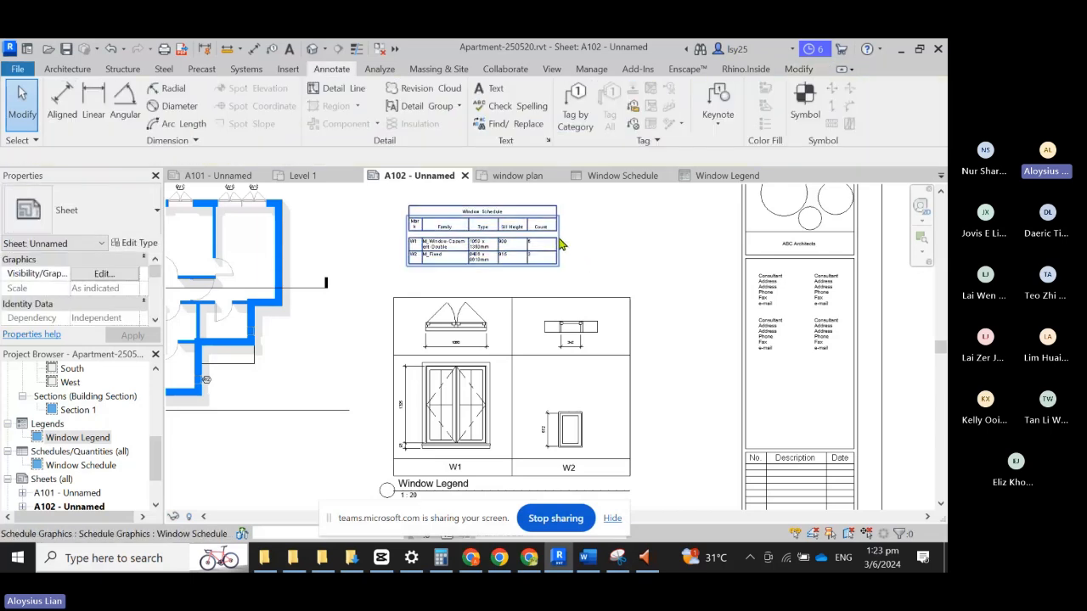
pyautogui.scroll(-1, 616, 259)
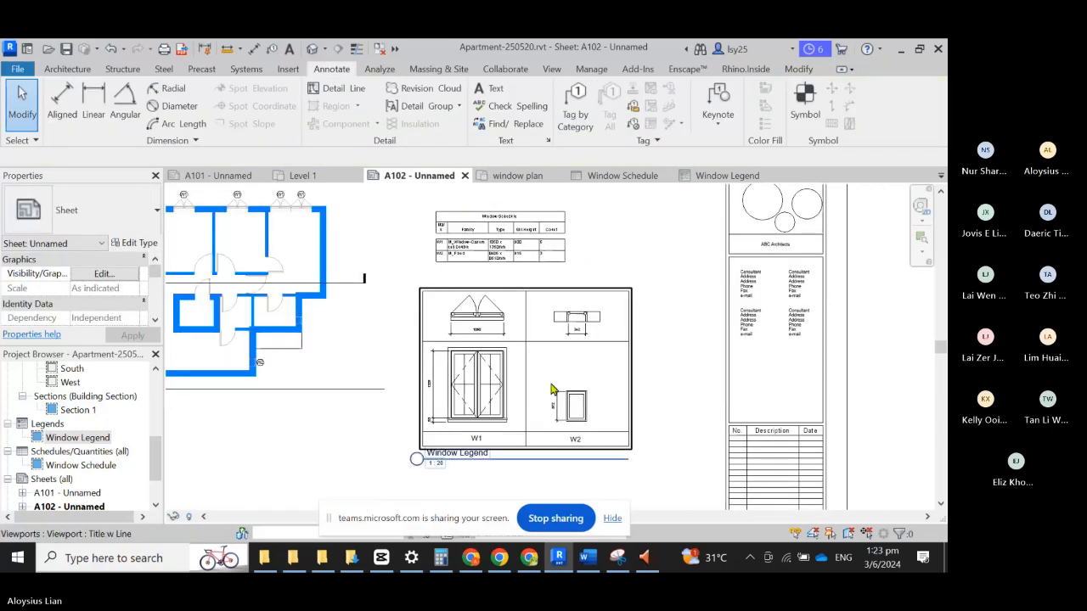
pyautogui.scroll(1, 493, 448)
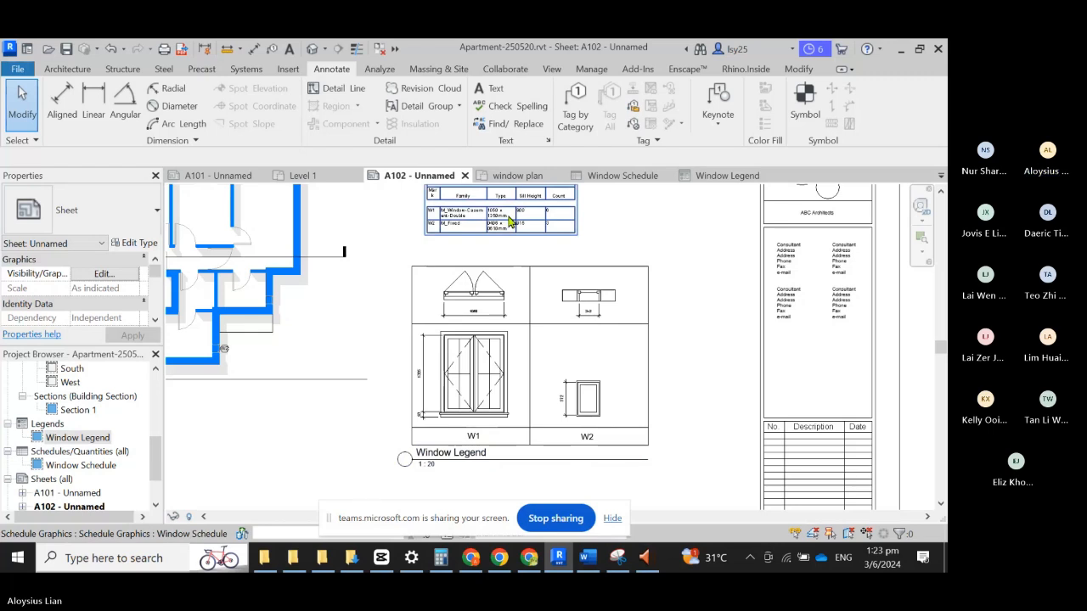
pyautogui.scroll(2, 448, 412)
pyautogui.scroll(1, 448, 412)
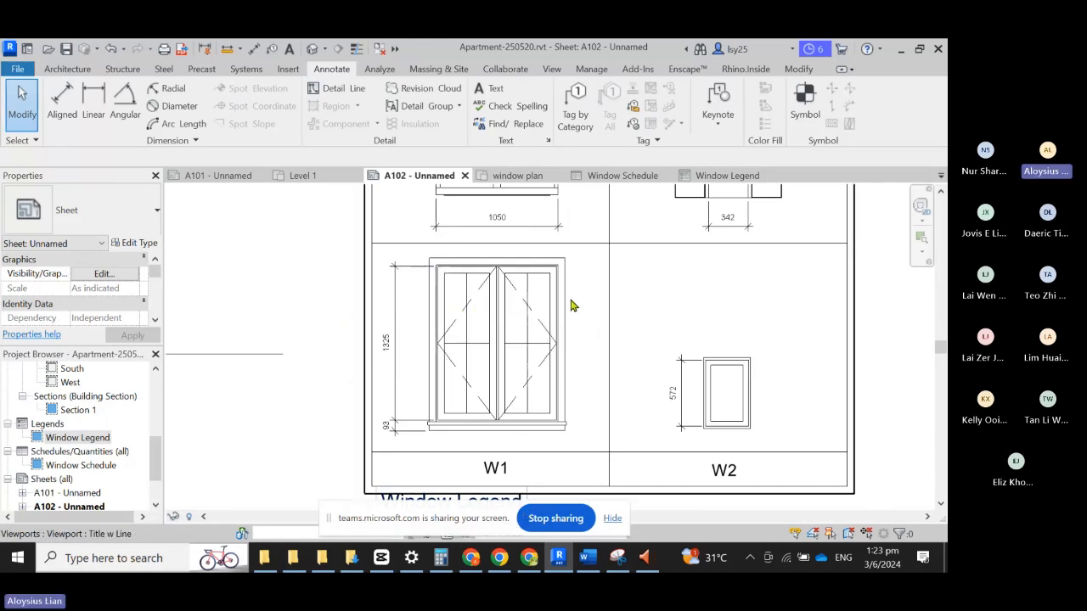
pyautogui.scroll(-1, 544, 289)
pyautogui.scroll(2, 288, 227)
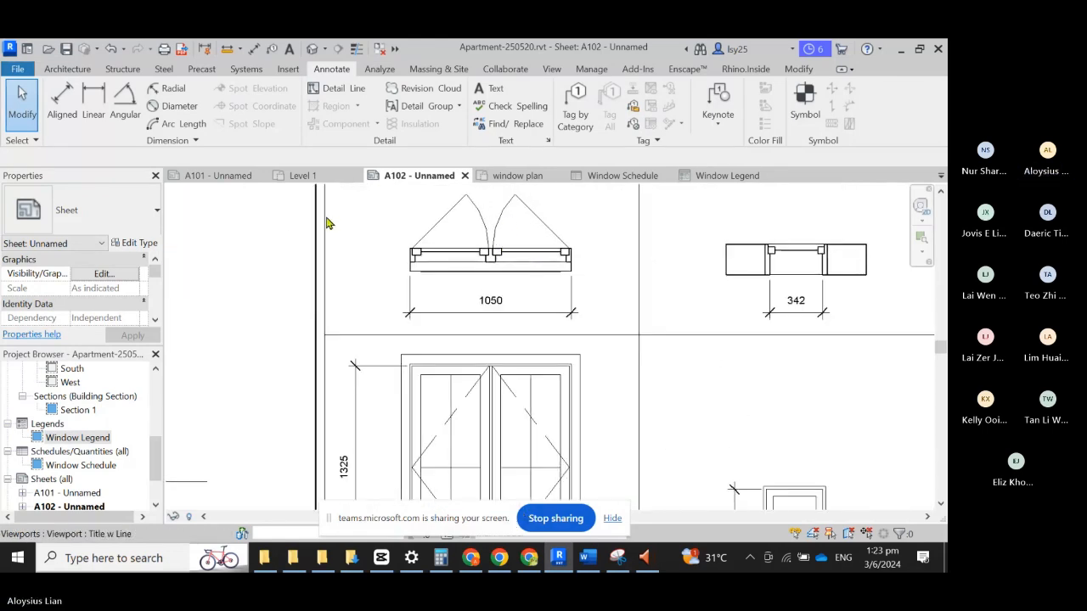
pyautogui.scroll(-2, 580, 246)
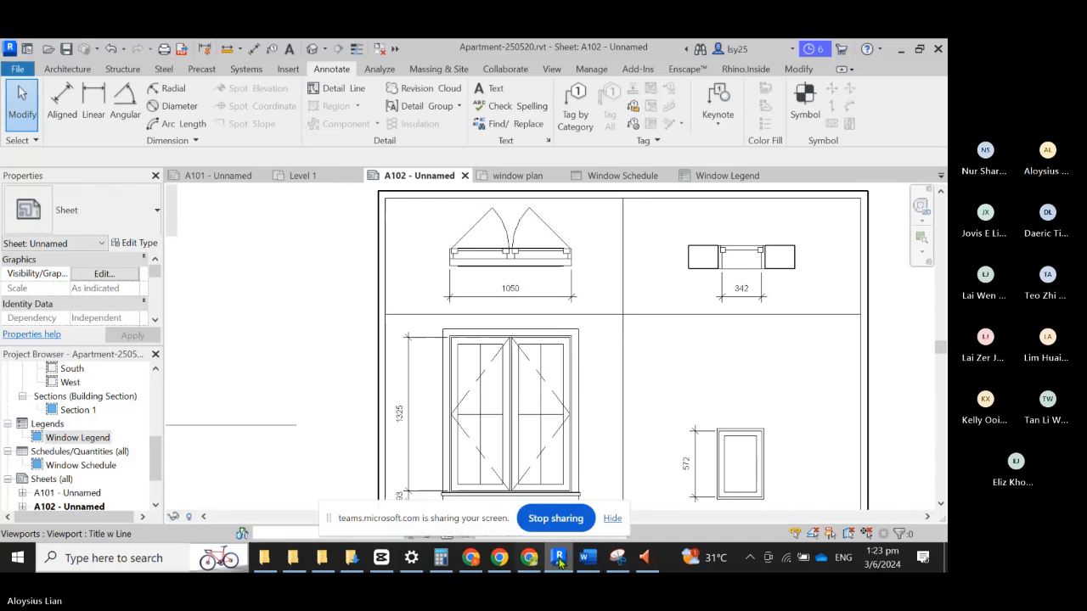
pyautogui.scroll(-3, 553, 243)
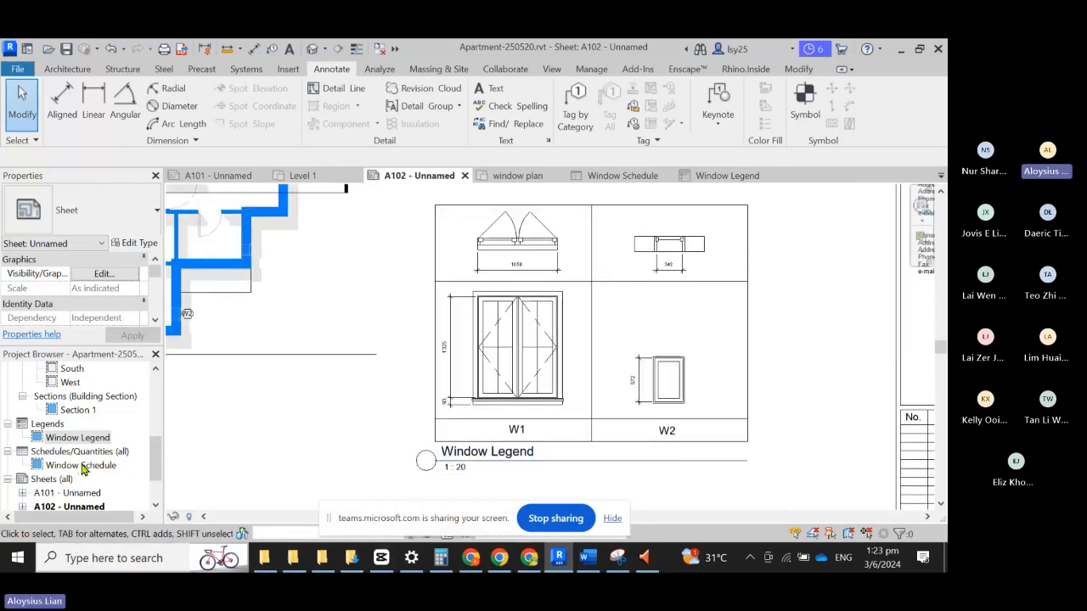
# Step: In the Window Legend view, add a 2.5mm Arial note "GLASS SHALL BE DOUBLE GLAZED GLASS" above and beside the W2 elevation
pyautogui.doubleClick(78, 438)
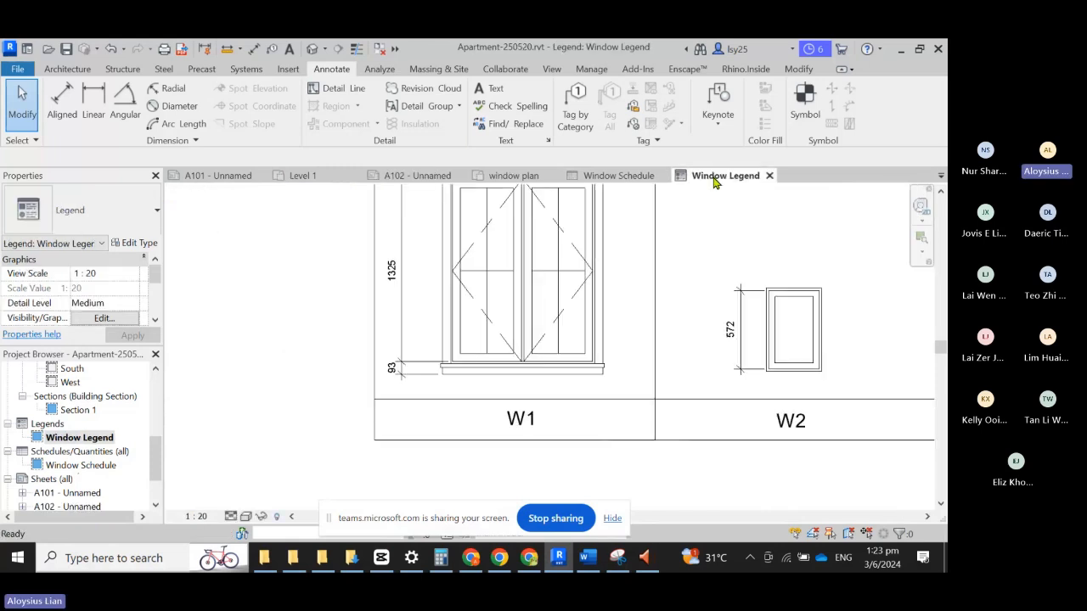
pyautogui.scroll(-4, 294, 468)
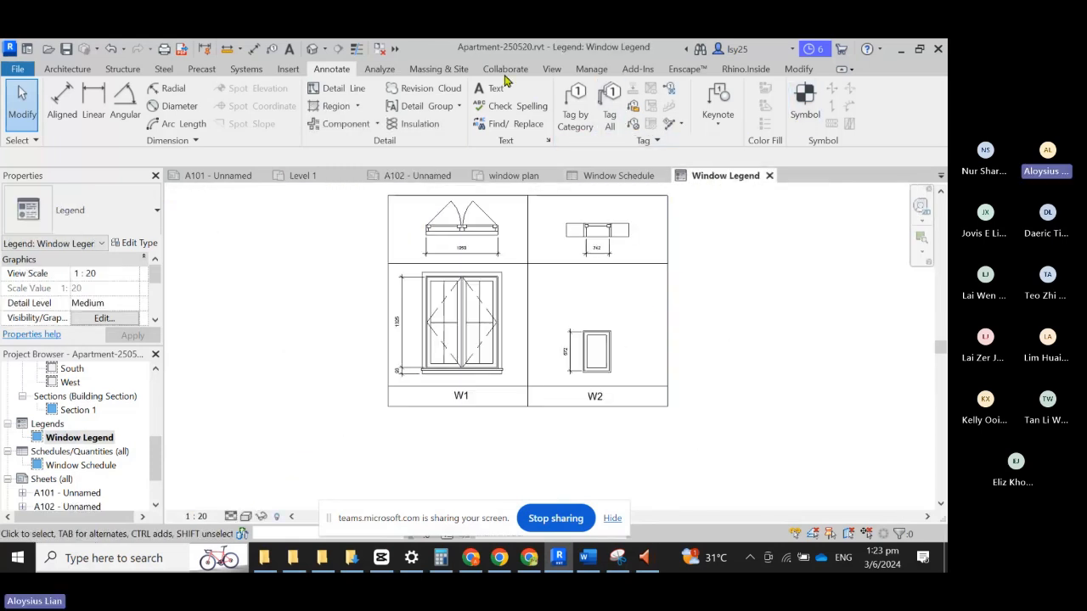
pyautogui.click(717, 119)
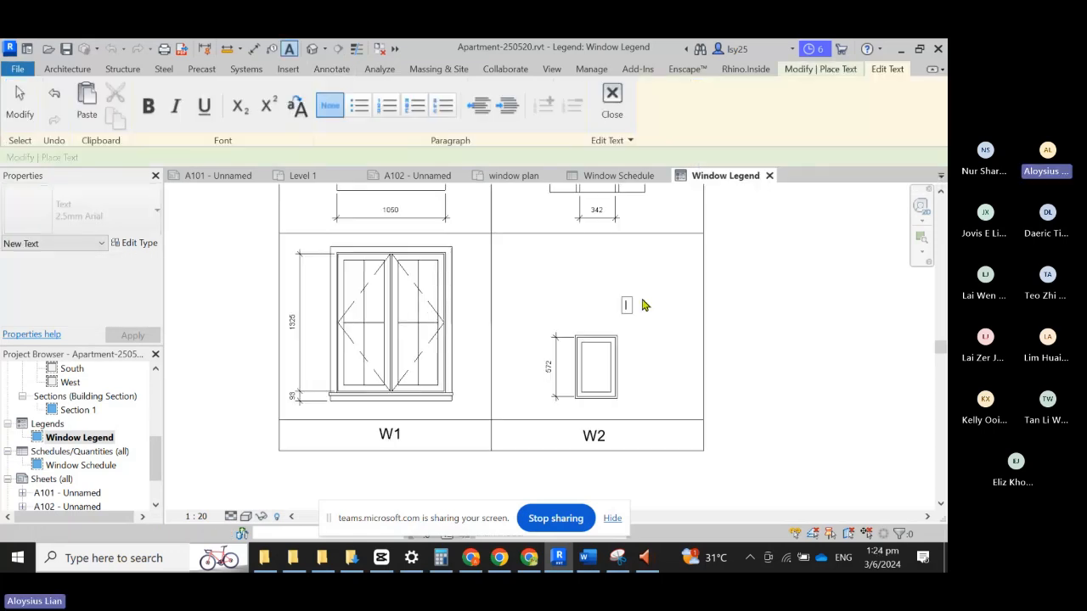
pyautogui.write('GLASS ')
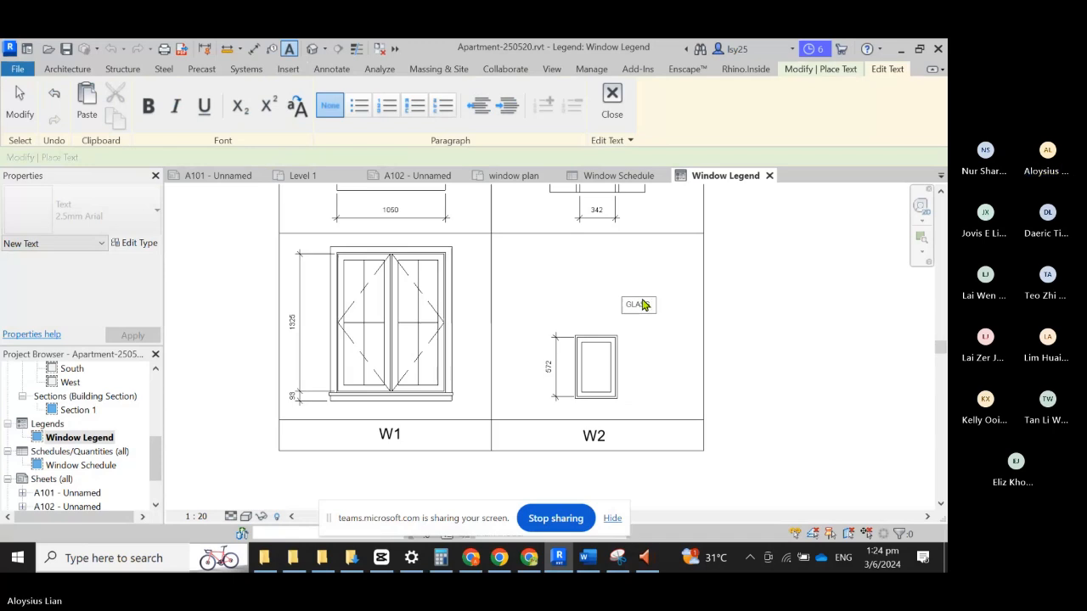
pyautogui.write('SH')
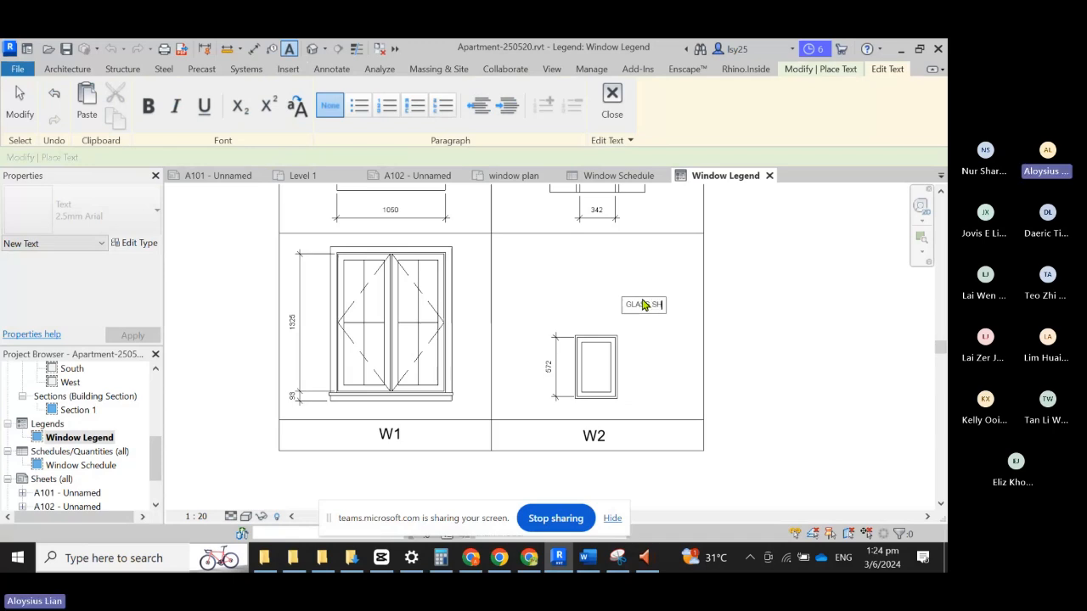
pyautogui.write('ALL BE DOUBLE GLAZE')
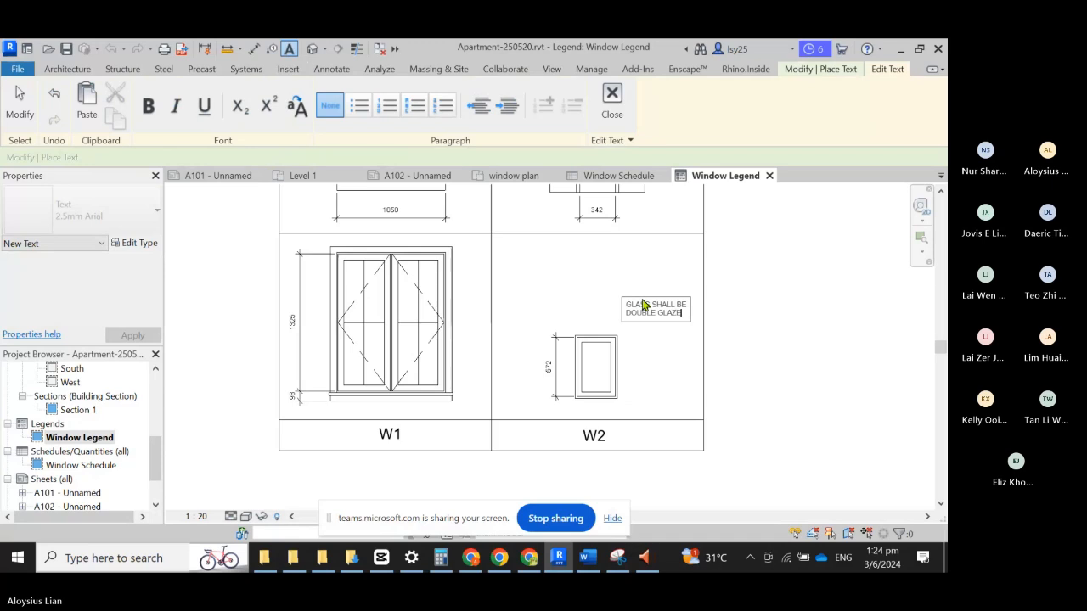
pyautogui.write('D GLASS')
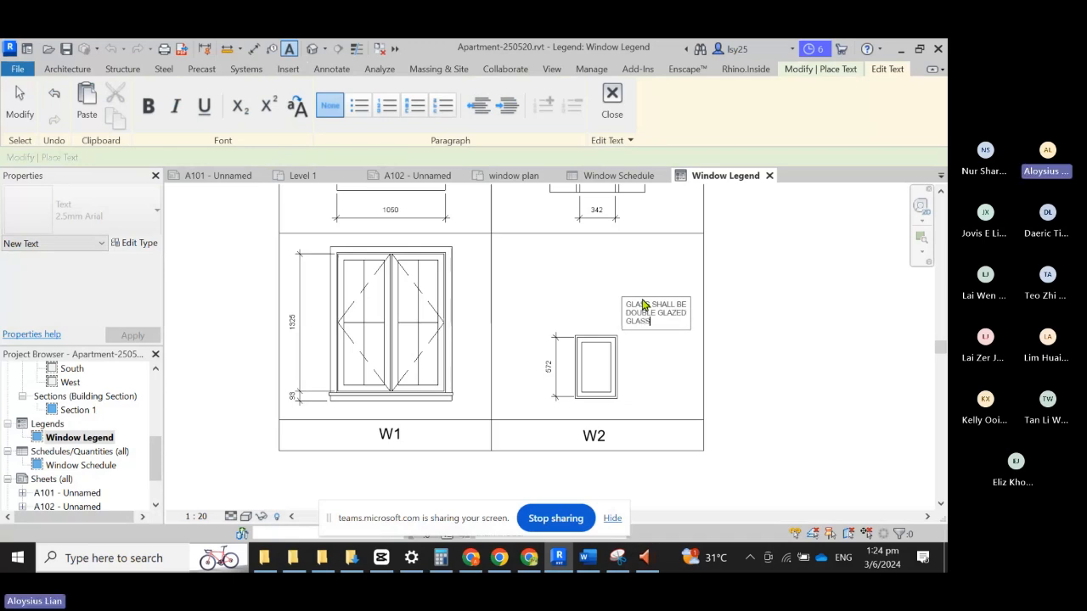
pyautogui.scroll(1, 751, 259)
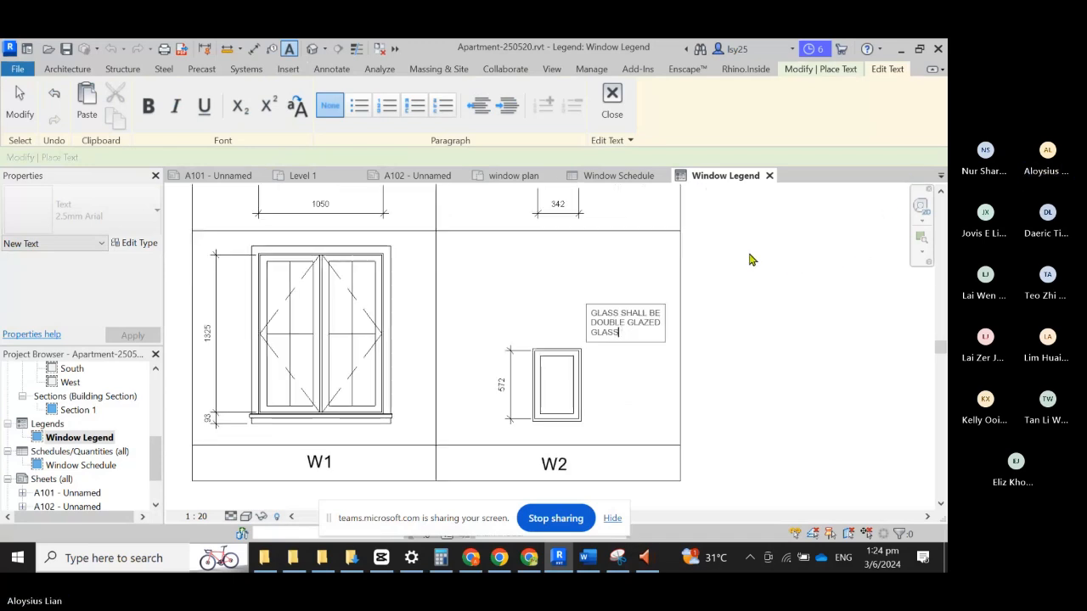
pyautogui.scroll(1, 692, 312)
pyautogui.click(650, 366)
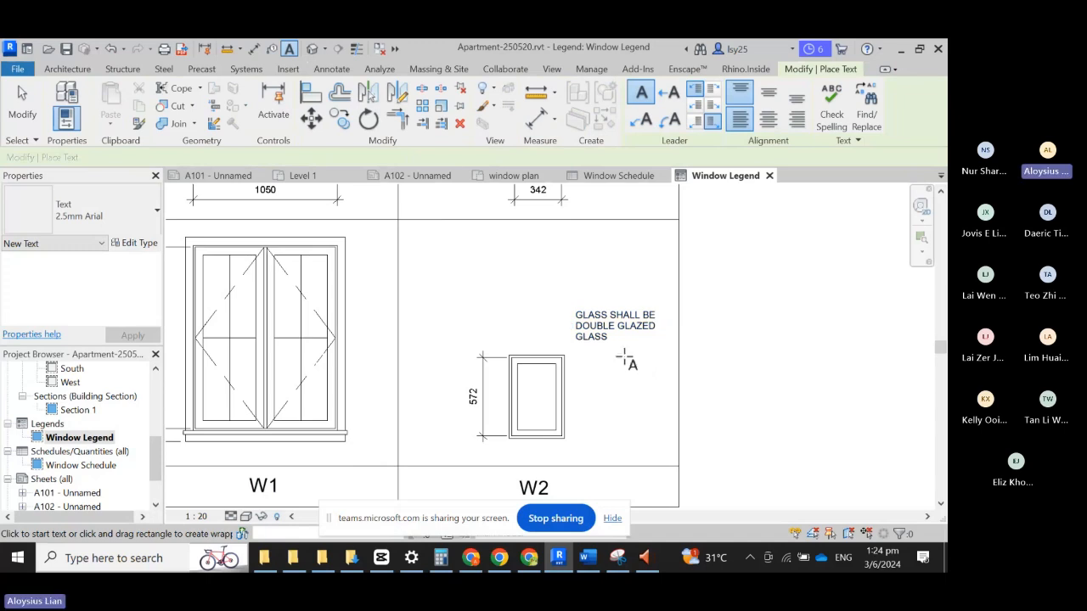
pyautogui.press('Escape')
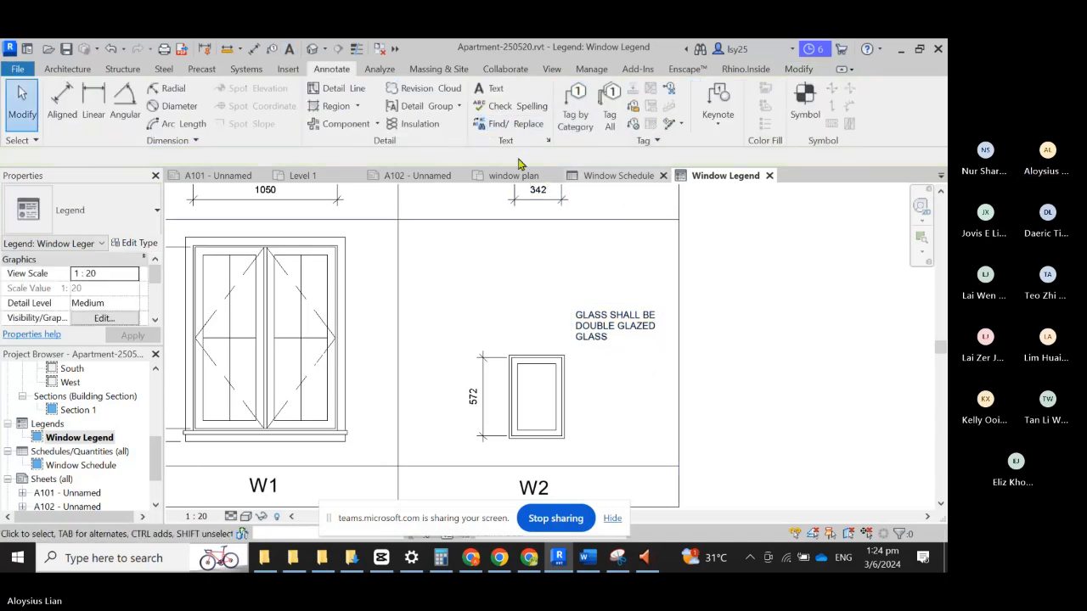
# Step: Draw a slanted thin detail line as a leader from the glazing note to the upper edge of the W2 glass pane
pyautogui.click(339, 88)
pyautogui.scroll(4, 570, 371)
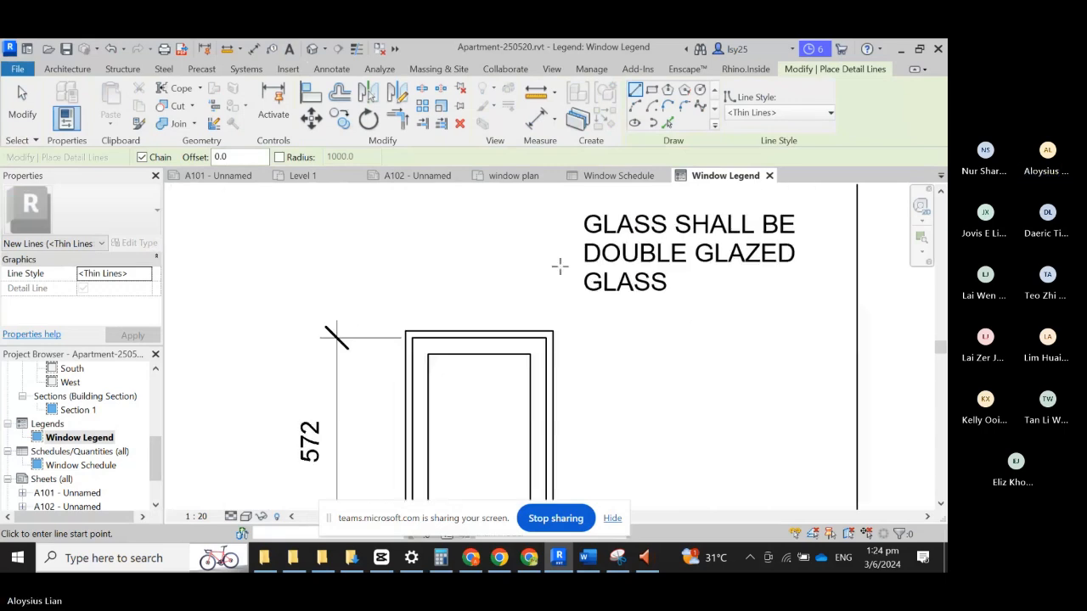
pyautogui.click(573, 227)
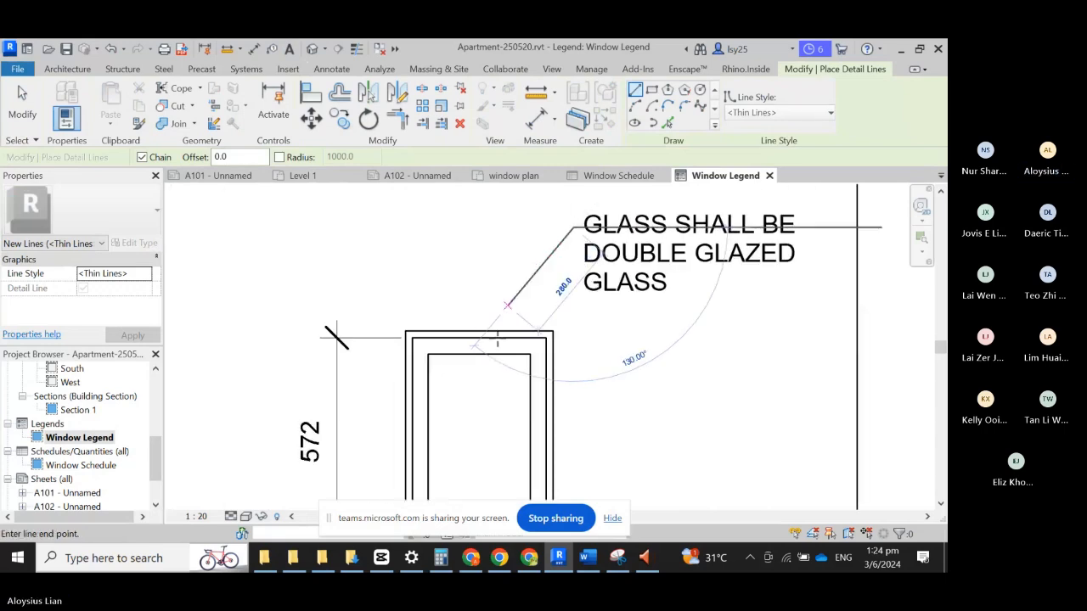
pyautogui.click(479, 355)
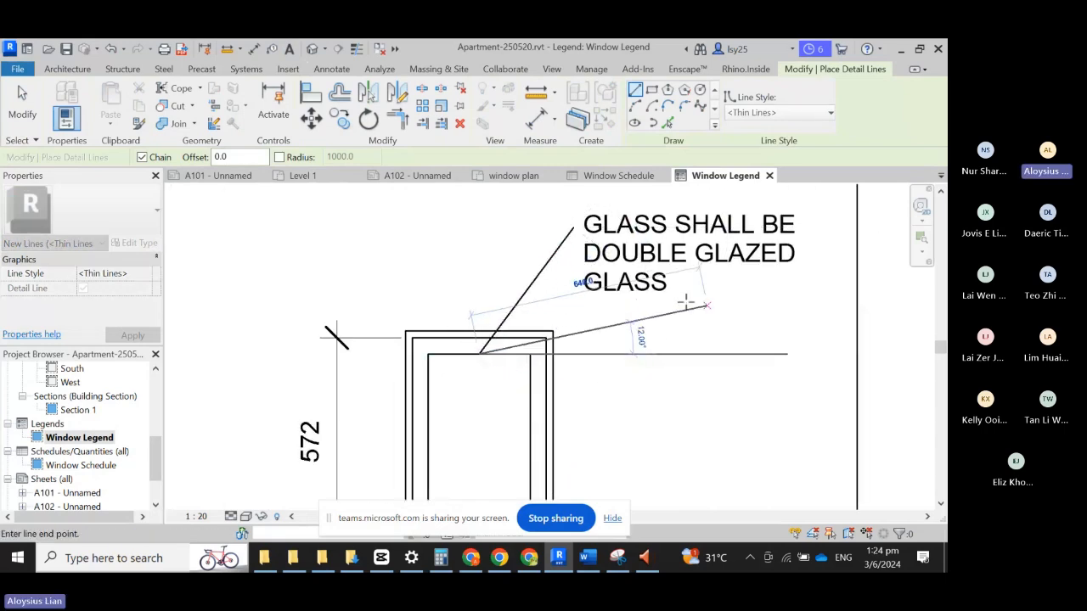
pyautogui.press('Escape')
pyautogui.press('Escape')
pyautogui.scroll(-1, 525, 242)
pyautogui.scroll(-5, 663, 305)
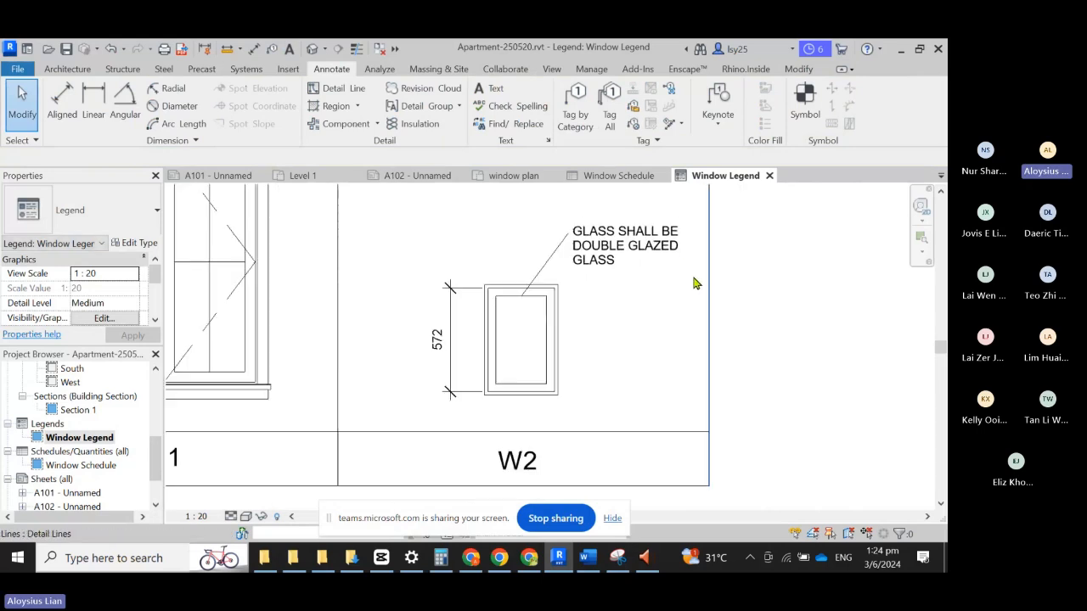
pyautogui.scroll(-1, 630, 332)
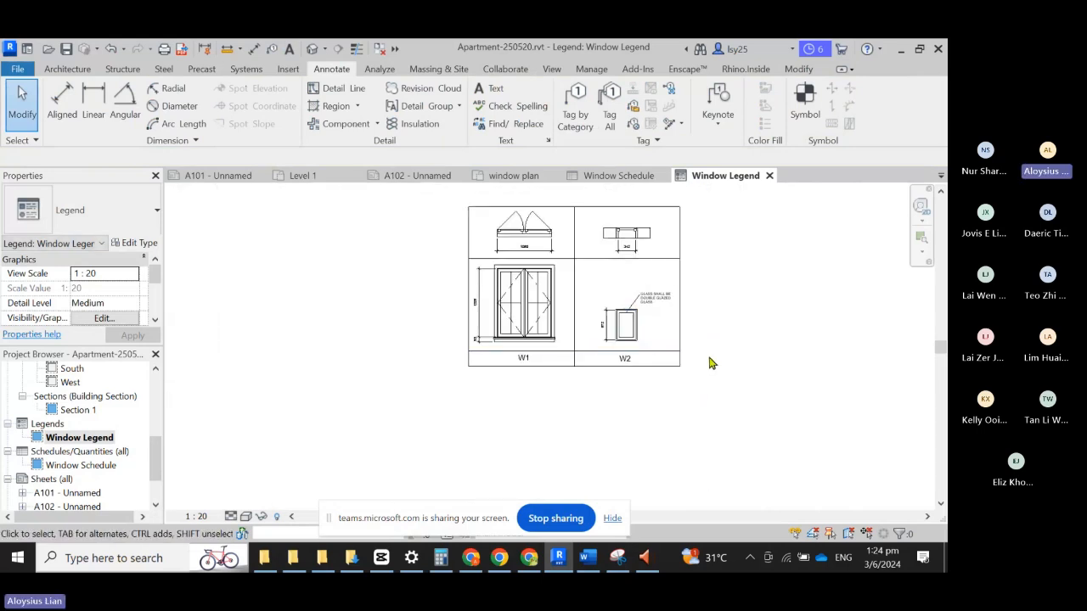
# Step: Review the project's list of views, legends, schedules and sheets, and open the window plan floor plan
pyautogui.scroll(1, 698, 284)
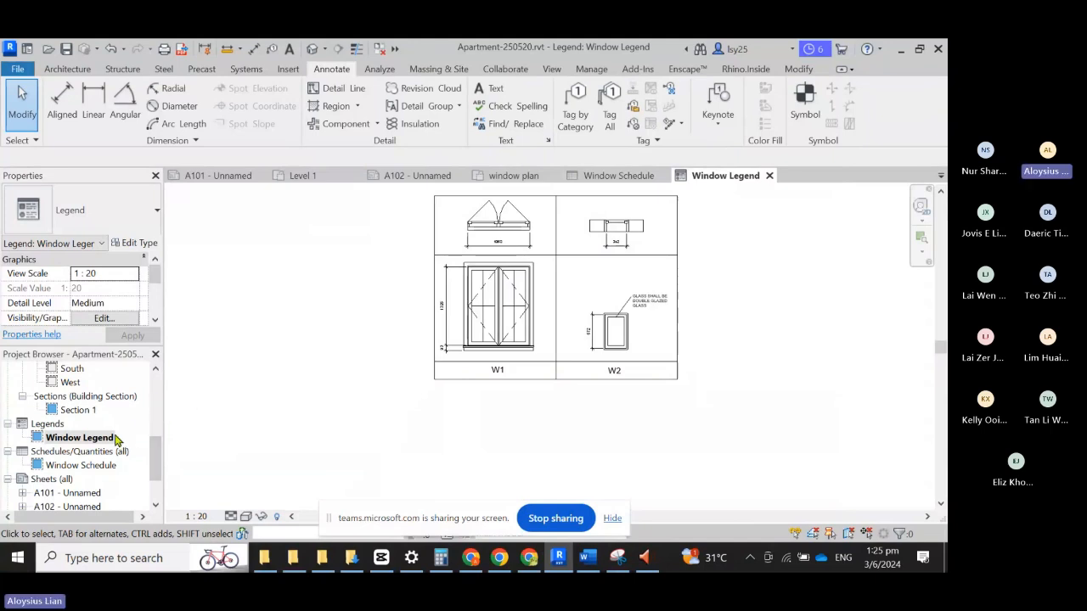
pyautogui.scroll(5, 114, 435)
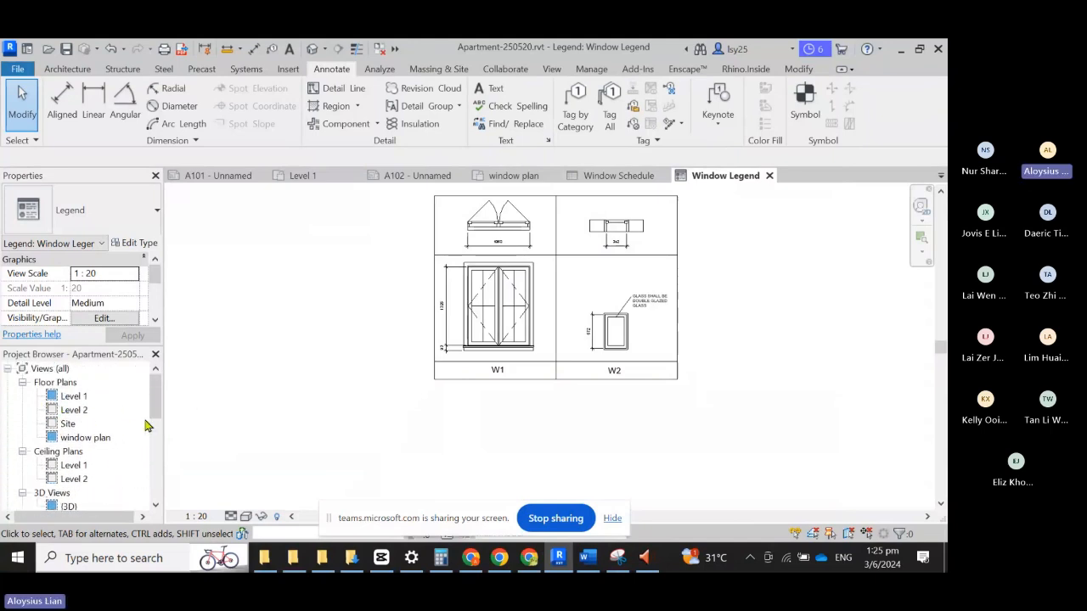
pyautogui.scroll(-3, 136, 429)
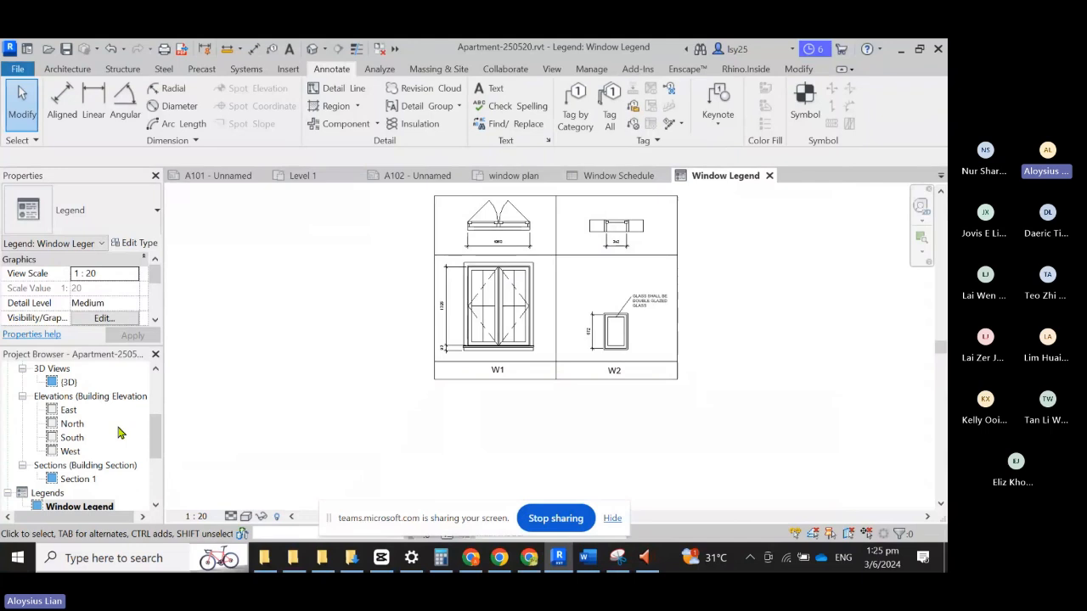
pyautogui.scroll(-3, 107, 425)
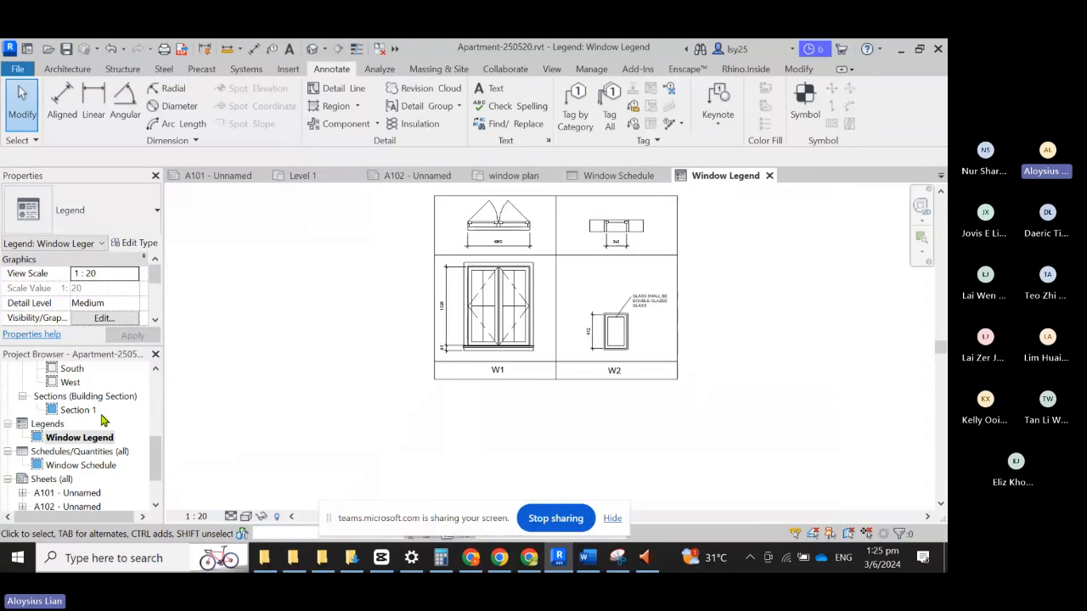
pyautogui.scroll(5, 93, 425)
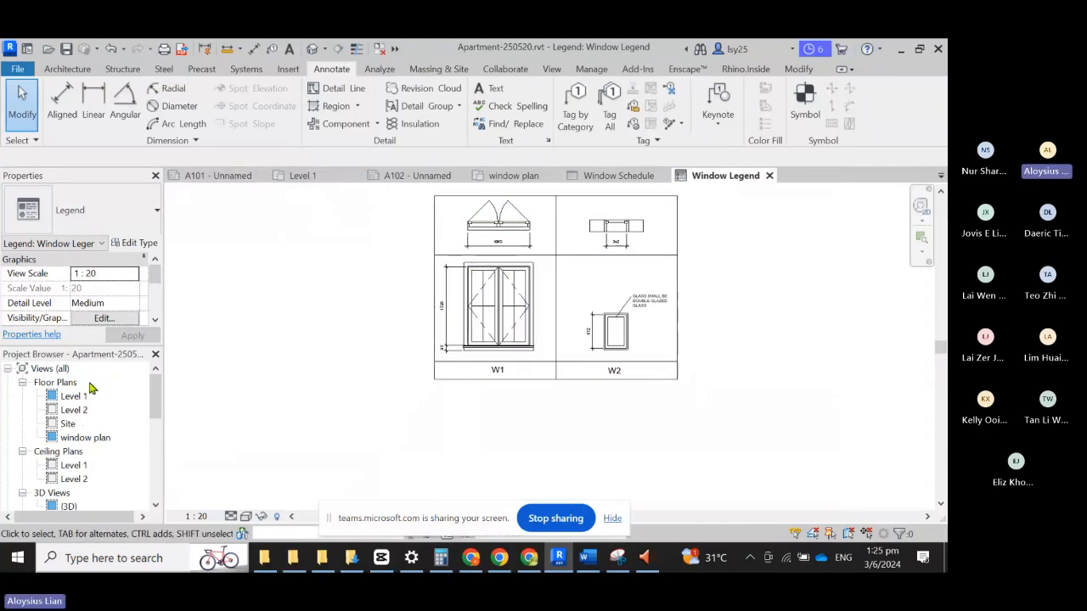
pyautogui.doubleClick(85, 437)
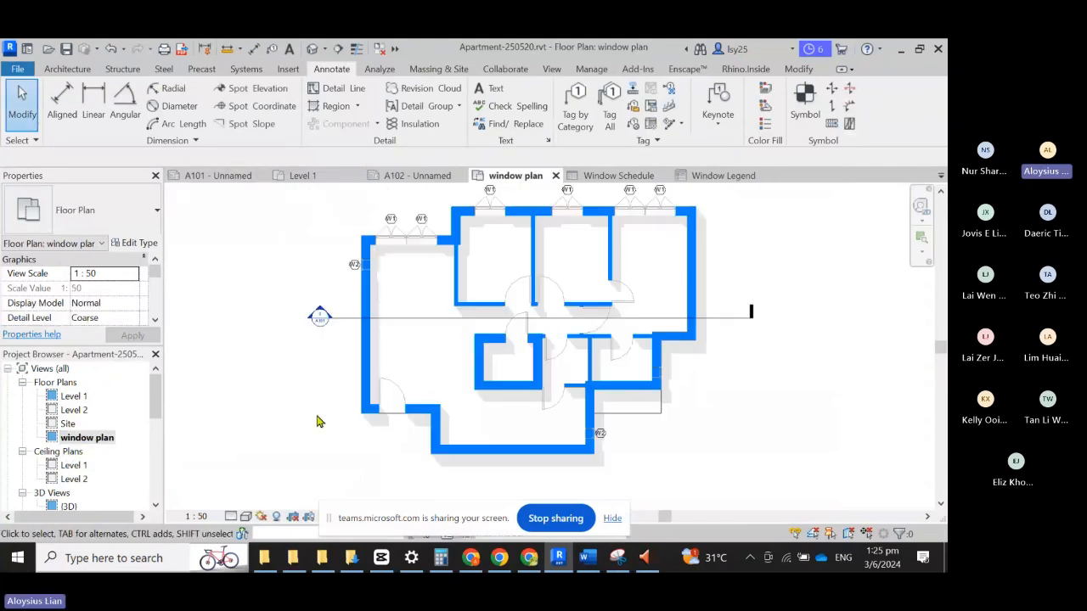
pyautogui.scroll(-6, 85, 450)
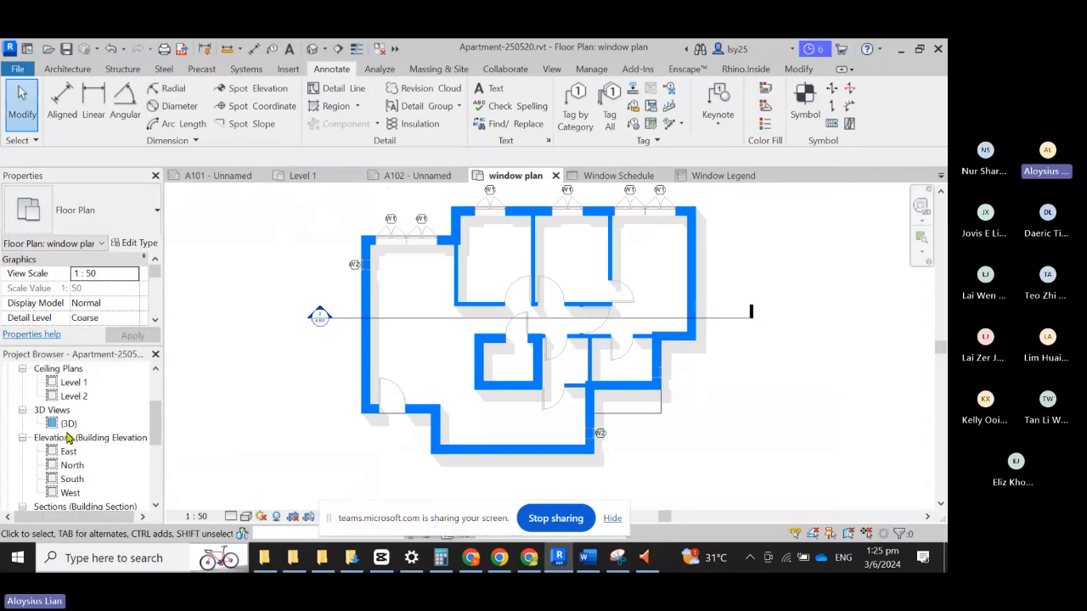
# Step: Return to sheet A102 and examine the window plan, the updated legend and the window schedule's counts
pyautogui.doubleClick(68, 465)
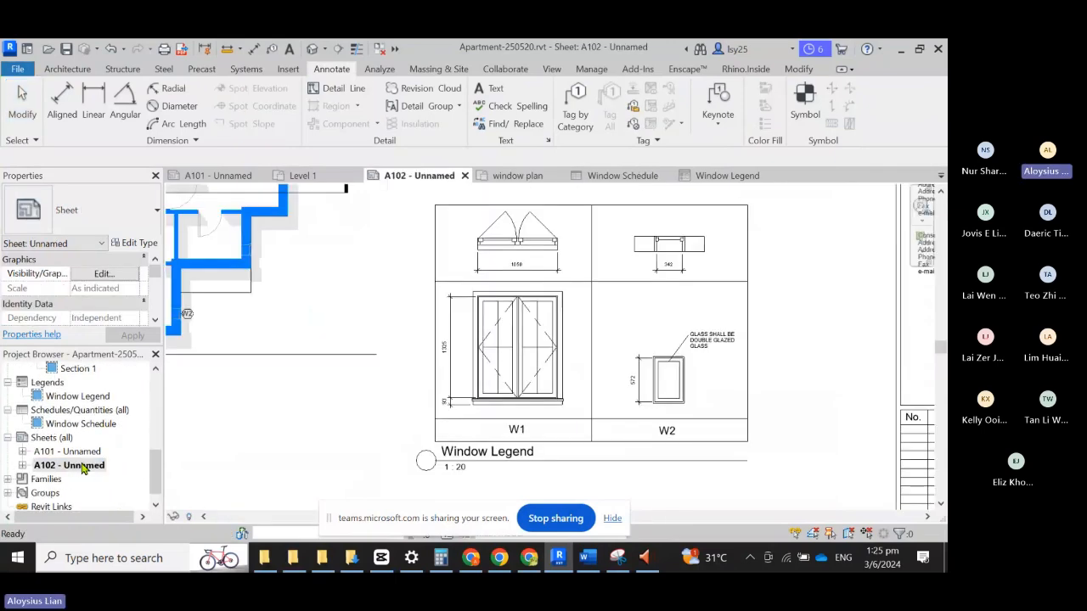
pyautogui.scroll(-2, 752, 468)
pyautogui.scroll(-2, 663, 357)
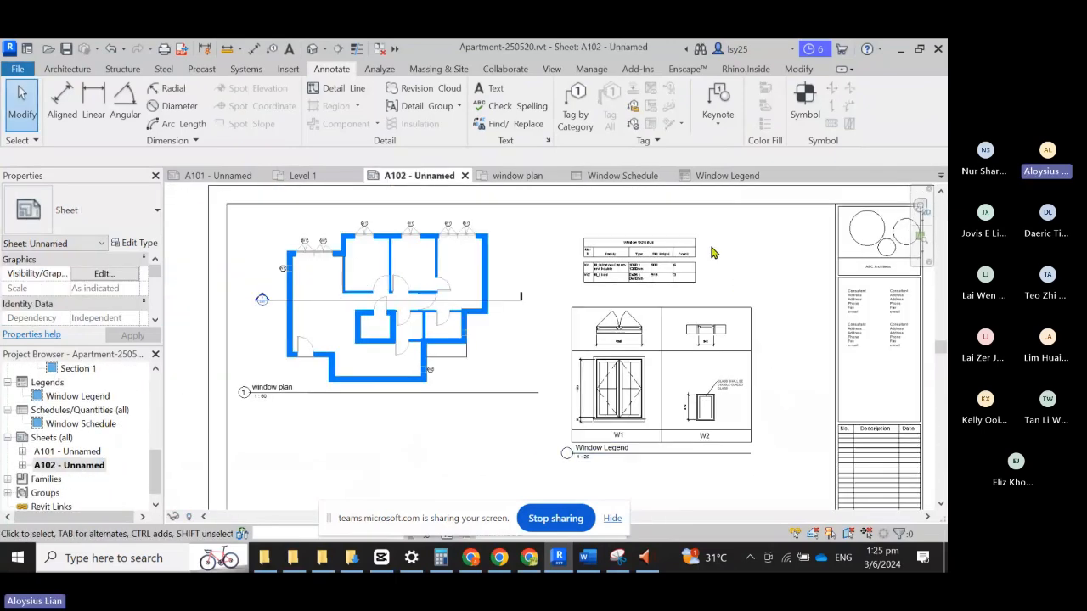
pyautogui.scroll(5, 595, 255)
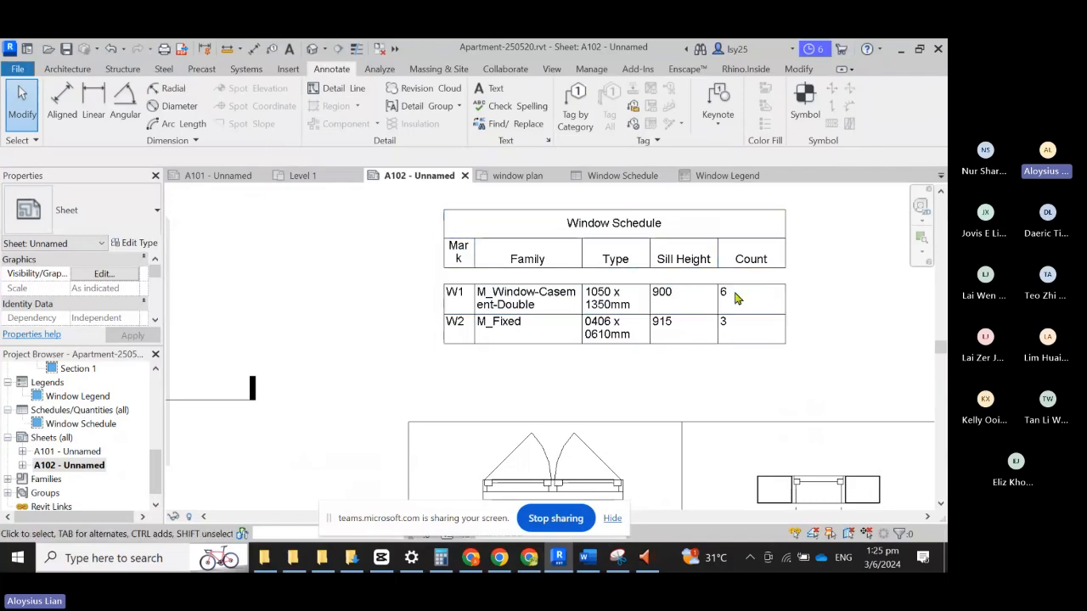
pyautogui.scroll(-4, 720, 323)
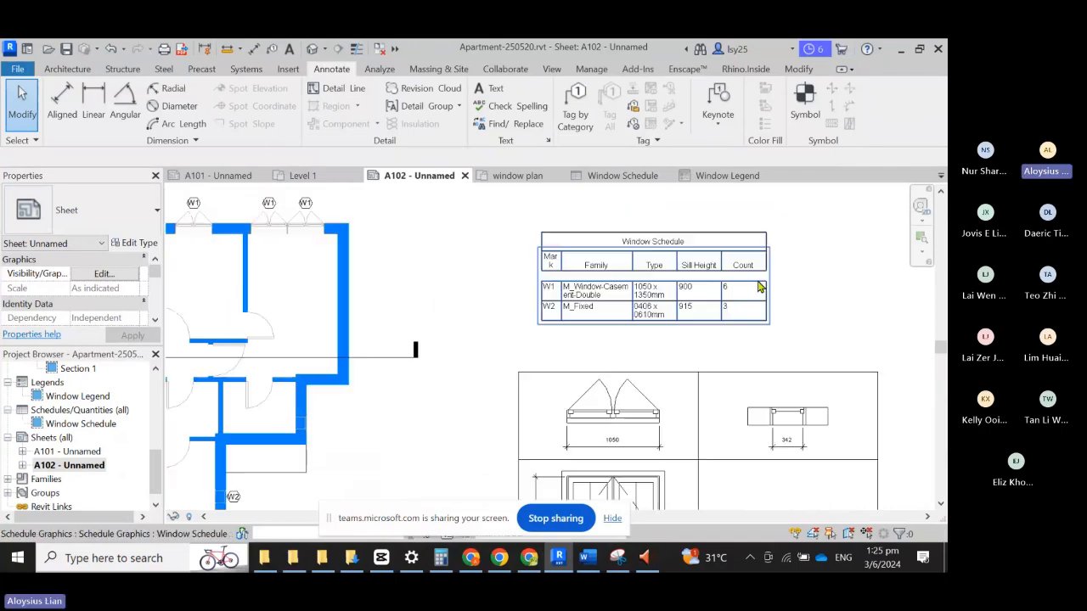
# Step: Check the sheet's window tags, open the window plan floor plan, and tag the untagged M_Fixed window on the lower-right outer wall
pyautogui.scroll(3, 425, 271)
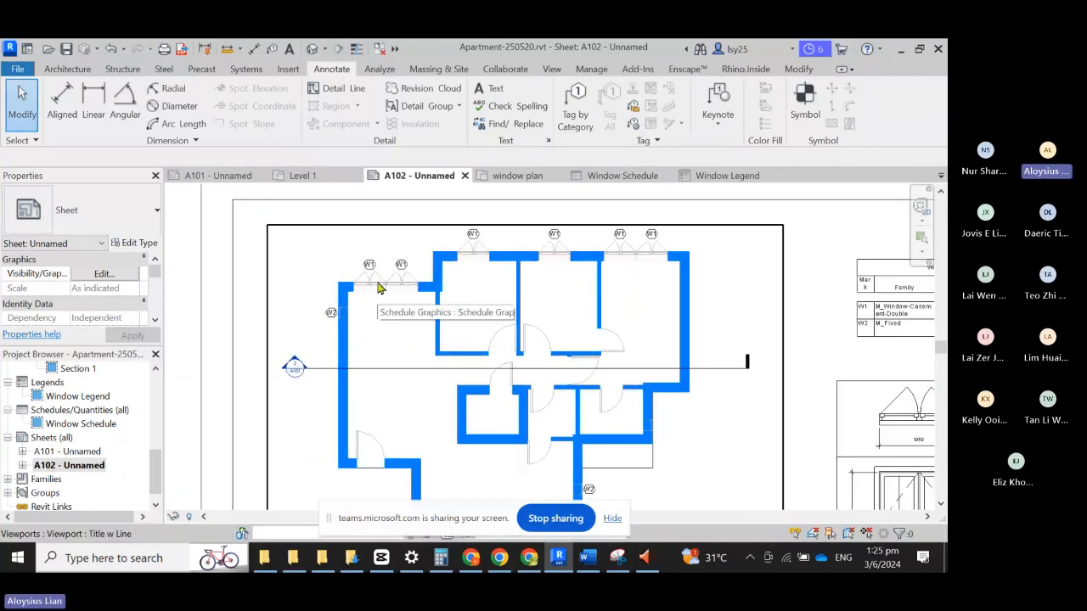
pyautogui.scroll(-1, 315, 252)
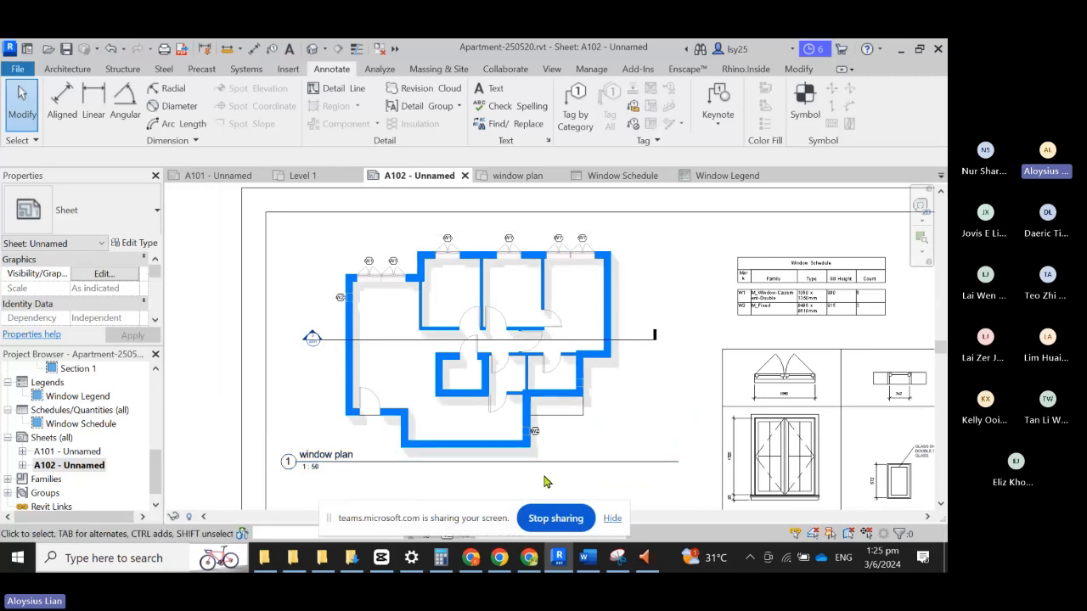
pyautogui.scroll(3, 500, 484)
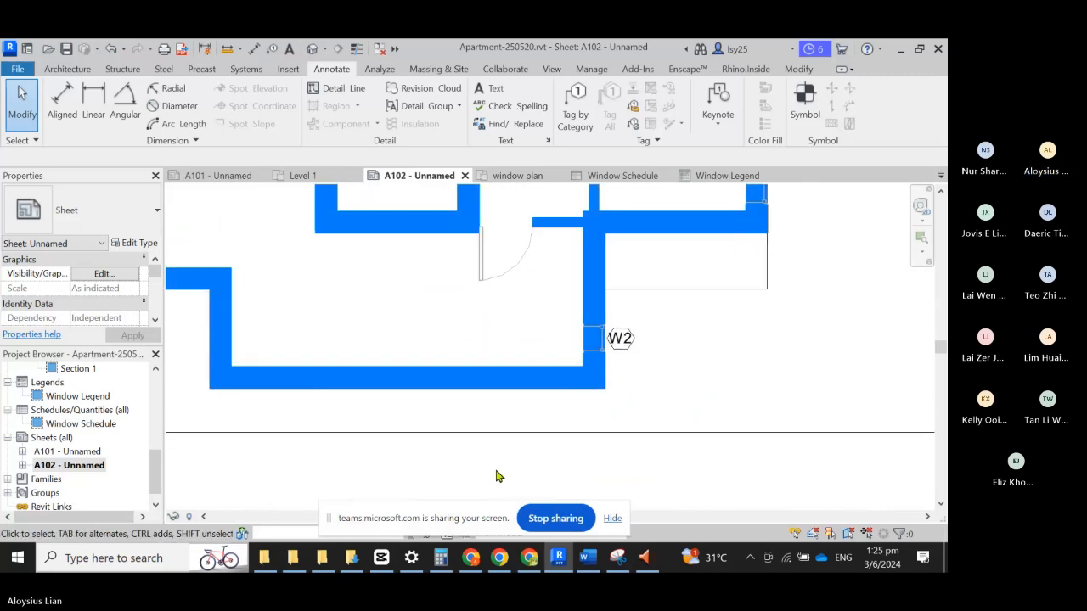
pyautogui.scroll(-2, 510, 473)
pyautogui.scroll(6, 563, 451)
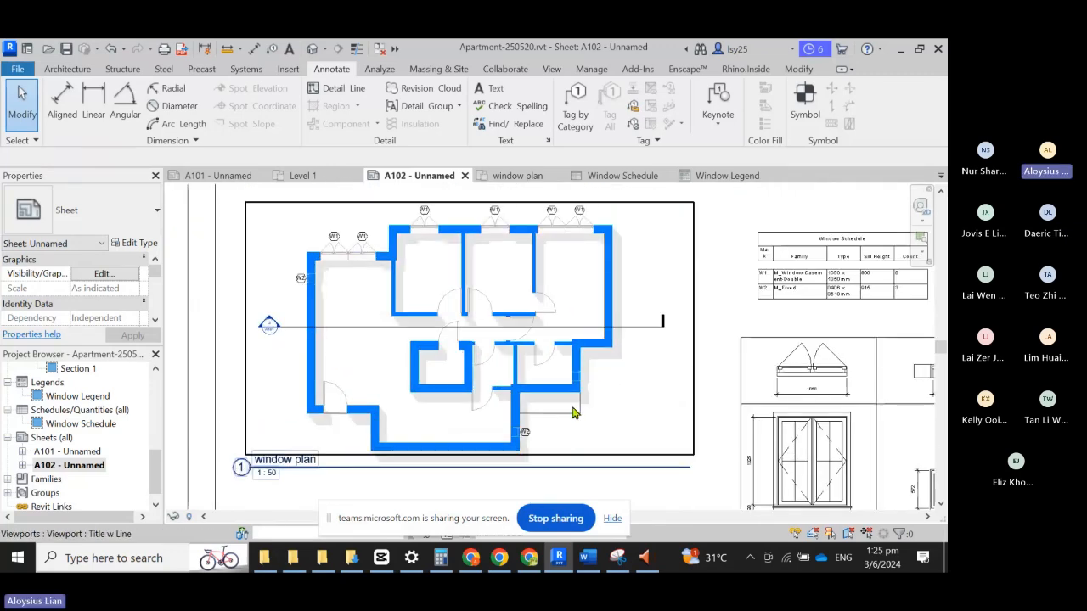
pyautogui.scroll(5, 88, 415)
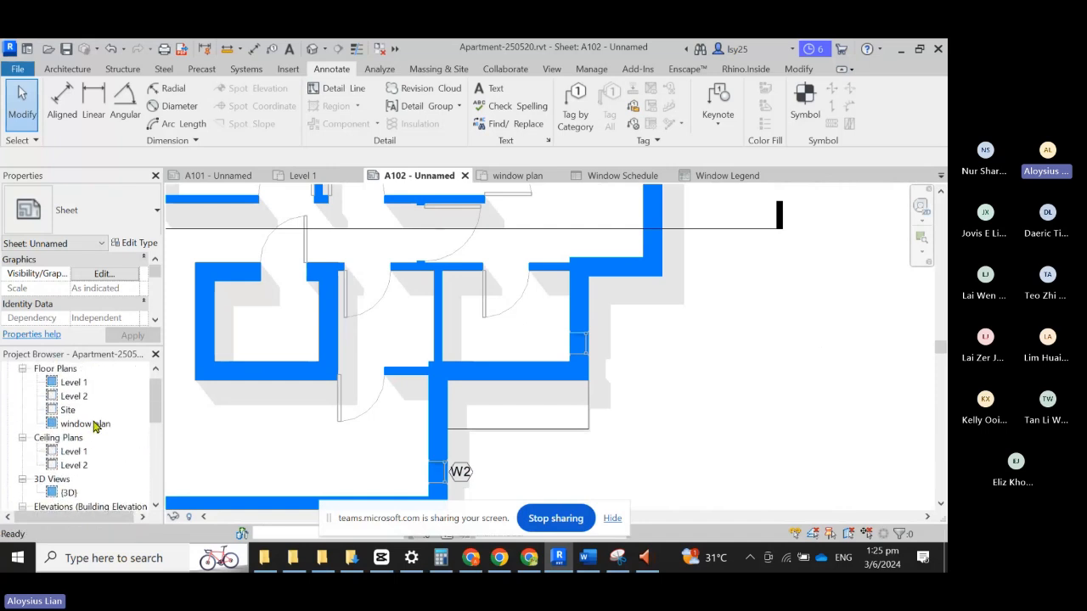
pyautogui.doubleClick(92, 424)
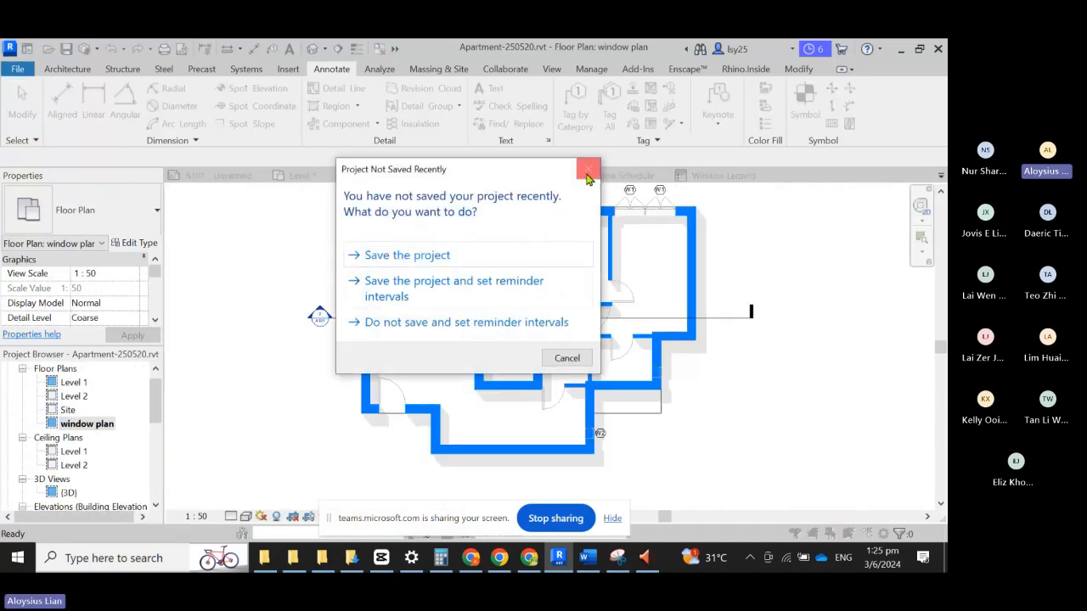
pyautogui.click(589, 169)
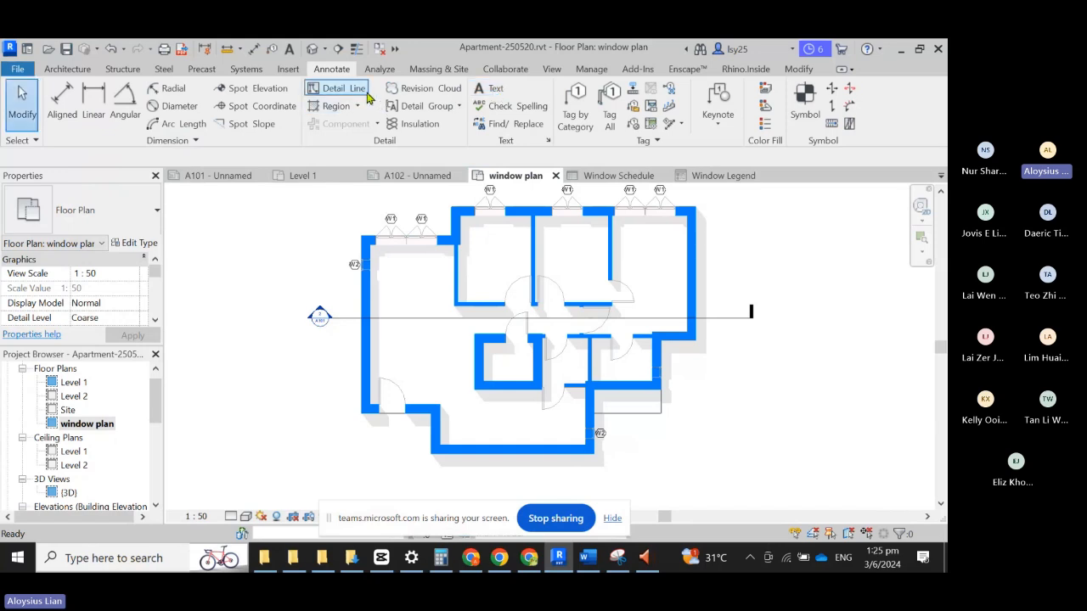
pyautogui.click(575, 109)
pyautogui.click(664, 375)
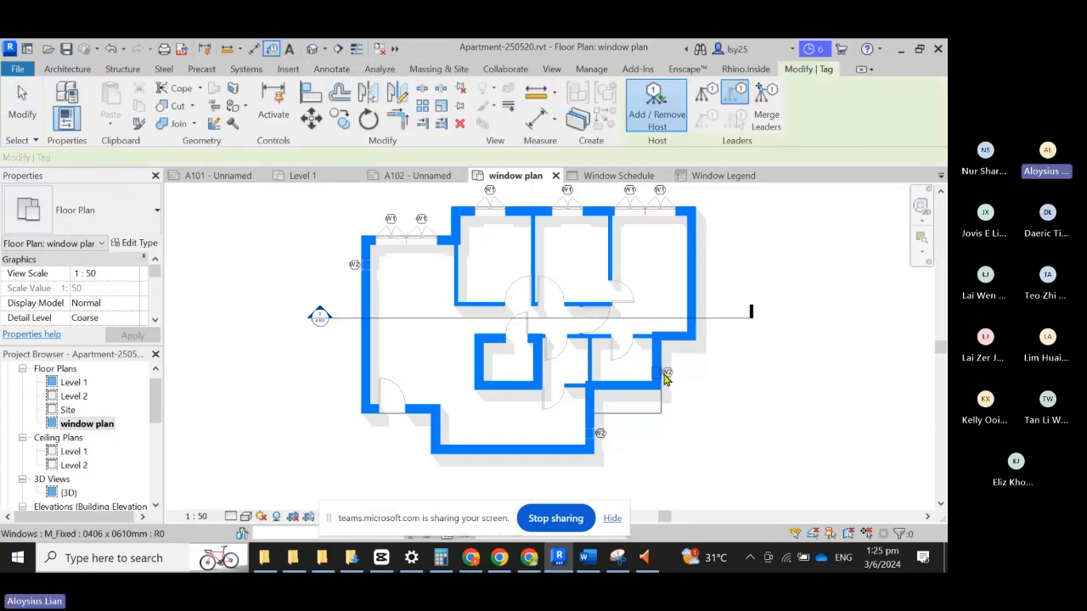
pyautogui.click(665, 375)
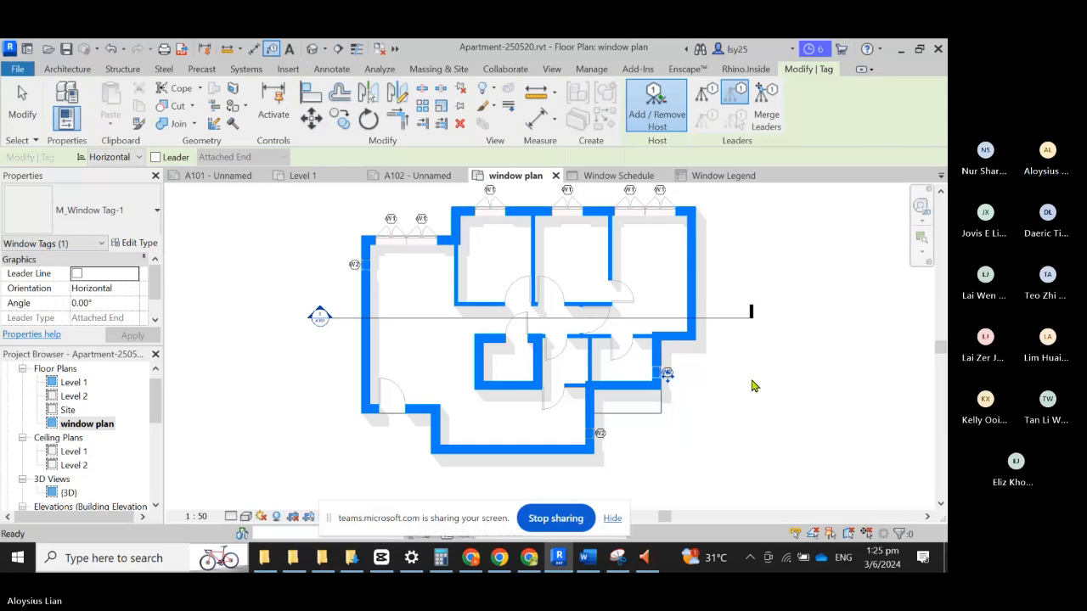
pyautogui.press('Escape')
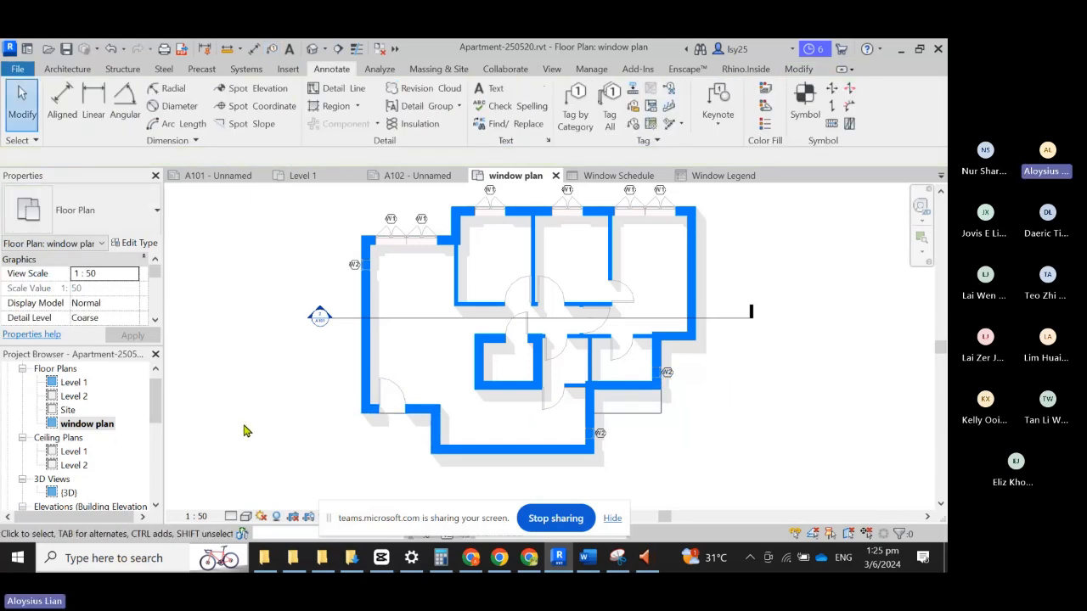
# Step: Inspect the casement windows along the upper walls of the window plan, and return to sheet A102 to examine the tags and schedule counts
pyautogui.scroll(-1, 215, 439)
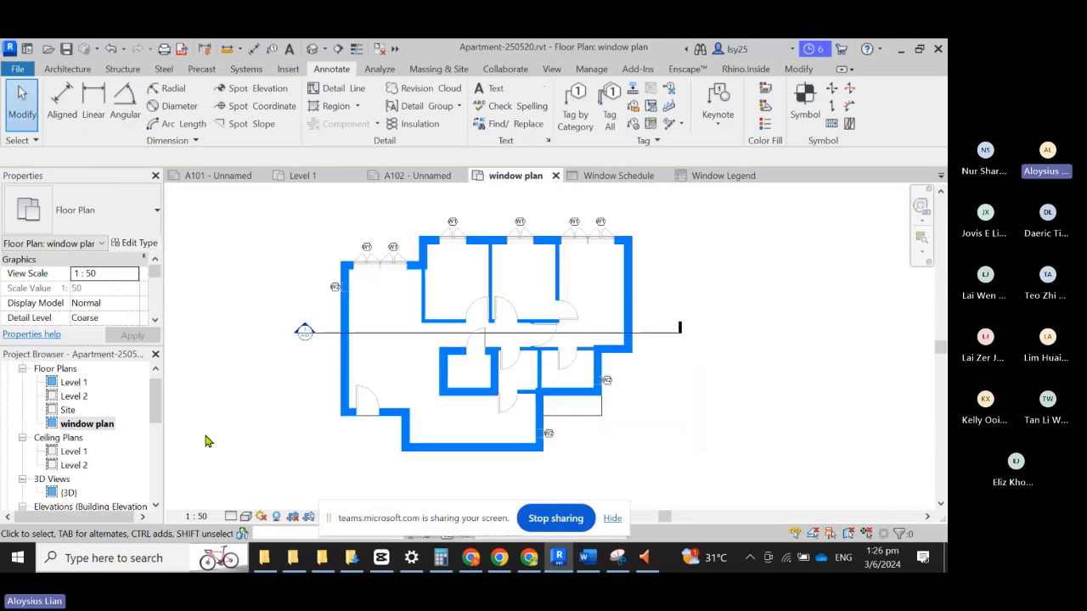
pyautogui.scroll(2, 668, 246)
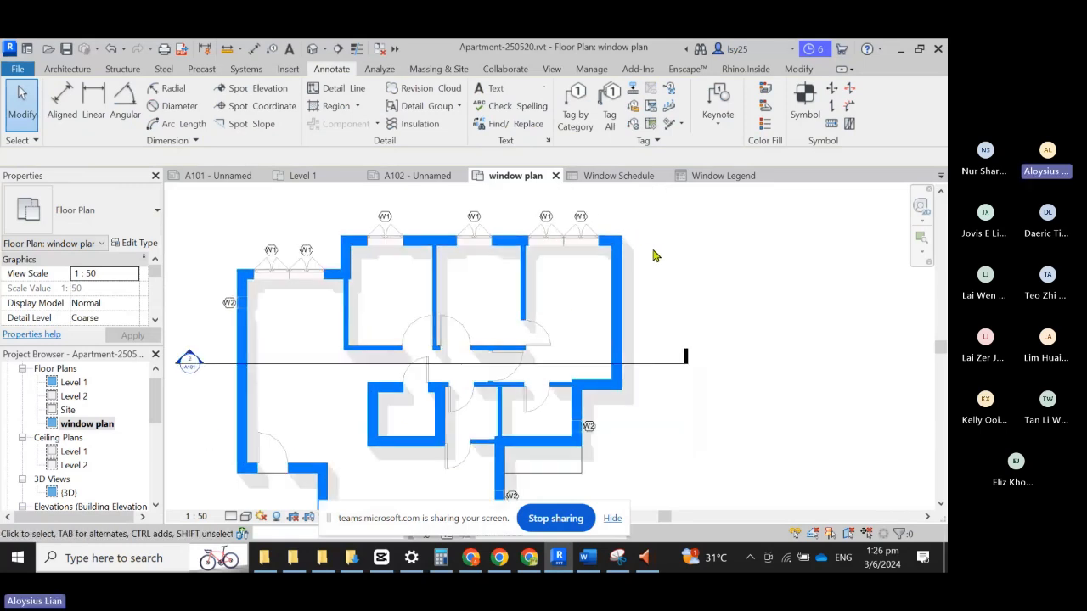
pyautogui.scroll(-1, 653, 256)
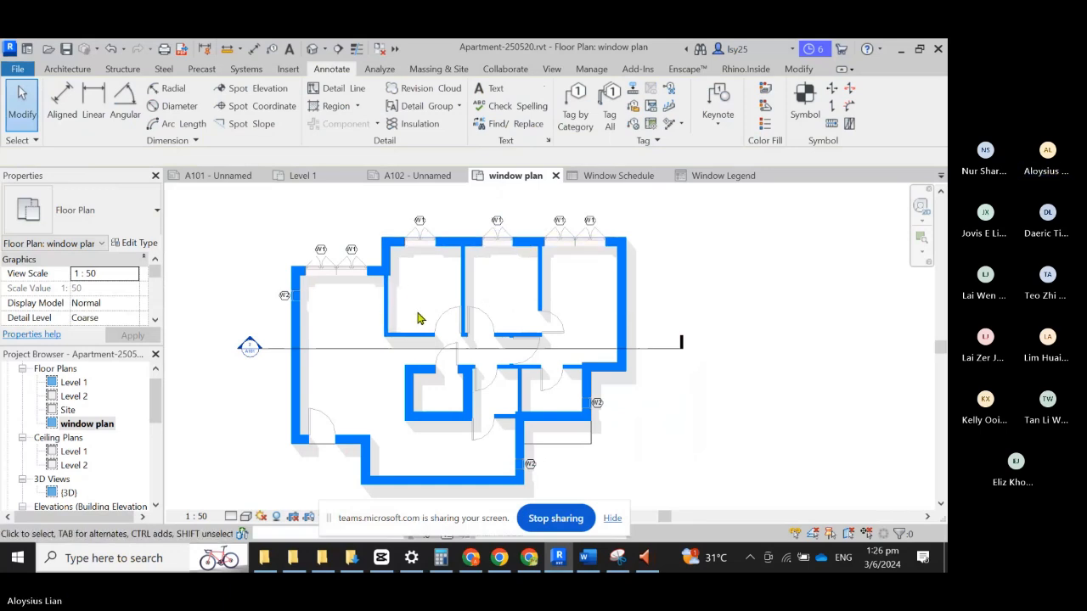
pyautogui.click(501, 247)
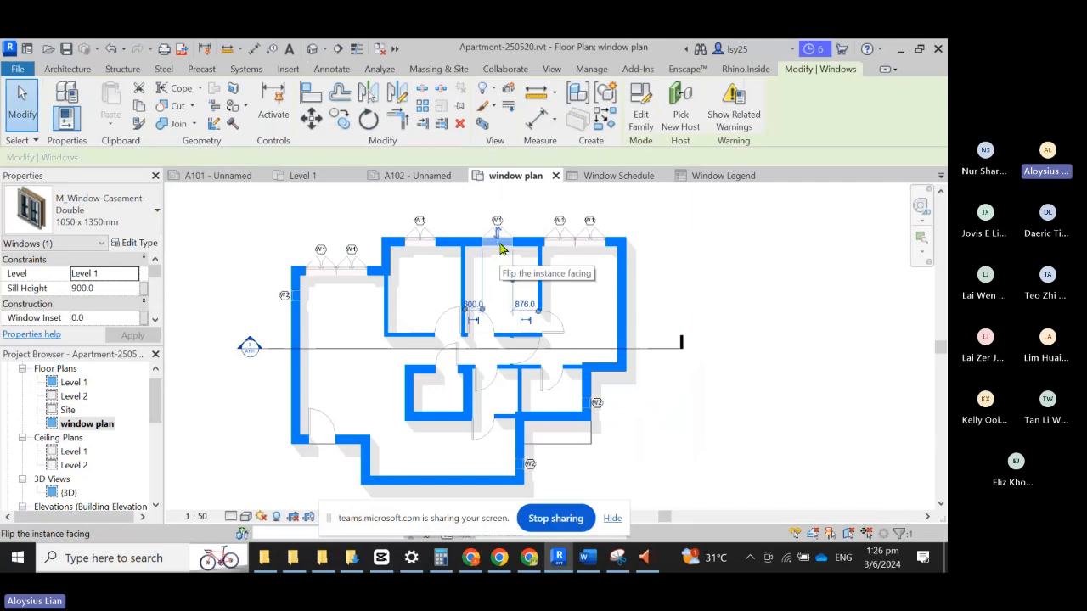
pyautogui.click(589, 246)
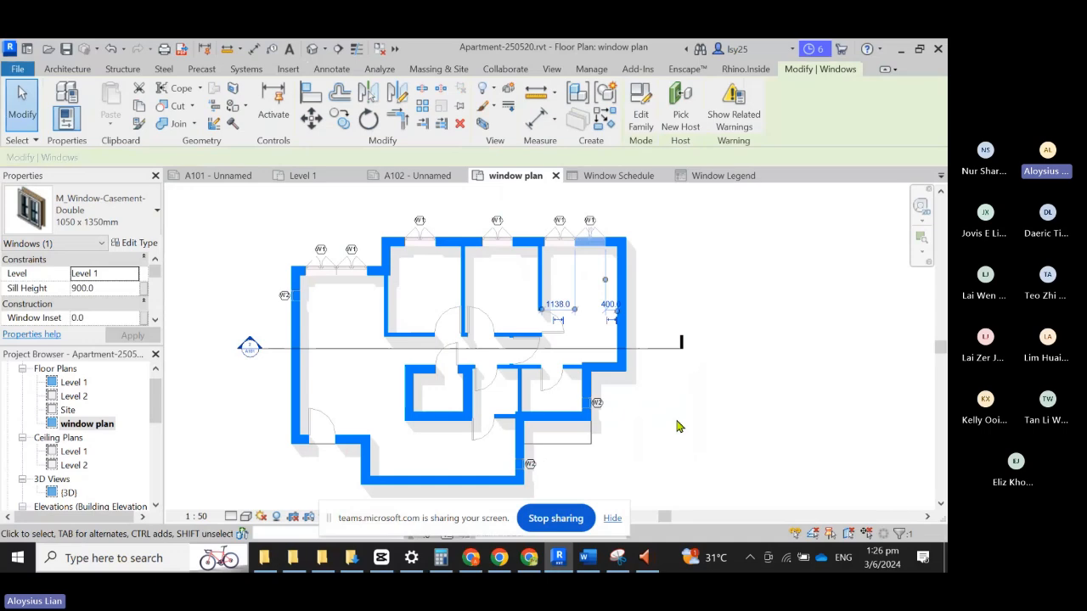
pyautogui.scroll(-5, 89, 441)
pyautogui.doubleClick(90, 494)
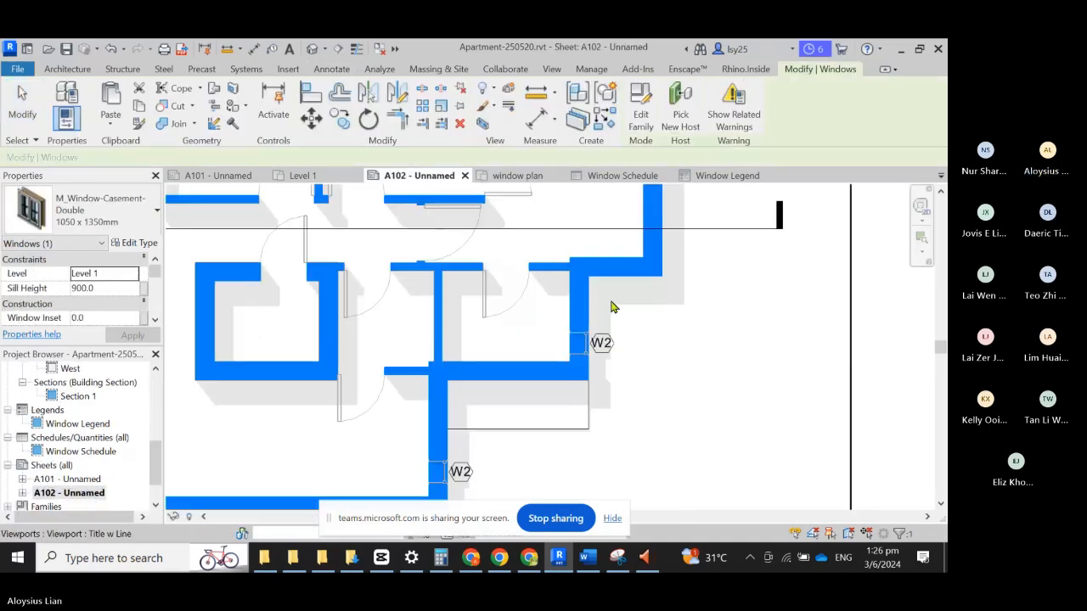
pyautogui.scroll(-5, 513, 317)
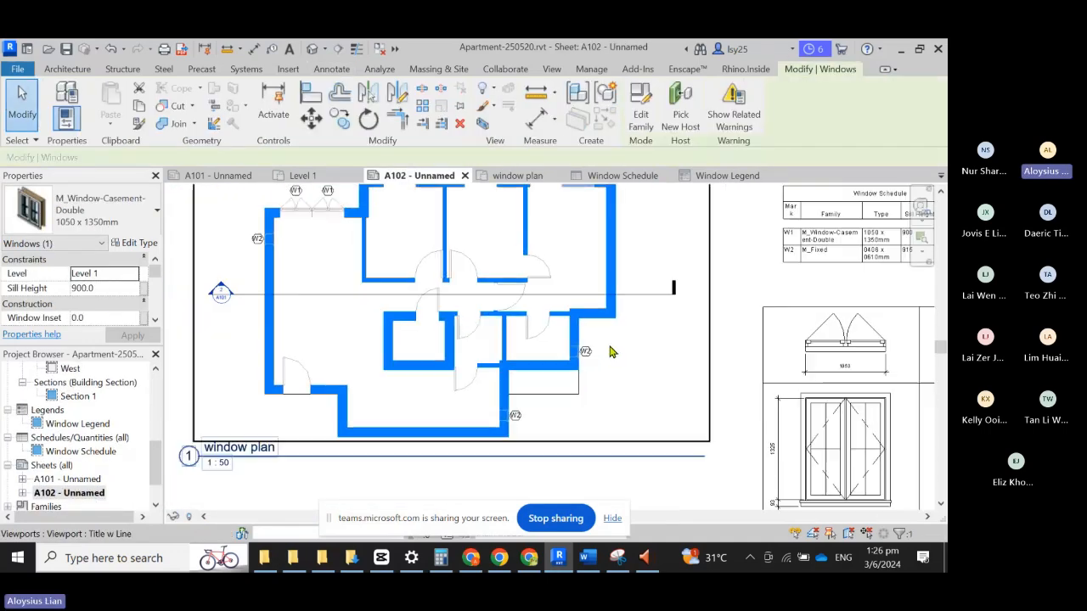
pyautogui.scroll(-2, 513, 318)
pyautogui.scroll(6, 677, 276)
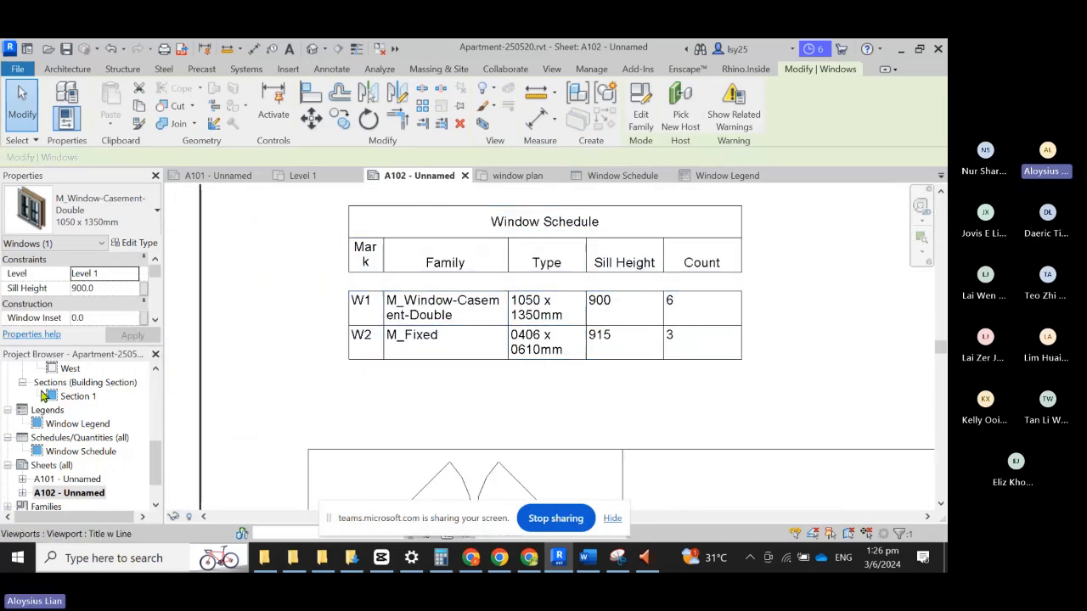
# Step: In the window plan floor plan, delete the rightmost W1 window of each pair in the upper-right and upper-left rooms
pyautogui.scroll(5, 135, 410)
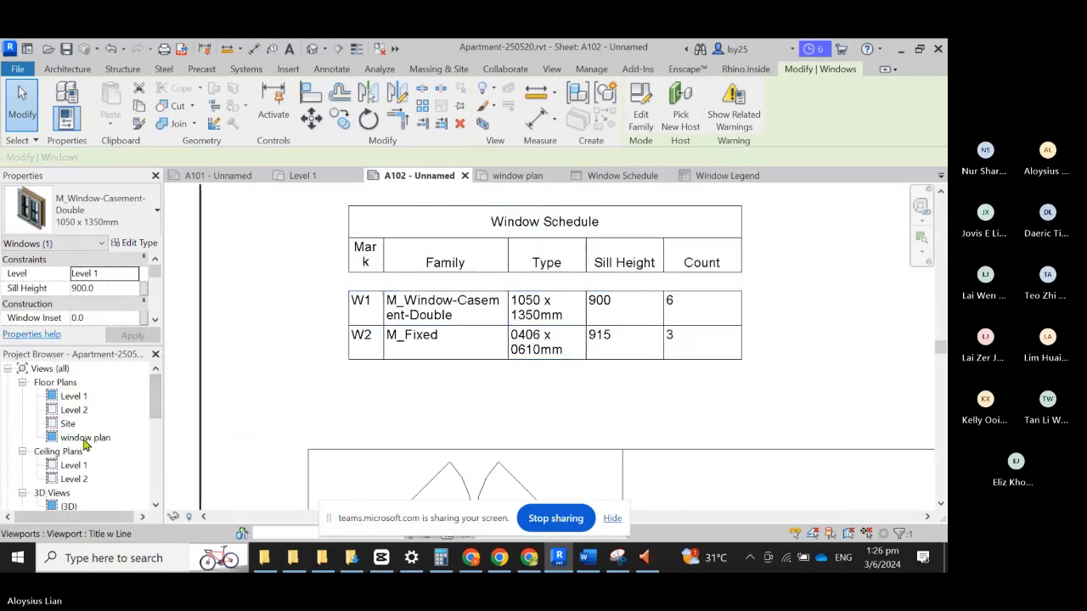
pyautogui.doubleClick(85, 438)
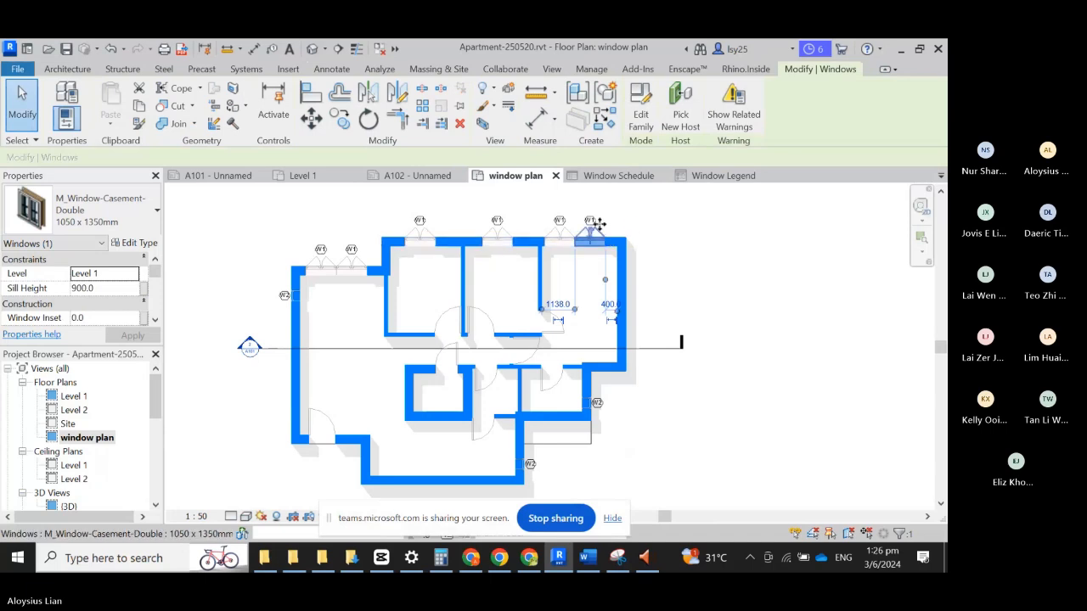
pyautogui.click(638, 223)
pyautogui.click(601, 235)
pyautogui.press('Delete')
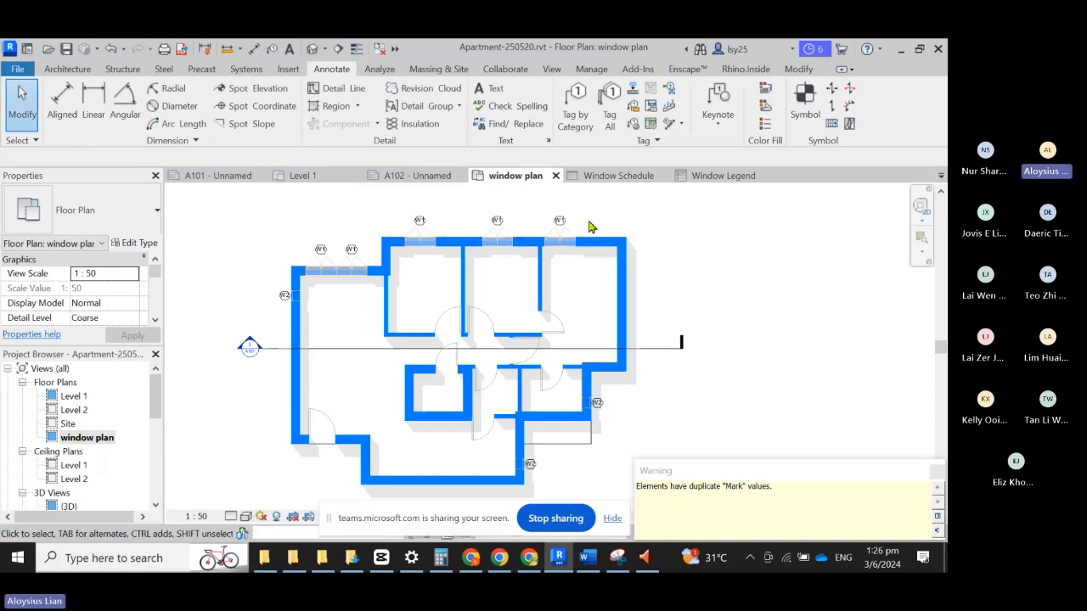
pyautogui.click(364, 270)
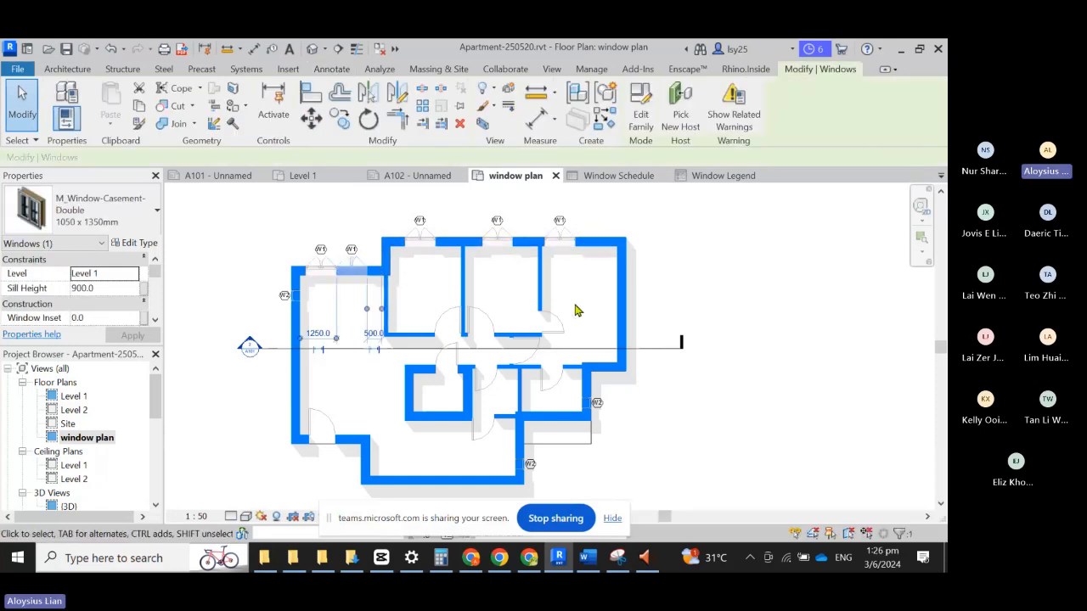
pyautogui.press('Delete')
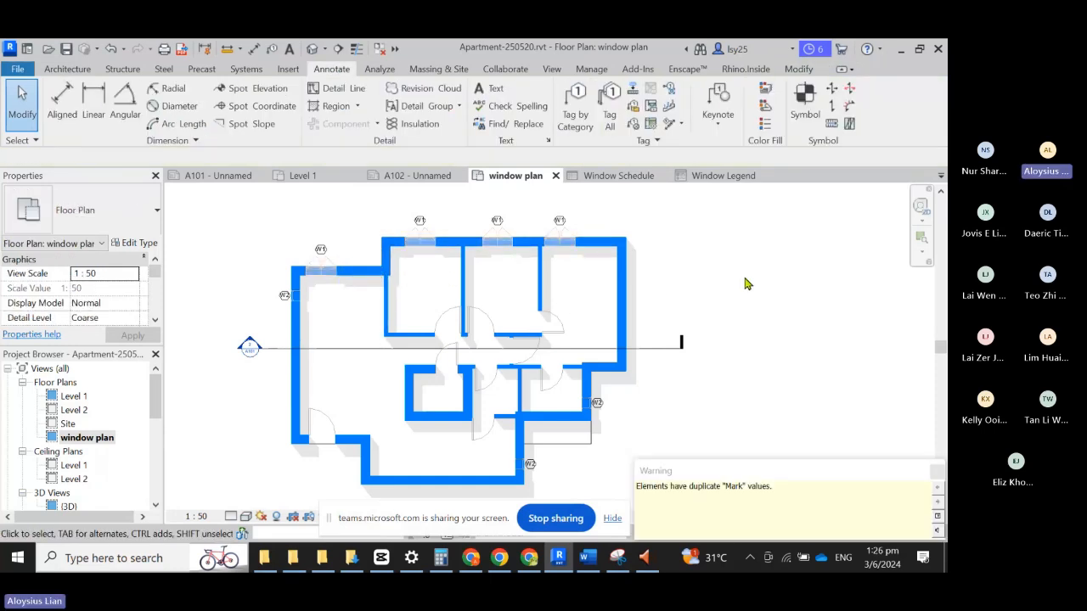
# Step: Return to sheet A102 and examine the W1 count in the window schedule and the updated plan
pyautogui.scroll(-5, 93, 441)
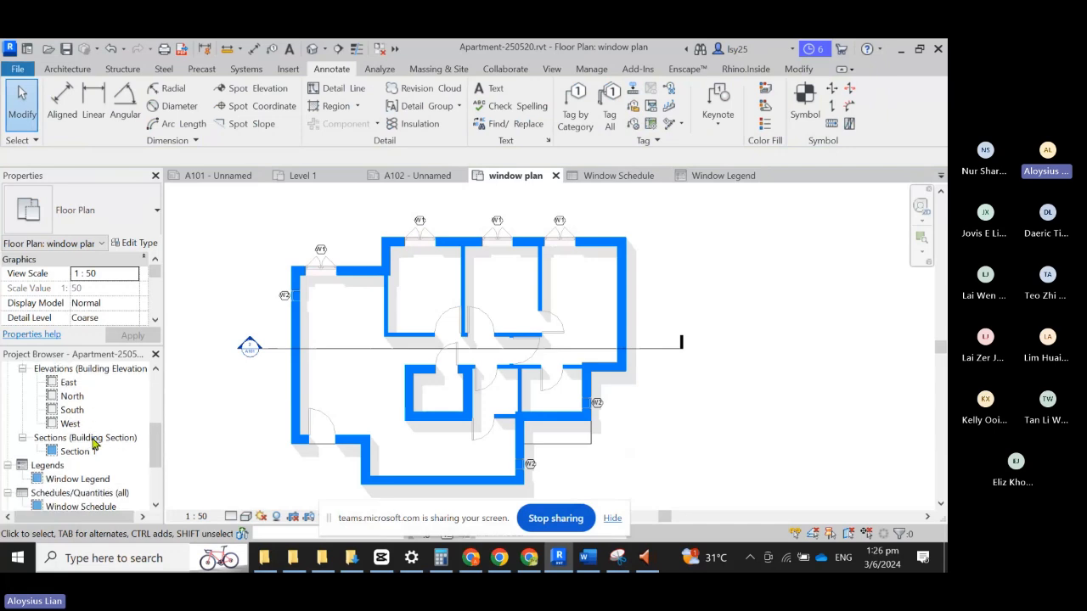
pyautogui.scroll(-2, 93, 443)
pyautogui.doubleClick(55, 493)
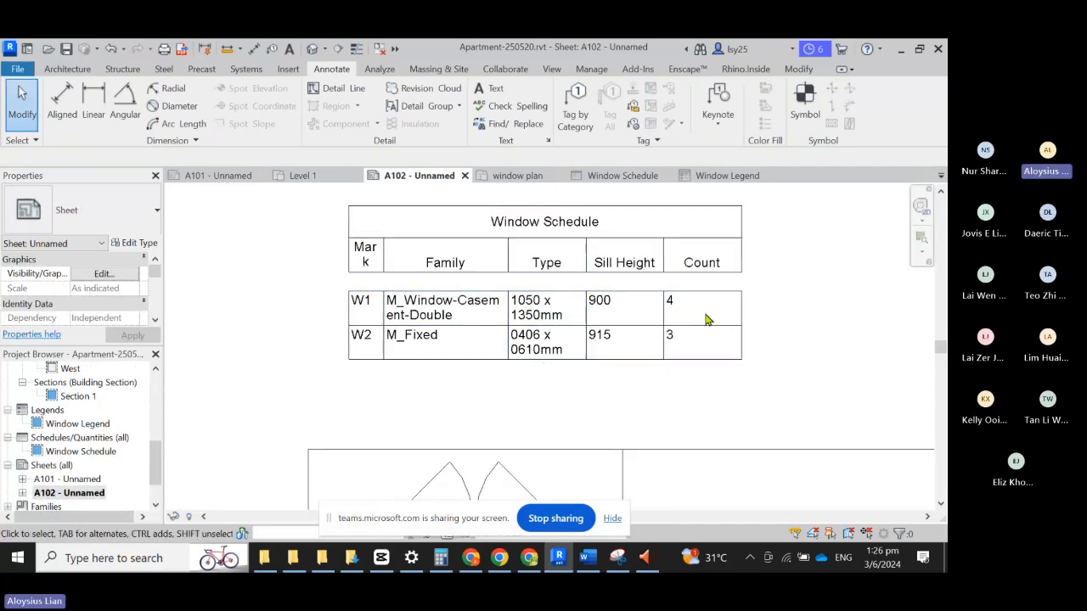
pyautogui.scroll(-5, 765, 294)
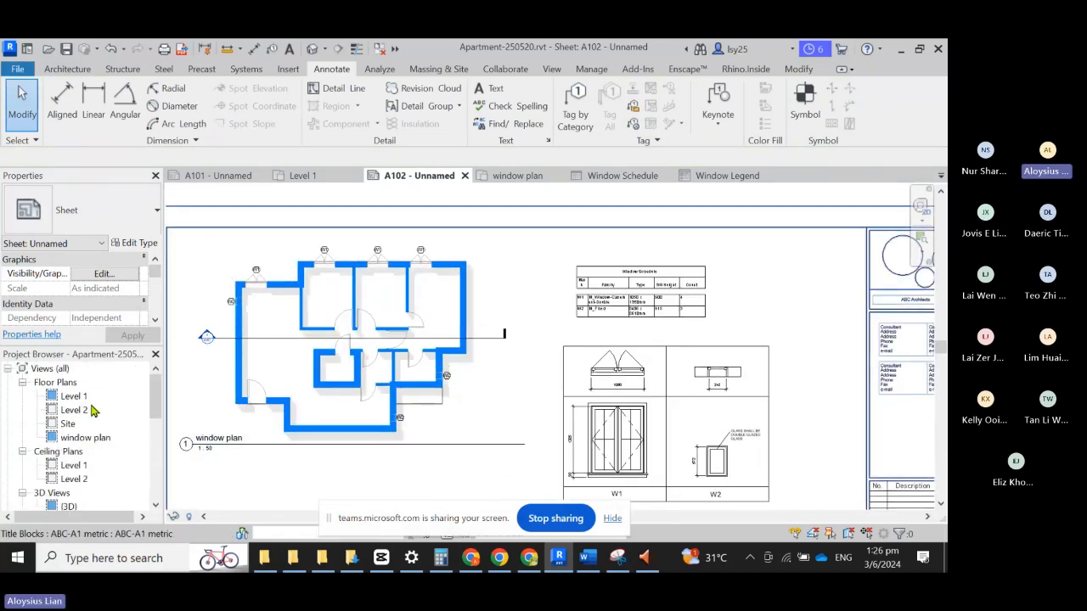
# Step: Open the project's default 3D view
pyautogui.scroll(-1, 71, 475)
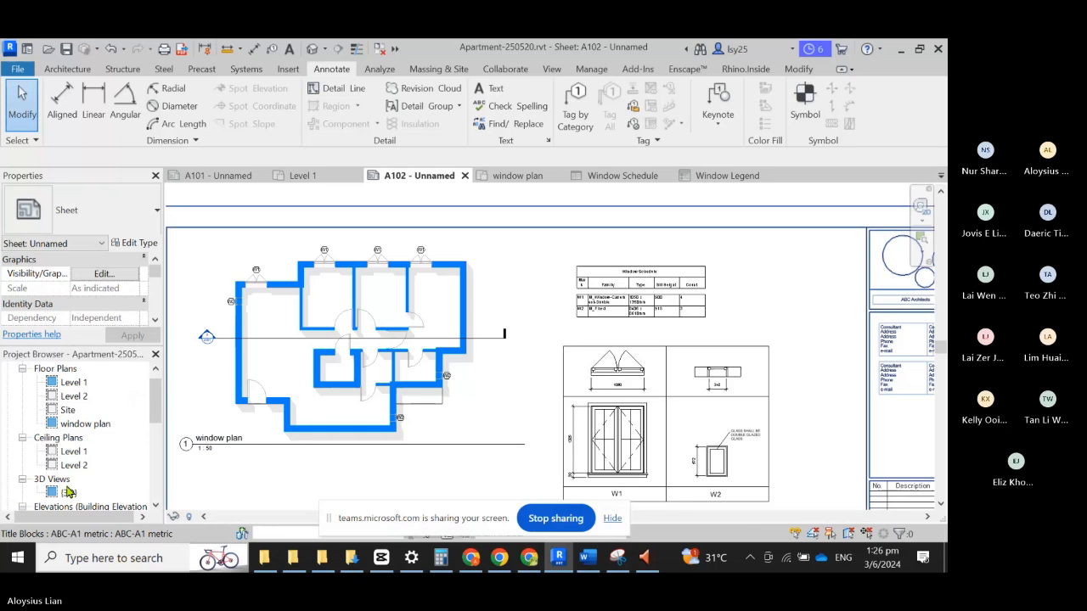
pyautogui.click(53, 480)
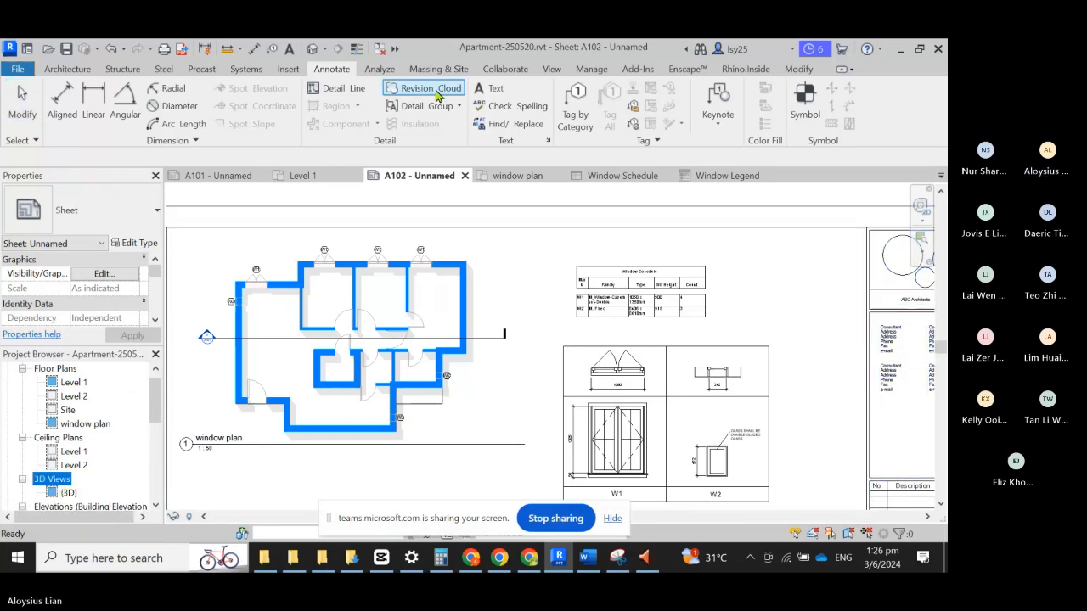
pyautogui.click(552, 68)
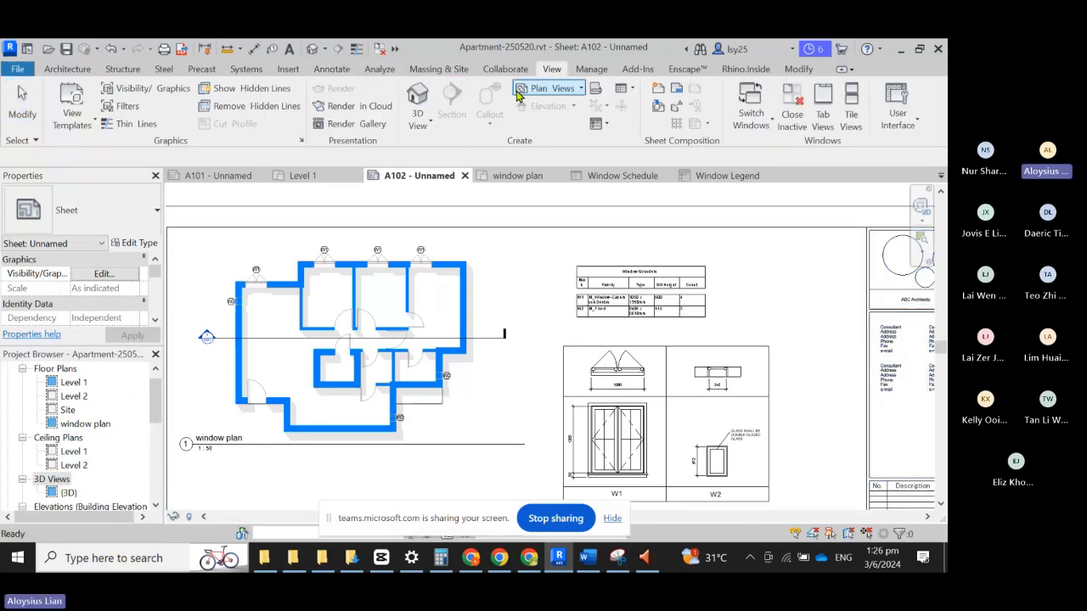
pyautogui.click(417, 121)
pyautogui.click(478, 161)
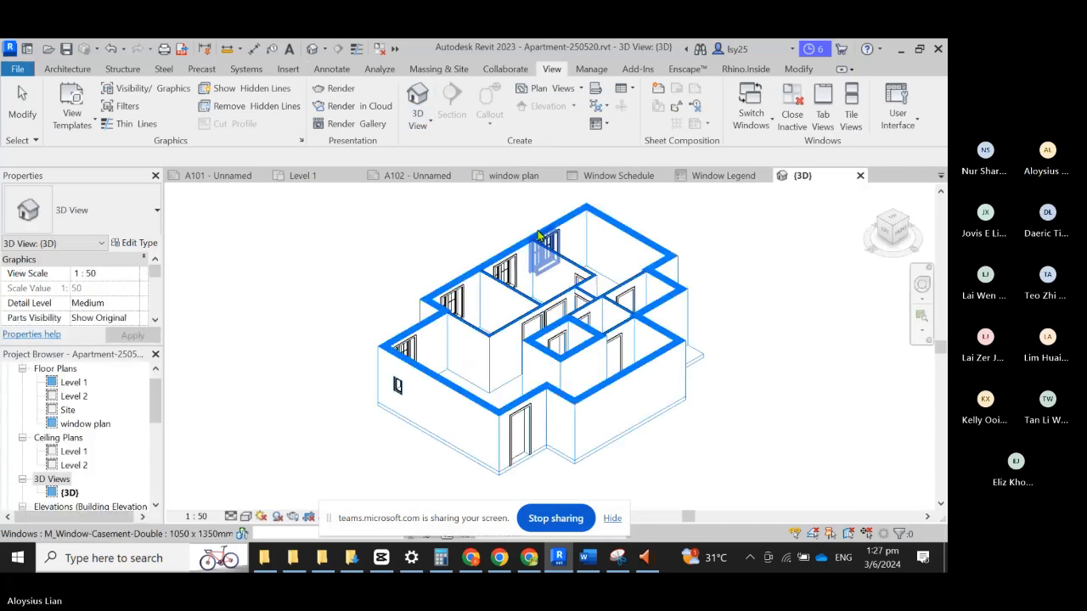
# Step: Turn off the section box in the 3D view to show the whole apartment model
pyautogui.scroll(-3, 590, 285)
pyautogui.scroll(1, 590, 287)
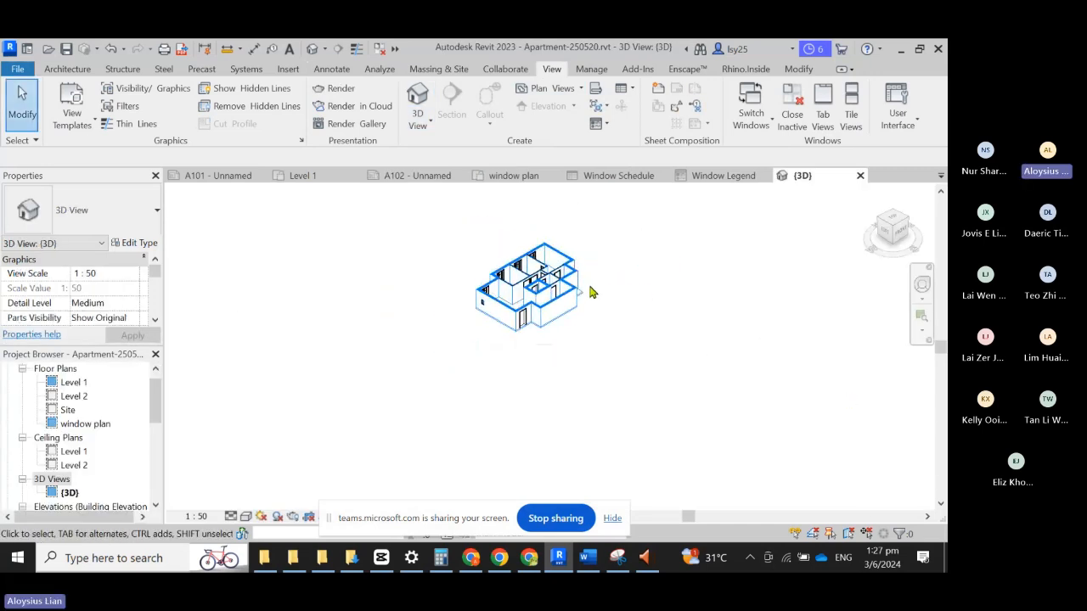
pyautogui.click(579, 290)
pyautogui.click(250, 293)
pyautogui.scroll(-8, 113, 303)
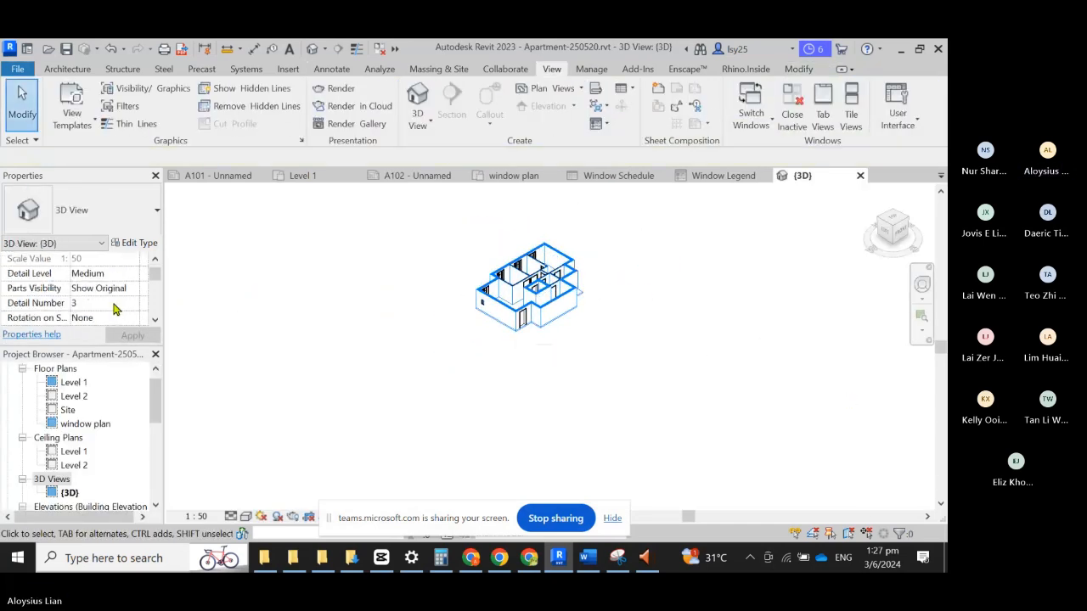
pyautogui.scroll(2, 117, 309)
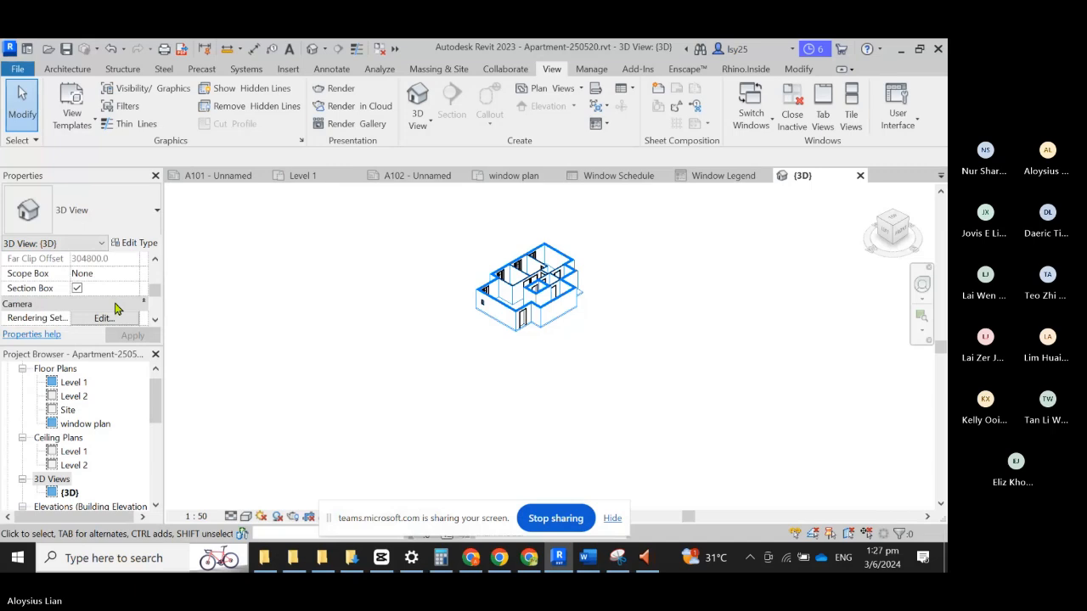
pyautogui.click(77, 289)
pyautogui.click(78, 289)
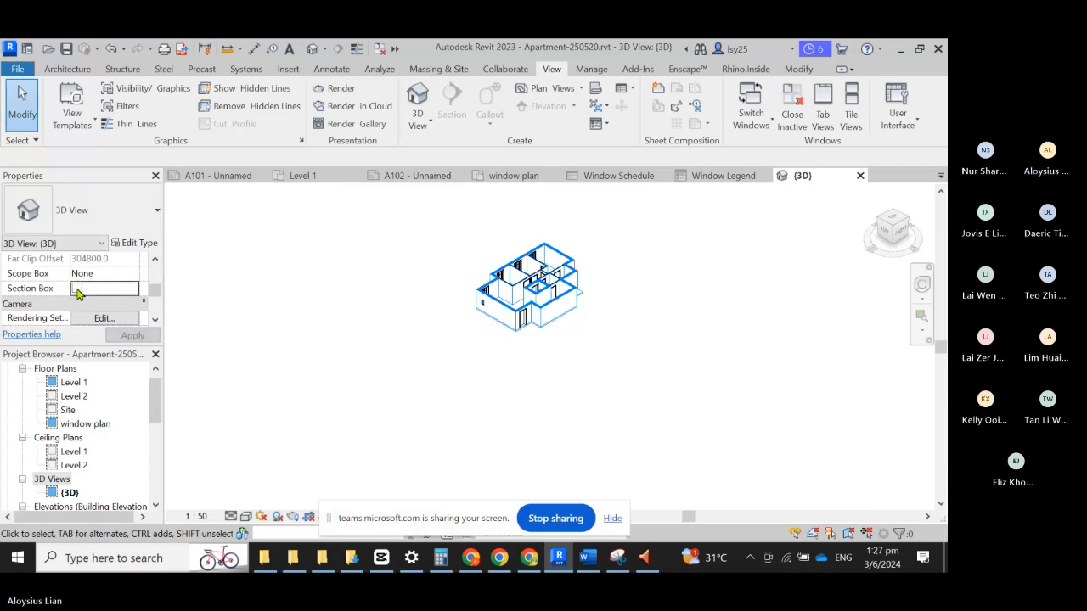
pyautogui.scroll(2, 498, 286)
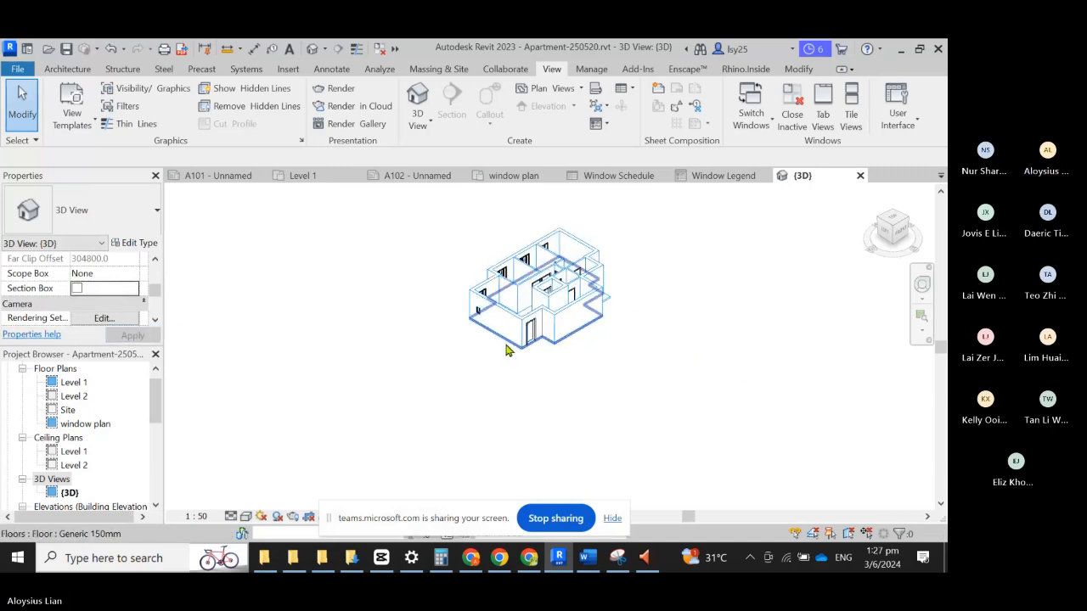
pyautogui.keyDown('shift'); pyautogui.moveTo(447, 309); pyautogui.dragTo(662, 243, button='middle'); pyautogui.keyUp('shift')
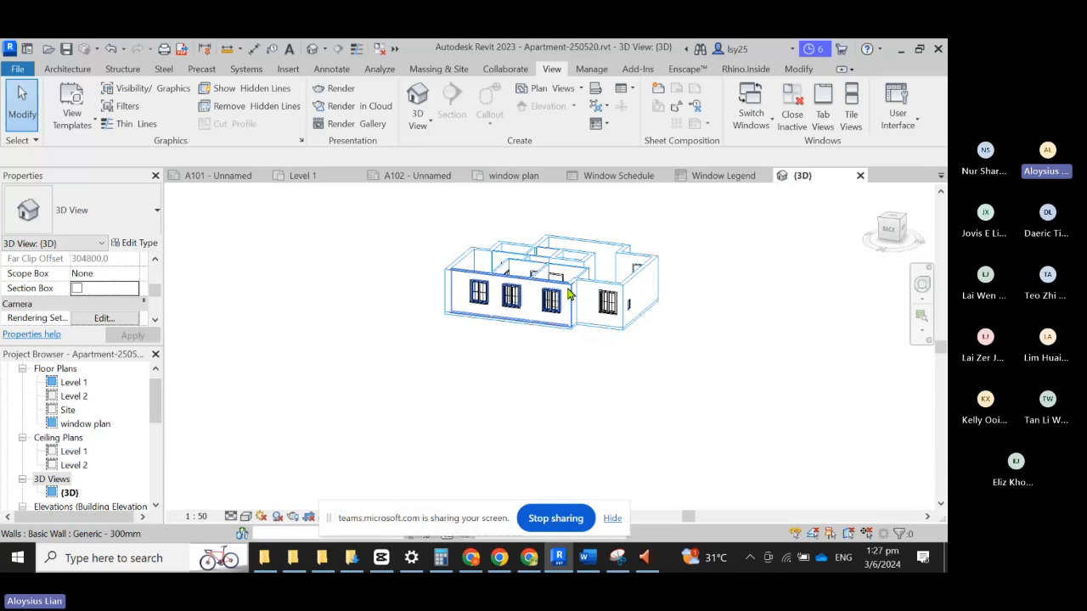
pyautogui.click(561, 560)
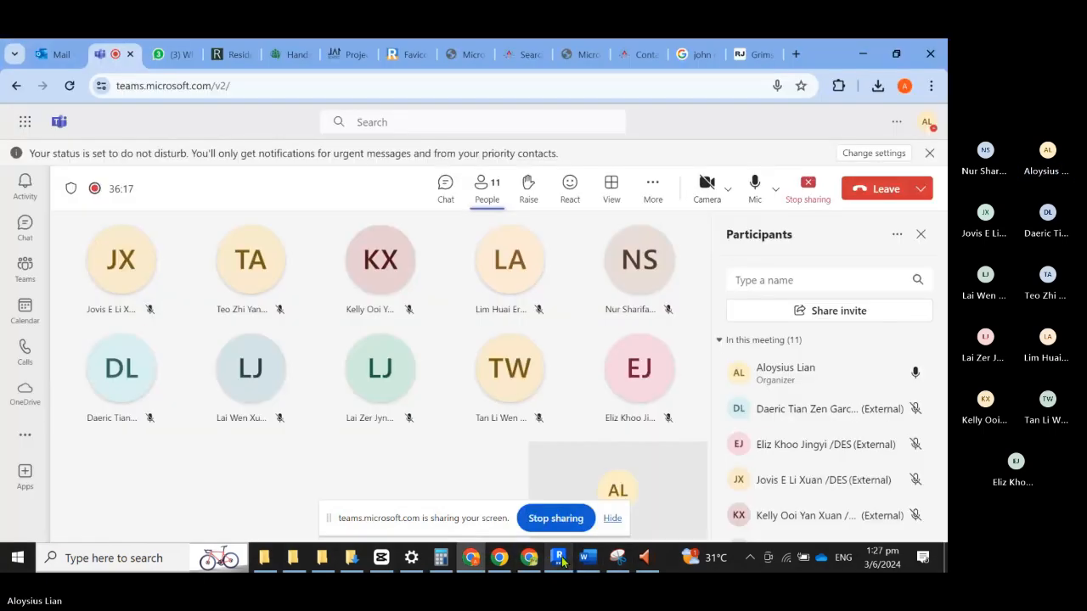
pyautogui.click(560, 559)
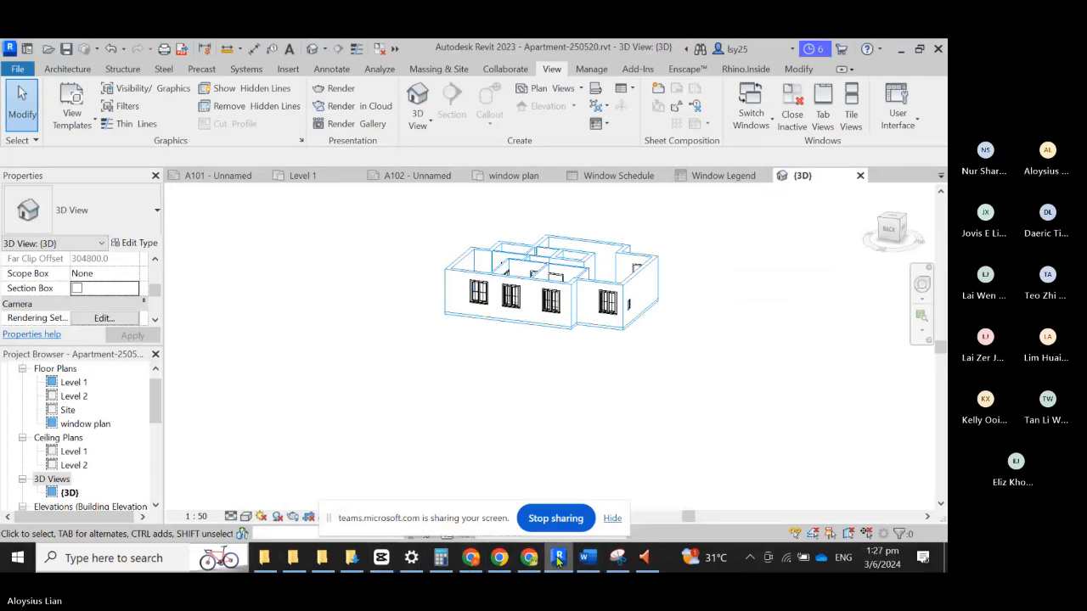
# Step: Rename sheet A102 as "Window Schedule", keeping its sheet number
pyautogui.scroll(-5, 111, 429)
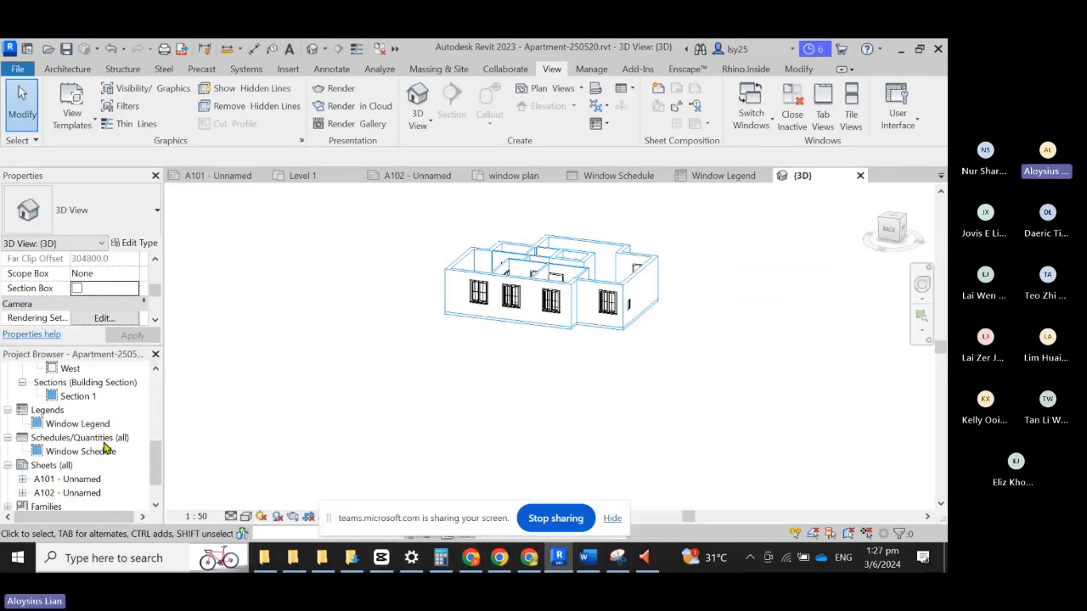
pyautogui.scroll(-2, 94, 455)
pyautogui.click(81, 467)
pyautogui.rightClick(81, 467)
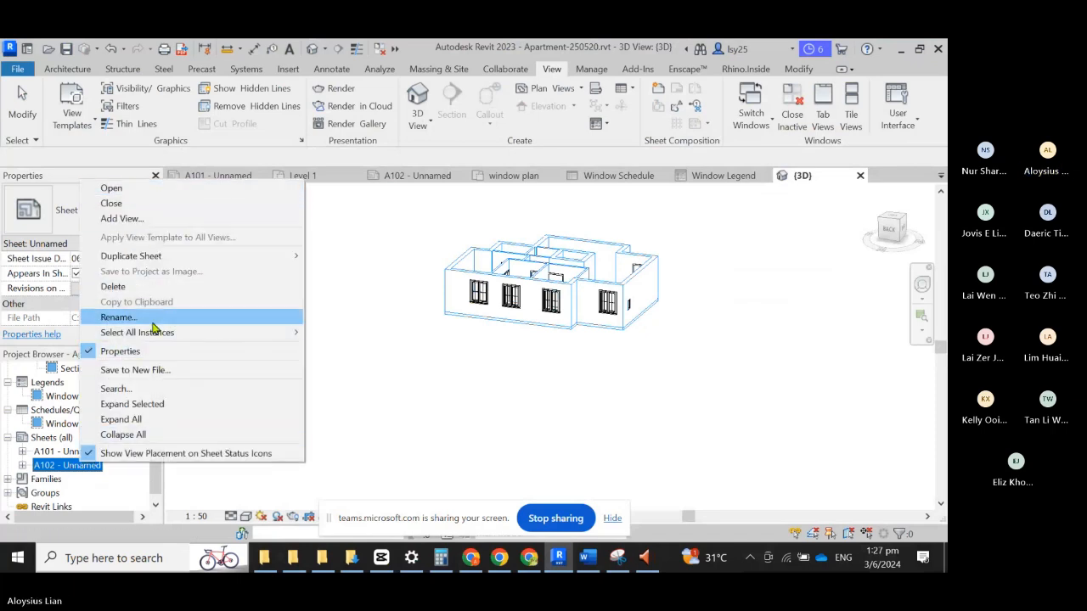
pyautogui.click(152, 319)
pyautogui.click(453, 308)
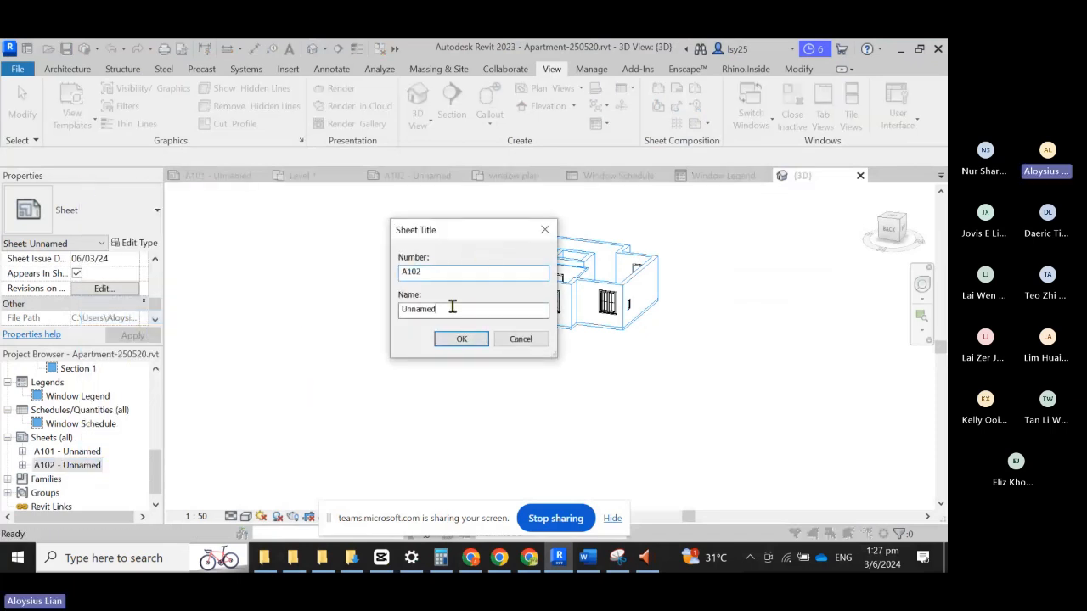
pyautogui.write('Window')
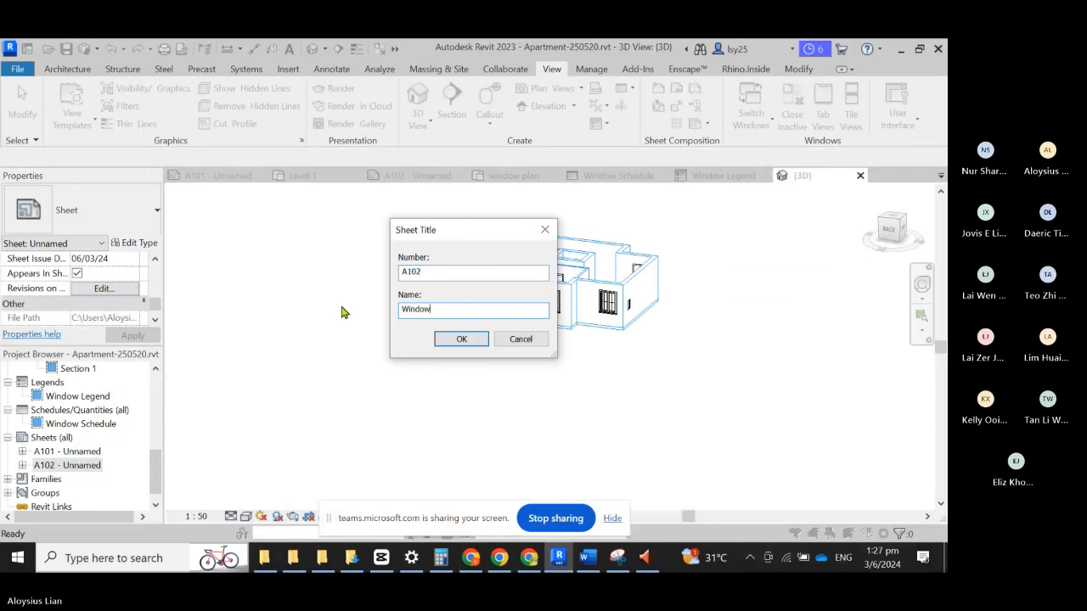
pyautogui.write(' Sh')
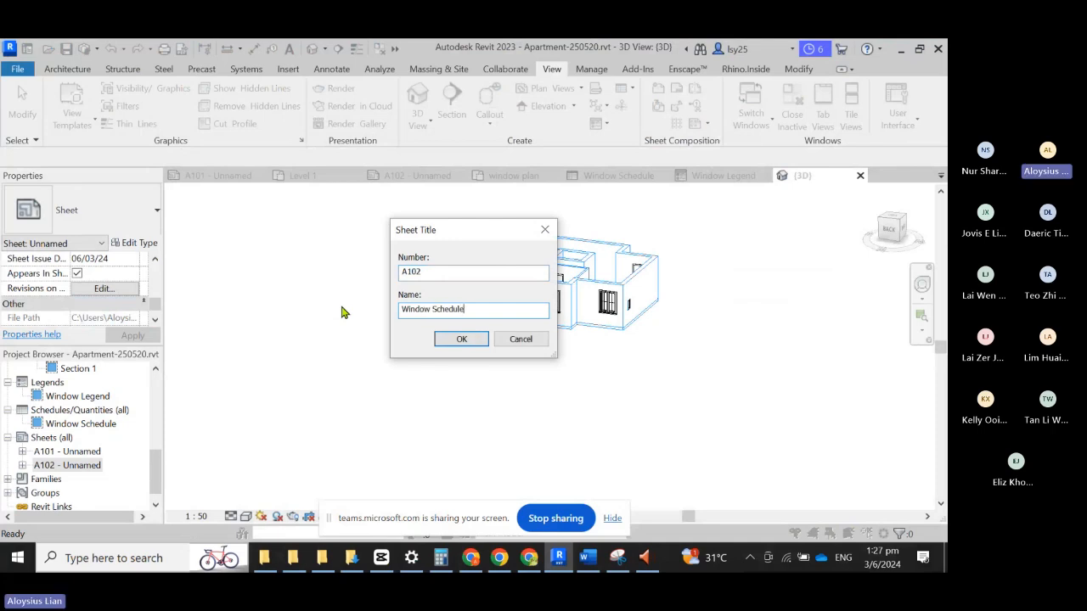
pyautogui.press('Return')
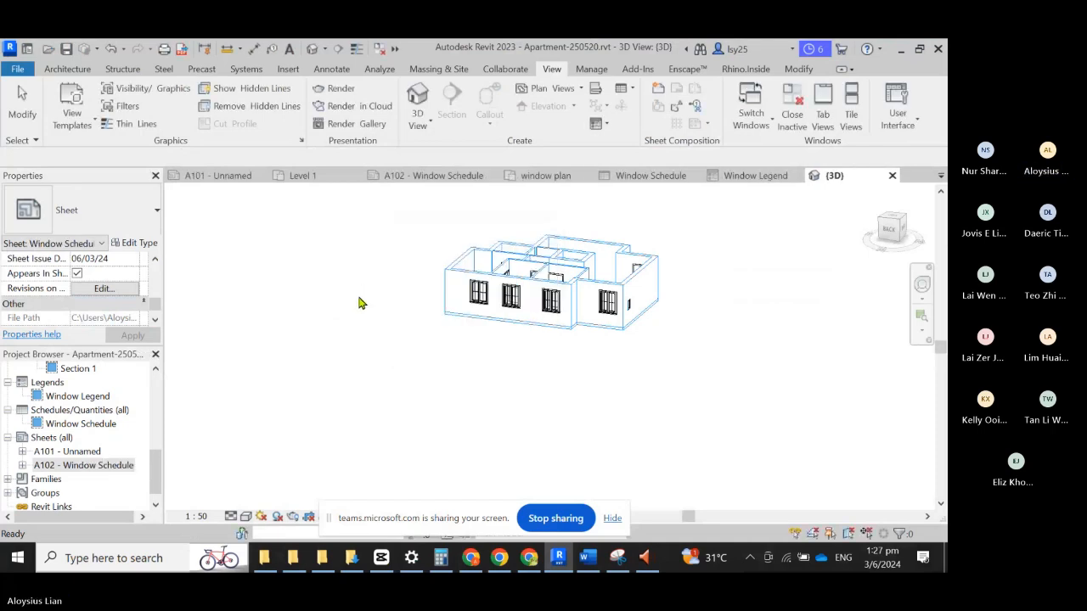
# Step: Open the A102 - Window Schedule sheet and review its title block and overall layout
pyautogui.doubleClick(107, 468)
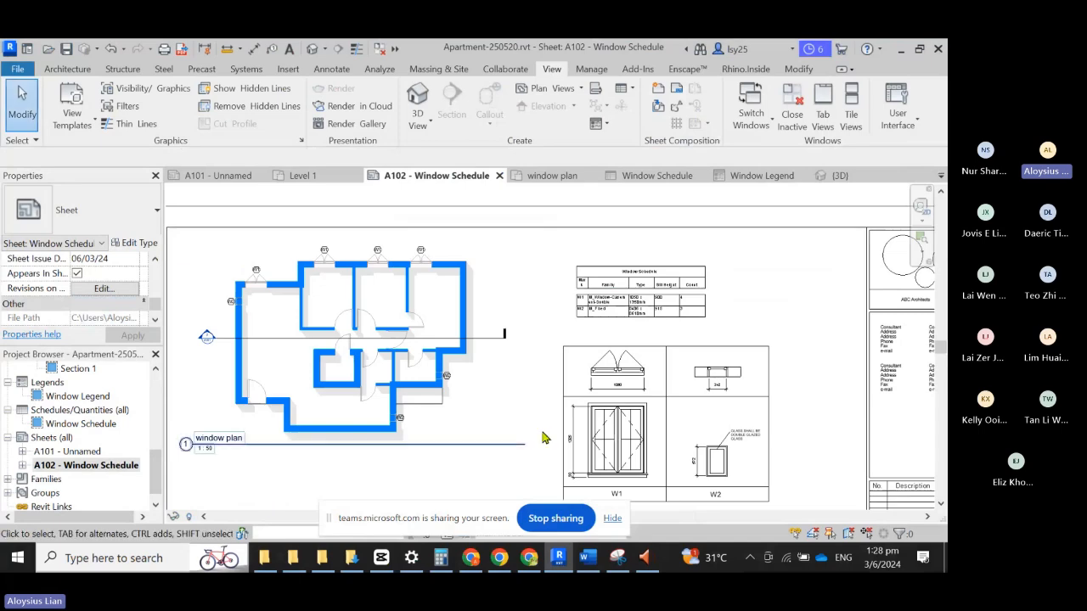
pyautogui.scroll(-3, 705, 245)
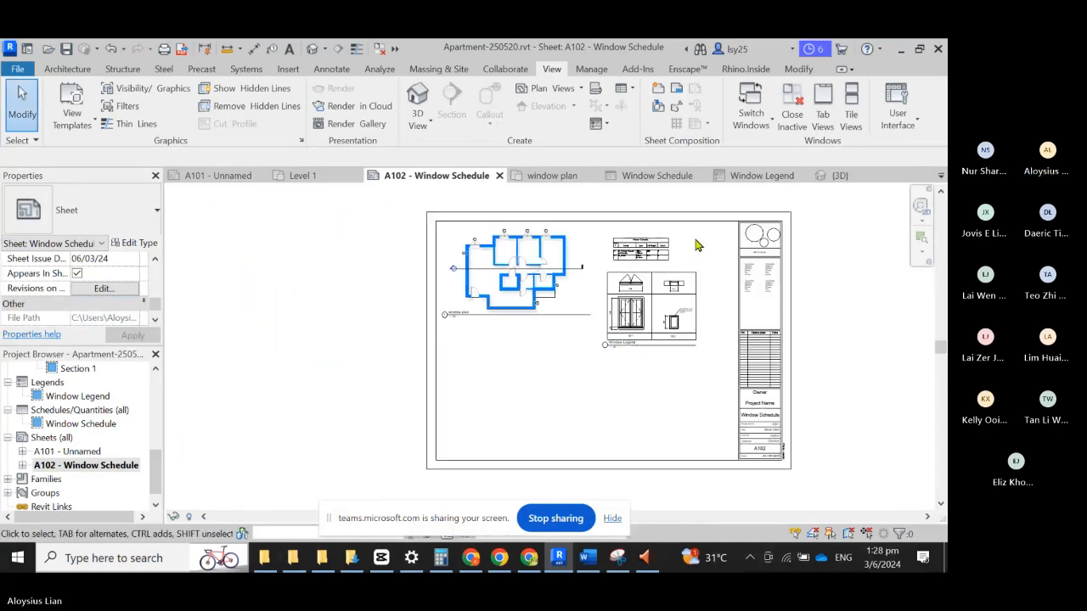
pyautogui.scroll(1, 628, 310)
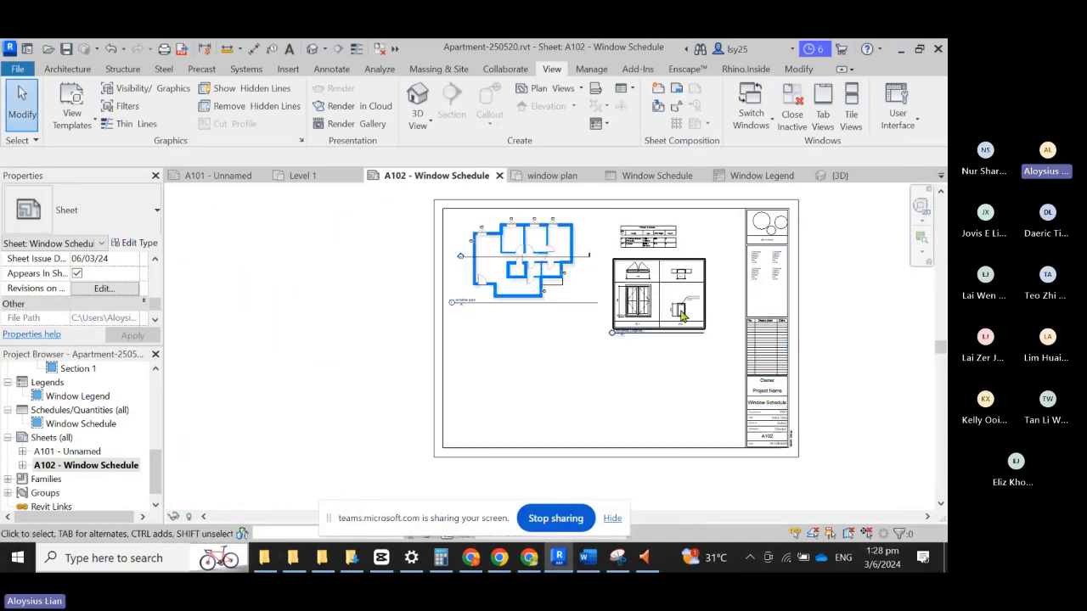
pyautogui.scroll(2, 850, 243)
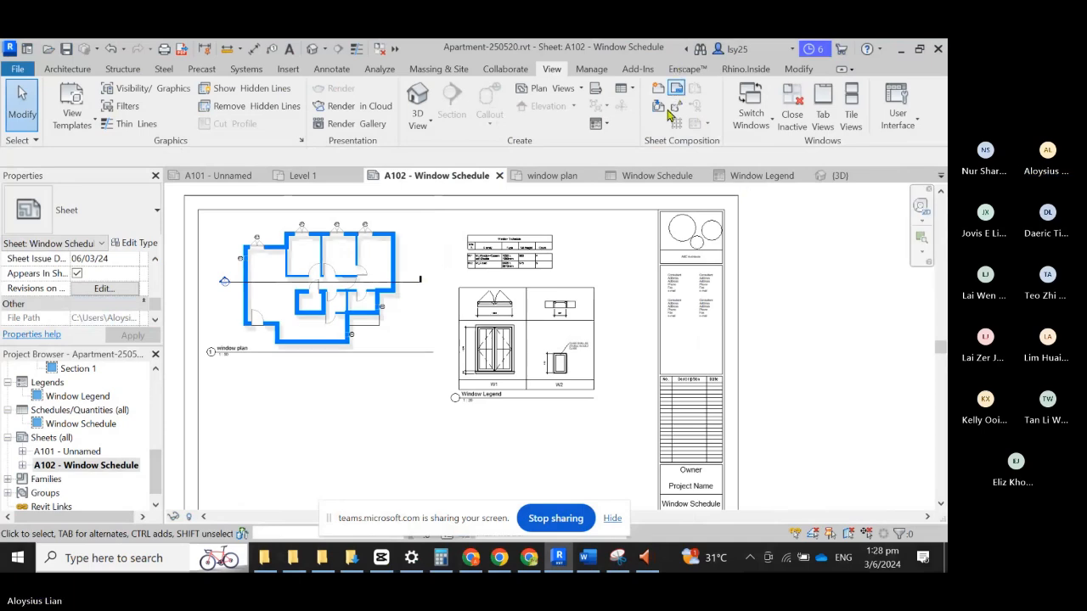
# Step: Switch to the Scheduling assignment document in Word and read the assessment criteria for the titleblock and schedules
pyautogui.click(589, 558)
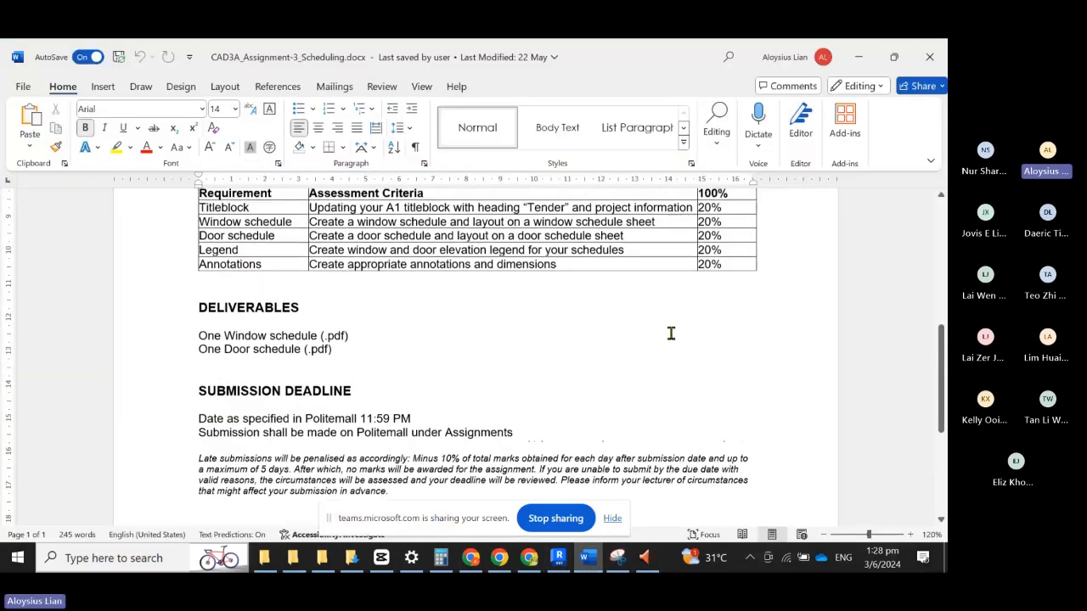
pyautogui.scroll(-1, 670, 334)
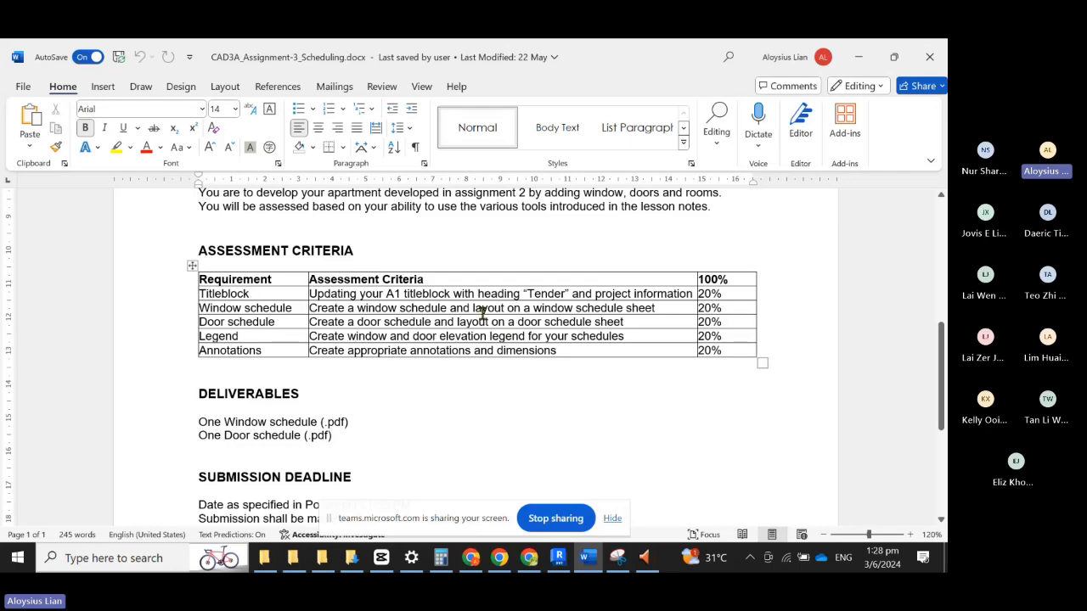
# Step: Switch back to Revit and open the ABC-A1 metric title block family of sheet A102 for editing
pyautogui.click(558, 558)
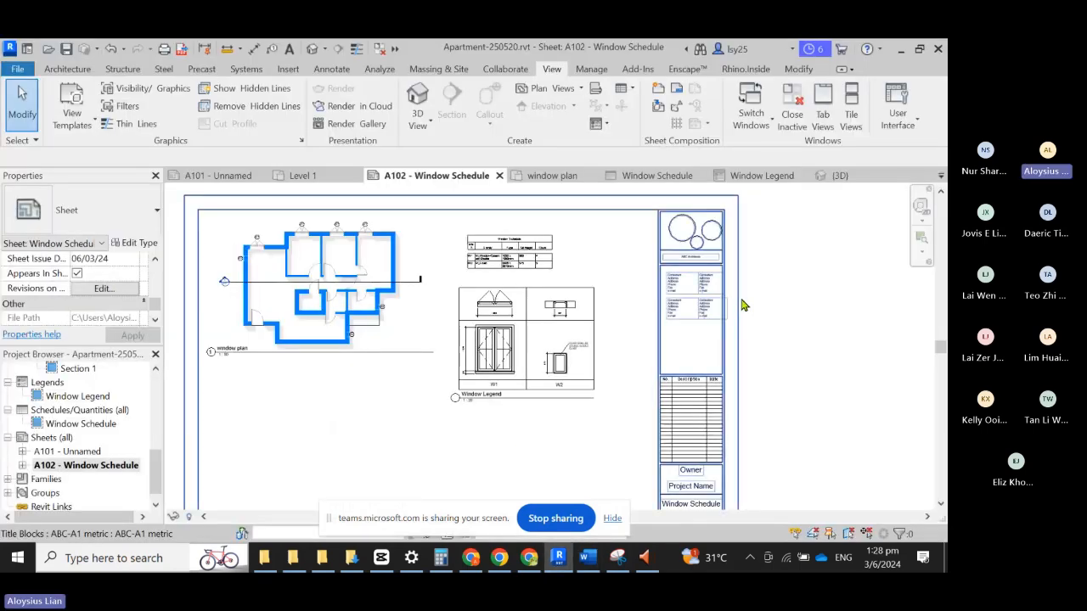
pyautogui.scroll(5, 713, 254)
pyautogui.scroll(-3, 658, 236)
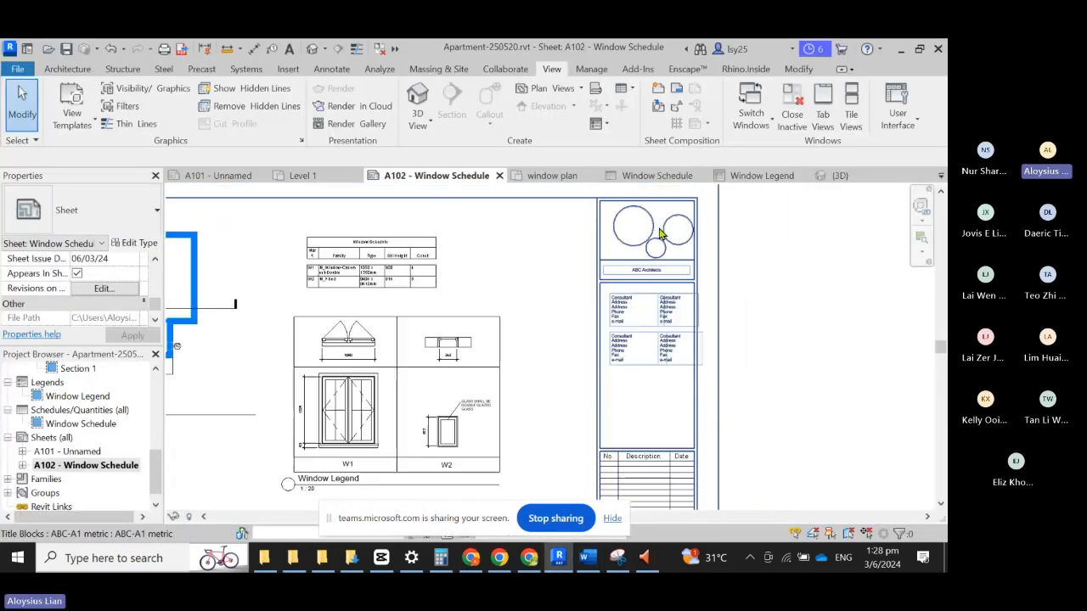
pyautogui.scroll(4, 655, 376)
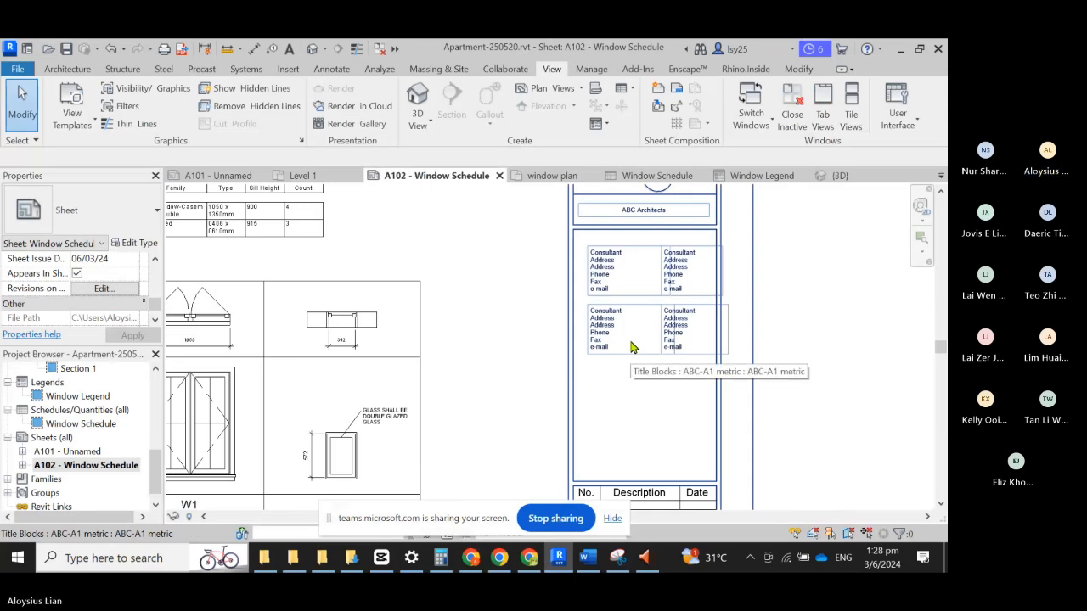
pyautogui.click(631, 345)
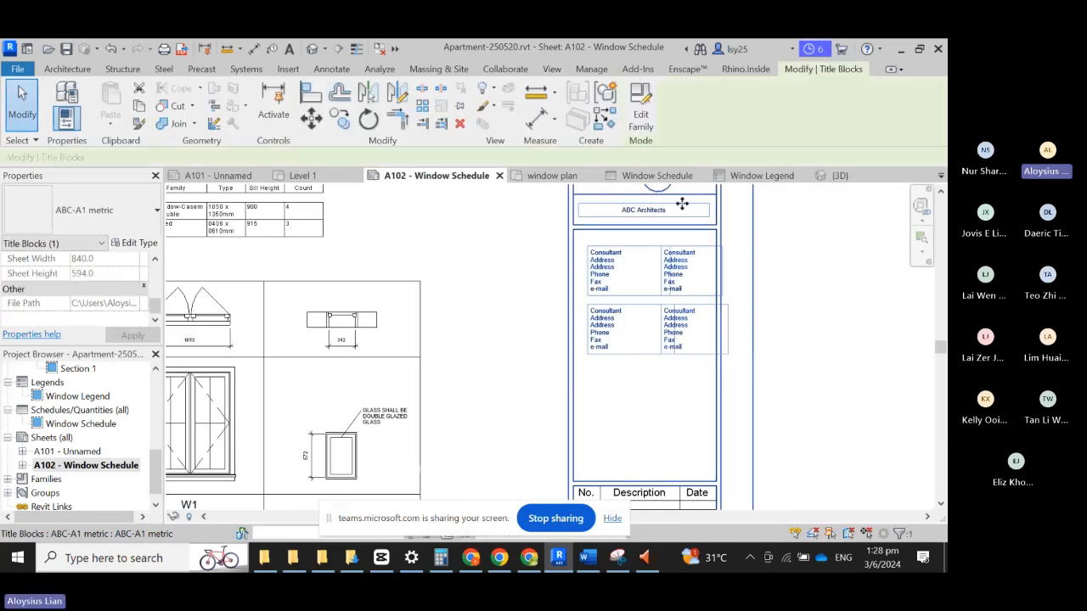
pyautogui.click(647, 118)
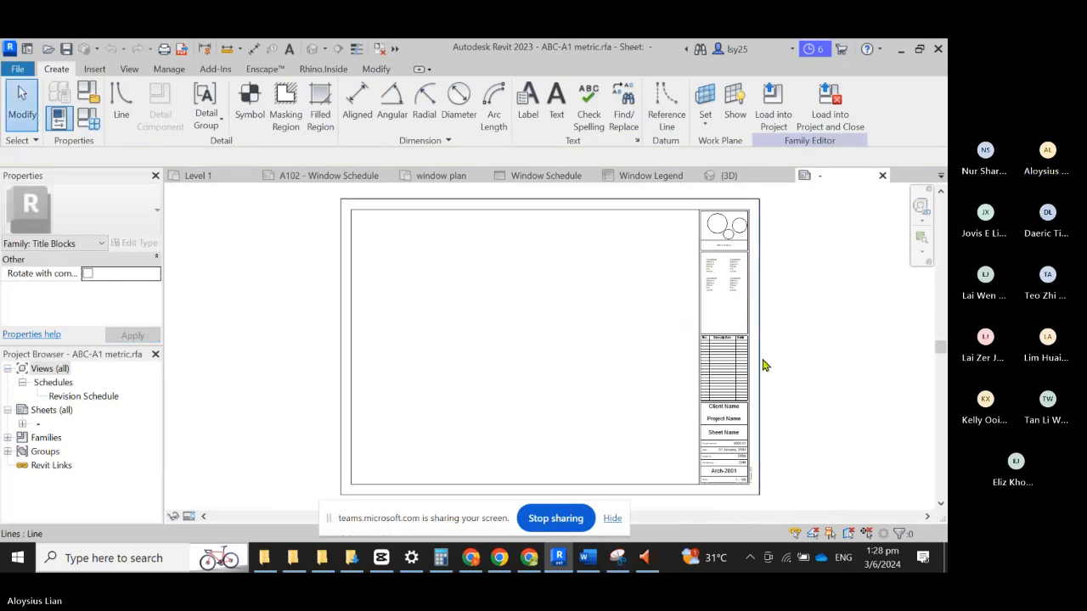
# Step: Add the text "TENDER" in the empty title block area between the consultant details and the revision table
pyautogui.scroll(3, 755, 417)
pyautogui.scroll(2, 683, 387)
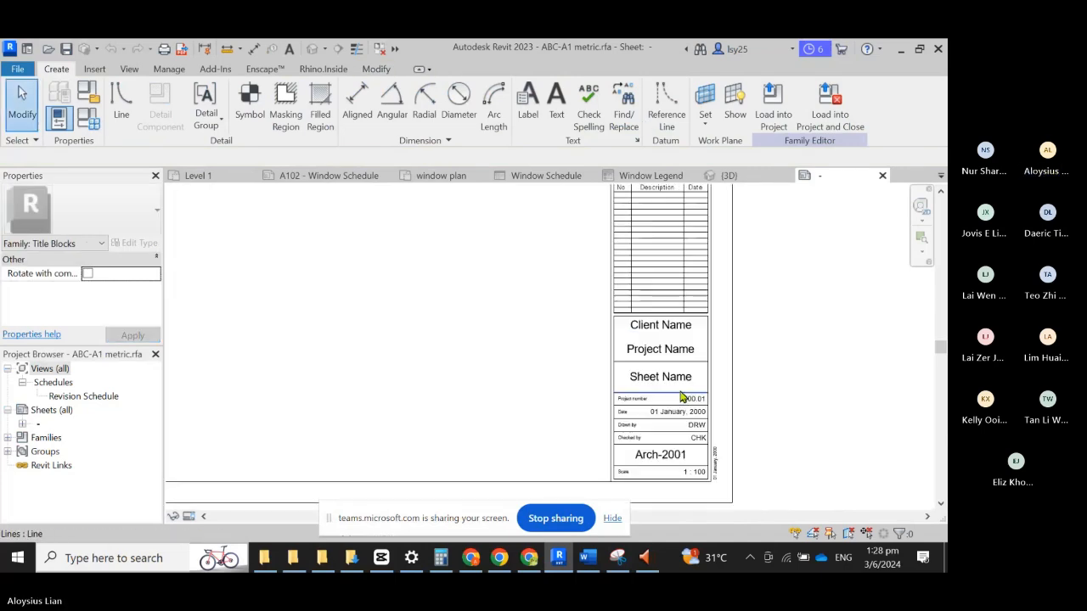
pyautogui.scroll(-2, 684, 450)
pyautogui.scroll(1, 688, 251)
pyautogui.scroll(2, 626, 388)
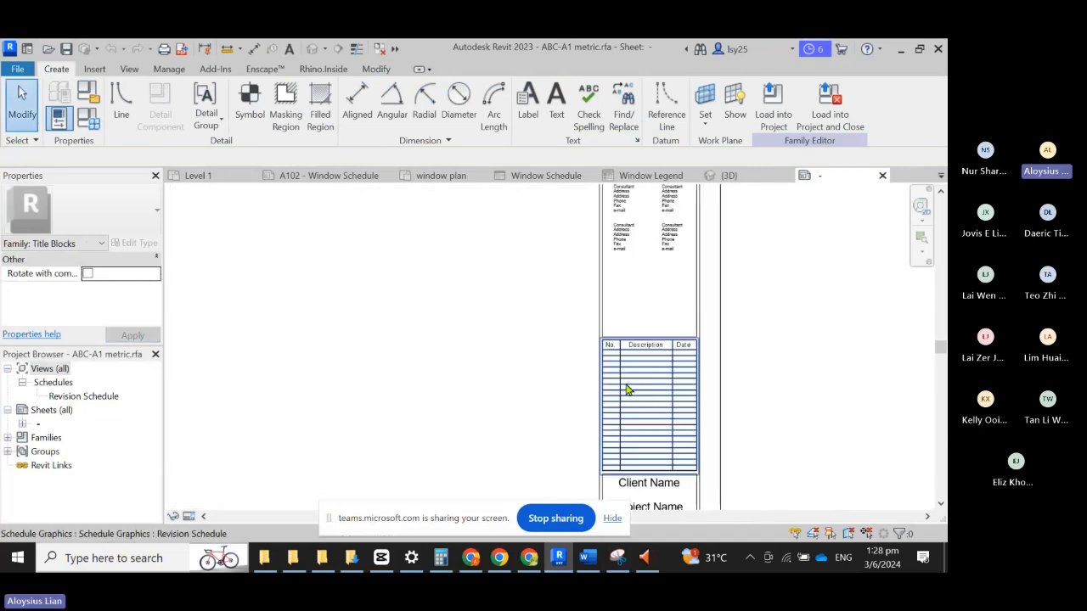
pyautogui.scroll(2, 655, 281)
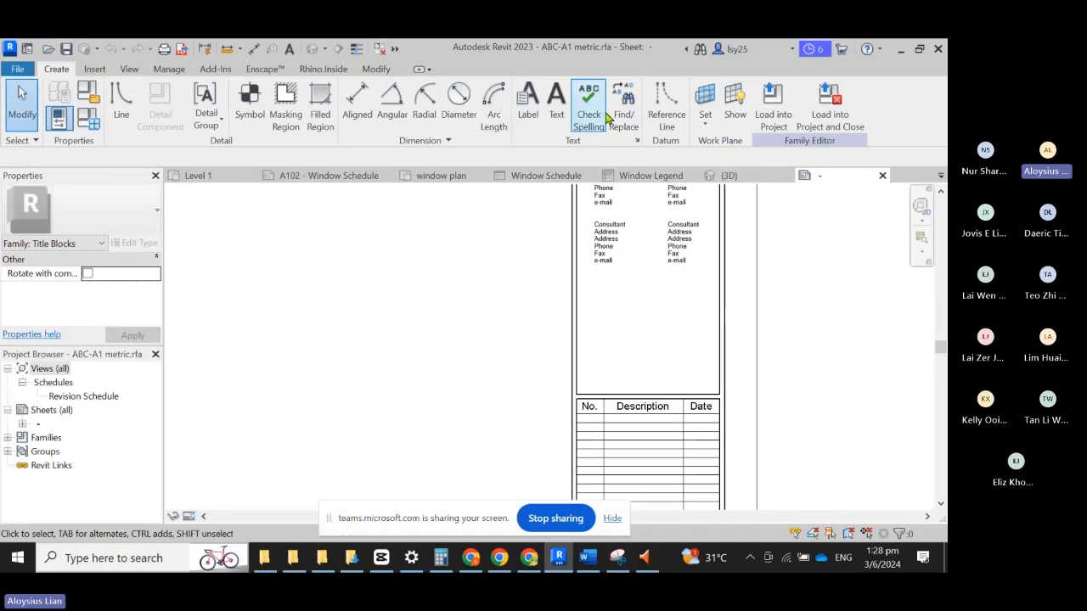
pyautogui.click(556, 107)
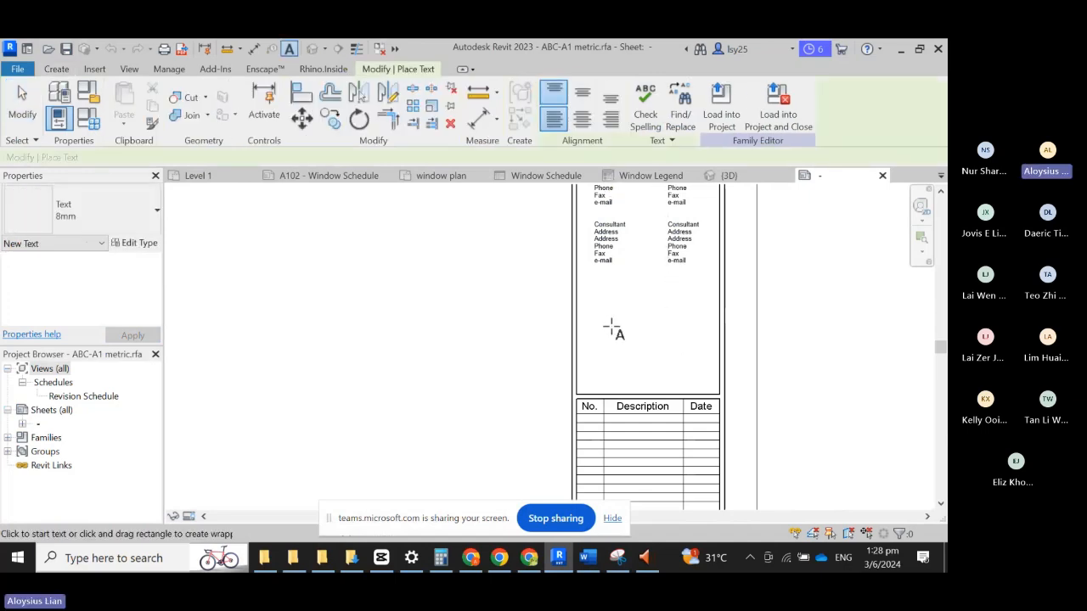
pyautogui.click(639, 332)
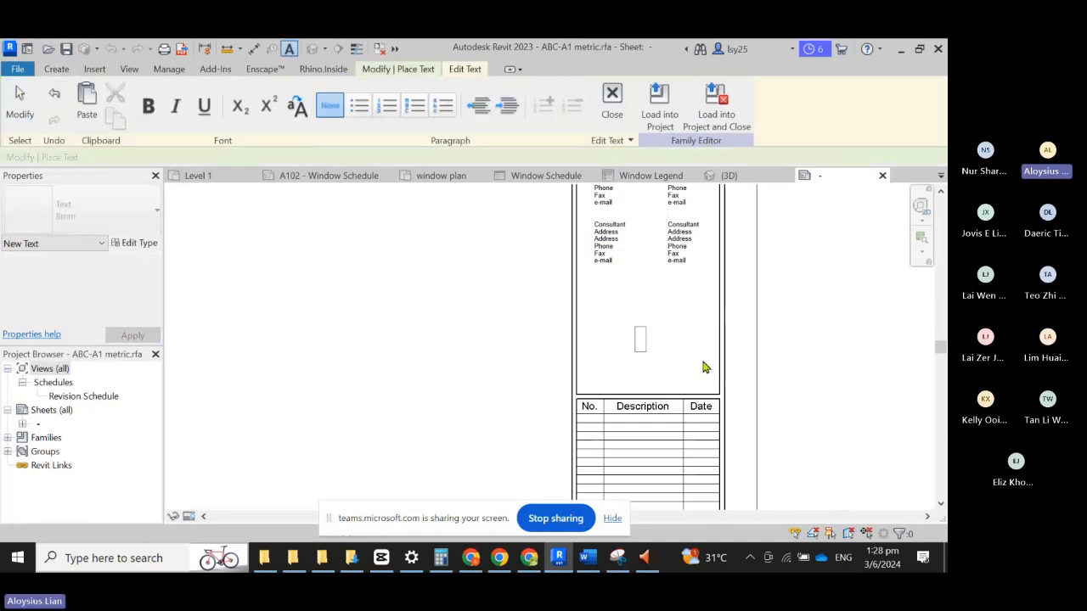
pyautogui.write('TE')
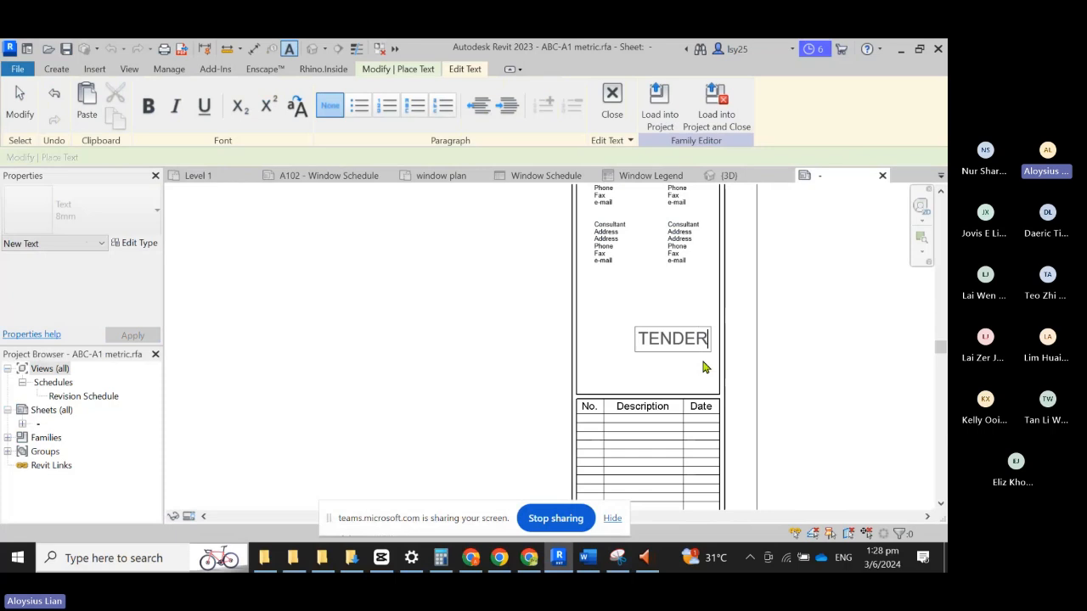
pyautogui.write('NDER')
pyautogui.scroll(1, 813, 315)
pyautogui.click(808, 335)
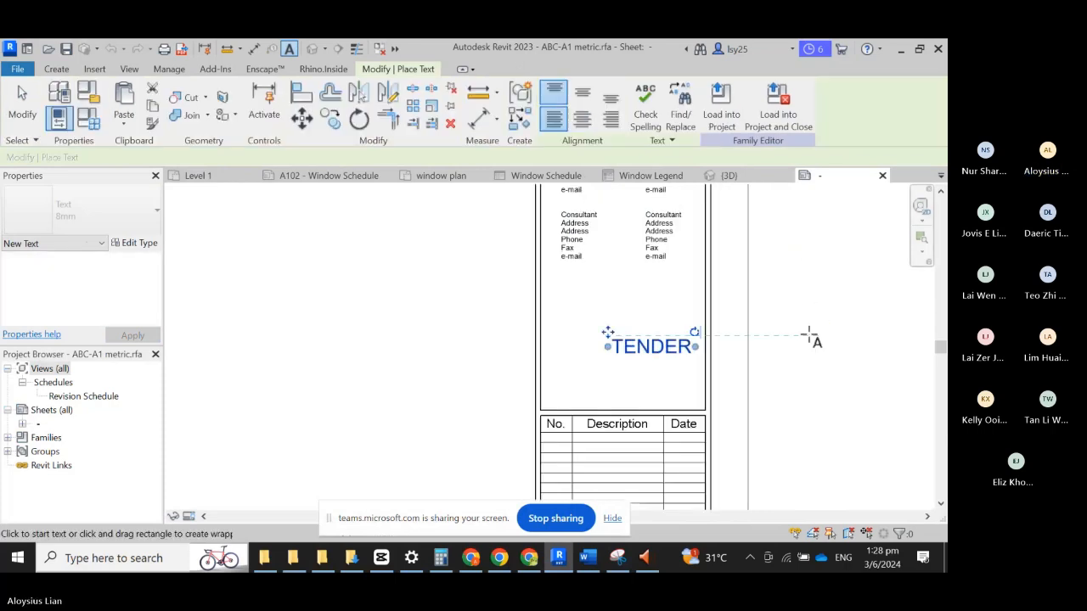
pyautogui.press('Escape')
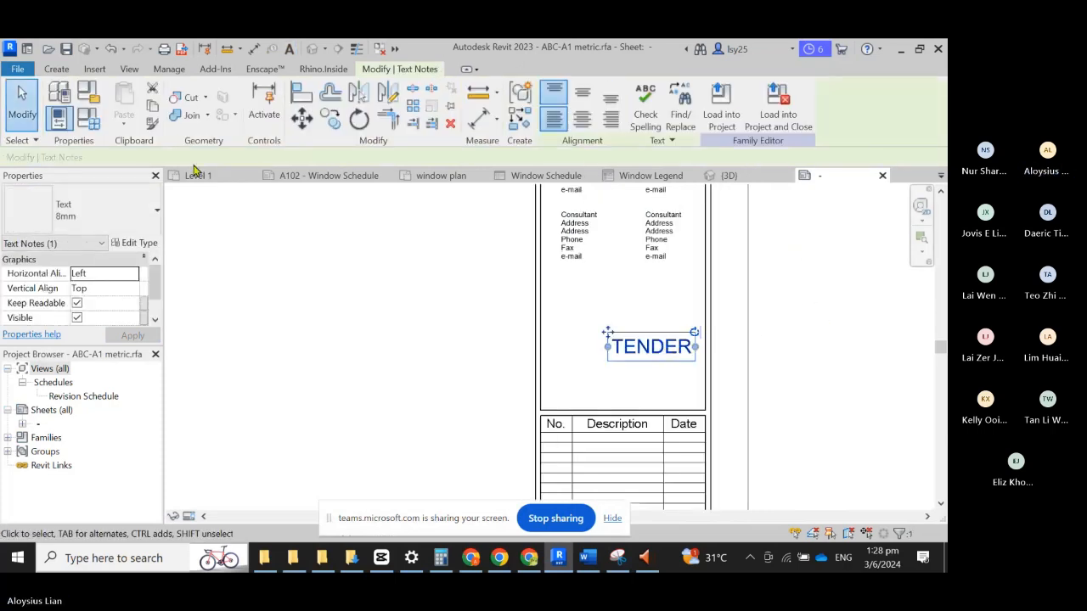
# Step: Change the TENDER text to the 13 mm type and move it to fit inside the title block column
pyautogui.click(136, 212)
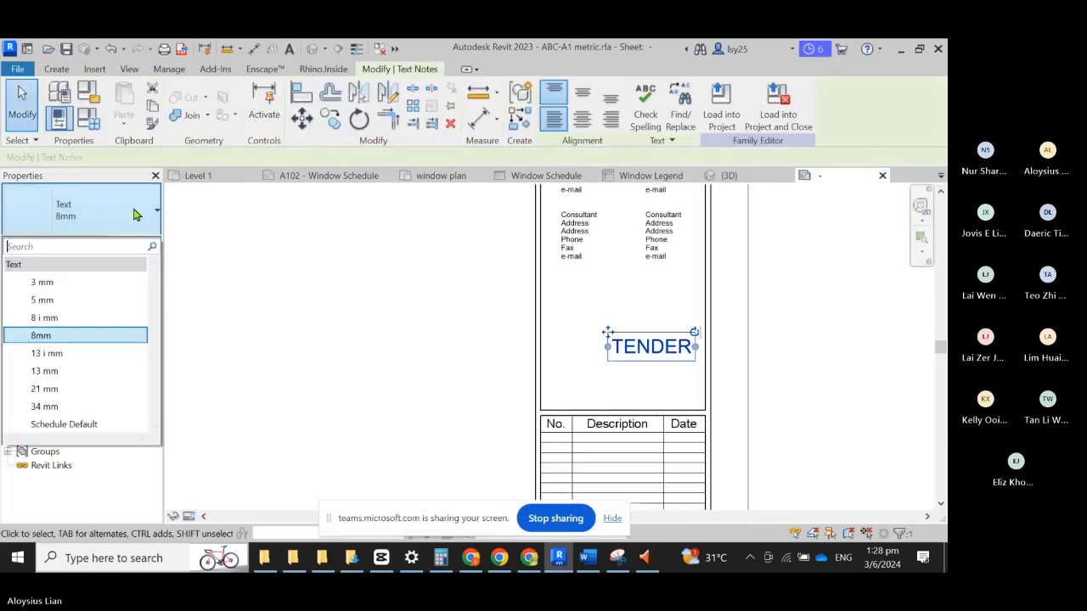
pyautogui.click(70, 372)
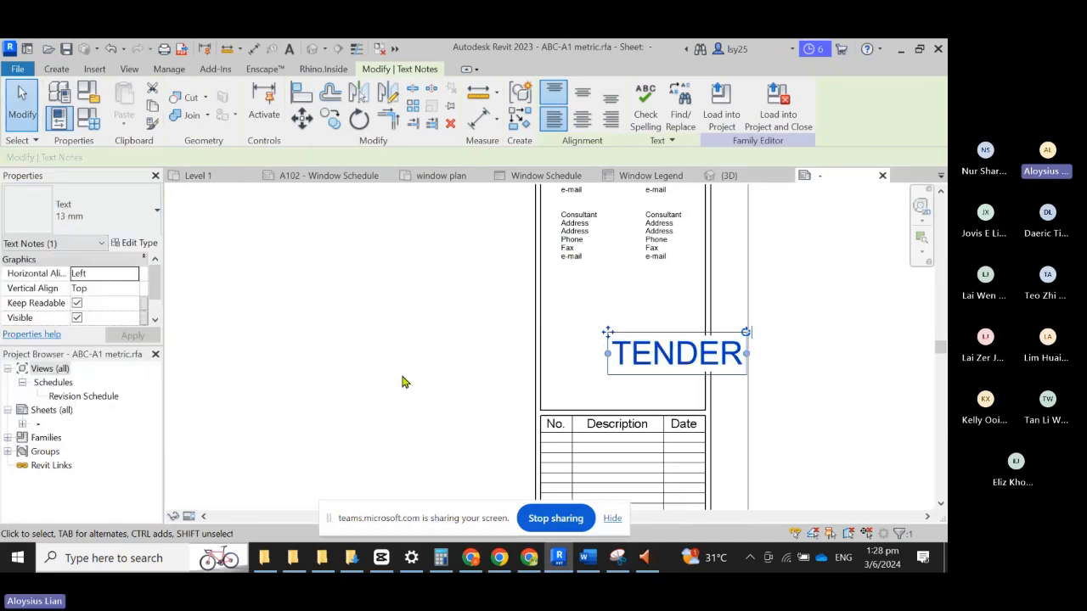
pyautogui.click(849, 382)
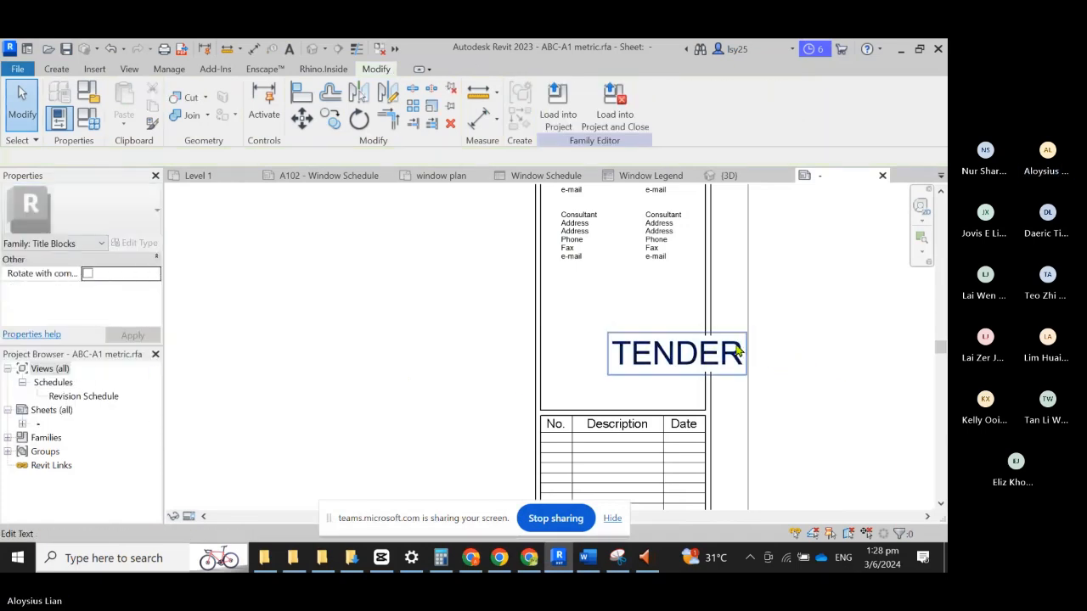
pyautogui.click(737, 352)
pyautogui.moveTo(607, 332); pyautogui.dragTo(558, 305)
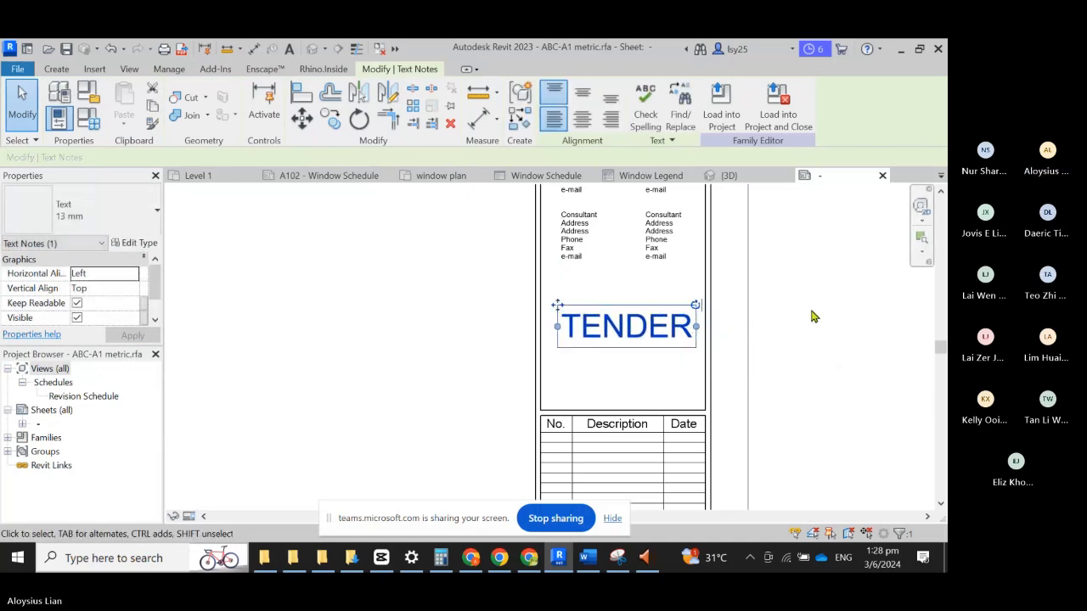
# Step: Load the edited title block family into the apartment project, overwriting the existing version and its parameter values
pyautogui.click(715, 104)
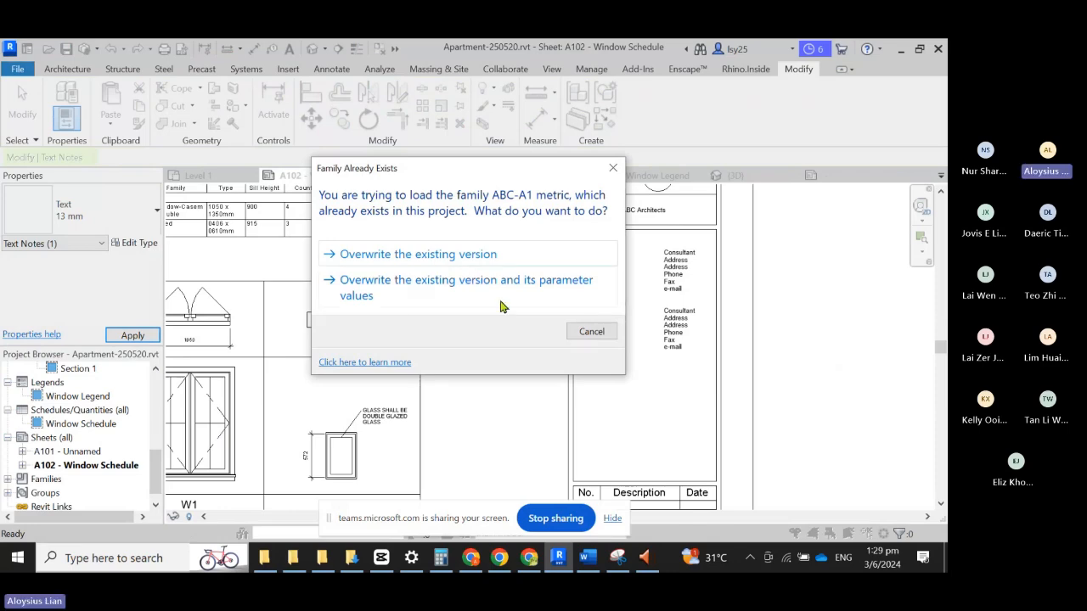
pyautogui.click(478, 283)
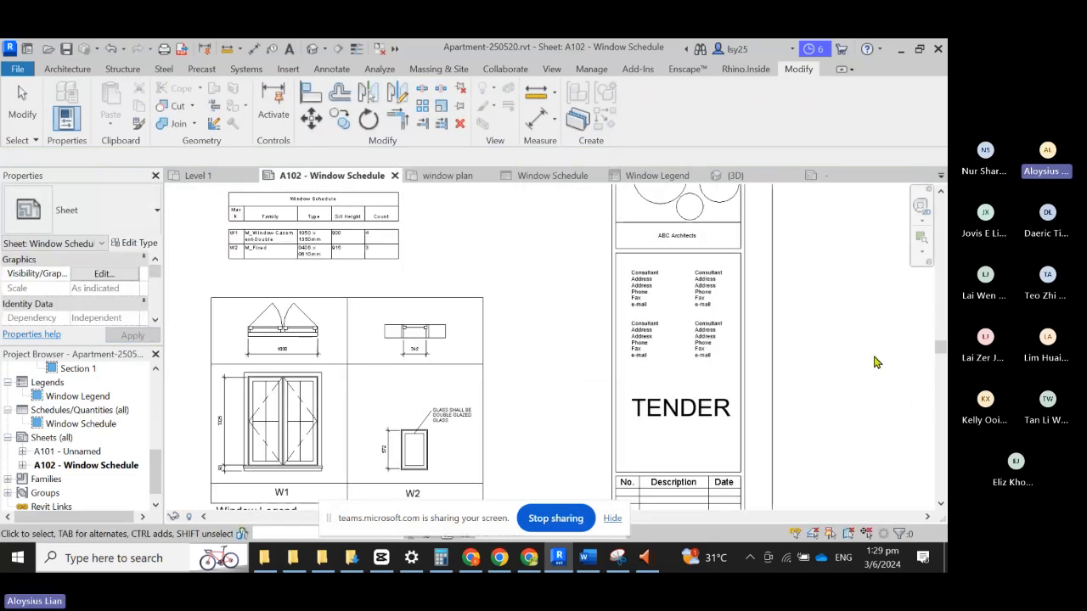
pyautogui.scroll(-5, 837, 323)
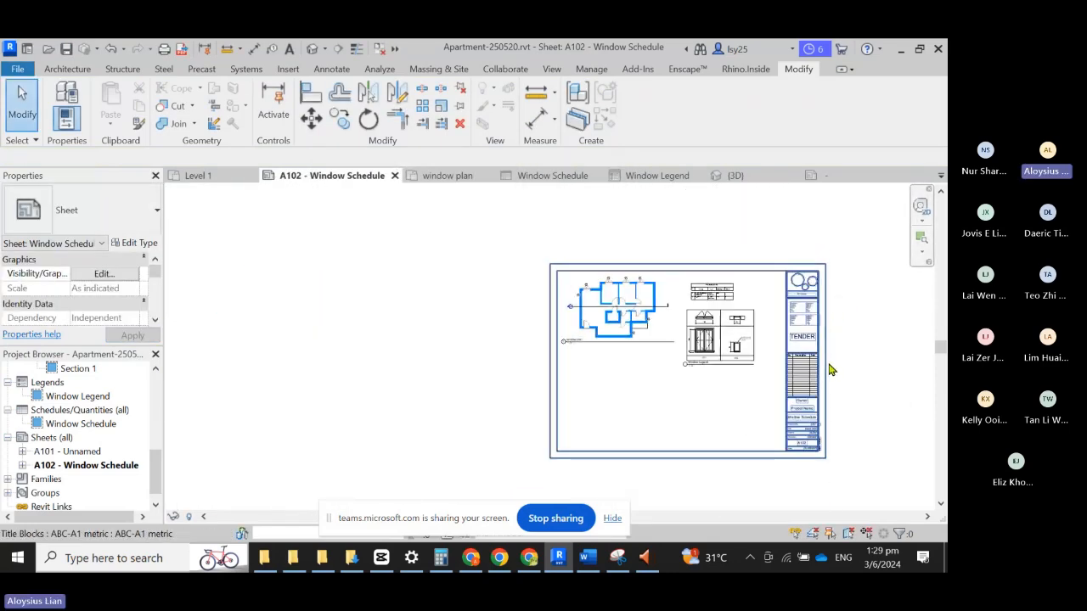
# Step: Add the text note "INTERIOR" on sheet A102, in the empty space between the window legend and the title block
pyautogui.scroll(2, 769, 308)
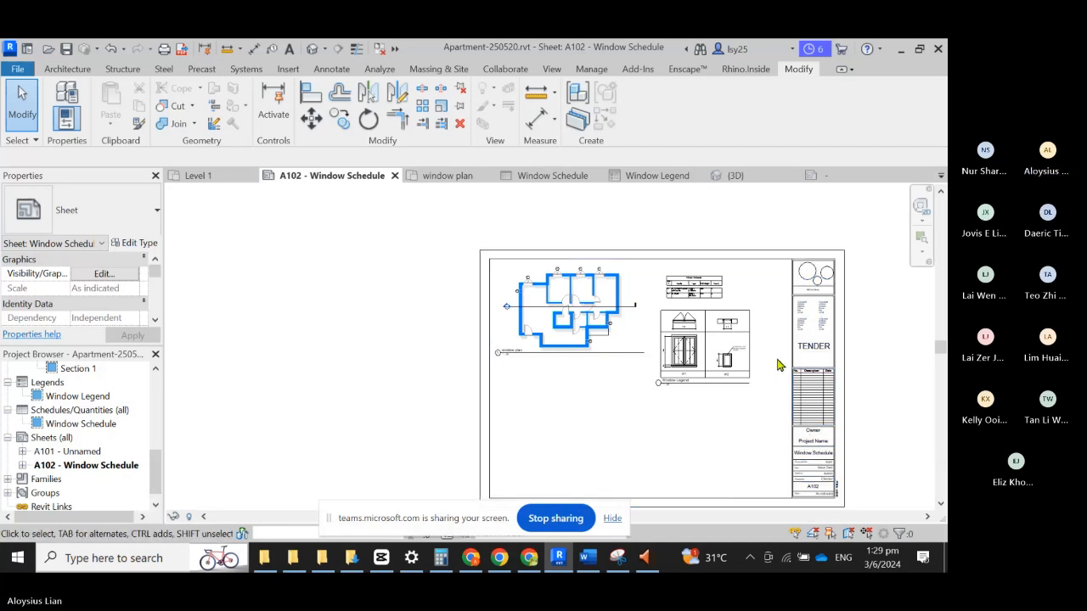
pyautogui.moveTo(769, 380); pyautogui.dragTo(478, 351, button='middle')
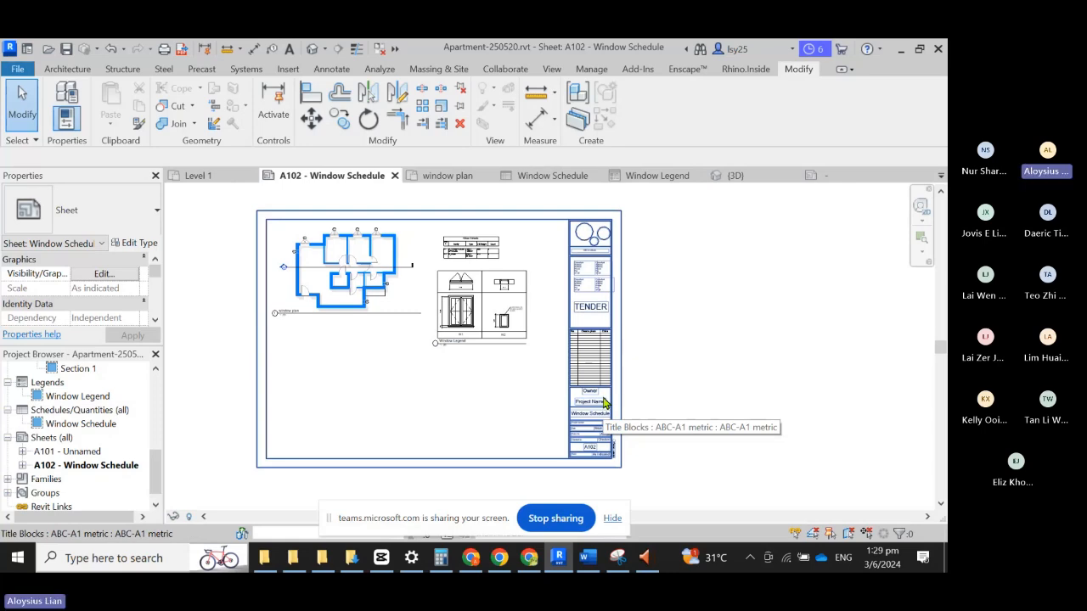
pyautogui.scroll(5, 476, 357)
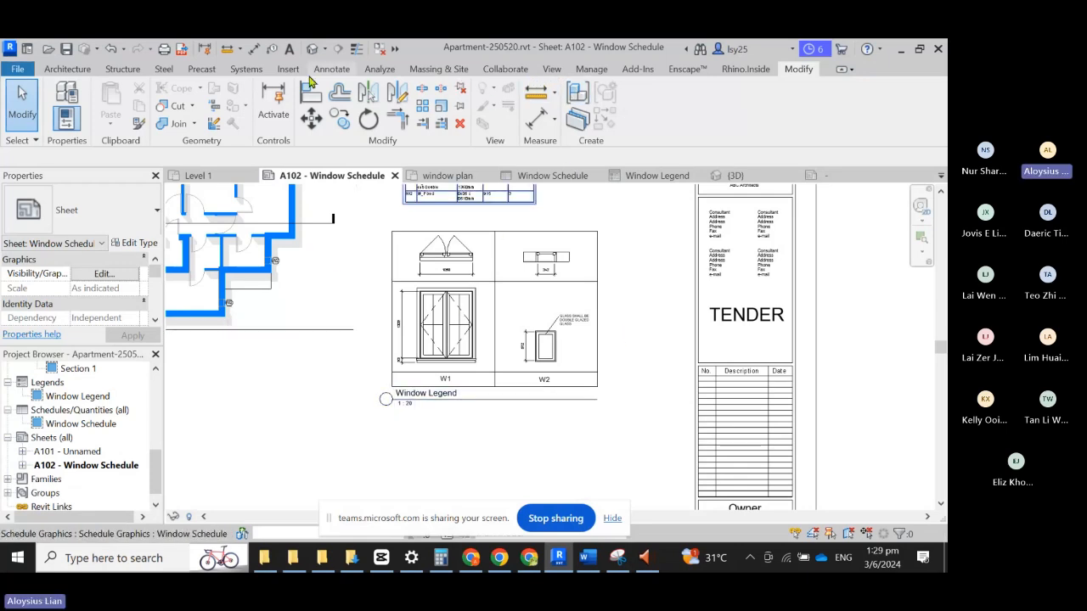
pyautogui.click(324, 71)
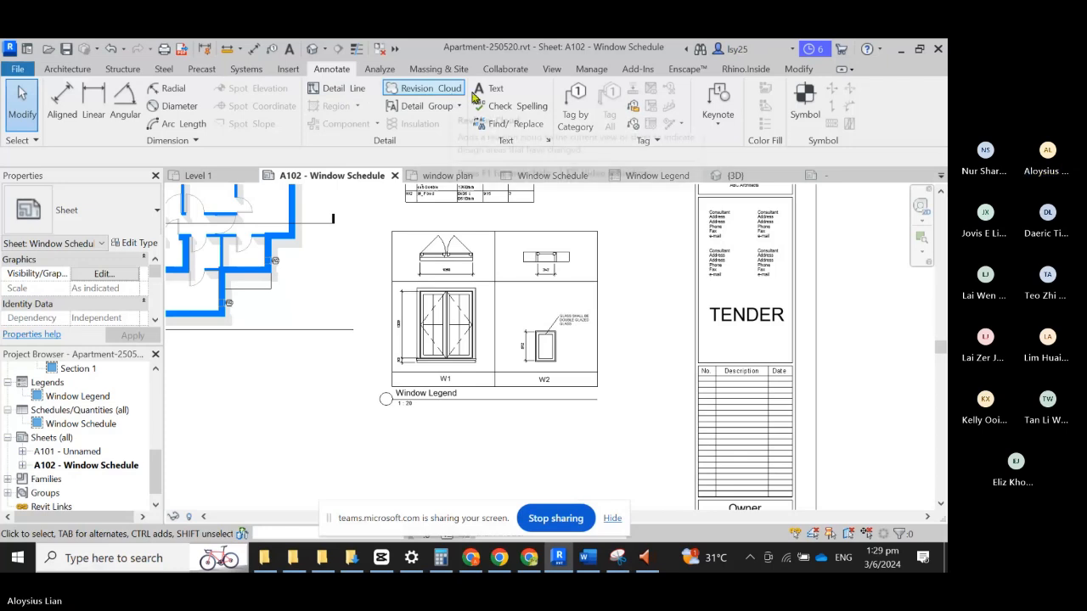
pyautogui.click(495, 88)
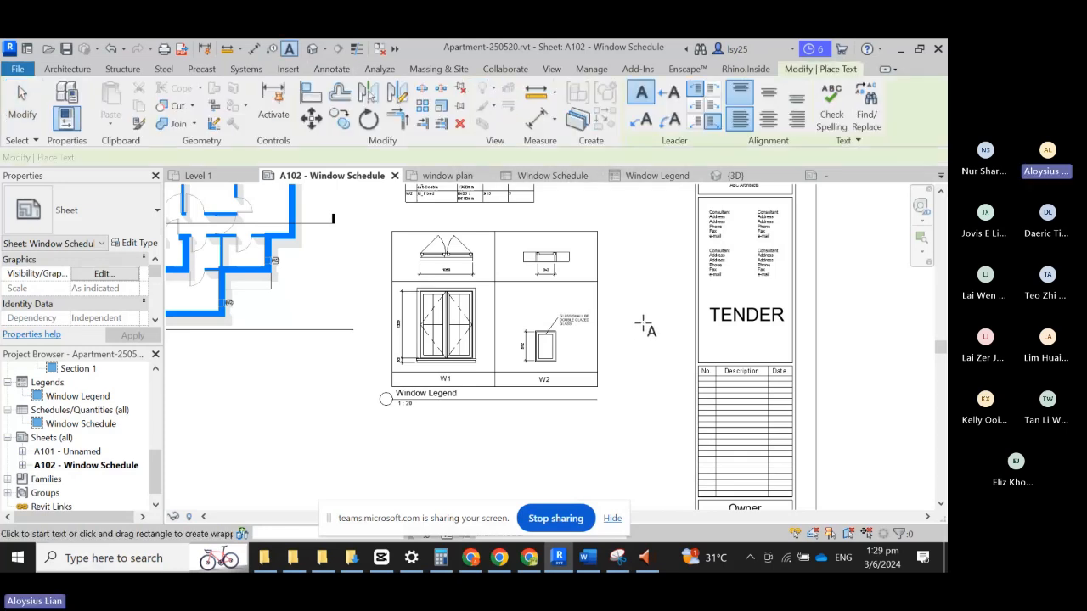
pyautogui.click(626, 257)
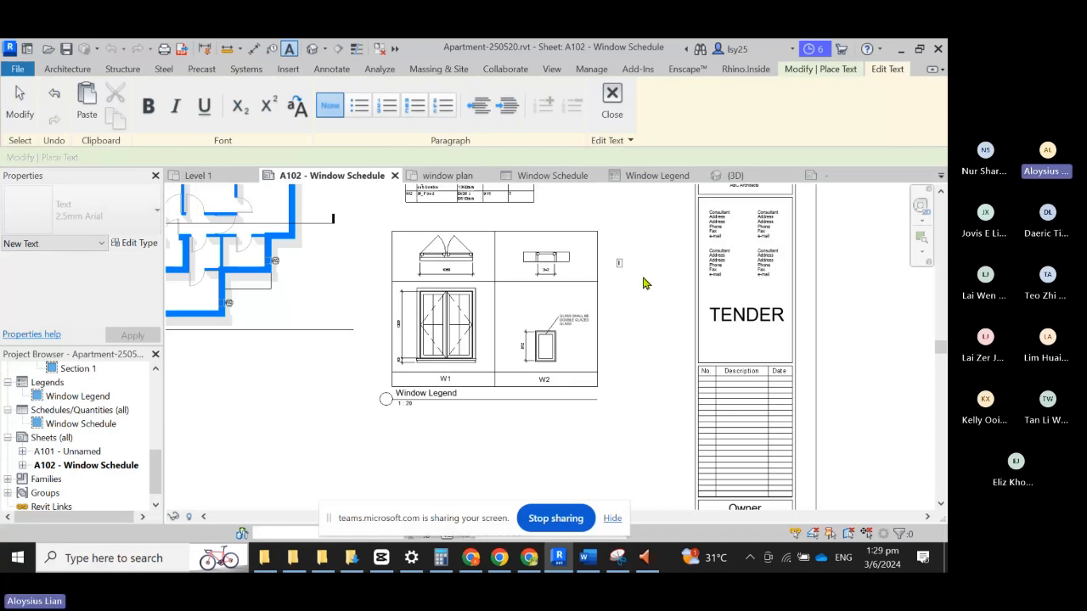
pyautogui.write('INTERN')
pyautogui.click(632, 270)
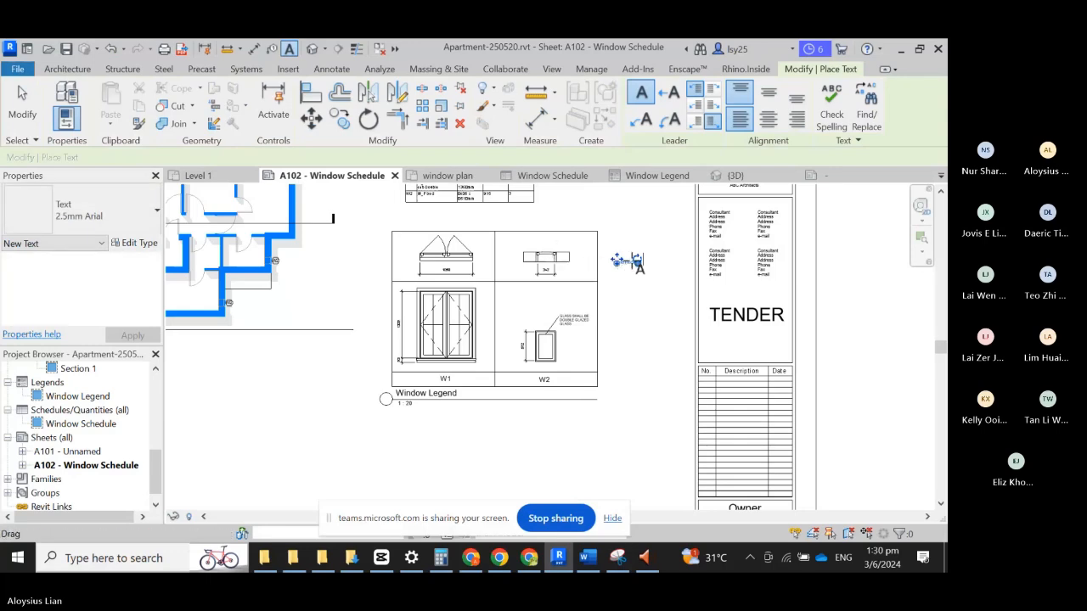
# Step: Move the INTERIOR note into the legend's W2 plan cell, beside the 342 dimension below the wall
pyautogui.scroll(5, 620, 261)
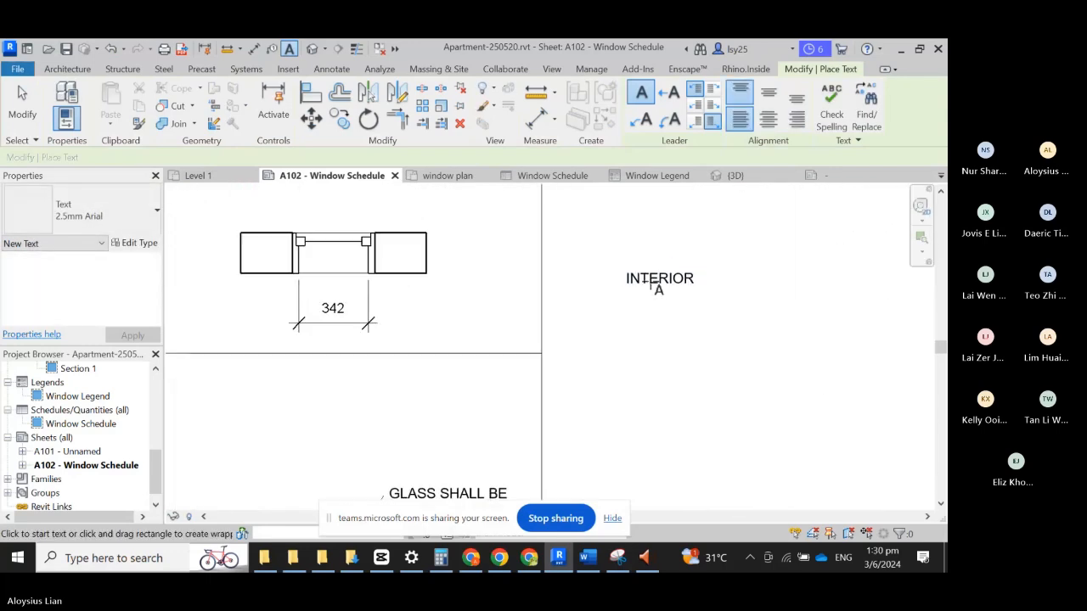
pyautogui.click(627, 268)
pyautogui.click(665, 286)
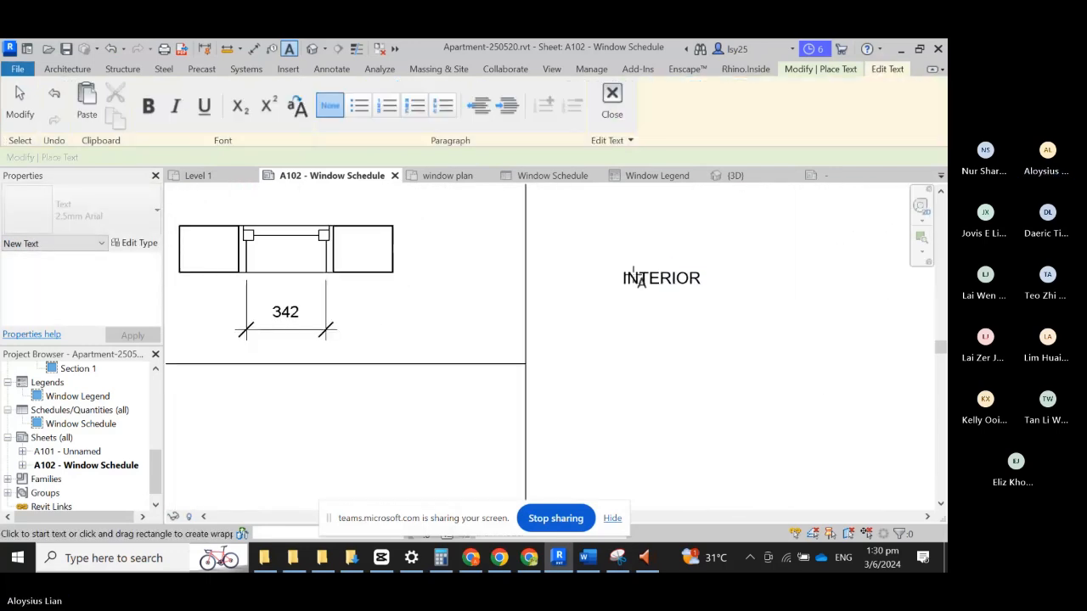
pyautogui.click(20, 102)
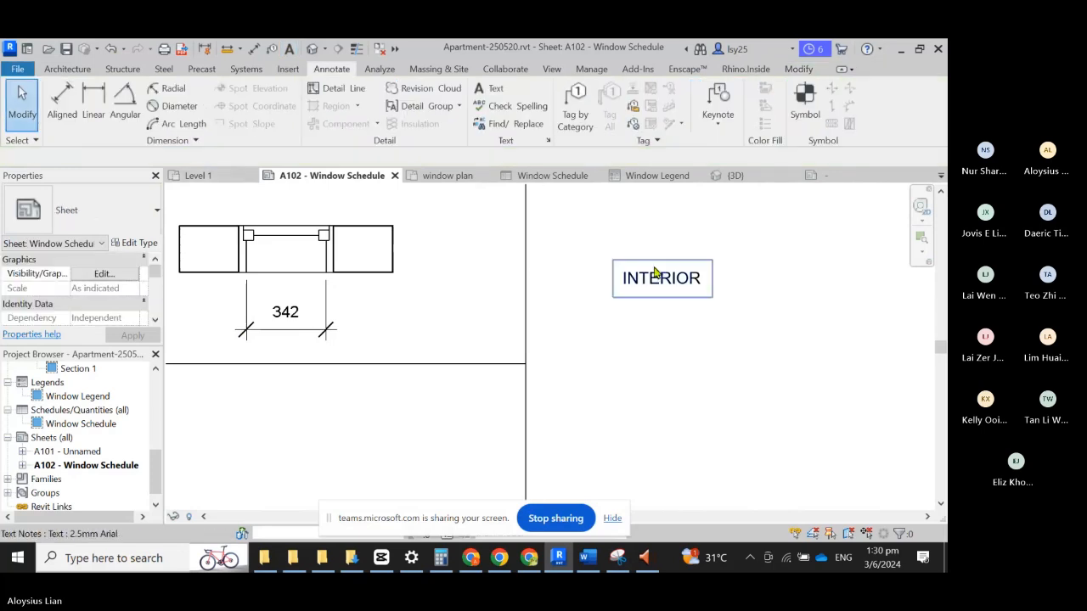
pyautogui.click(646, 278)
pyautogui.keyDown('ctrl'); pyautogui.moveTo(612, 259); pyautogui.dragTo(386, 290); pyautogui.keyUp('ctrl')
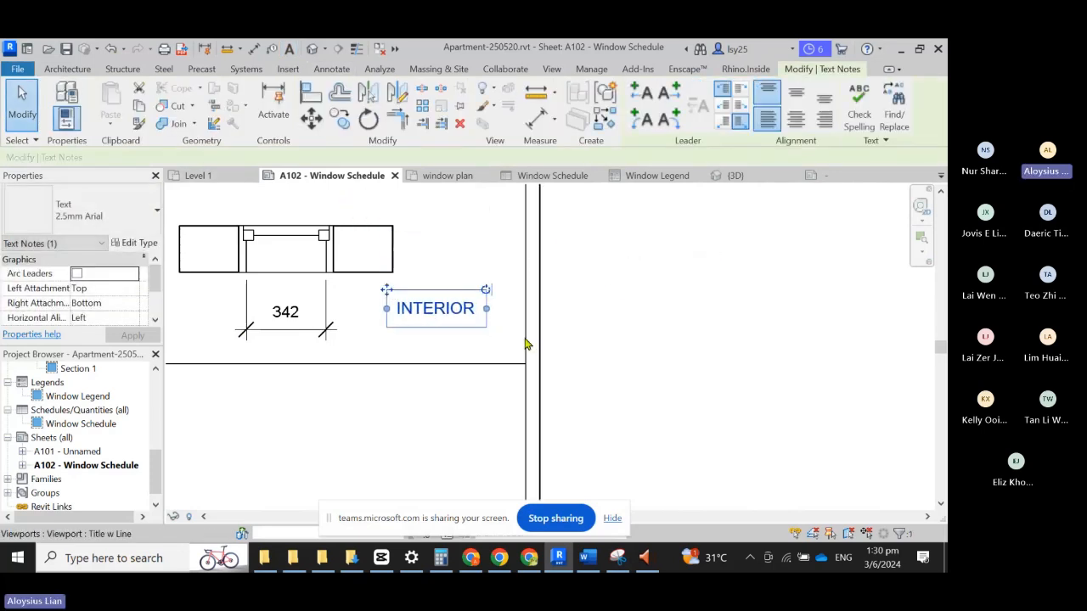
pyautogui.press('Escape')
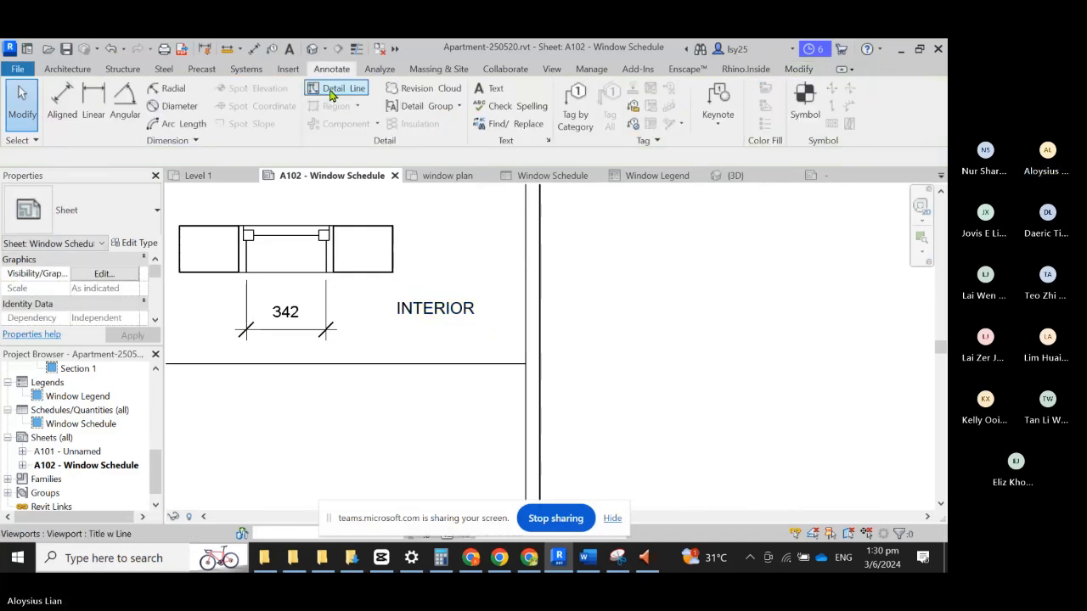
# Step: Copy the INTERIOR note straight up to the other side of the W2 wall and change the copy's text to "EXTERIOR"
pyautogui.click(417, 309)
pyautogui.keyDown('ctrl'); pyautogui.moveTo(391, 293); pyautogui.dragTo(388, 204); pyautogui.keyUp('ctrl')
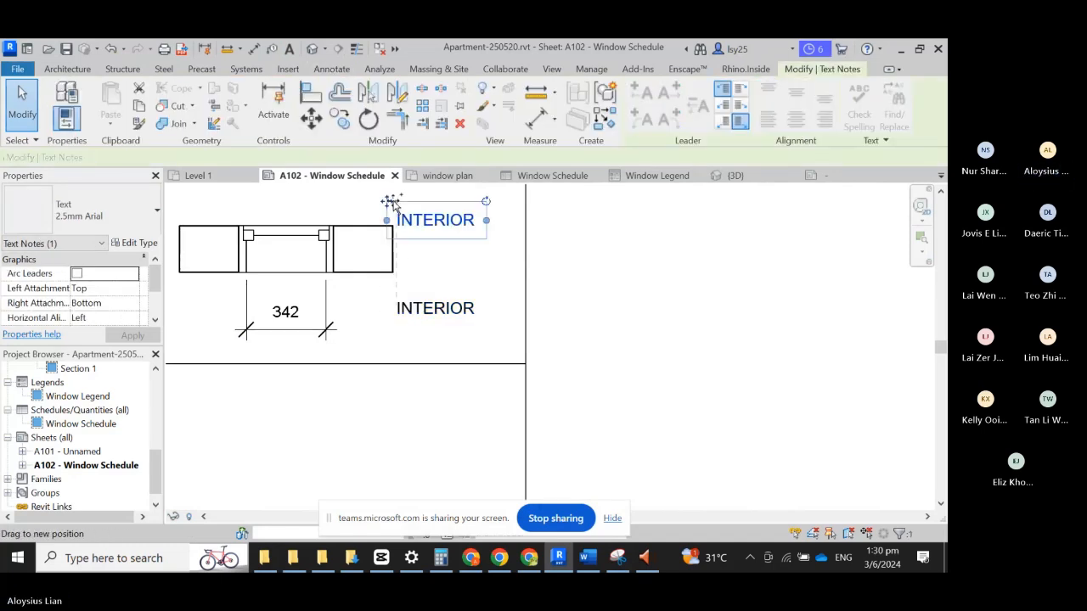
pyautogui.doubleClick(434, 222)
pyautogui.click(417, 223)
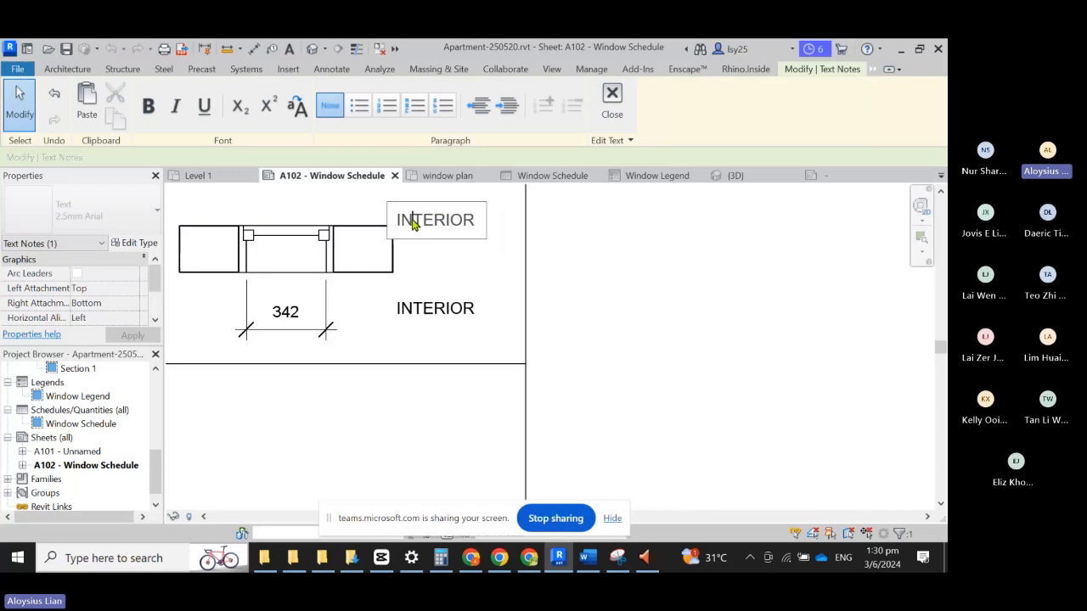
pyautogui.moveTo(396, 220); pyautogui.dragTo(416, 222)
pyautogui.write('EX')
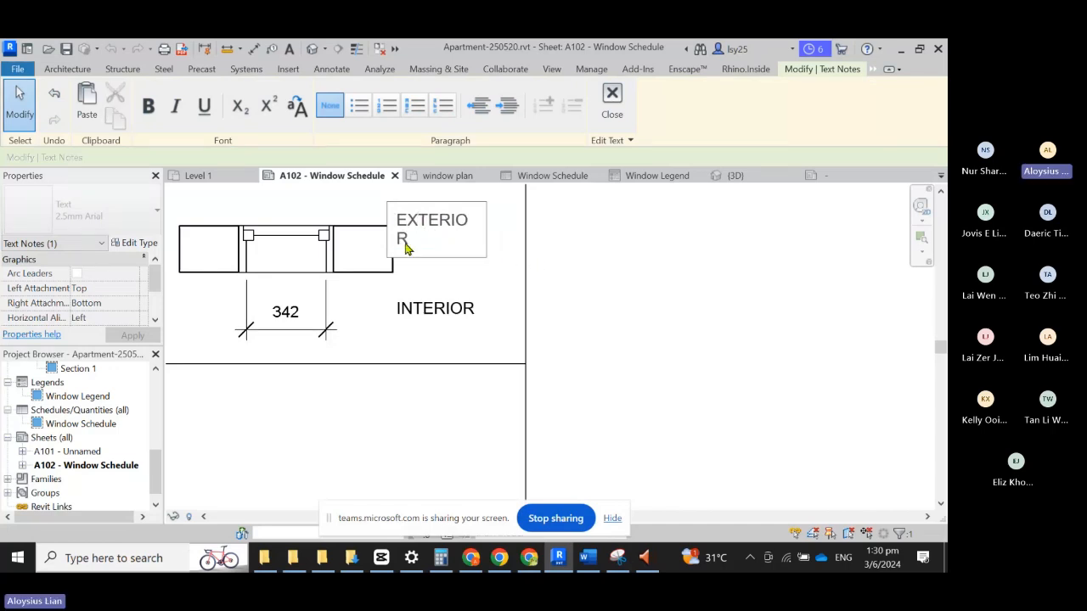
pyautogui.press('Escape')
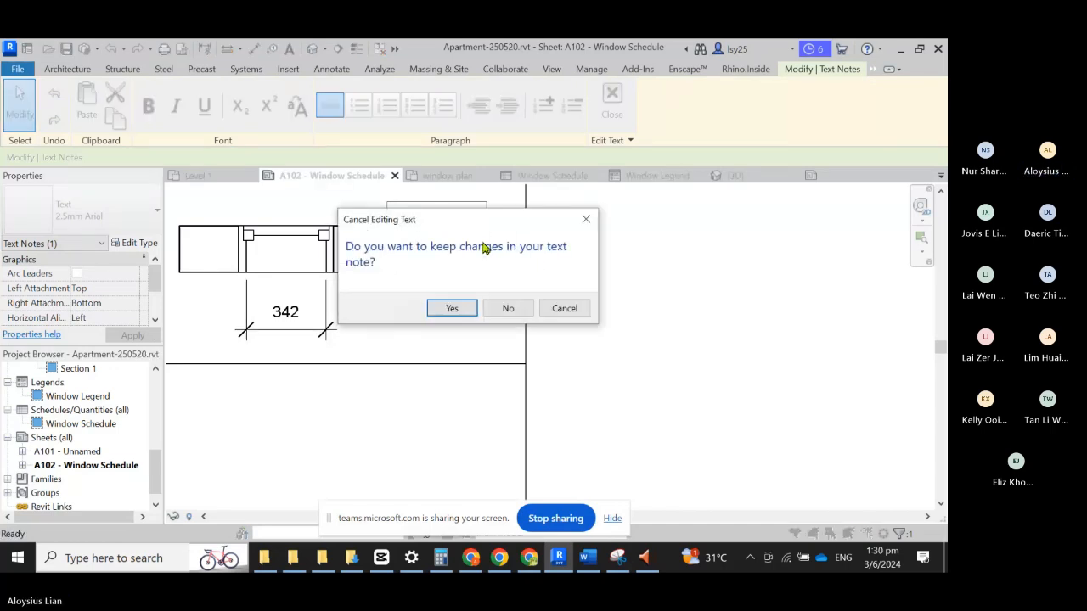
pyautogui.click(566, 310)
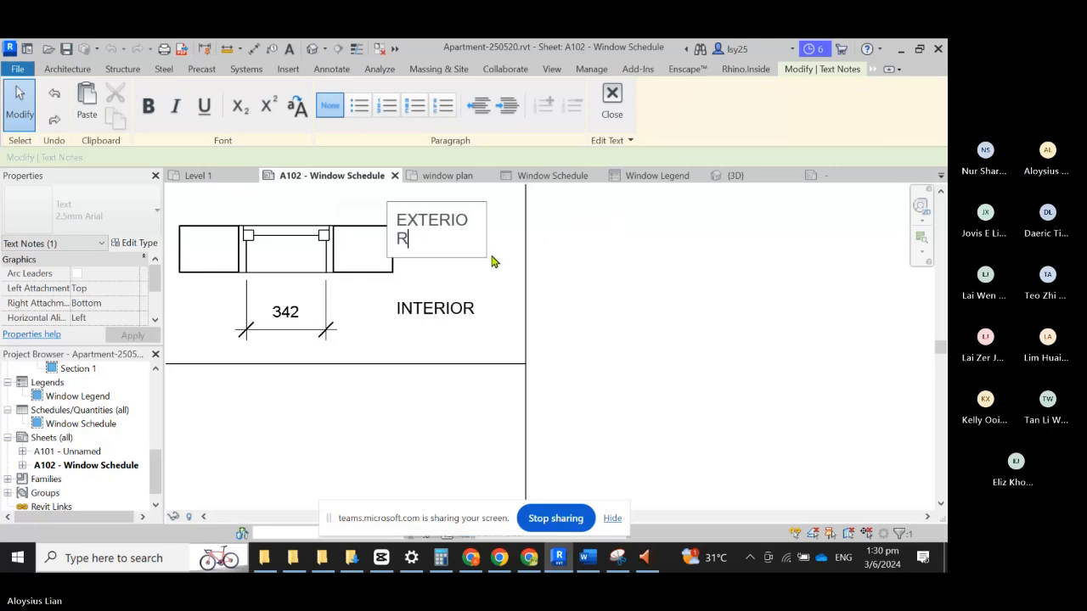
pyautogui.click(491, 264)
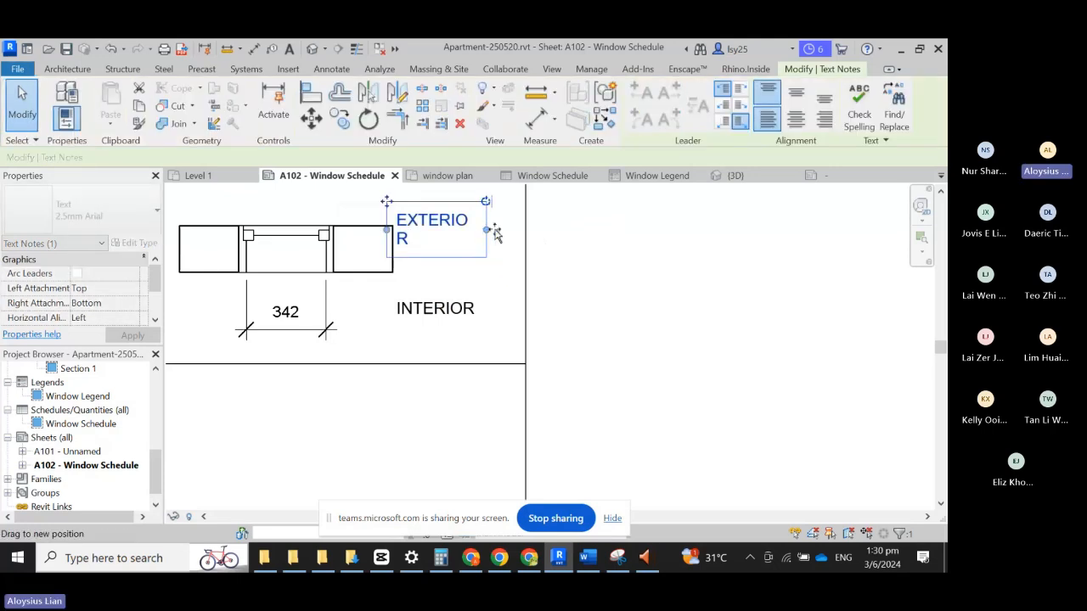
# Step: Widen the EXTERIOR note so it fits on one line and move it slightly up, clear of the W2 wall
pyautogui.moveTo(495, 231); pyautogui.dragTo(527, 233)
pyautogui.click(646, 389)
pyautogui.scroll(-1, 646, 389)
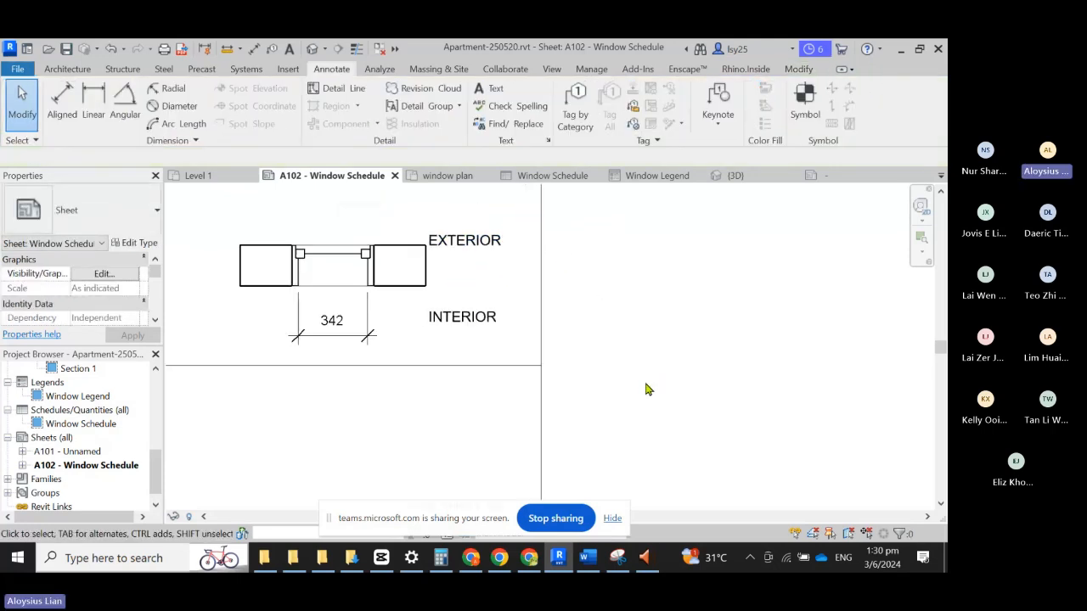
pyautogui.scroll(-2, 645, 389)
pyautogui.click(555, 305)
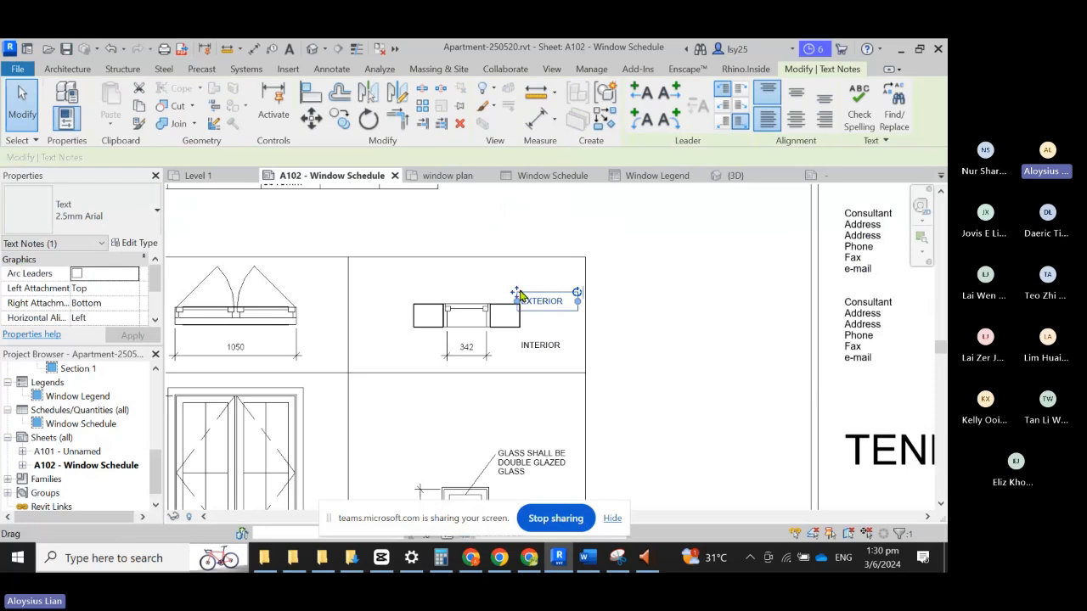
pyautogui.moveTo(520, 295); pyautogui.dragTo(519, 281)
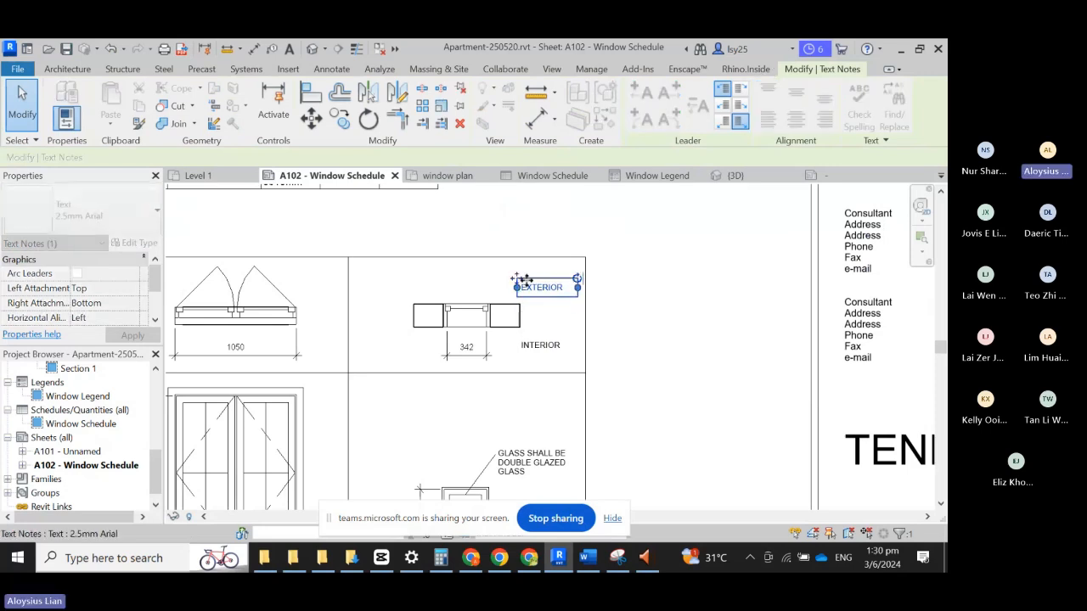
pyautogui.click(680, 331)
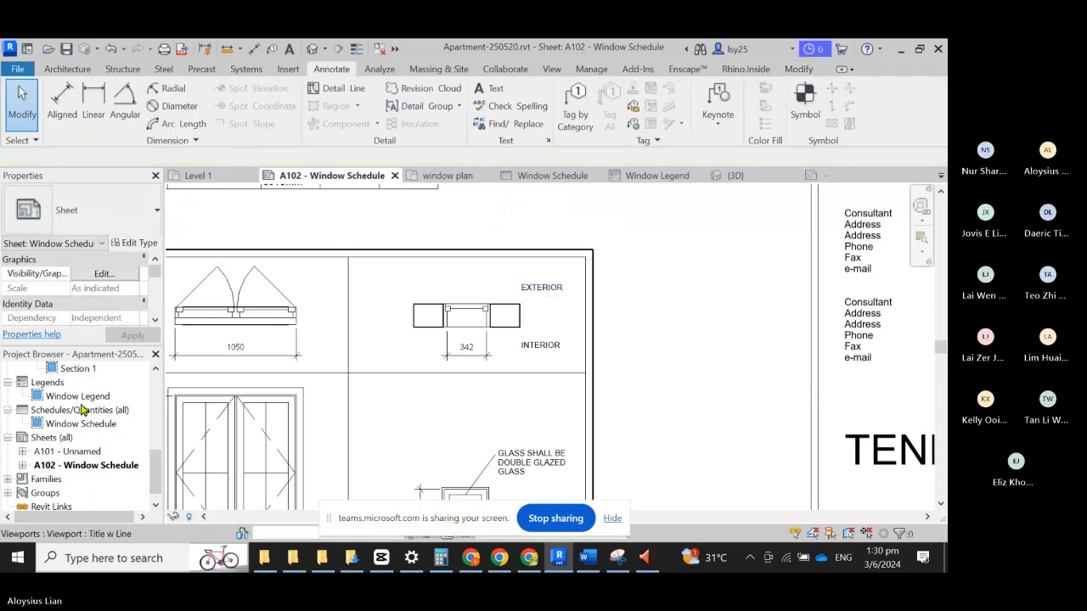
# Step: Open the Window Legend view to compare it with the annotated sheet, and return to sheet A102
pyautogui.scroll(1, 82, 411)
pyautogui.doubleClick(68, 438)
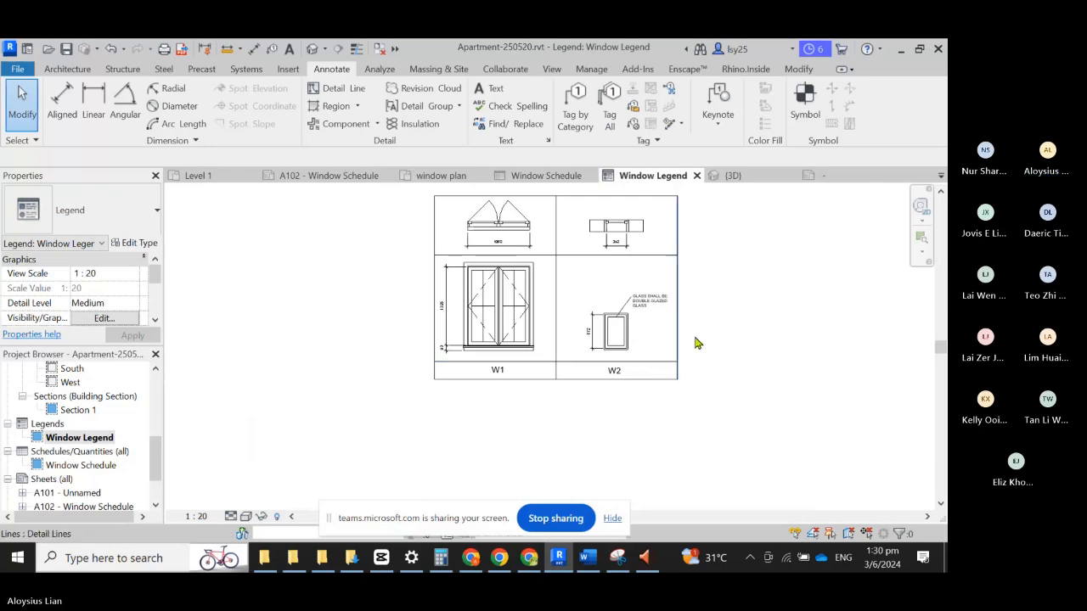
pyautogui.scroll(-1, 671, 293)
pyautogui.scroll(-3, 94, 467)
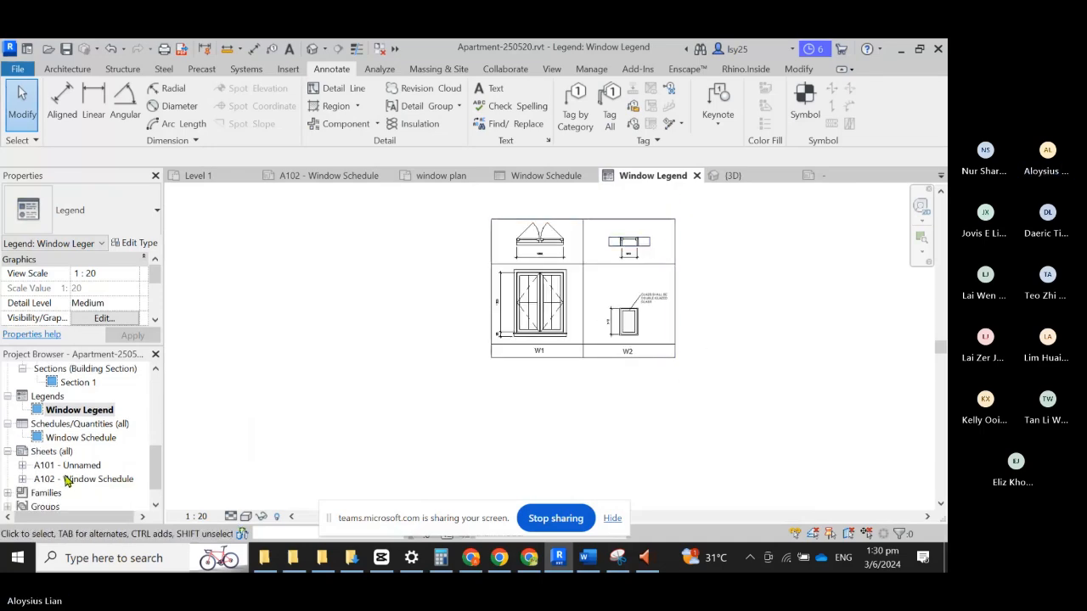
pyautogui.doubleClick(85, 466)
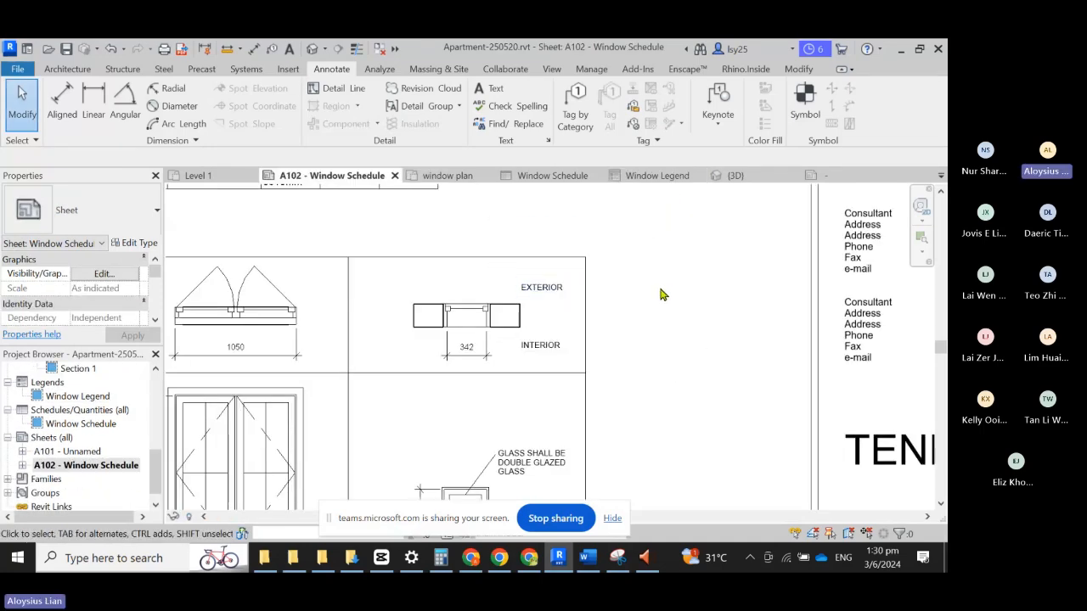
pyautogui.scroll(-3, 665, 295)
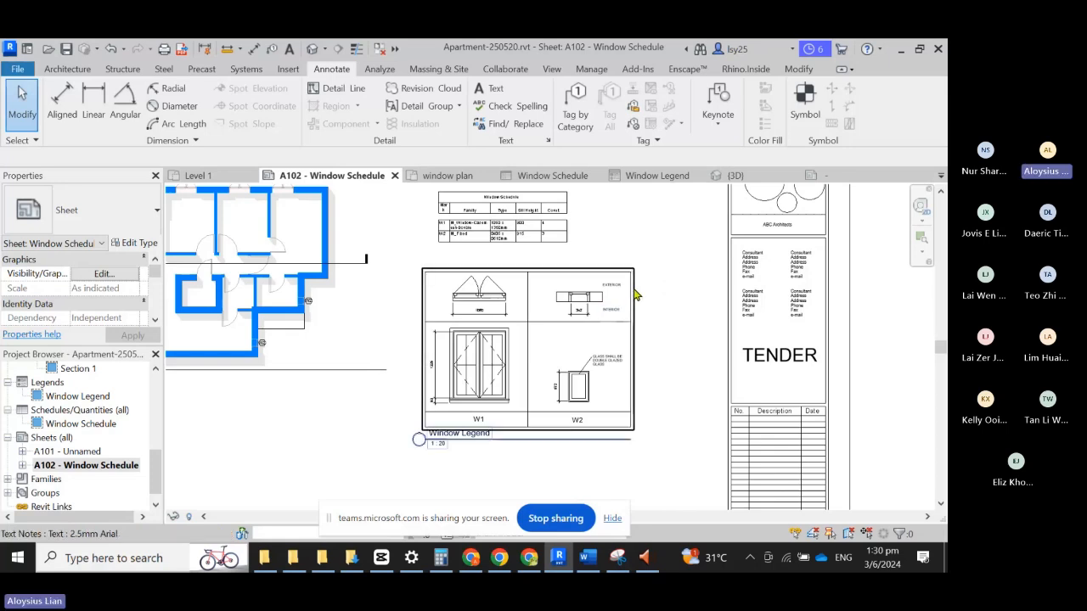
pyautogui.scroll(-1, 636, 293)
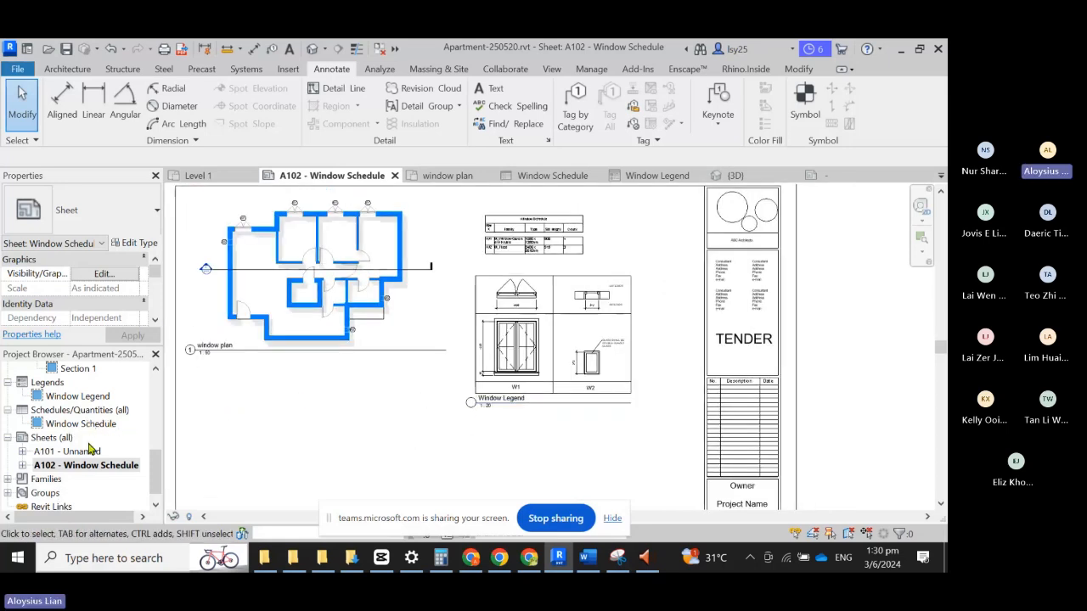
# Step: Try to place the Window Legend on sheet A102 a second time, in the empty area below the window plan
pyautogui.click(68, 411)
pyautogui.click(81, 397)
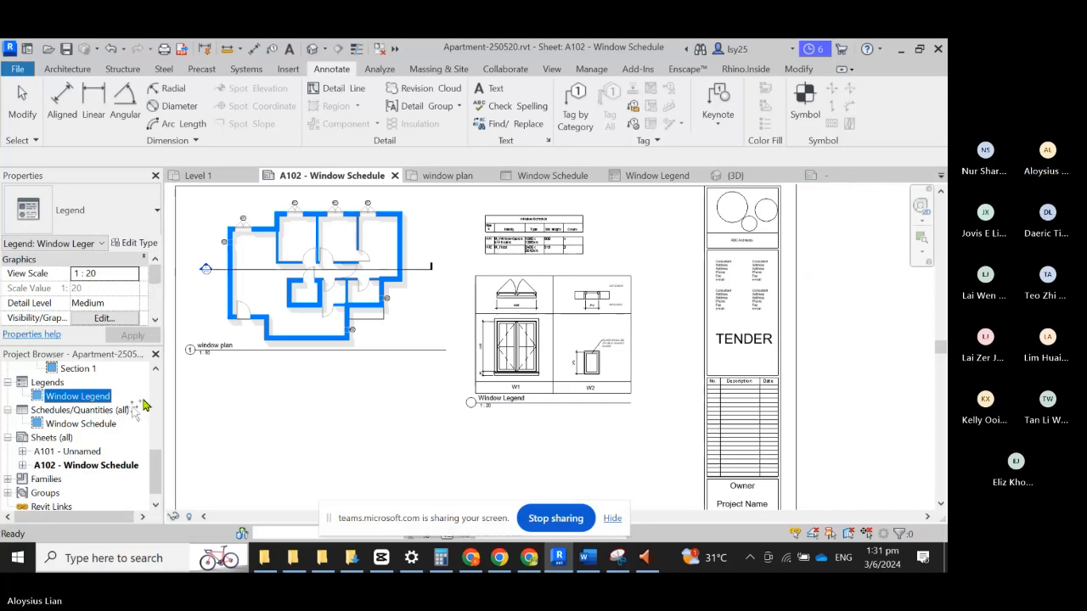
pyautogui.moveTo(145, 407); pyautogui.dragTo(284, 463)
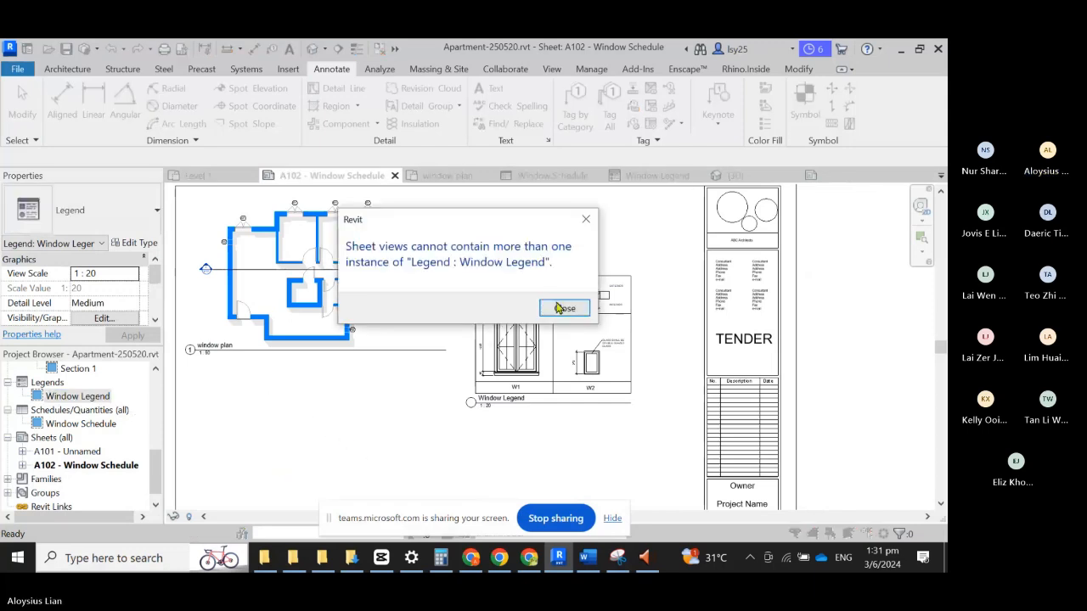
pyautogui.click(564, 308)
# Step: Duplicate the Window Legend view
pyautogui.rightClick(81, 397)
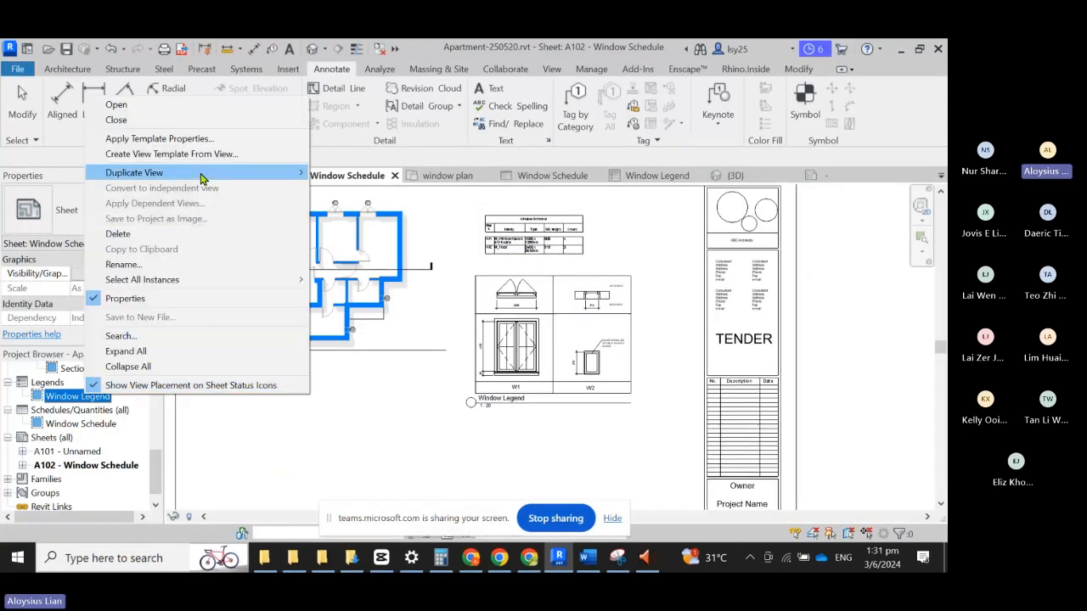
pyautogui.moveTo(203, 175)
pyautogui.click(357, 171)
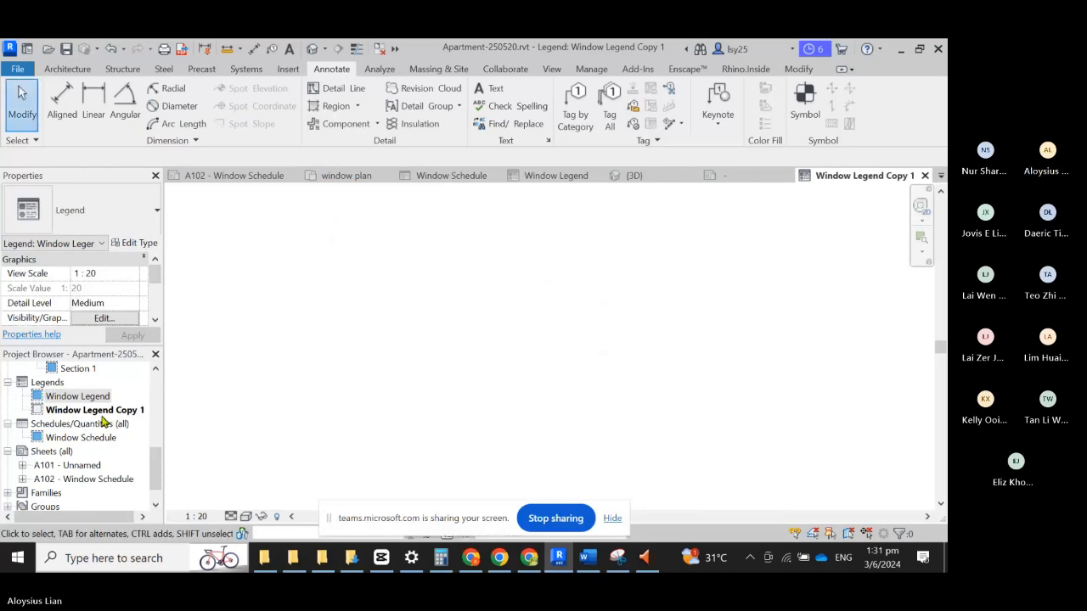
# Step: Try to place the Window Legend Copy 1 view on sheet A102, below the window plan
pyautogui.click(106, 414)
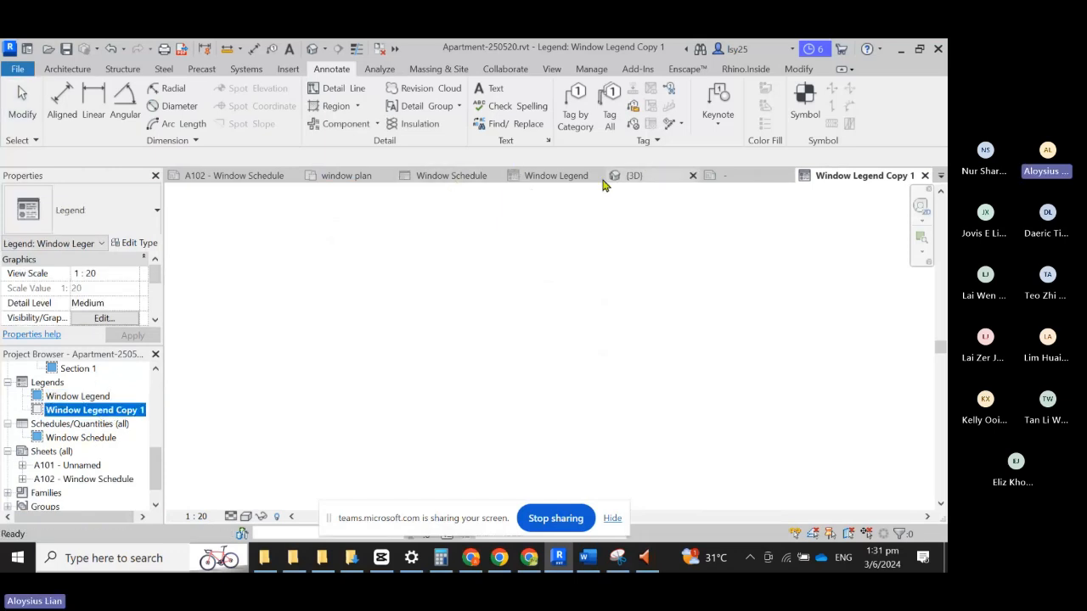
pyautogui.click(226, 175)
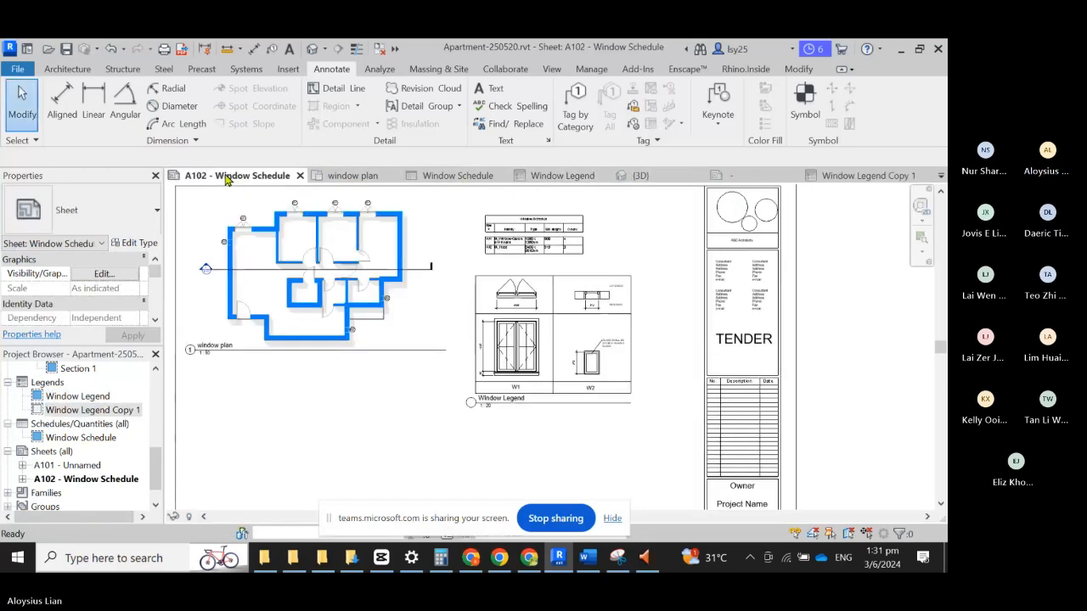
pyautogui.moveTo(99, 414); pyautogui.dragTo(315, 439)
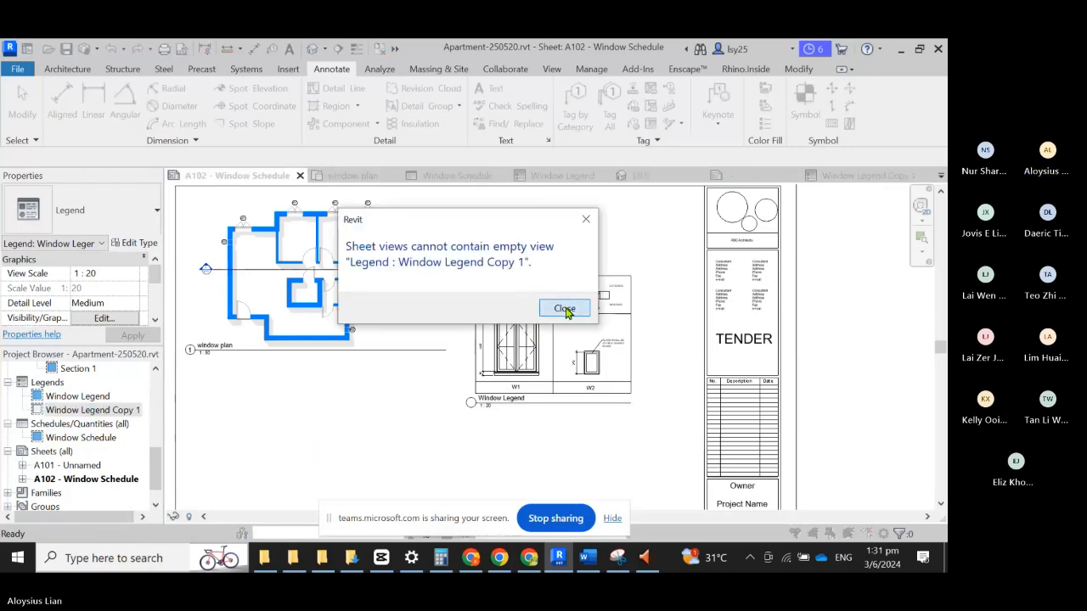
pyautogui.click(564, 308)
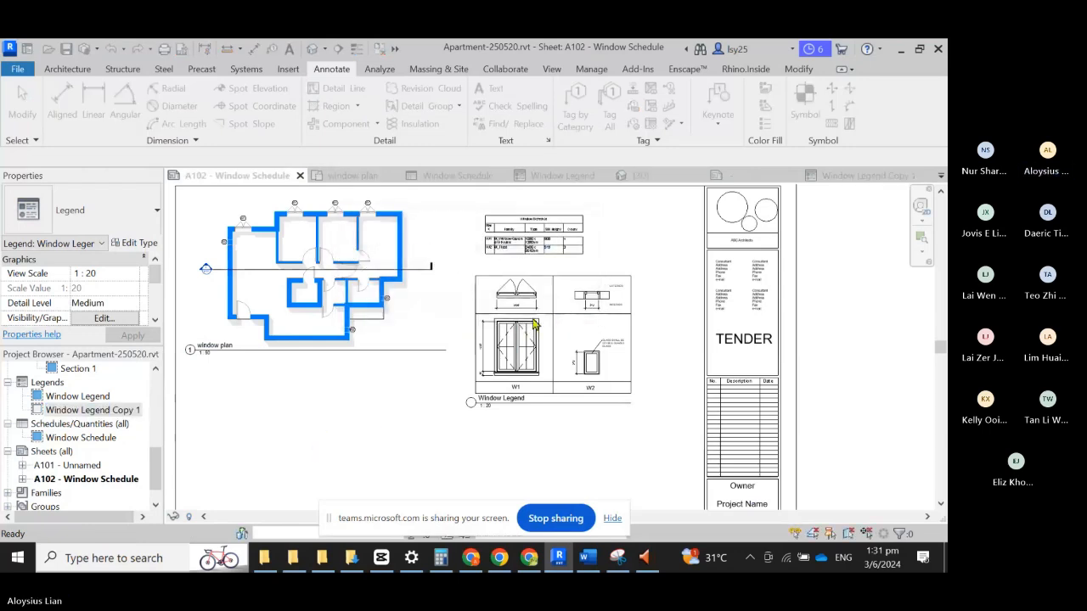
# Step: Delete the Window Legend Copy 1 view from the project
pyautogui.click(49, 412)
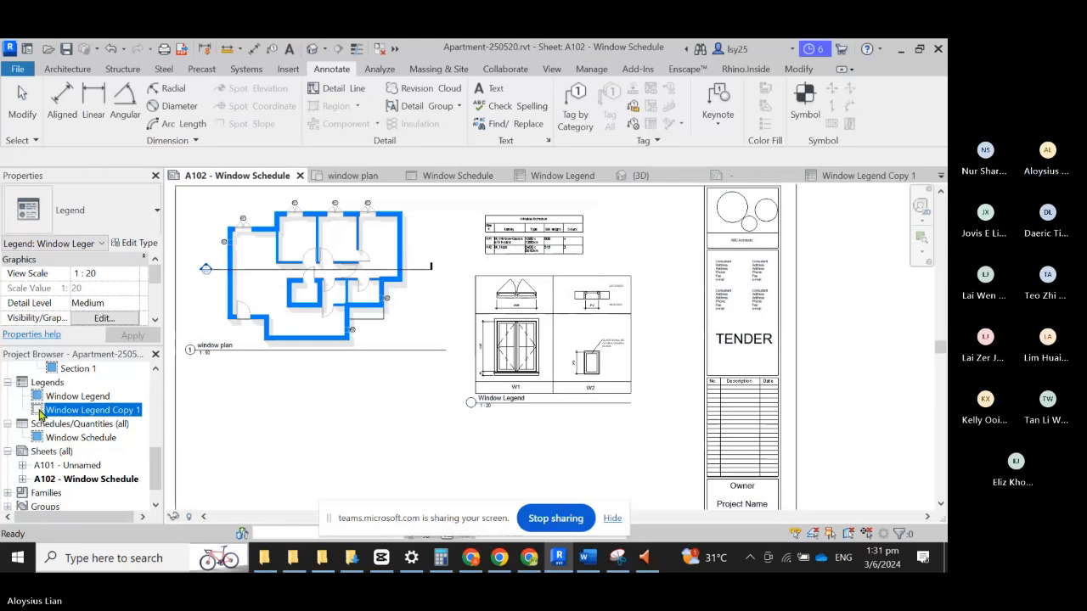
pyautogui.rightClick(76, 414)
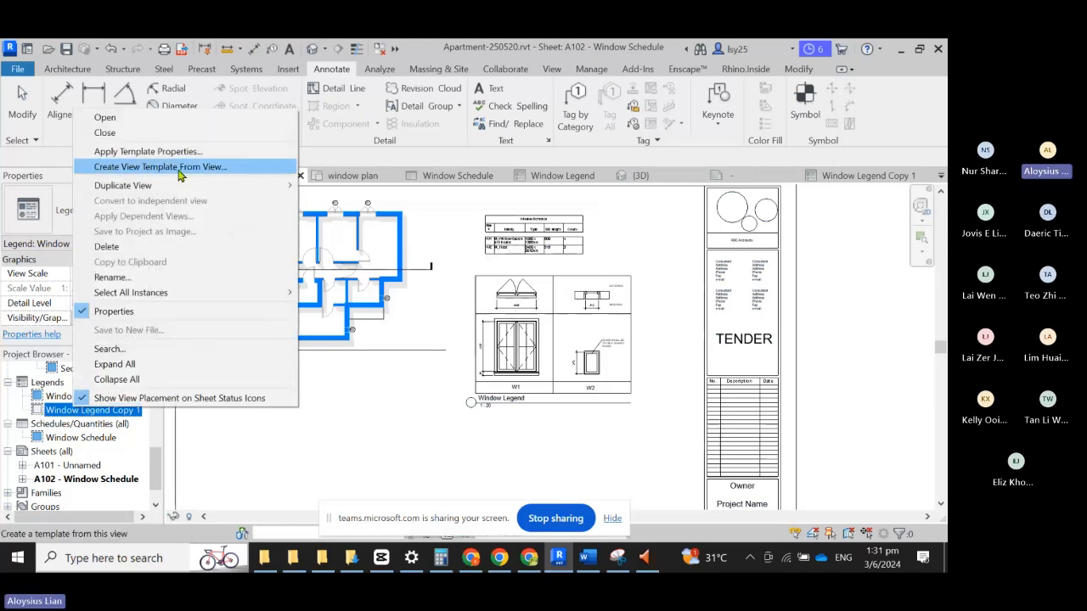
pyautogui.click(114, 245)
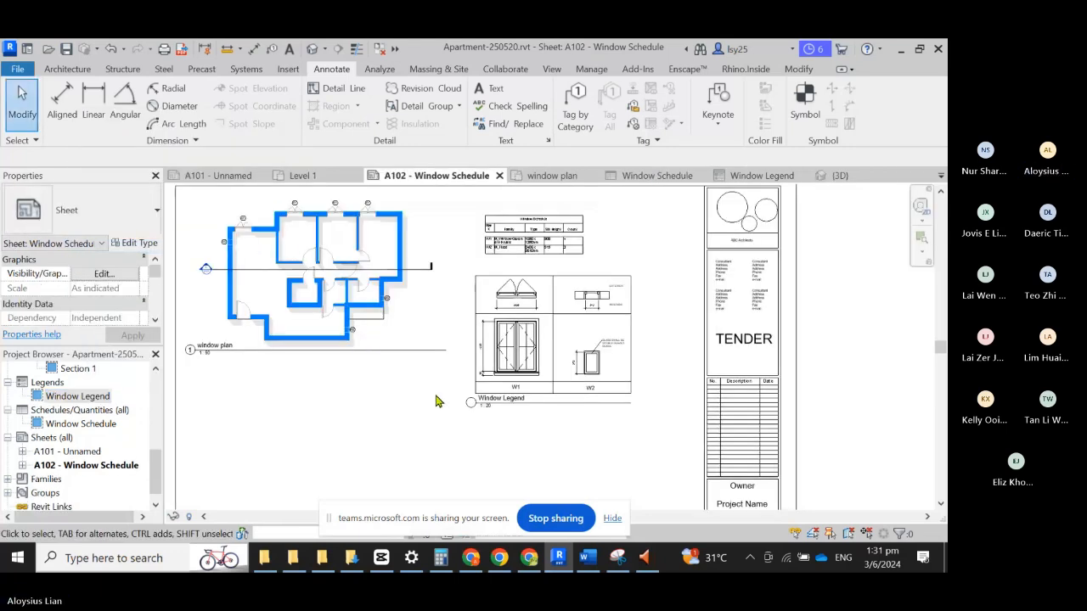
# Step: Open the Window Legend view and set its view scale to 1:10
pyautogui.scroll(3, 638, 302)
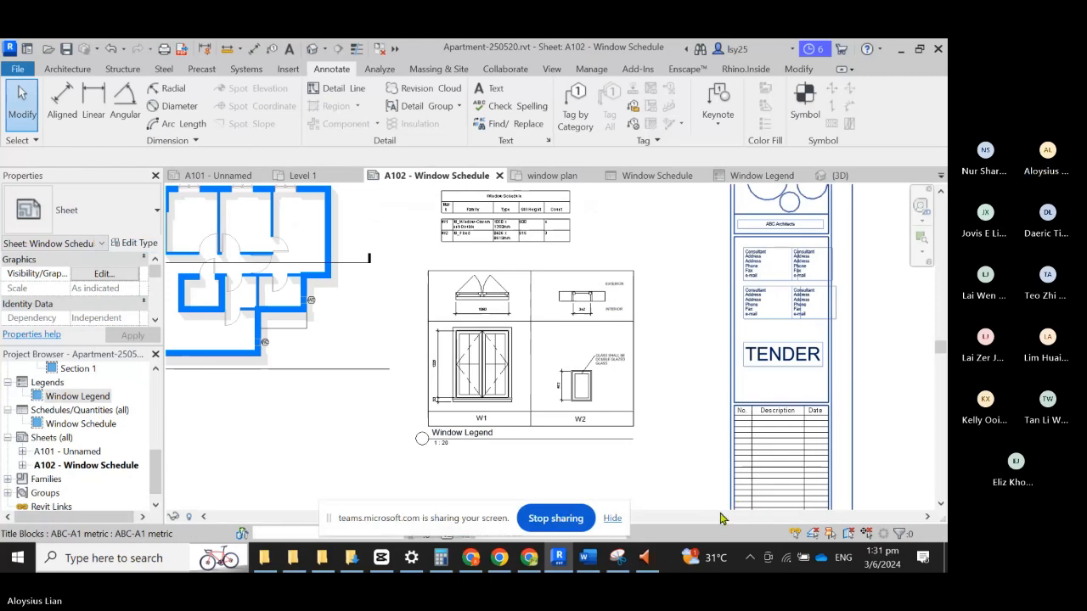
pyautogui.click(605, 396)
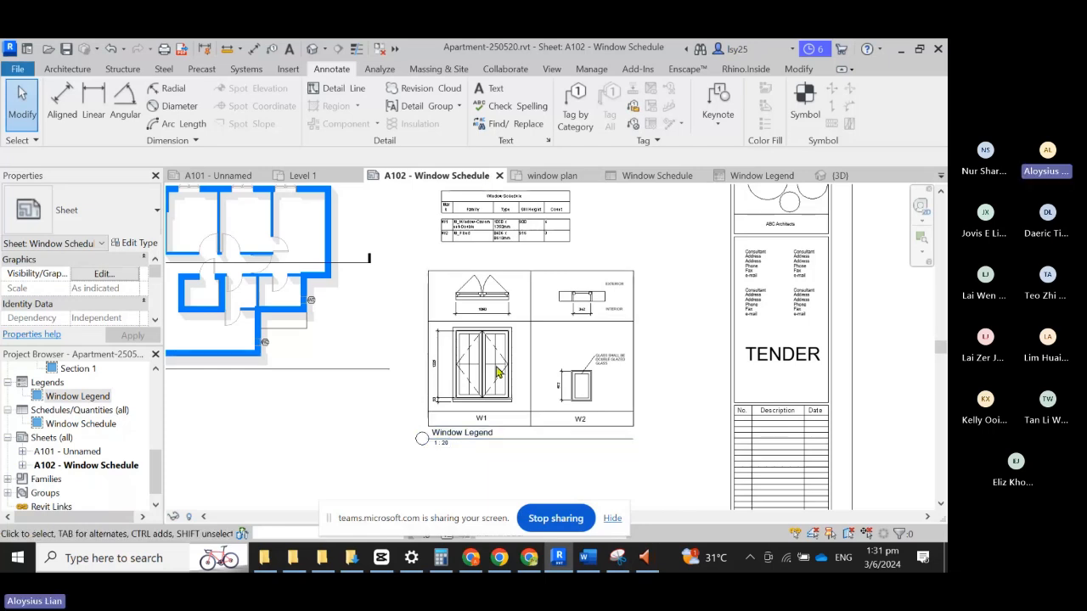
pyautogui.scroll(-2, 585, 339)
pyautogui.scroll(-2, 700, 236)
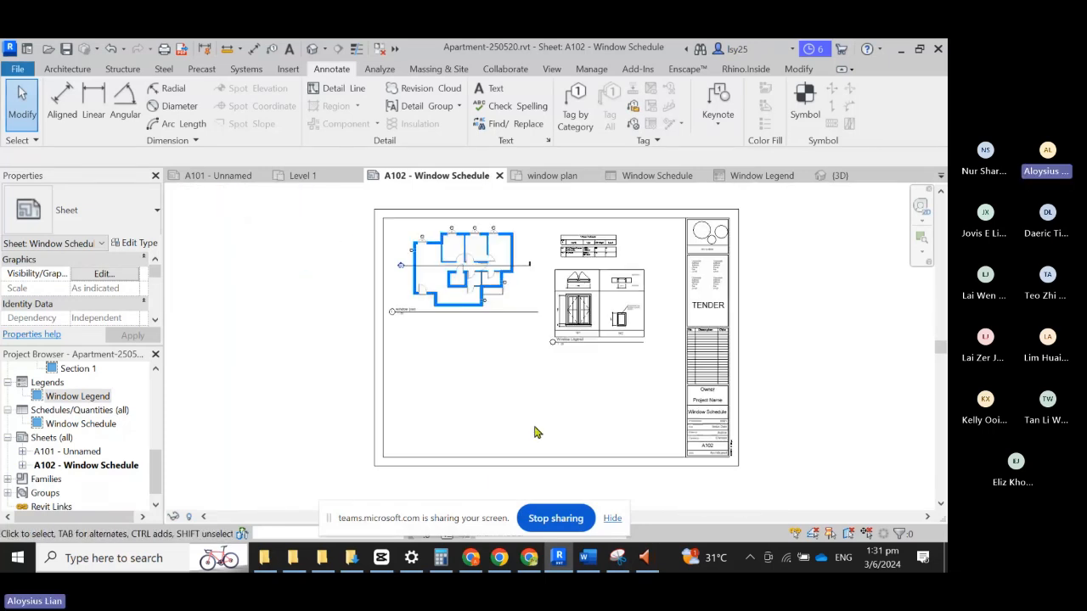
pyautogui.click(608, 335)
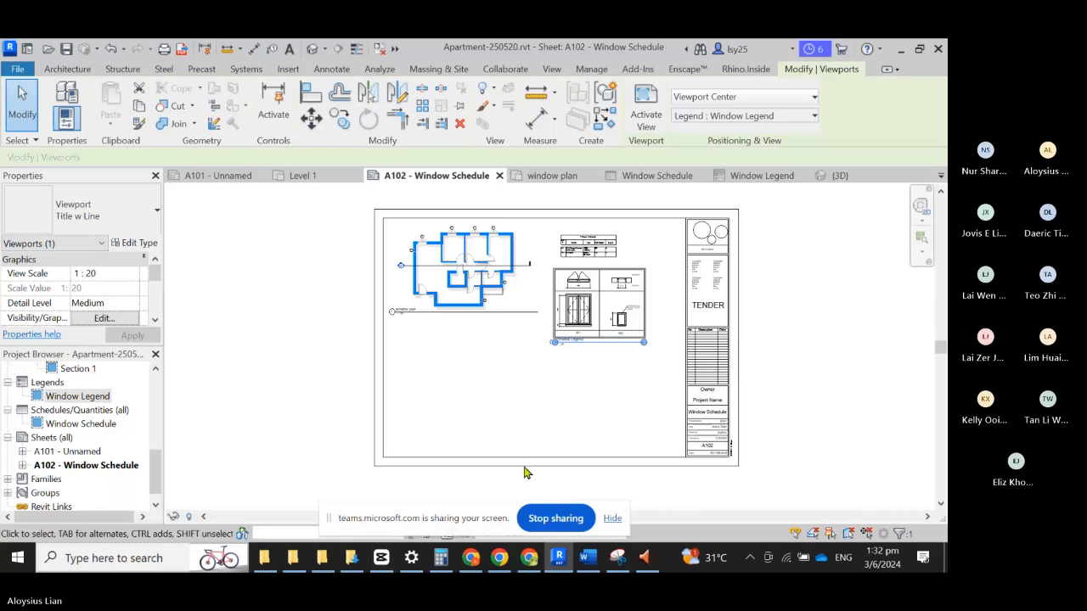
pyautogui.doubleClick(77, 396)
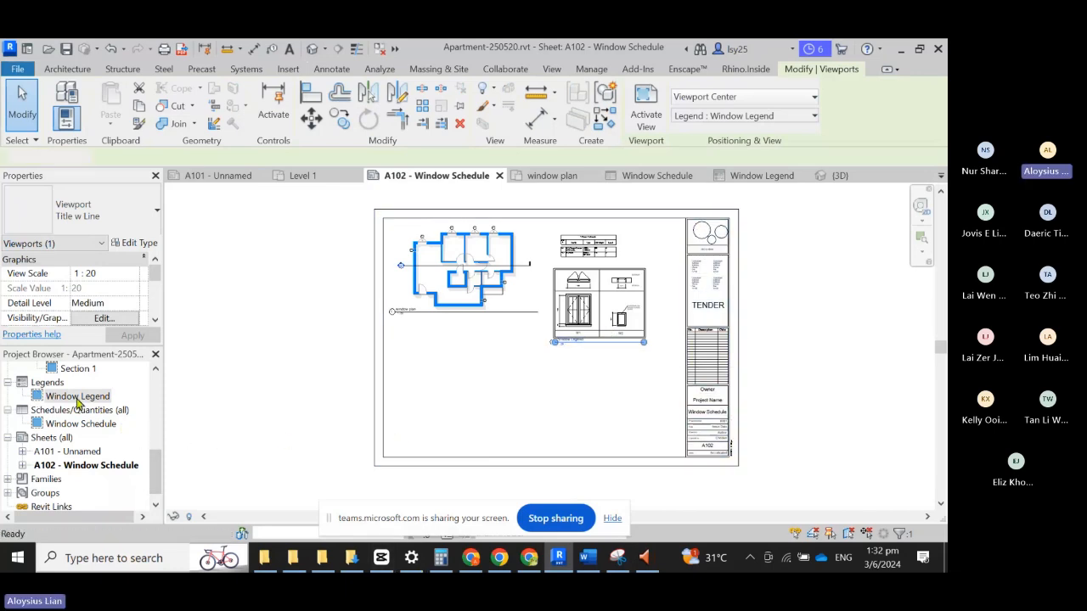
pyautogui.click(196, 516)
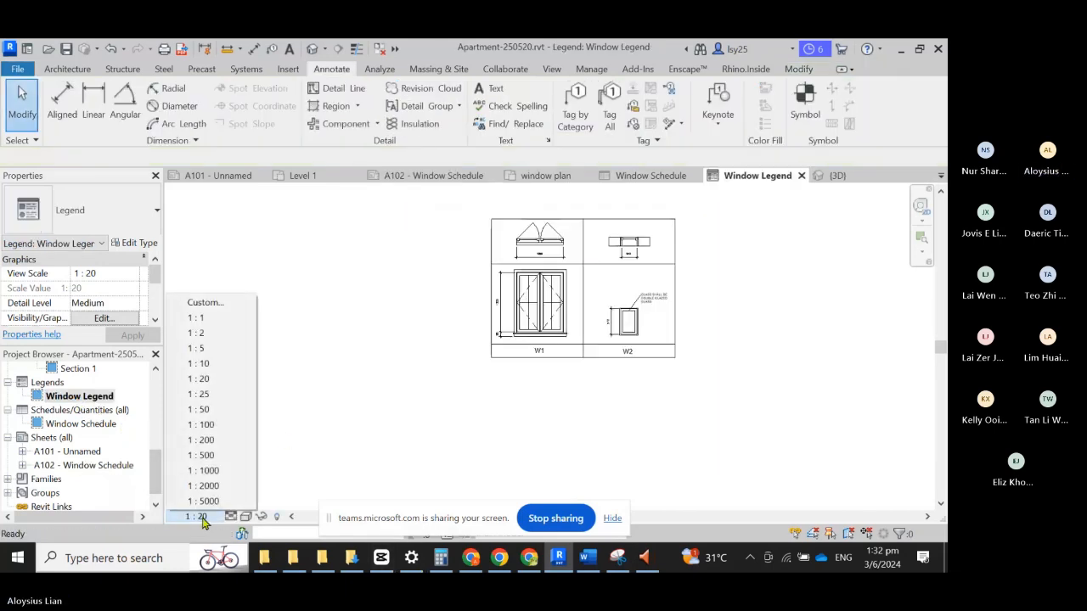
pyautogui.click(212, 367)
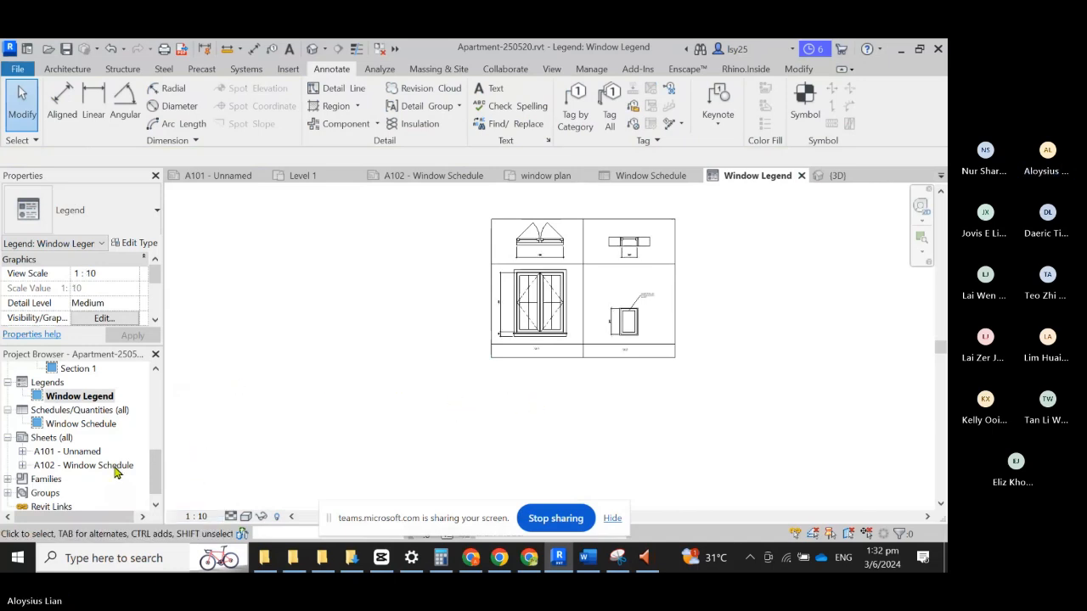
# Step: Return to sheet A102 and move the Window Legend viewport into the empty area below the window plan and schedule, inside the sheet border
pyautogui.doubleClick(88, 465)
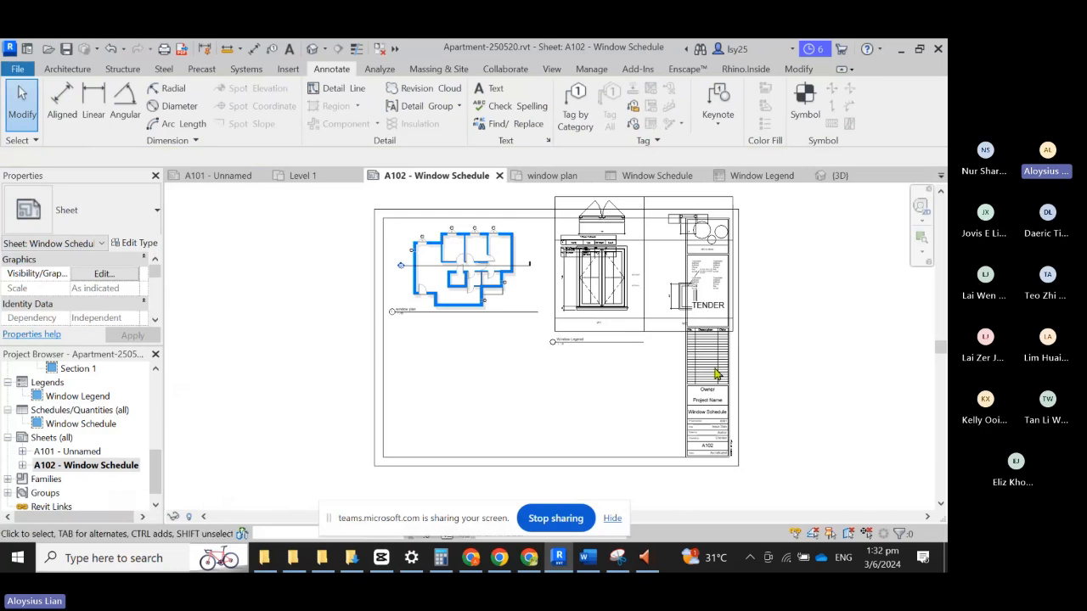
pyautogui.click(615, 333)
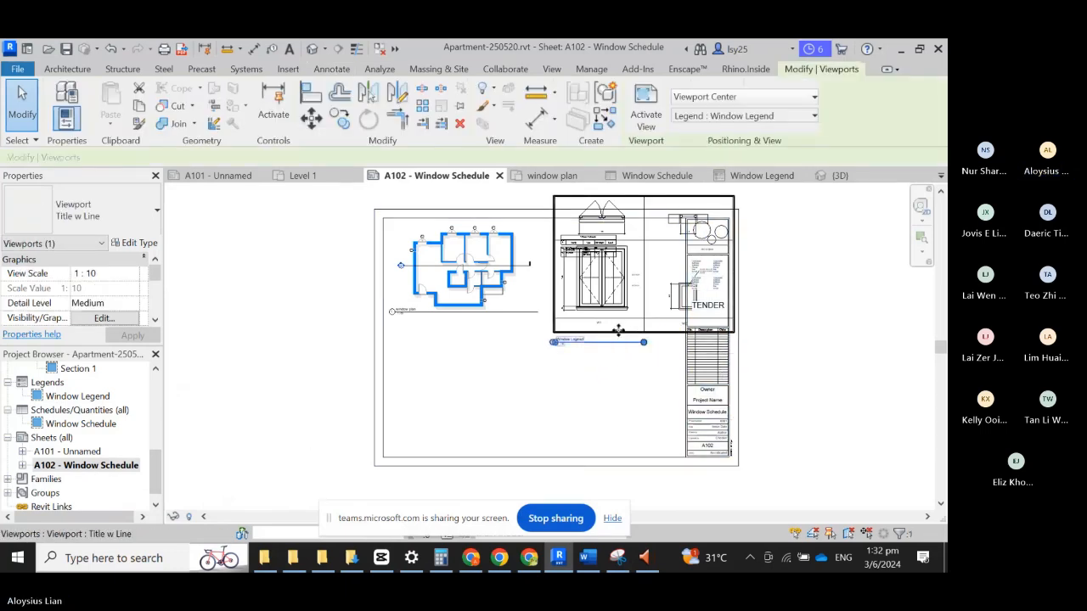
pyautogui.moveTo(618, 331); pyautogui.dragTo(555, 448)
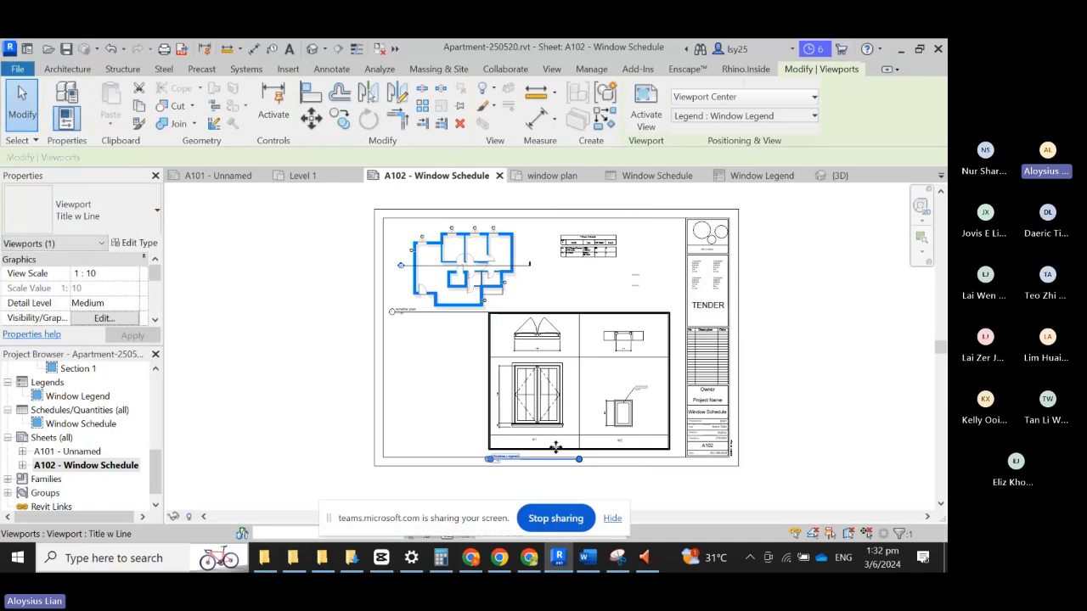
pyautogui.click(832, 417)
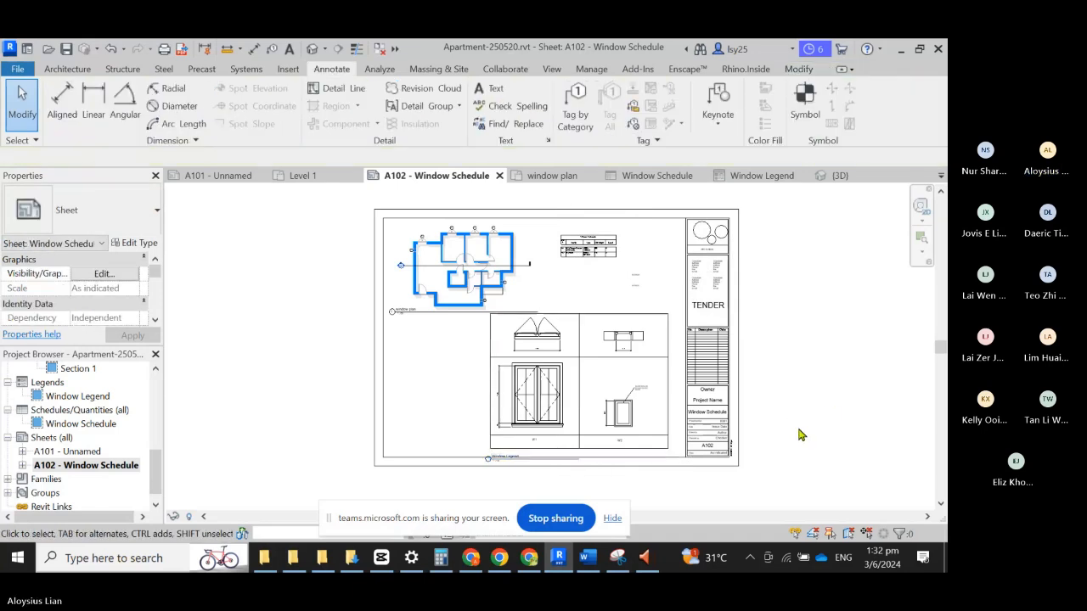